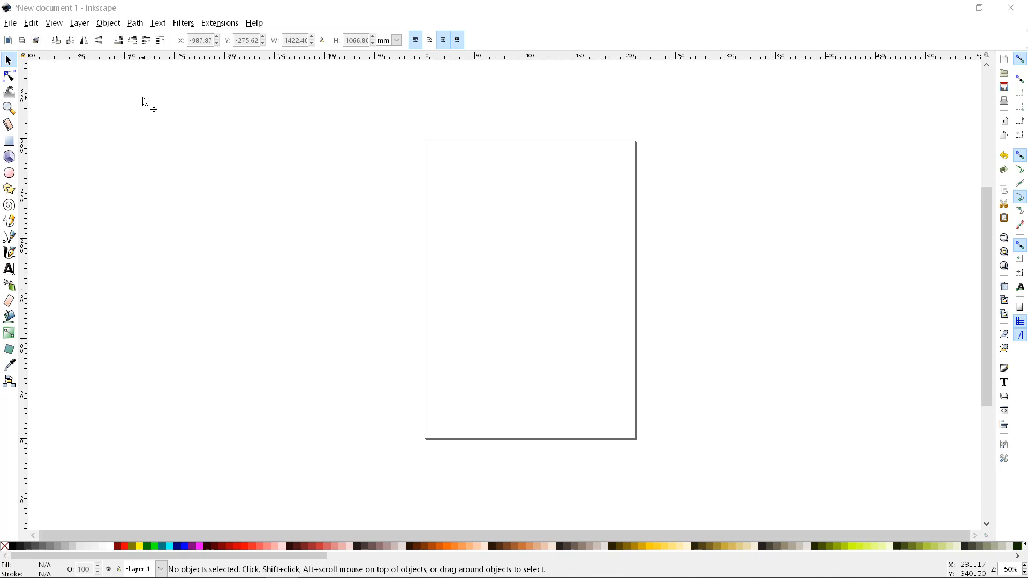
Import the chisel photo from the CNC Router Example folder as an embedded image
{"action": "left_click", "coordinate": [5, 24]}
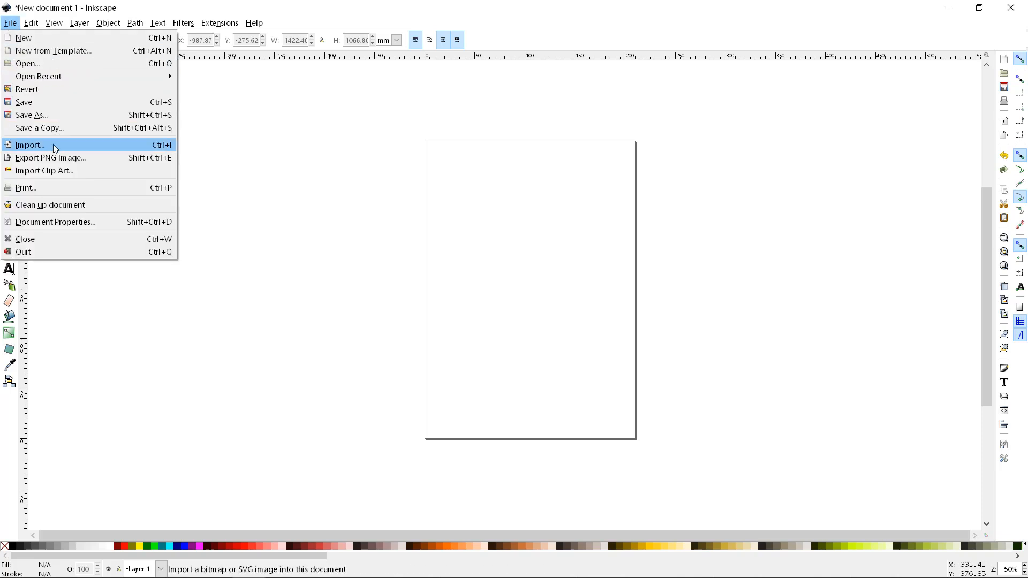
{"action": "left_click", "coordinate": [53, 143]}
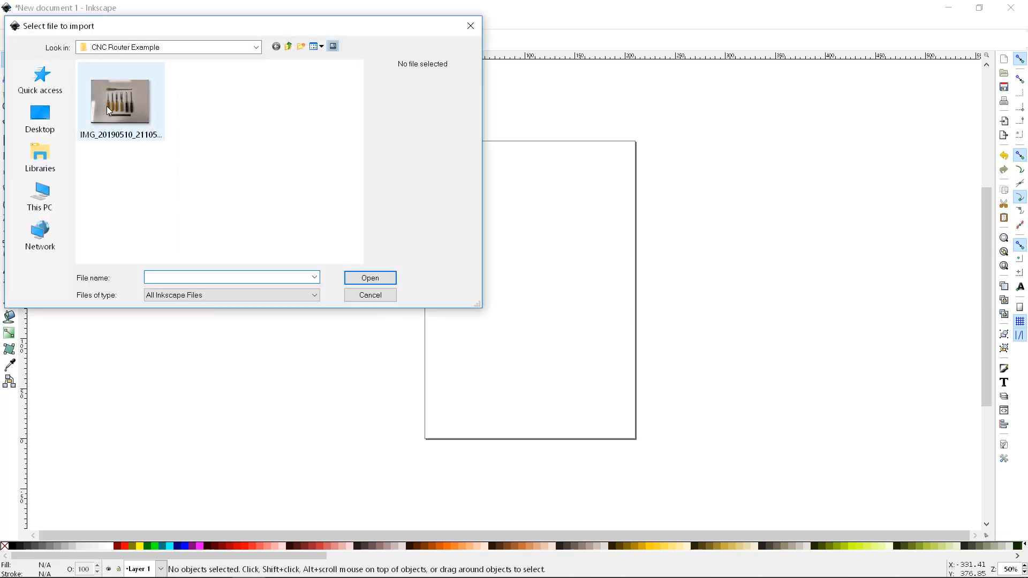
{"action": "left_click", "coordinate": [120, 105]}
{"action": "left_click", "coordinate": [355, 276]}
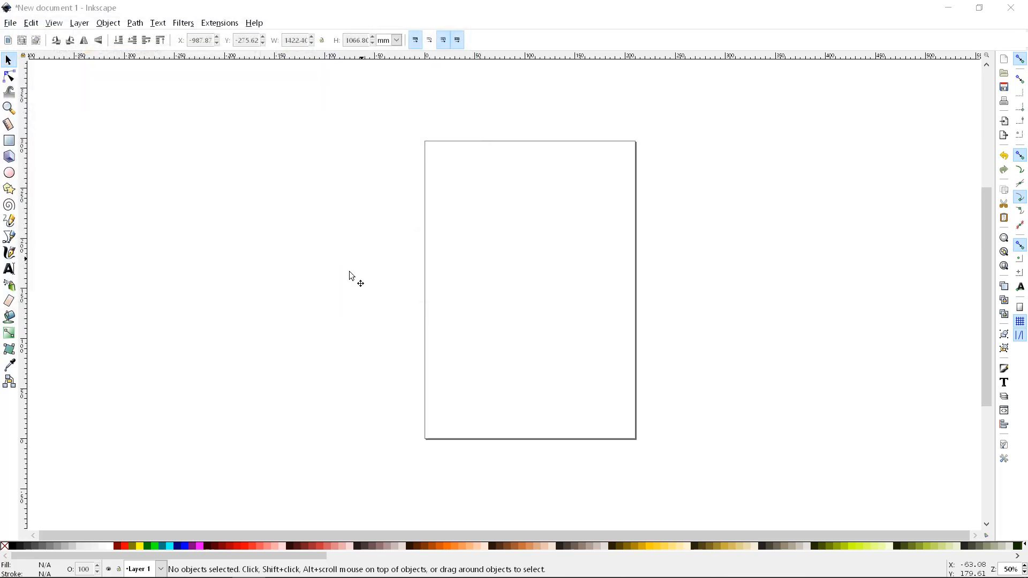
{"action": "left_click", "coordinate": [589, 376]}
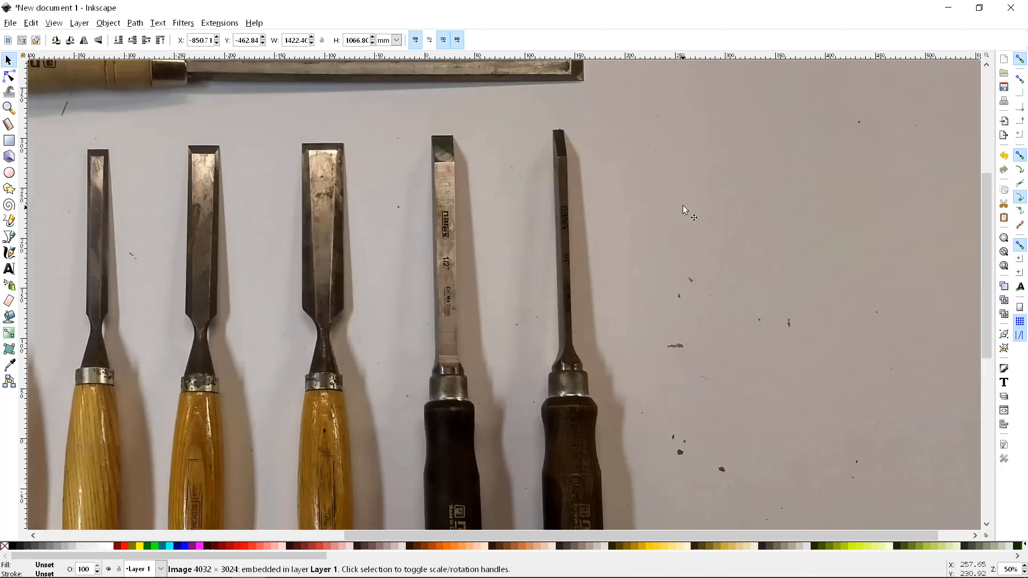
Trace the chisel photo into a path with Trace Bitmap, using a single-scan brightness cutoff with threshold 0.450
{"action": "scroll", "coordinate": [647, 219], "scroll_direction": "down", "scroll_amount": 2, "text": "ctrl"}
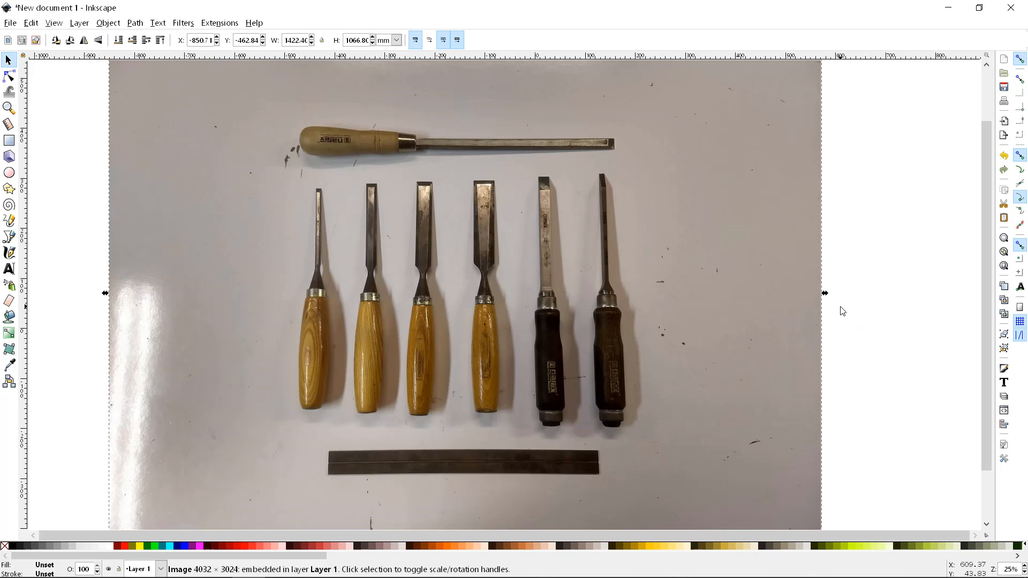
{"action": "scroll", "coordinate": [836, 326], "scroll_direction": "up", "scroll_amount": 4}
{"action": "scroll", "coordinate": [833, 349], "scroll_direction": "down", "scroll_amount": 4}
{"action": "left_click", "coordinate": [220, 23]}
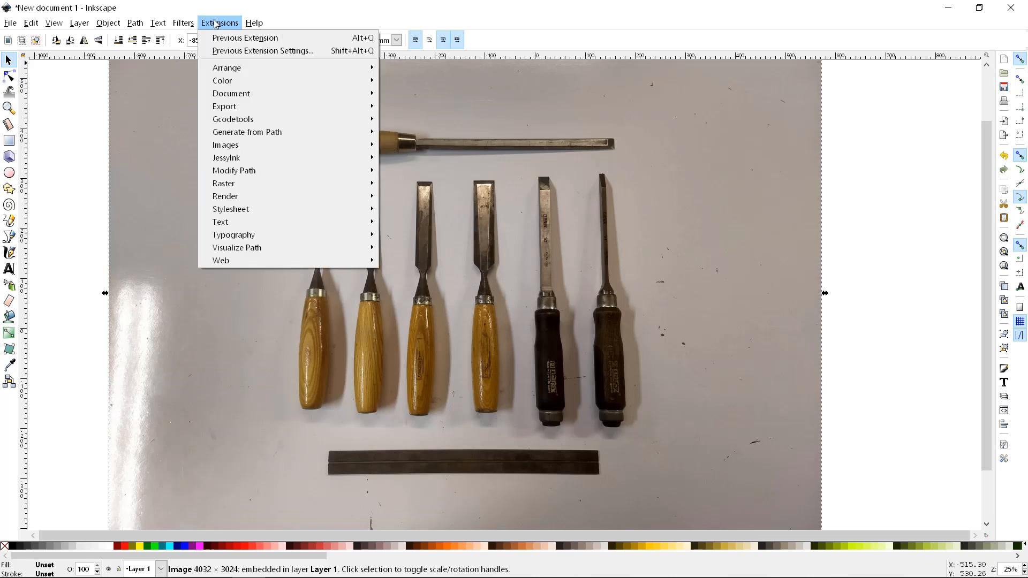
{"action": "mouse_move", "coordinate": [162, 22]}
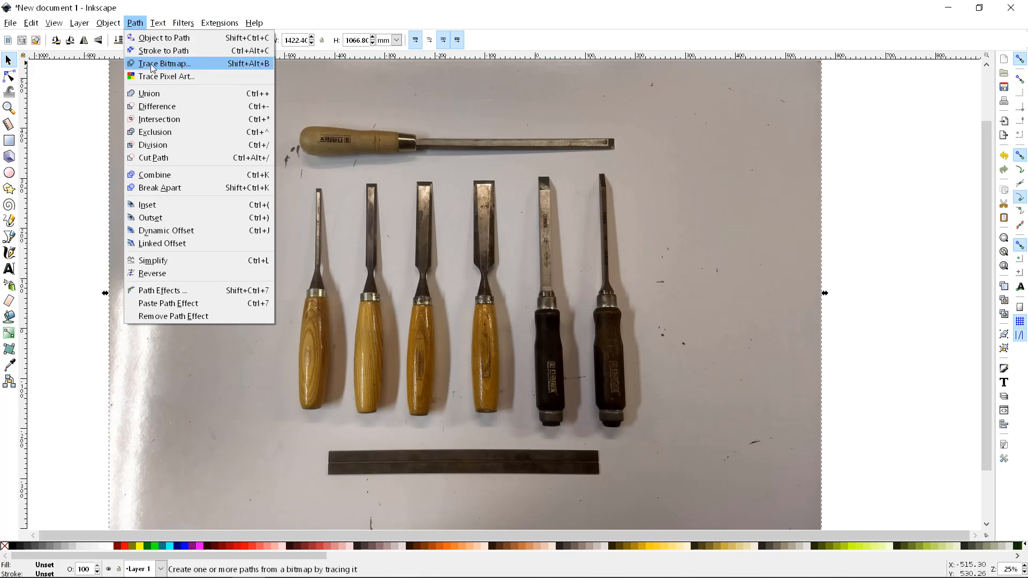
{"action": "left_click", "coordinate": [157, 66]}
{"action": "left_click_drag", "start_coordinate": [877, 12], "coordinate": [829, 109]}
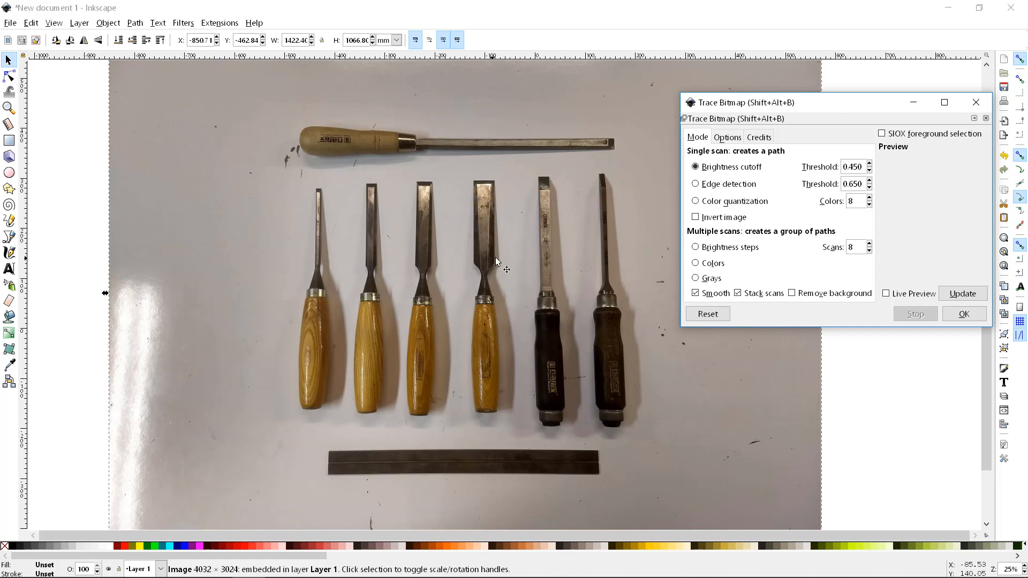
{"action": "left_click", "coordinate": [964, 313]}
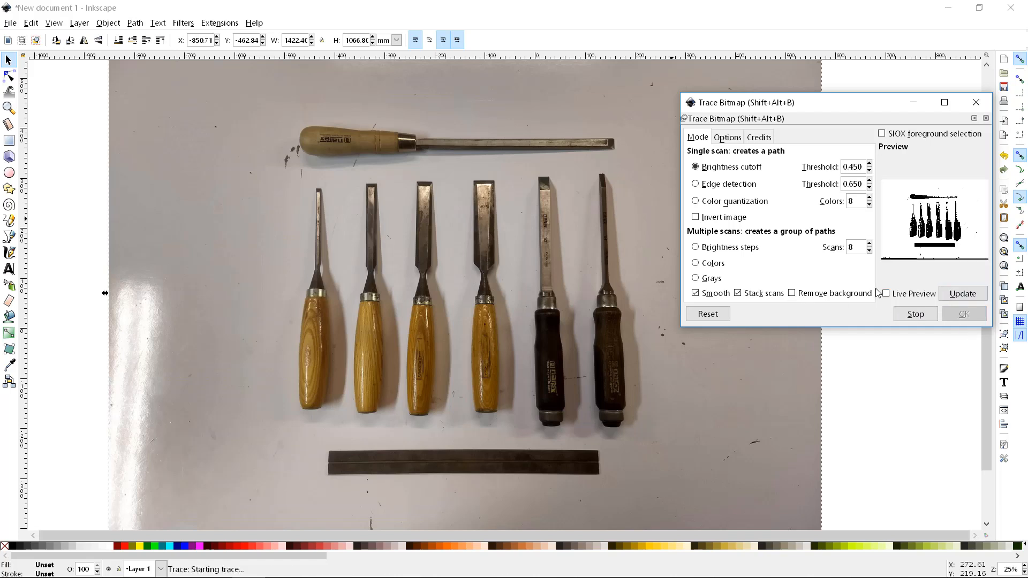
Move the black traced path and the photo apart to compare them, and delete the traced path
{"action": "left_click_drag", "start_coordinate": [389, 324], "coordinate": [256, 307]}
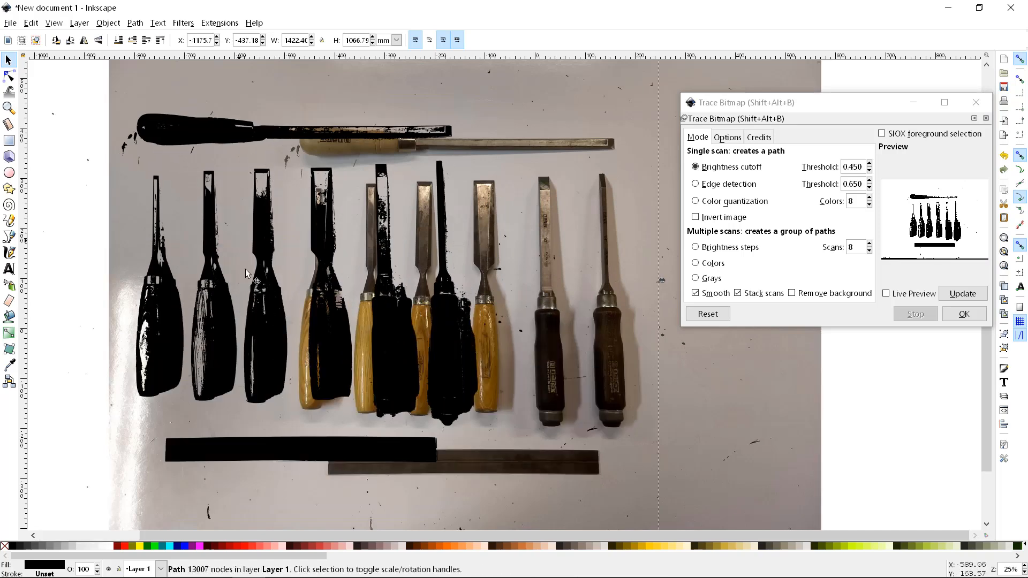
{"action": "mouse_move", "coordinate": [295, 250]}
{"action": "left_mouse_down"}
{"action": "mouse_move", "coordinate": [298, 204]}
{"action": "mouse_move", "coordinate": [339, 209]}
{"action": "left_mouse_up"}
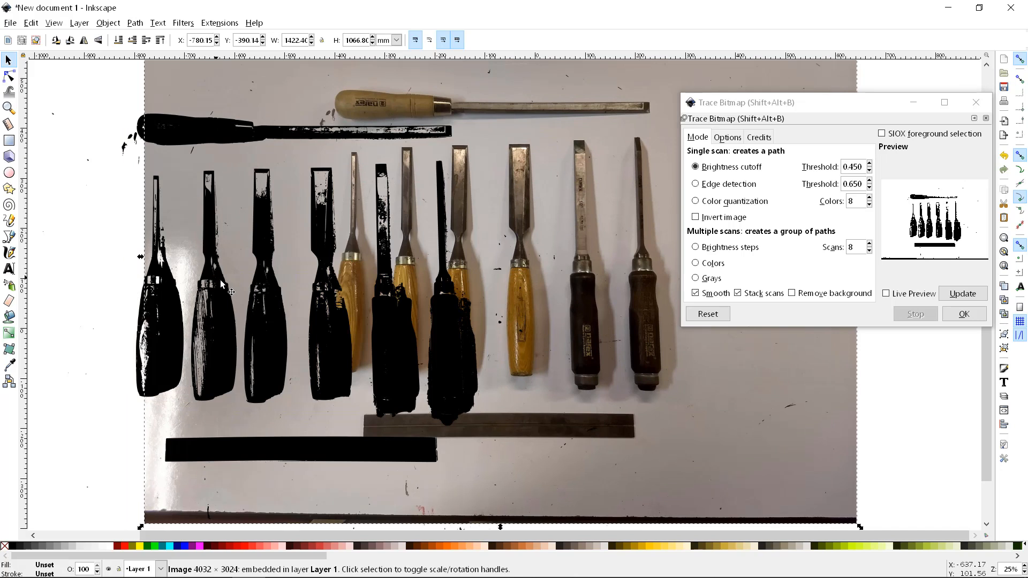
{"action": "key", "text": "Escape"}
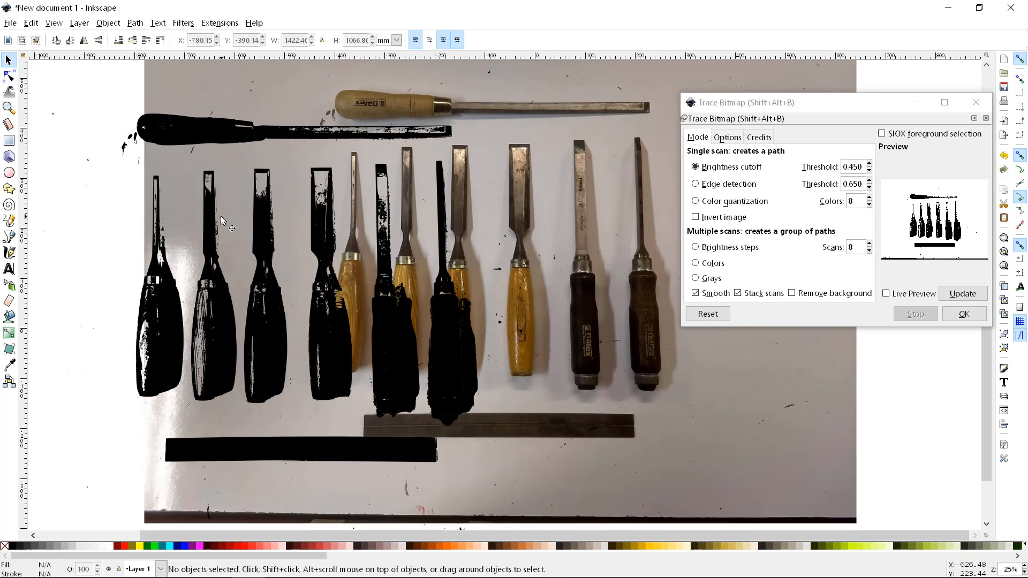
{"action": "left_click", "coordinate": [217, 298]}
{"action": "key", "text": "Delete"}
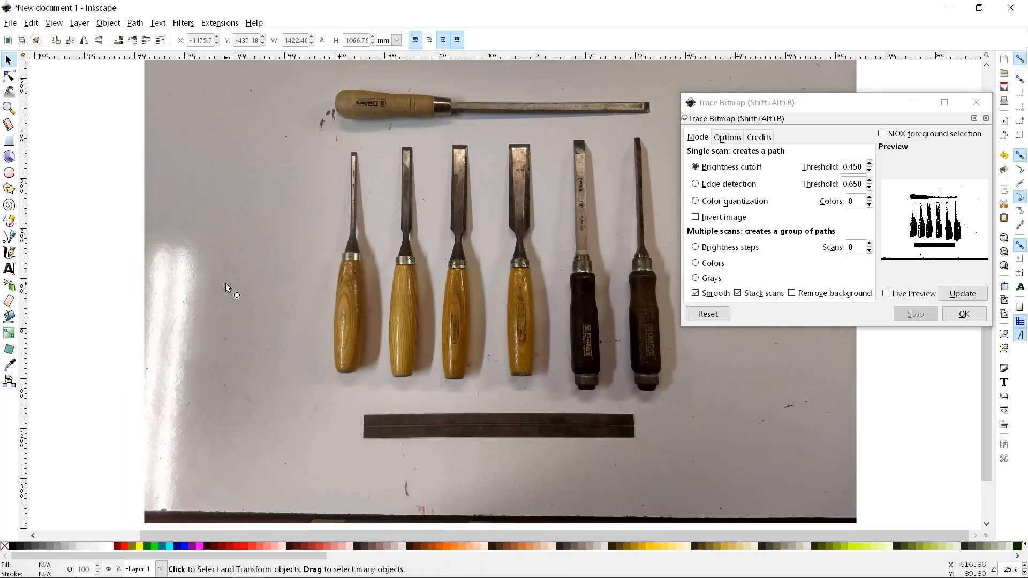
{"action": "left_click", "coordinate": [976, 102]}
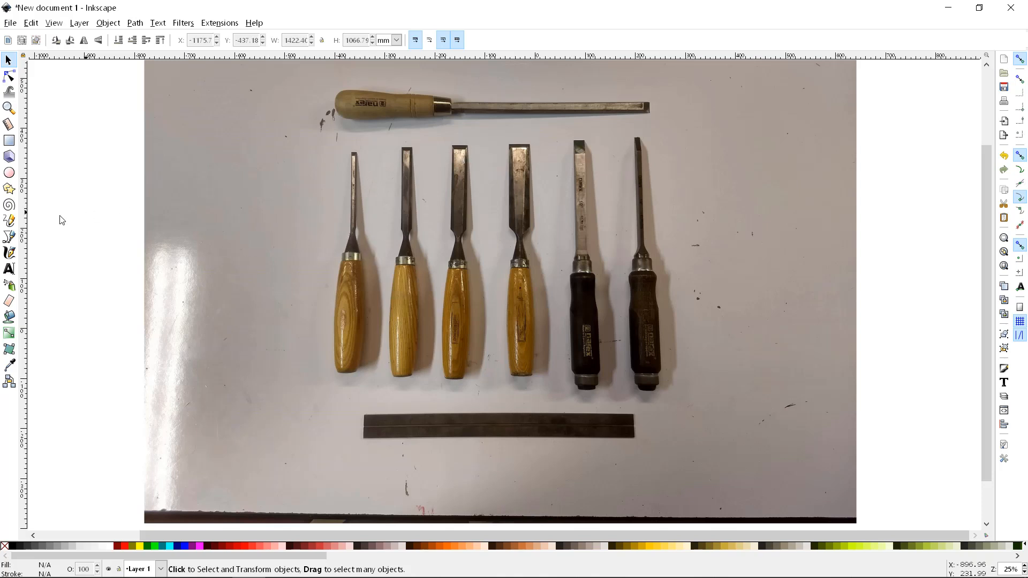
Draw a red ellipse about 104 mm wide and 305 mm high and move it beside the leftmost upright chisel
{"action": "left_click", "coordinate": [10, 174]}
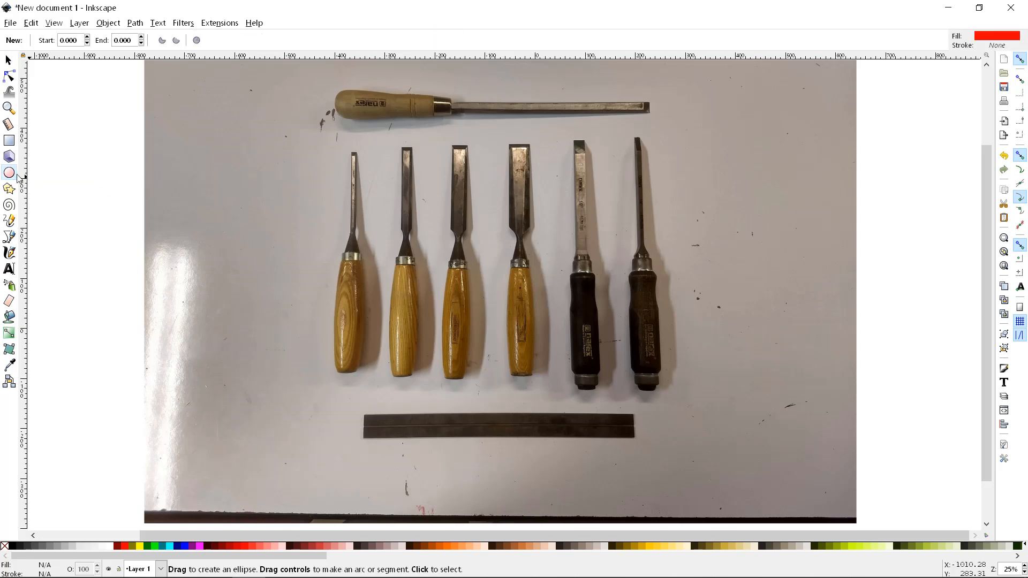
{"action": "left_click_drag", "start_coordinate": [226, 230], "coordinate": [279, 383]}
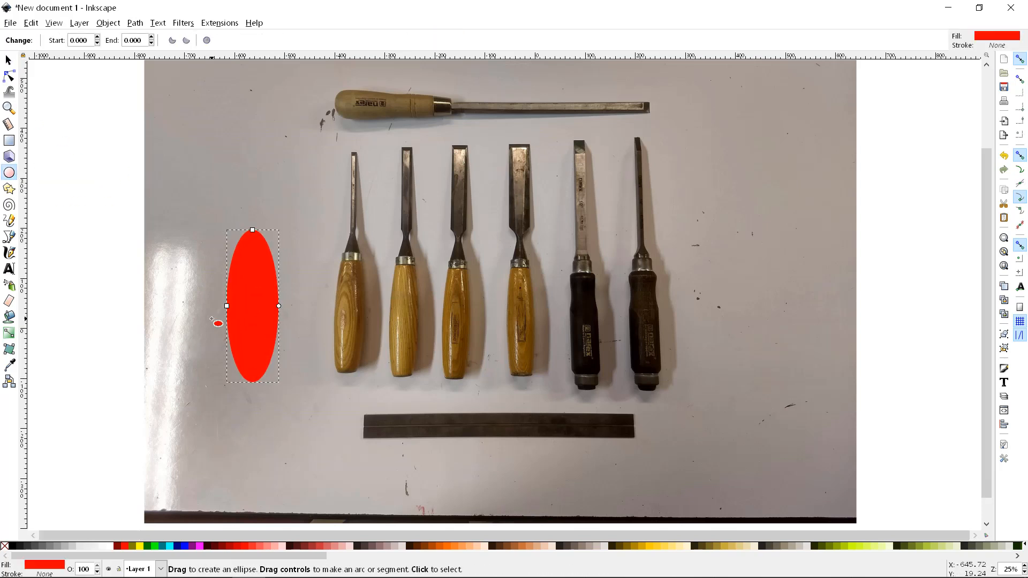
{"action": "left_click", "coordinate": [8, 63]}
{"action": "left_click_drag", "start_coordinate": [244, 294], "coordinate": [268, 296]}
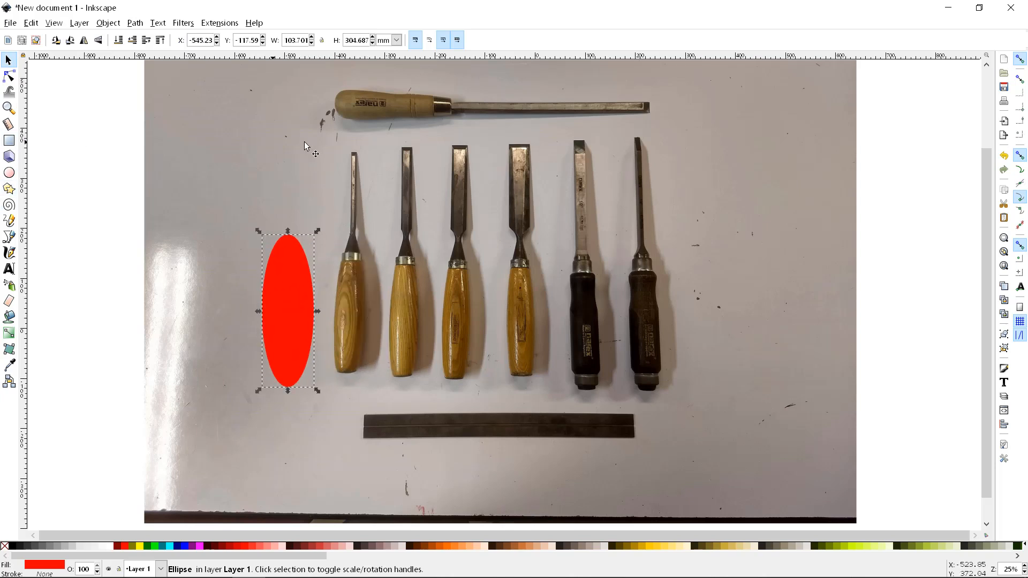
Draw a red rectangle about 35 by 221 mm over the ellipse's upper end, pull it aside and remove it
{"action": "key", "text": "r"}
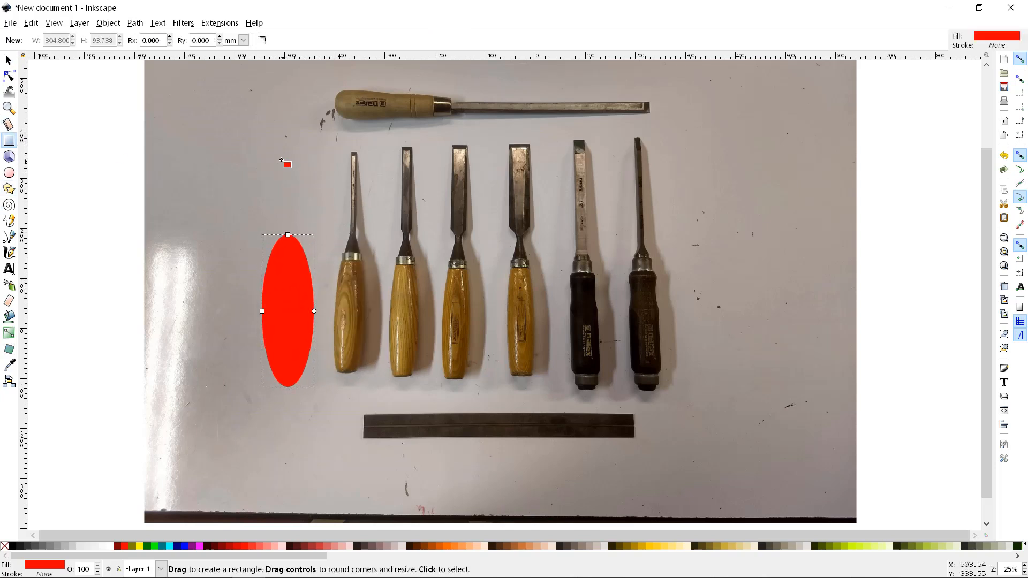
{"action": "left_click_drag", "start_coordinate": [276, 153], "coordinate": [294, 264]}
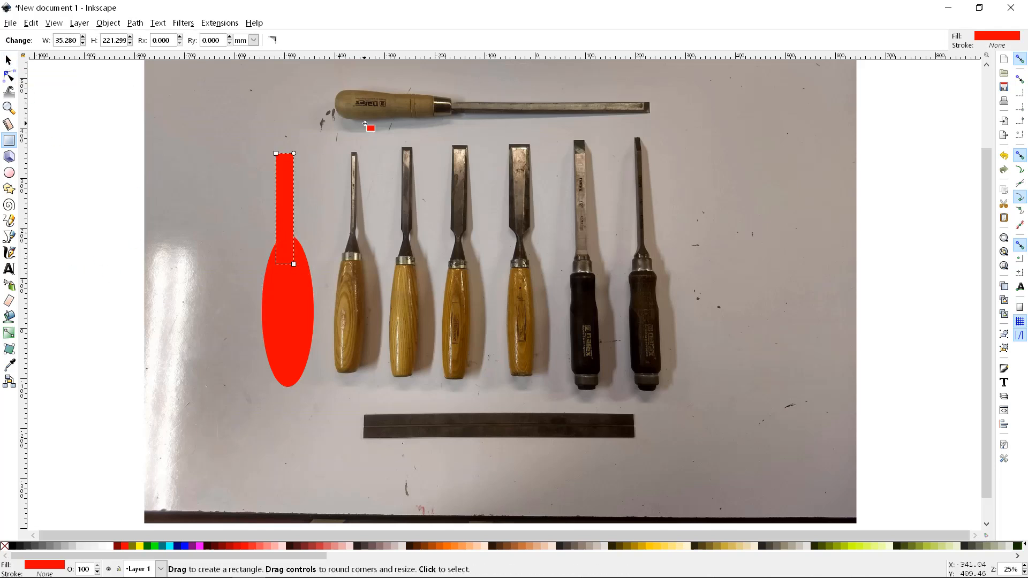
{"action": "left_click", "coordinate": [7, 60]}
{"action": "left_click_drag", "start_coordinate": [279, 176], "coordinate": [128, 177]}
{"action": "key", "text": "Escape"}
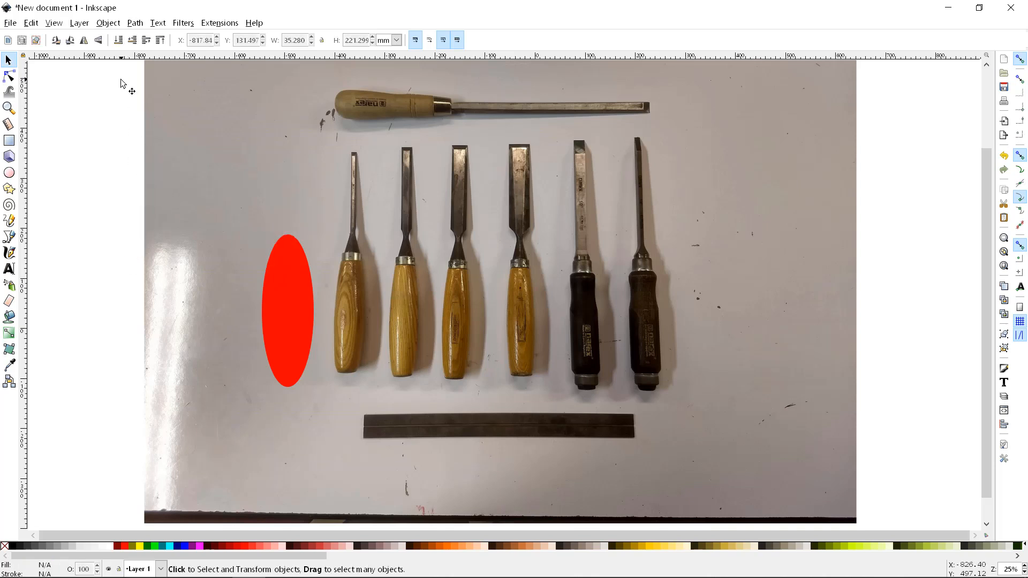
Set the red ellipse's opacity to 40%
{"action": "left_click", "coordinate": [134, 22]}
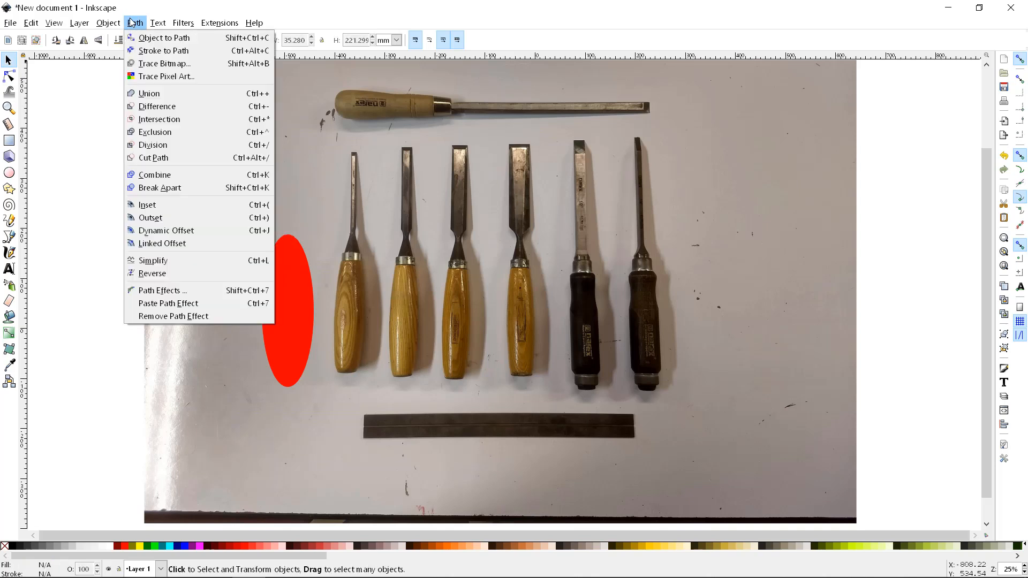
{"action": "mouse_move", "coordinate": [108, 22]}
{"action": "left_click", "coordinate": [139, 67]}
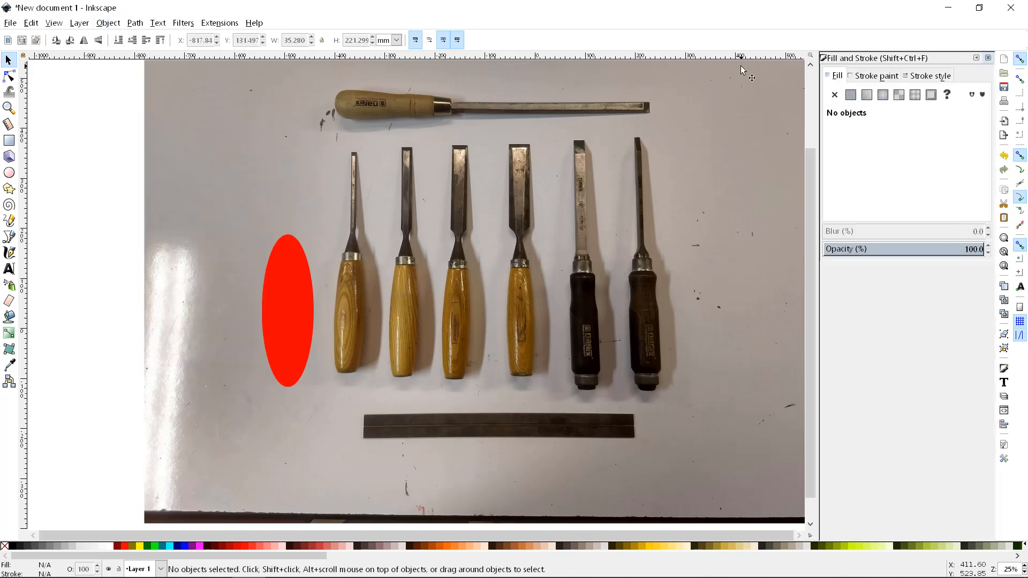
{"action": "left_click", "coordinate": [276, 294]}
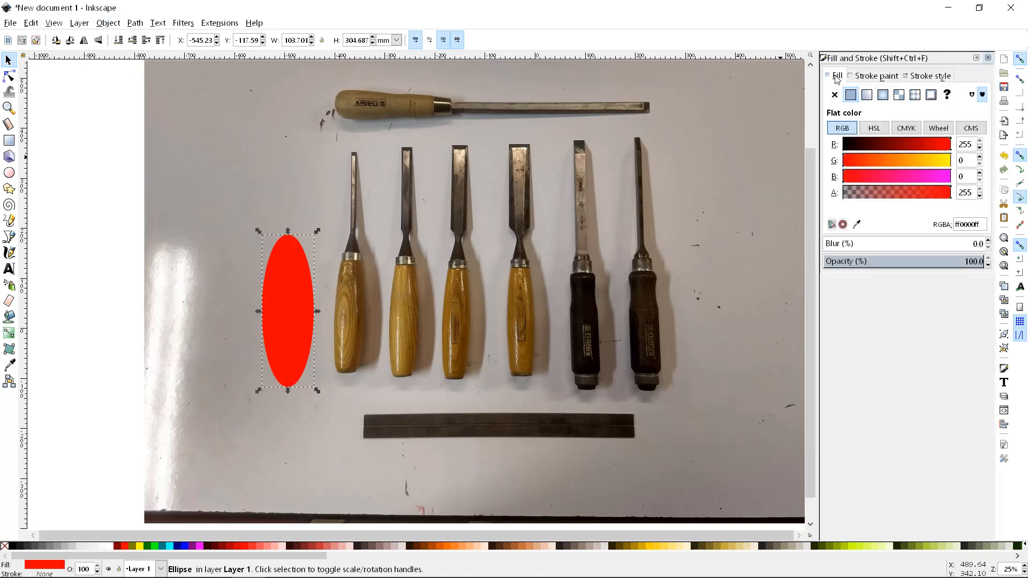
{"action": "left_click_drag", "start_coordinate": [983, 261], "coordinate": [966, 264]}
{"action": "type", "text": "40"}
{"action": "key", "text": "Return"}
Place the ellipse over the leftmost upright chisel's handle and resize it to about 109 mm wide by 273 mm high
{"action": "left_click_drag", "start_coordinate": [300, 292], "coordinate": [358, 287]}
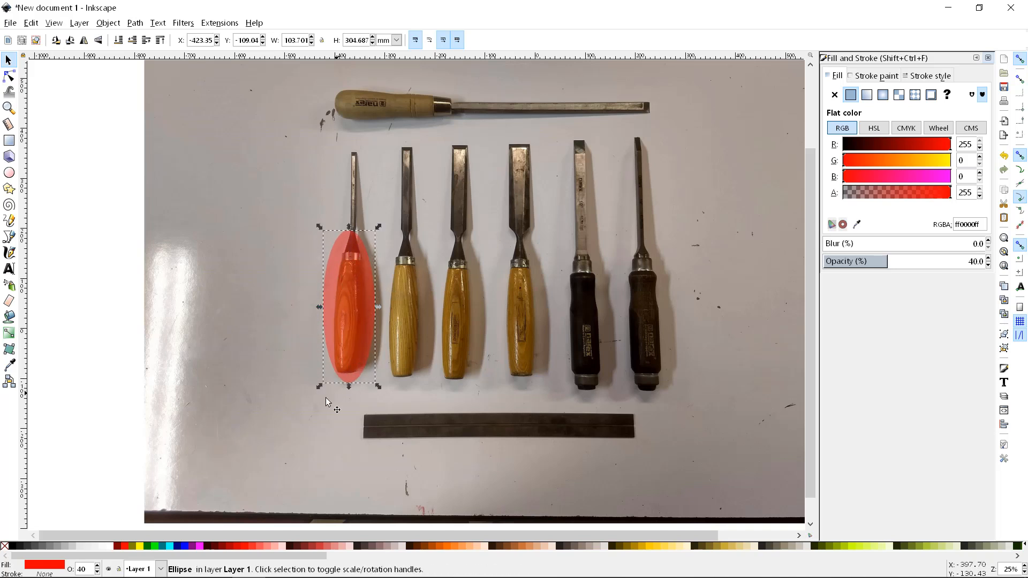
{"action": "scroll", "coordinate": [337, 309], "scroll_direction": "up", "scroll_amount": 2, "text": "ctrl"}
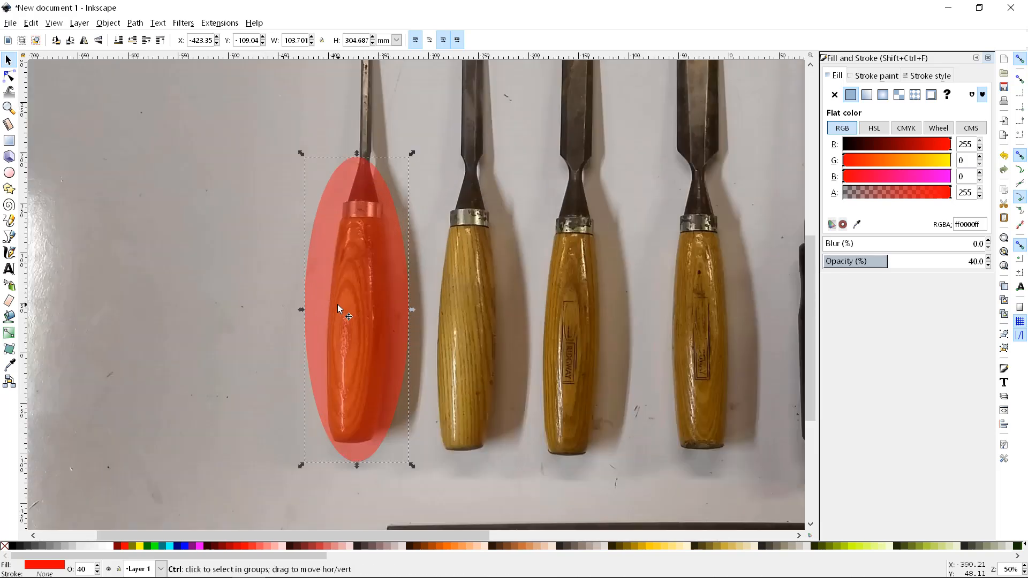
{"action": "scroll", "coordinate": [338, 309], "scroll_direction": "up", "scroll_amount": 1, "text": "ctrl"}
{"action": "left_click_drag", "start_coordinate": [365, 92], "coordinate": [371, 137]}
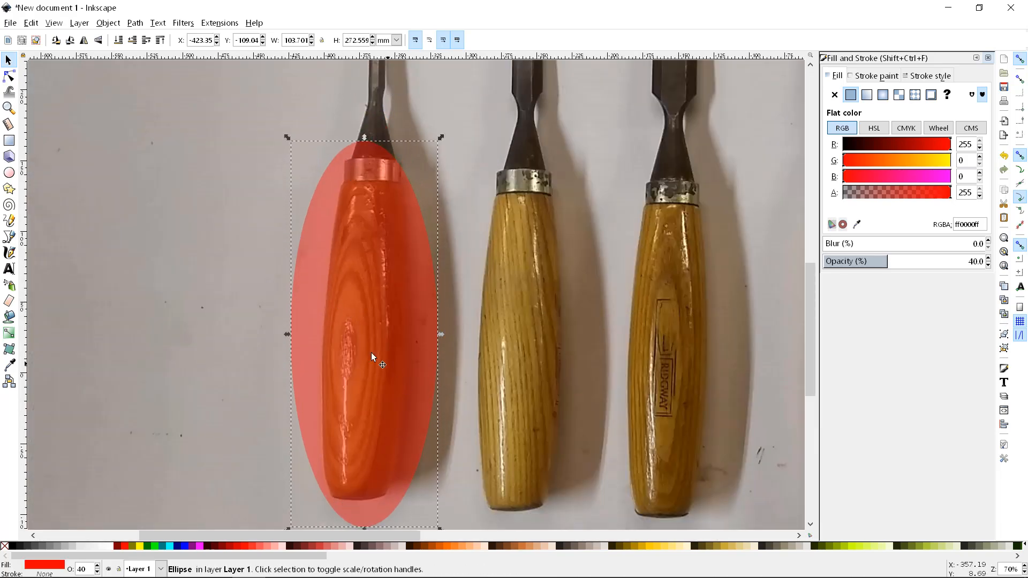
{"action": "mouse_move", "coordinate": [440, 334]}
{"action": "left_mouse_down"}
{"action": "mouse_move", "coordinate": [428, 333]}
{"action": "mouse_move", "coordinate": [448, 332]}
{"action": "left_mouse_up"}
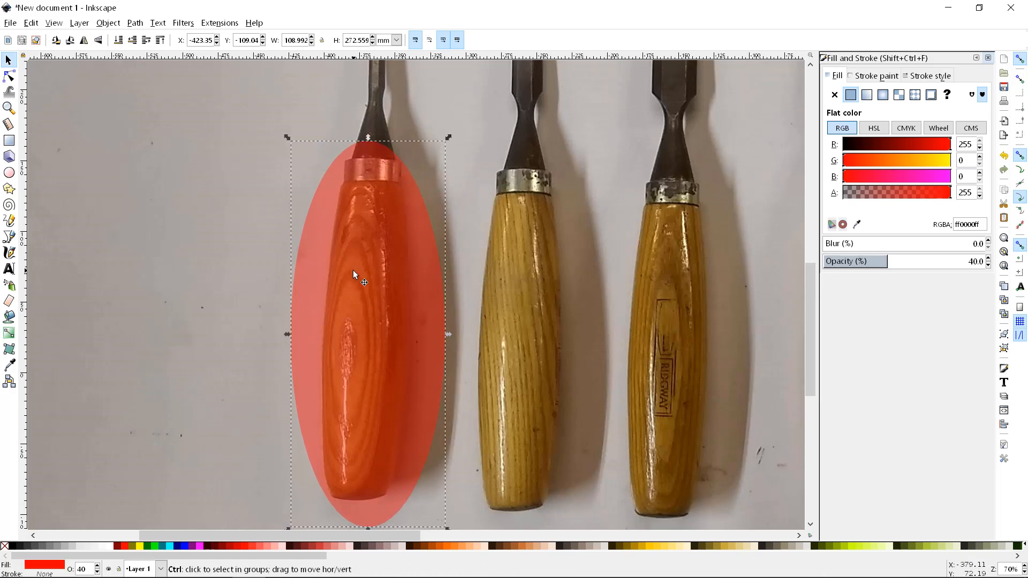
{"action": "scroll", "coordinate": [354, 299], "scroll_direction": "down", "scroll_amount": 2, "text": "ctrl"}
{"action": "left_click_drag", "start_coordinate": [365, 317], "coordinate": [363, 317]}
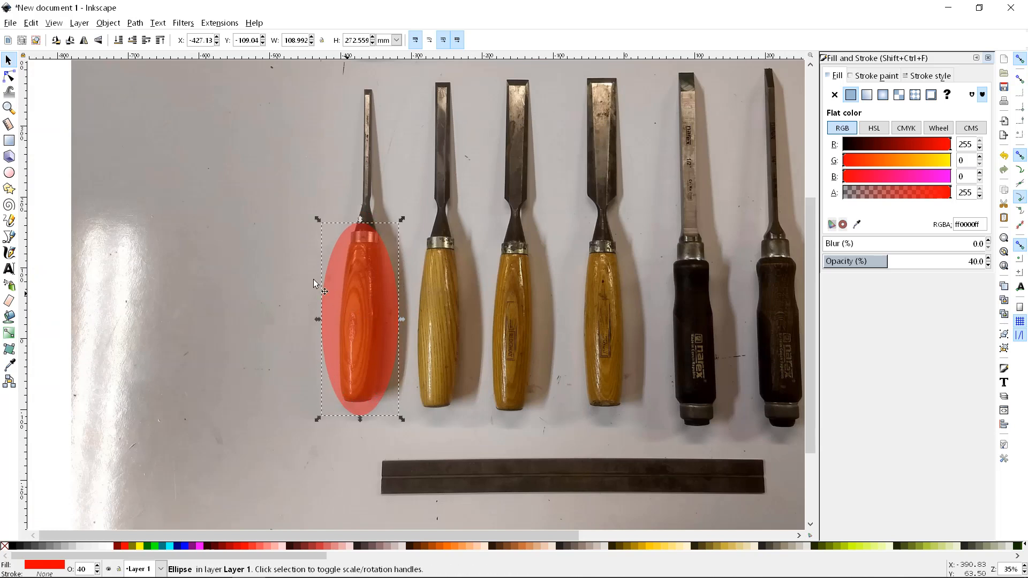
Draw a rectangle over the leftmost chisel's blade, overlapping the ellipse, and narrow it to about 54 mm wide by 235 mm high
{"action": "left_click", "coordinate": [8, 140]}
{"action": "left_click_drag", "start_coordinate": [336, 85], "coordinate": [388, 252]}
{"action": "left_click", "coordinate": [8, 60]}
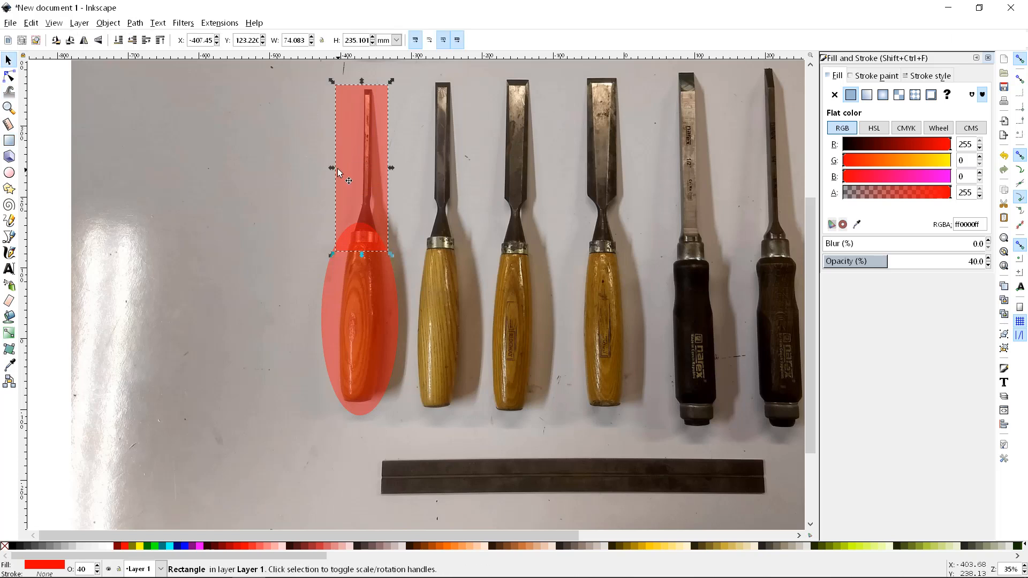
{"action": "left_click_drag", "start_coordinate": [332, 166], "coordinate": [386, 169]}
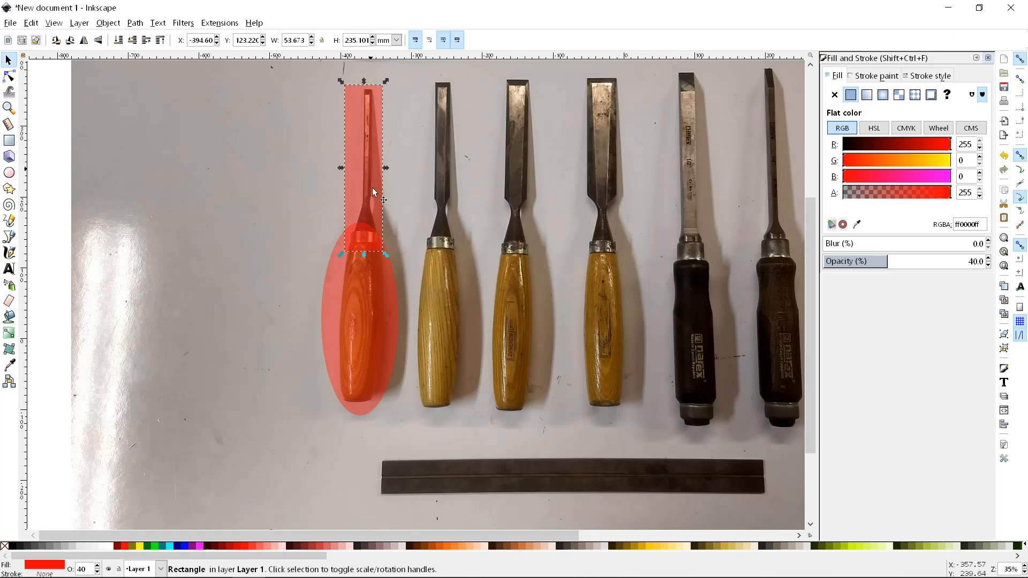
Unite the blade rectangle and the handle ellipse into one path and move the shape aside from the chisel
{"action": "left_click", "coordinate": [357, 322], "text": "shift"}
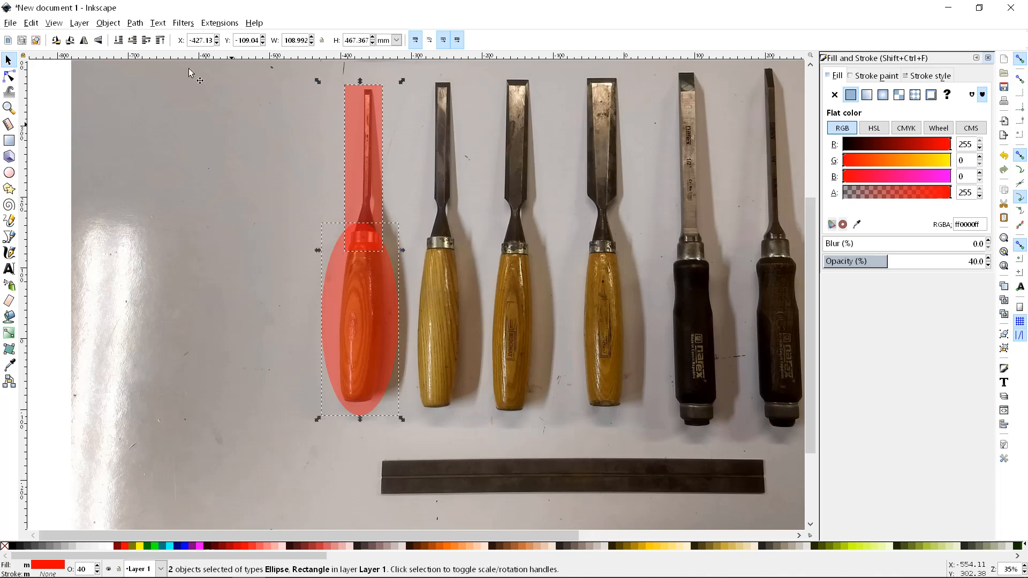
{"action": "left_click", "coordinate": [134, 23]}
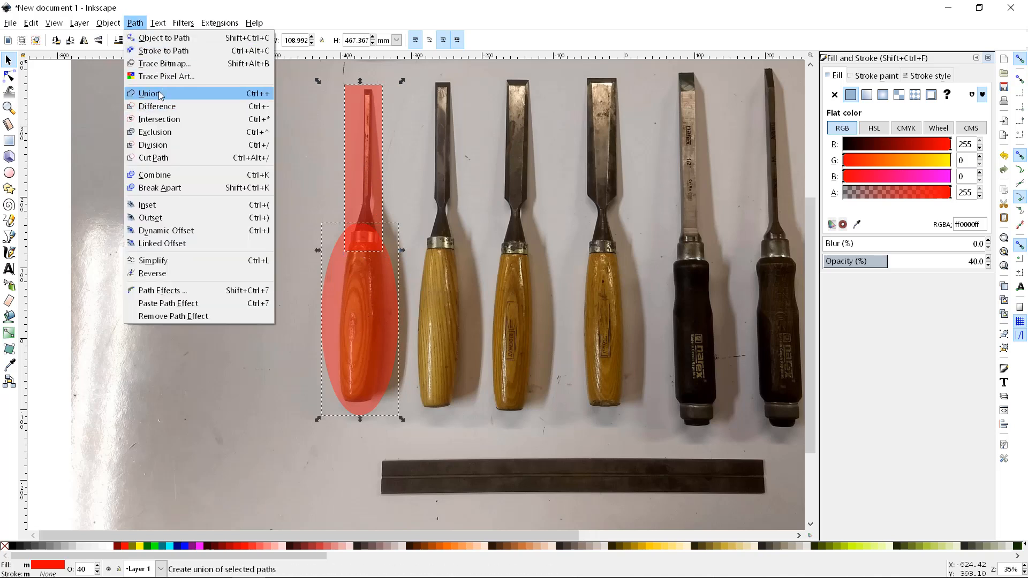
{"action": "left_click", "coordinate": [161, 94]}
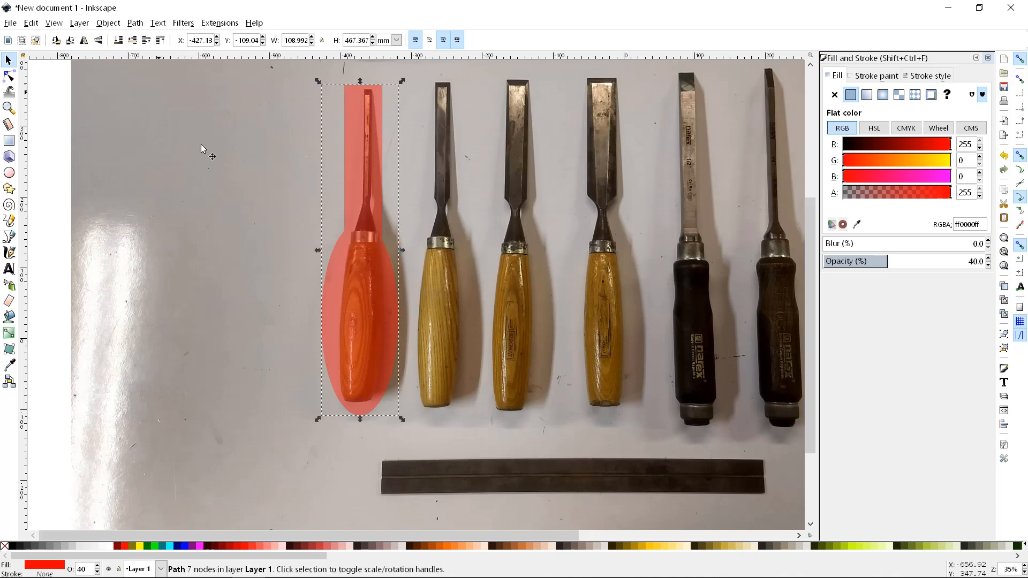
{"action": "left_click", "coordinate": [133, 26]}
{"action": "left_click", "coordinate": [137, 24]}
{"action": "left_click_drag", "start_coordinate": [354, 211], "coordinate": [274, 209]}
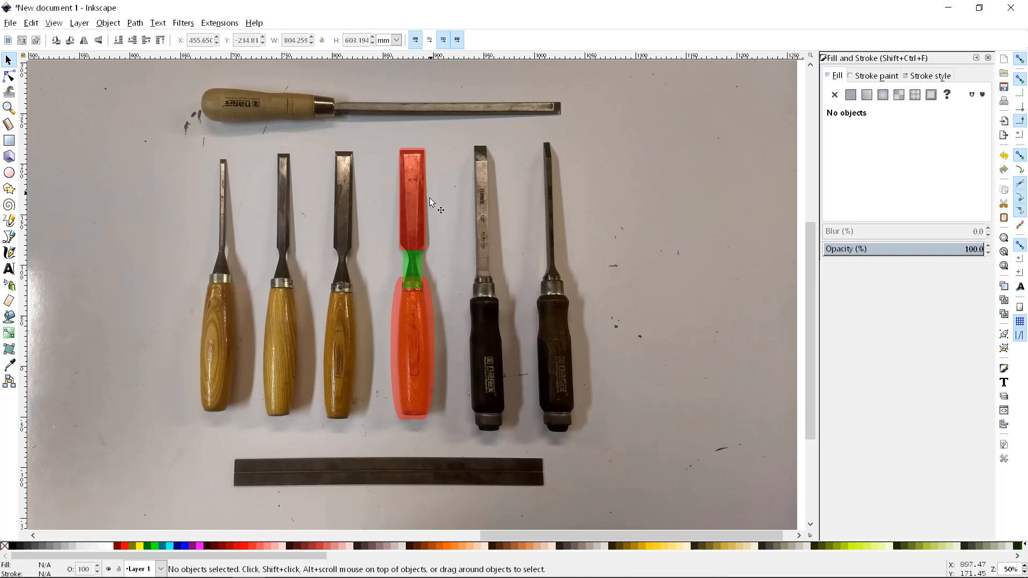
Select the red rectangle over the fourth upright chisel's blade and show its dimensions in inches
{"action": "scroll", "coordinate": [403, 262], "scroll_direction": "up", "scroll_amount": 2, "text": "ctrl"}
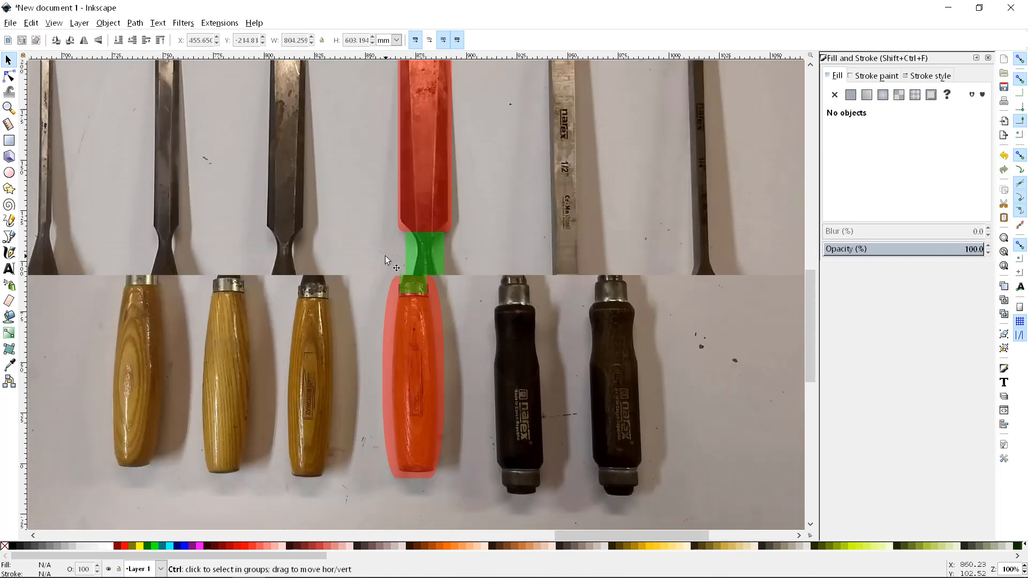
{"action": "scroll", "coordinate": [420, 251], "scroll_direction": "up", "scroll_amount": 5}
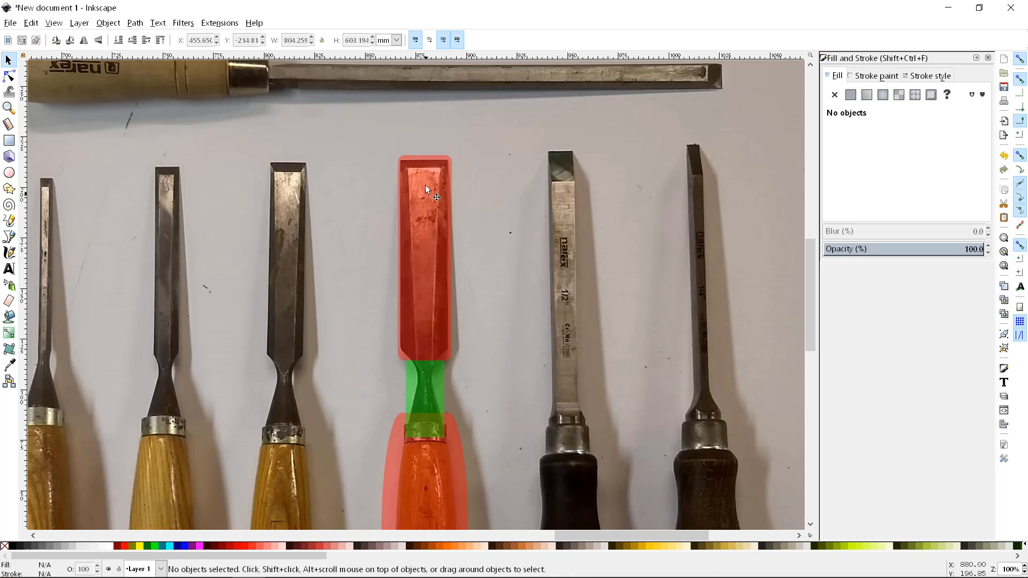
{"action": "left_click", "coordinate": [416, 256]}
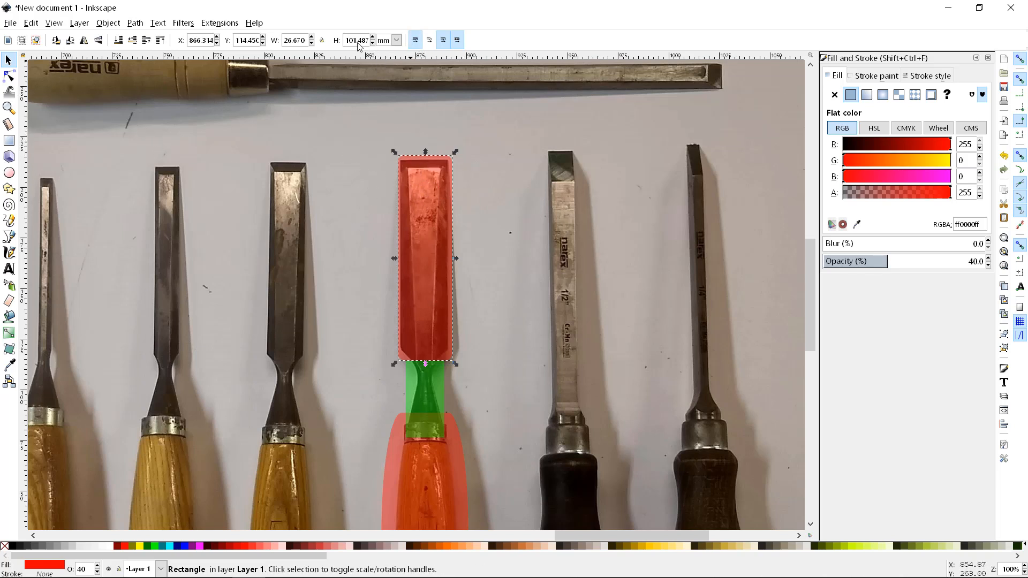
{"action": "left_click", "coordinate": [397, 41]}
{"action": "left_click", "coordinate": [387, 115]}
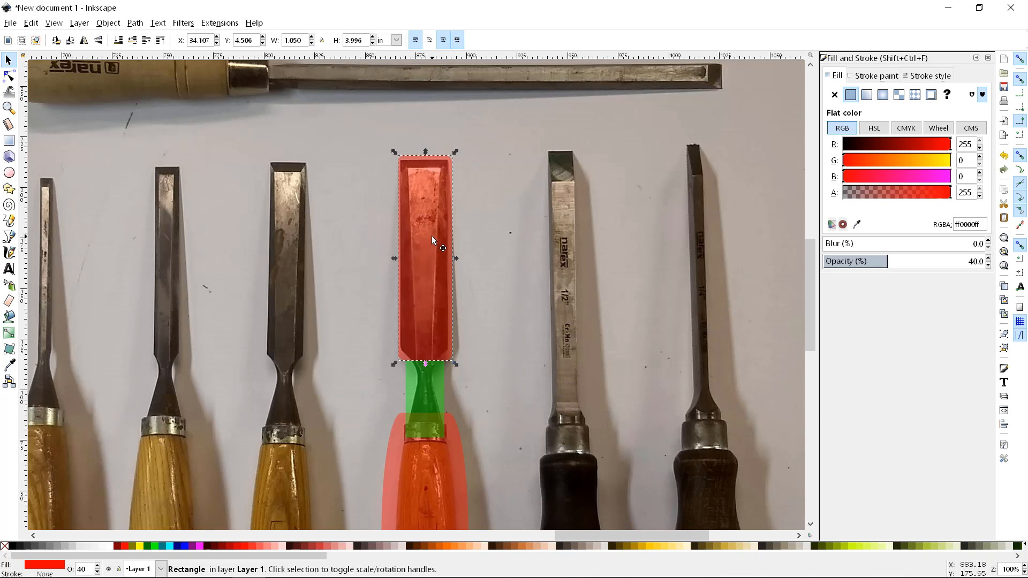
Inspect the blade rectangle's corner radii in inches using the Rectangle tool
{"action": "key", "text": "r"}
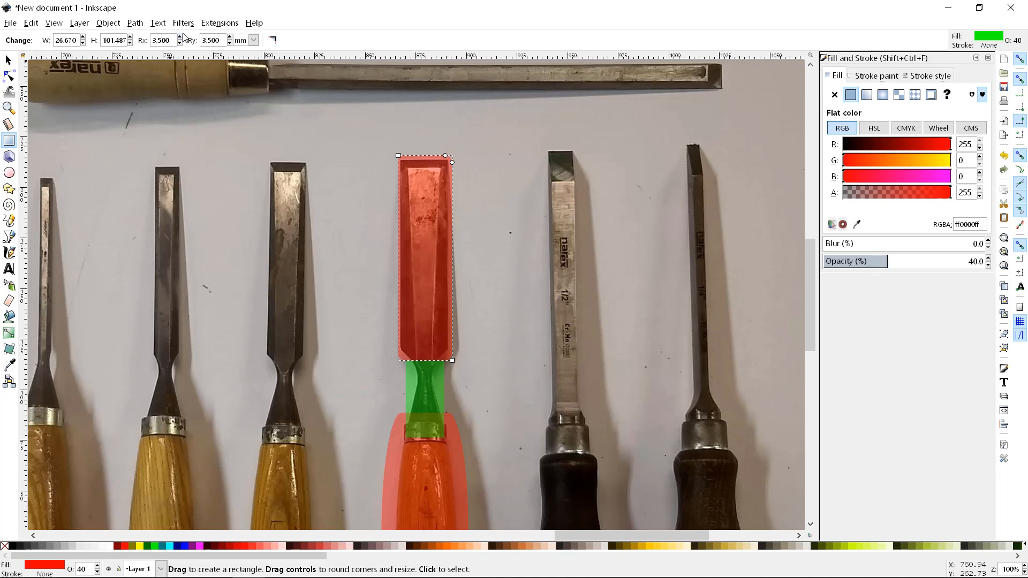
{"action": "left_click", "coordinate": [253, 41]}
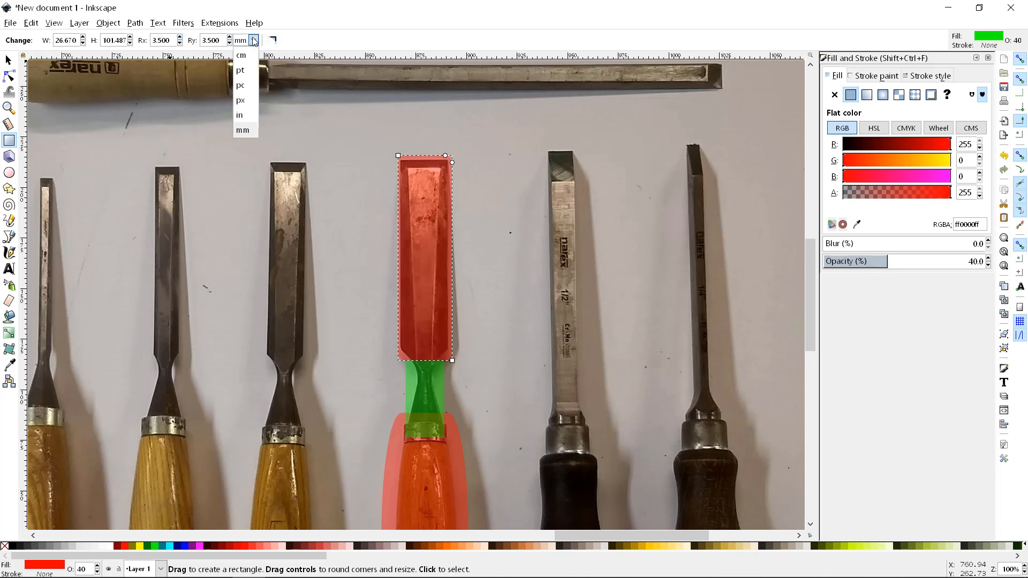
{"action": "left_click", "coordinate": [241, 116]}
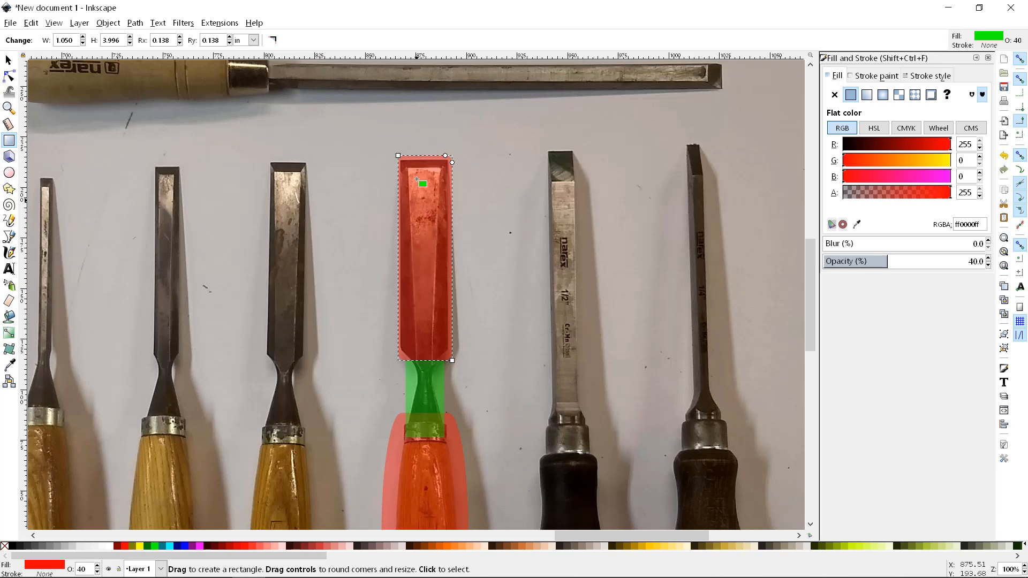
{"action": "scroll", "coordinate": [418, 180], "scroll_direction": "down", "scroll_amount": 6}
{"action": "left_click", "coordinate": [8, 60]}
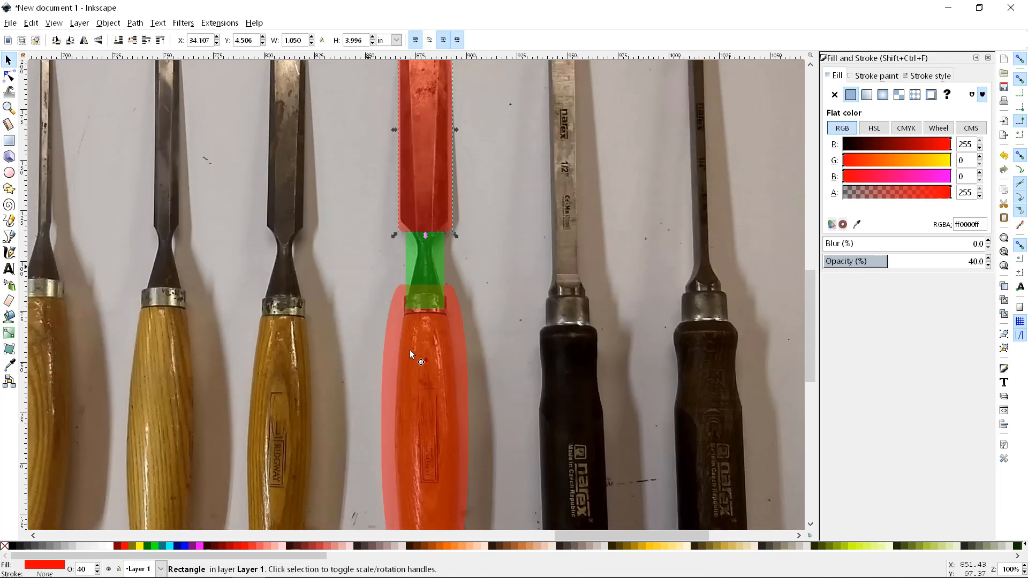
Inspect the size and corner radii of the red rounded rectangle over the same chisel's handle
{"action": "scroll", "coordinate": [414, 327], "scroll_direction": "down", "scroll_amount": 6}
{"action": "left_click", "coordinate": [414, 319]}
{"action": "scroll", "coordinate": [407, 323], "scroll_direction": "up", "scroll_amount": 2}
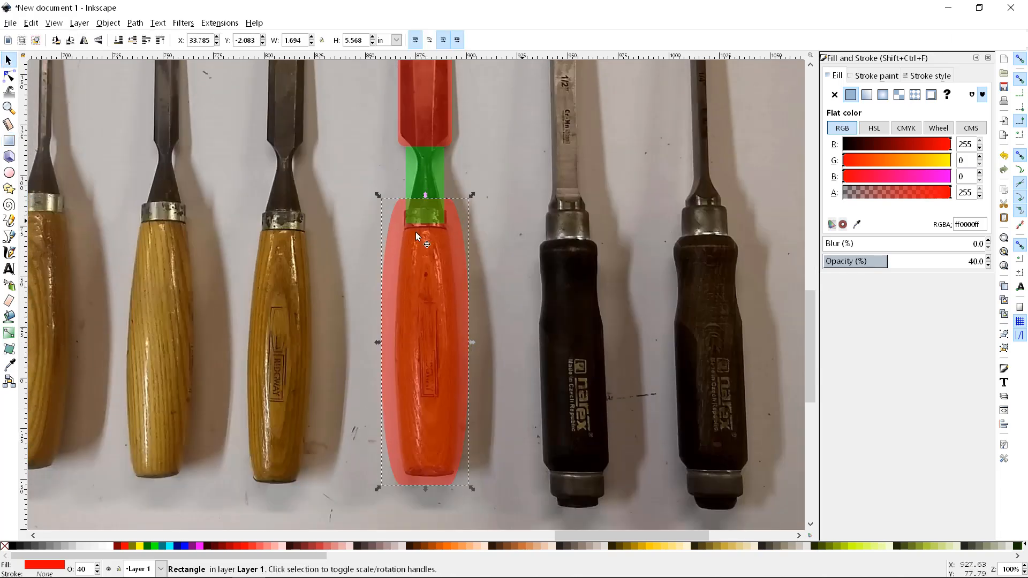
{"action": "key", "text": "r"}
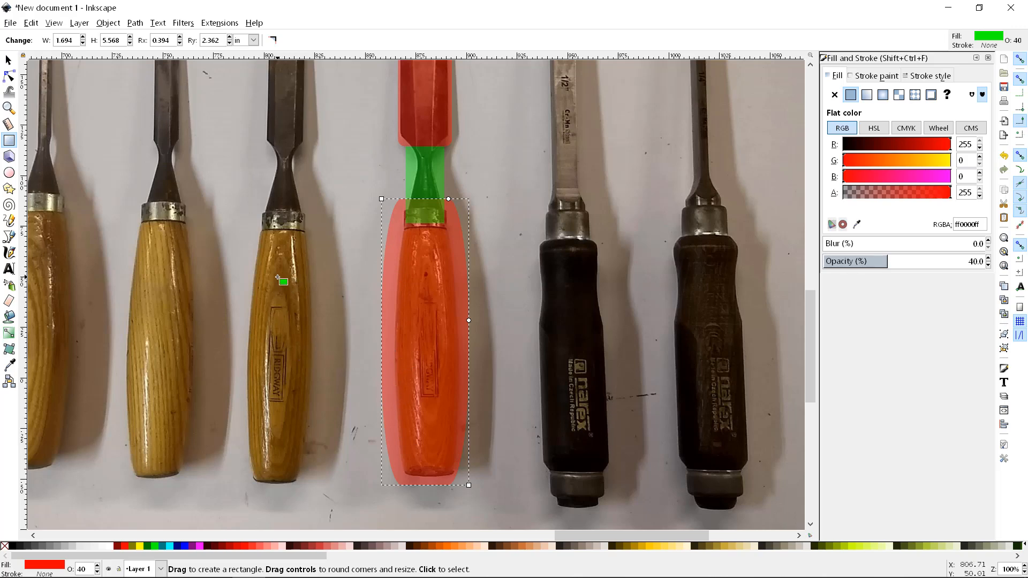
{"action": "left_click", "coordinate": [10, 60]}
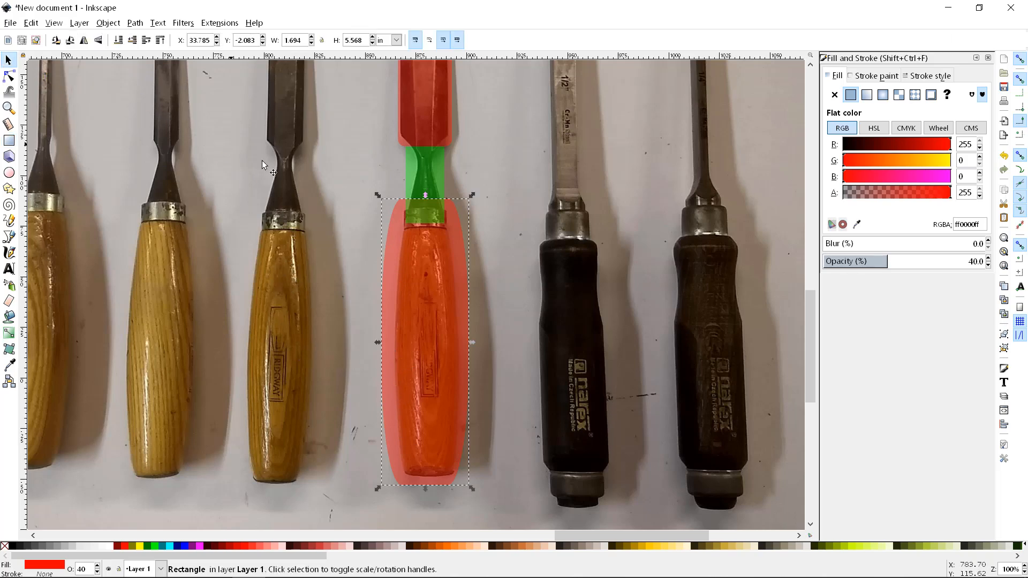
Nudge the green neck rectangle up so it overlaps both the blade rectangle and the handle rectangle
{"action": "scroll", "coordinate": [445, 249], "scroll_direction": "up", "scroll_amount": 8}
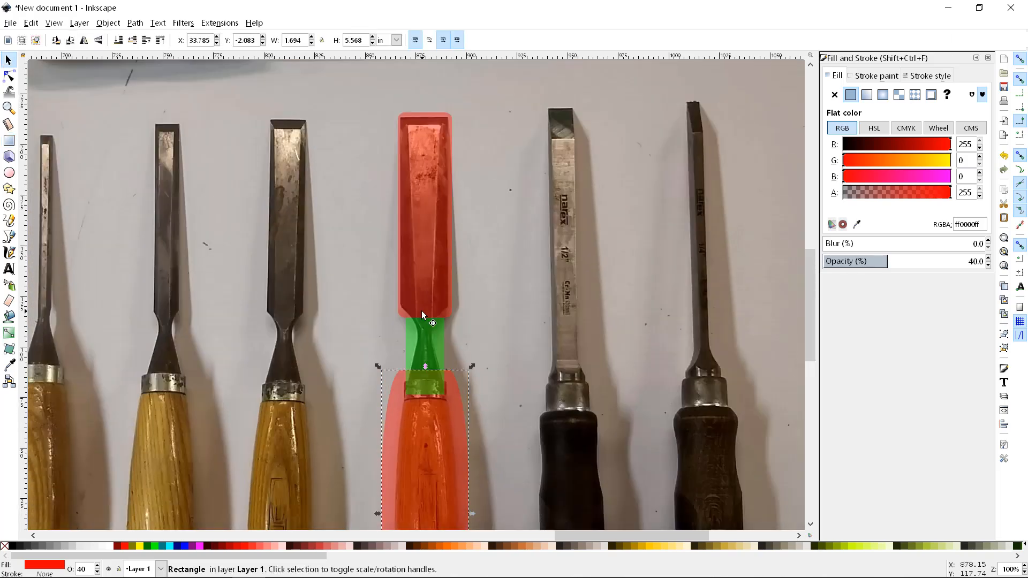
{"action": "left_click", "coordinate": [423, 340]}
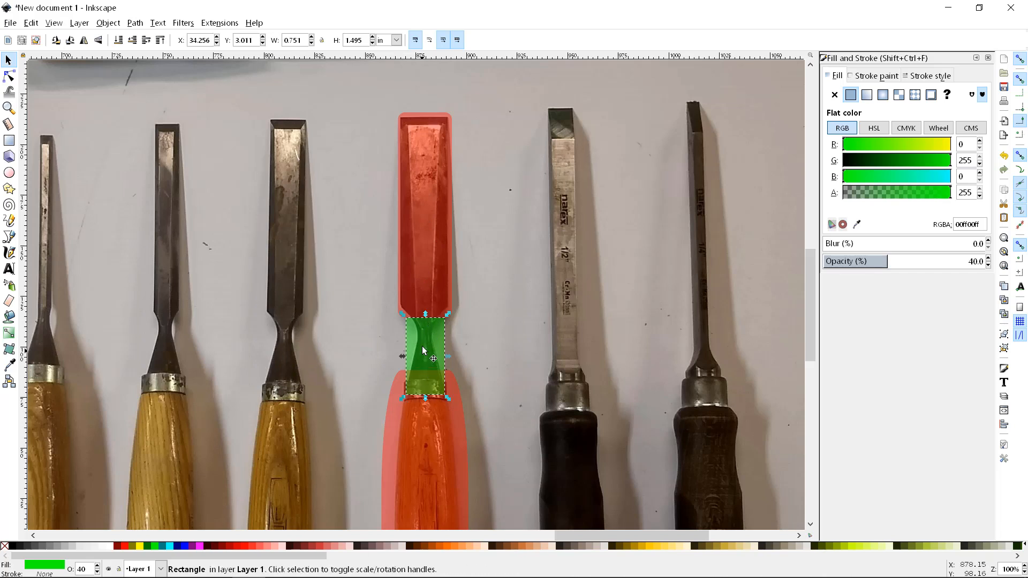
{"action": "mouse_move", "coordinate": [422, 342]}
{"action": "left_mouse_down"}
{"action": "mouse_move", "coordinate": [494, 327]}
{"action": "mouse_move", "coordinate": [428, 352]}
{"action": "left_mouse_up"}
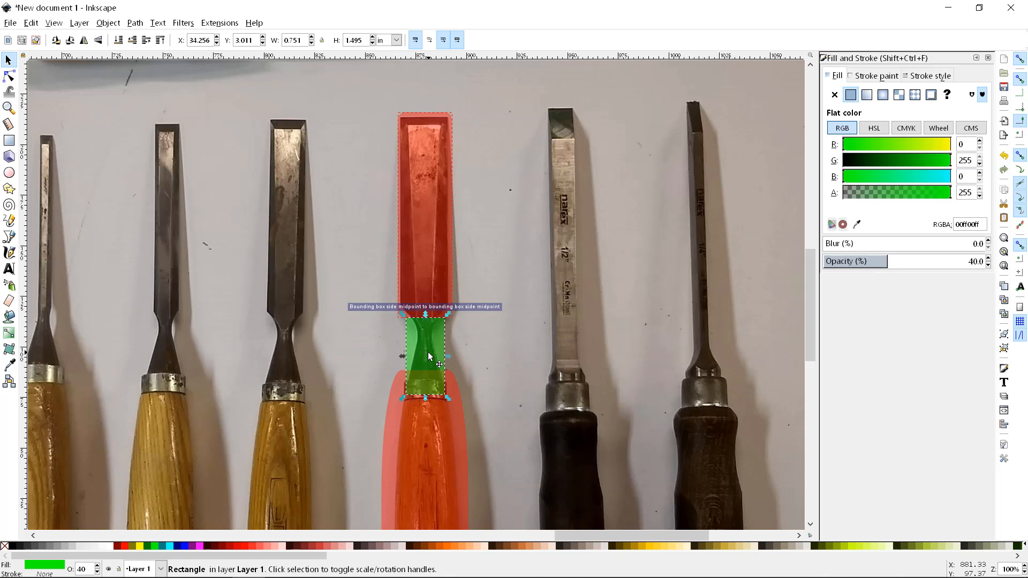
{"action": "key", "text": "Up"}
{"action": "key", "text": "Up"}
{"action": "key", "text": "Up"}
{"action": "key", "text": "Up"}
{"action": "key", "text": "Up"}
{"action": "key", "text": "Up"}
{"action": "key", "text": "Up"}
{"action": "key", "text": "Up"}
{"action": "key", "text": "Up"}
{"action": "key", "text": "Up"}
{"action": "key", "text": "Up"}
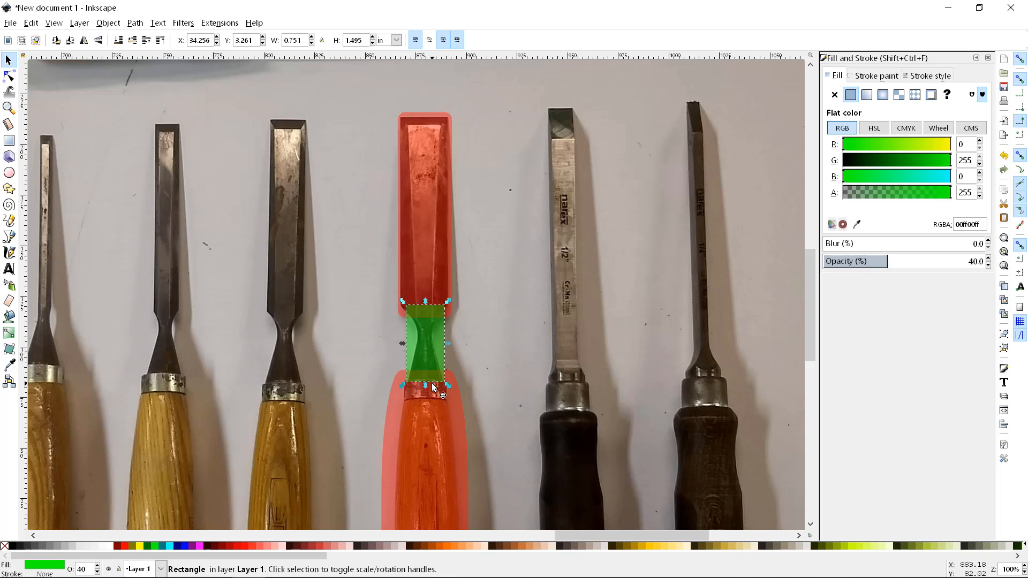
{"action": "key", "text": "Up"}
{"action": "key", "text": "Down"}
{"action": "key", "text": "Down"}
{"action": "key", "text": "Down"}
{"action": "key", "text": "Down"}
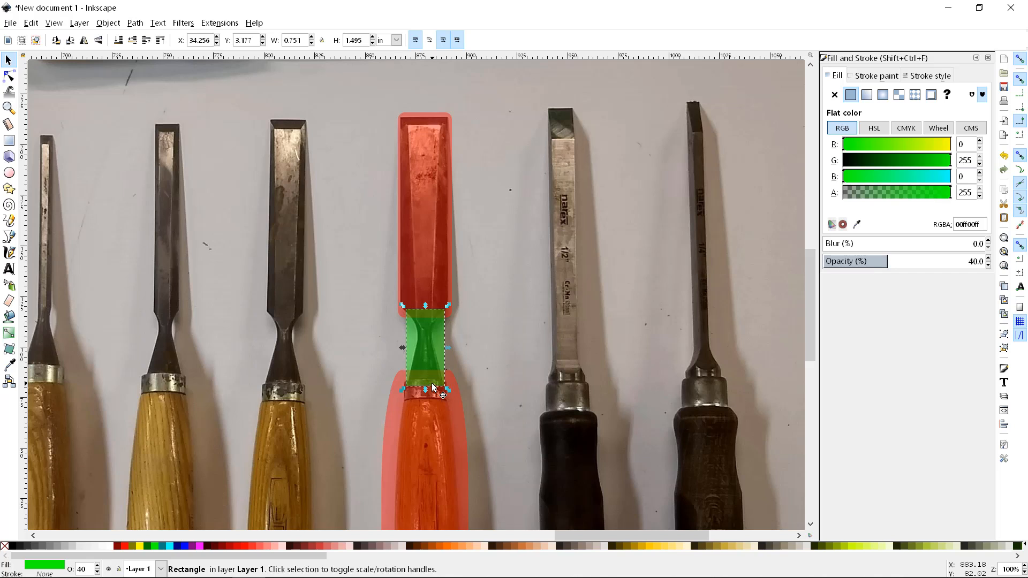
Unite the green neck rectangle with the red blade and handle rectangles into one path
{"action": "left_click", "coordinate": [426, 261], "text": "shift"}
{"action": "left_click", "coordinate": [425, 439], "text": "shift"}
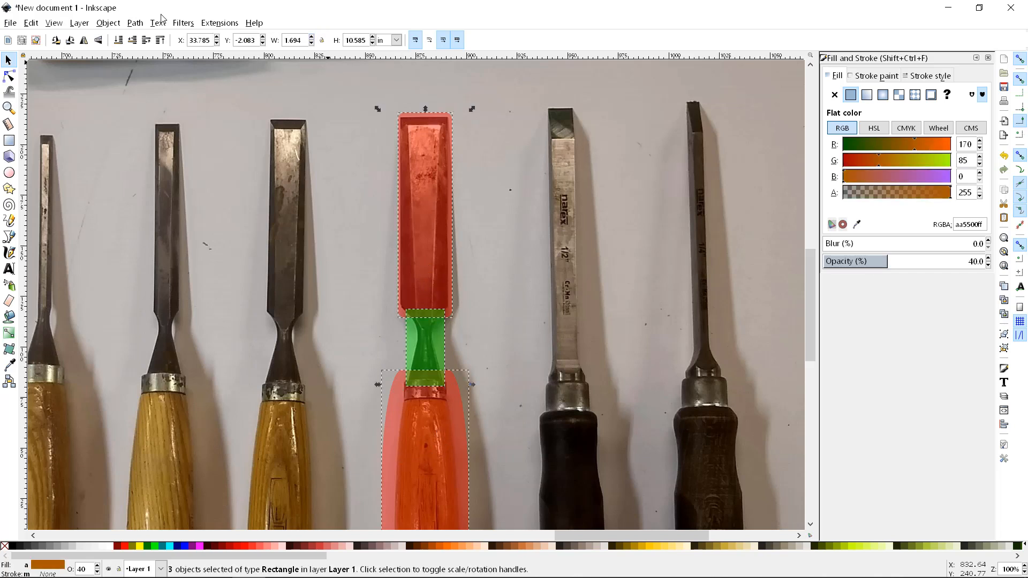
{"action": "left_click", "coordinate": [108, 23]}
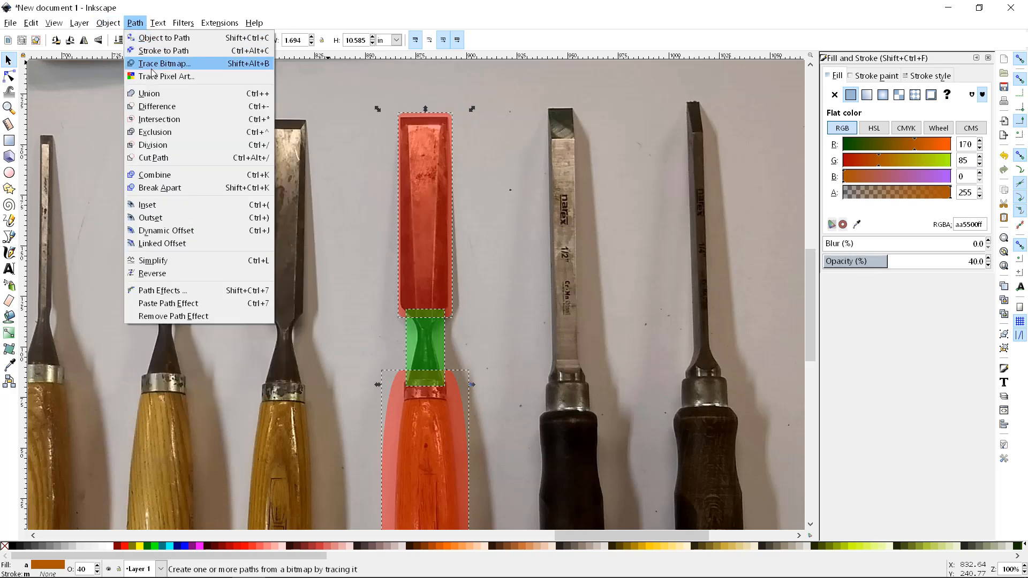
{"action": "left_click", "coordinate": [150, 93]}
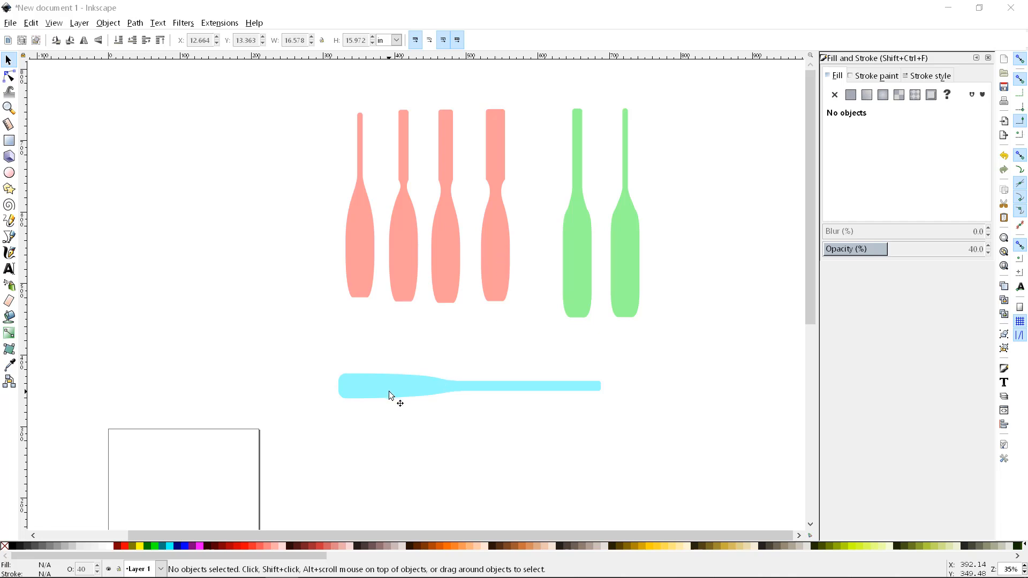
Move the blue horizontal chisel outline up, closer beneath the red and green outlines
{"action": "left_click_drag", "start_coordinate": [390, 395], "coordinate": [413, 367]}
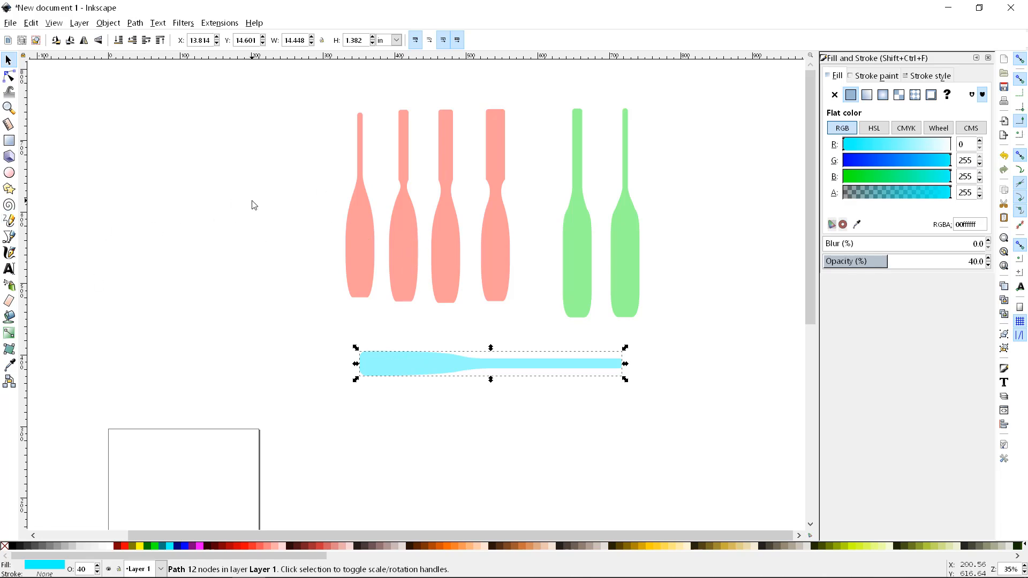
{"action": "scroll", "coordinate": [252, 204], "scroll_direction": "down", "scroll_amount": 1}
Open the document properties and set the custom page size units to inches
{"action": "left_click", "coordinate": [10, 23]}
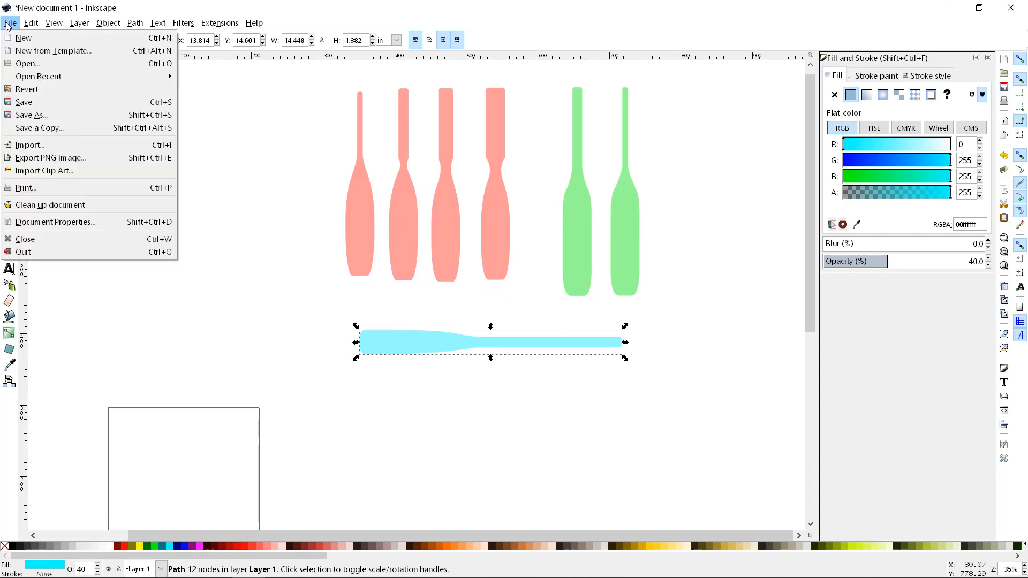
{"action": "left_click", "coordinate": [102, 220]}
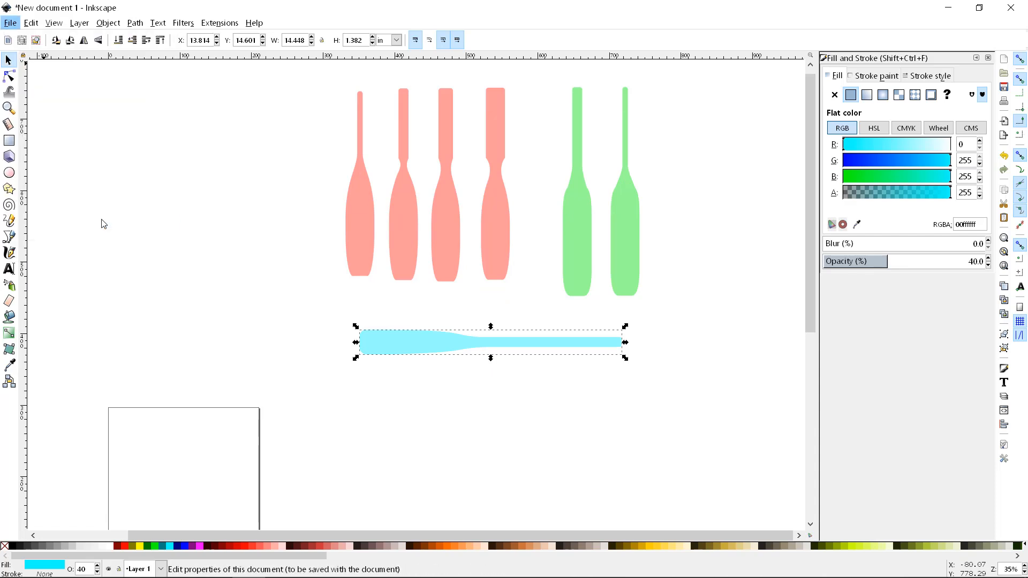
{"action": "scroll", "coordinate": [276, 294], "scroll_direction": "down", "scroll_amount": 2, "text": "ctrl"}
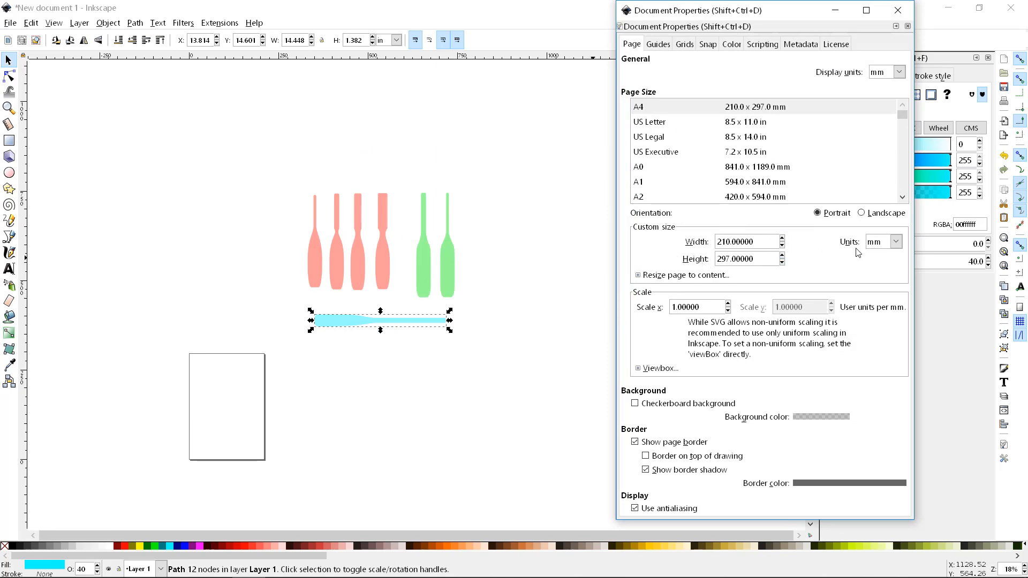
{"action": "left_click", "coordinate": [883, 241]}
{"action": "left_click", "coordinate": [883, 317]}
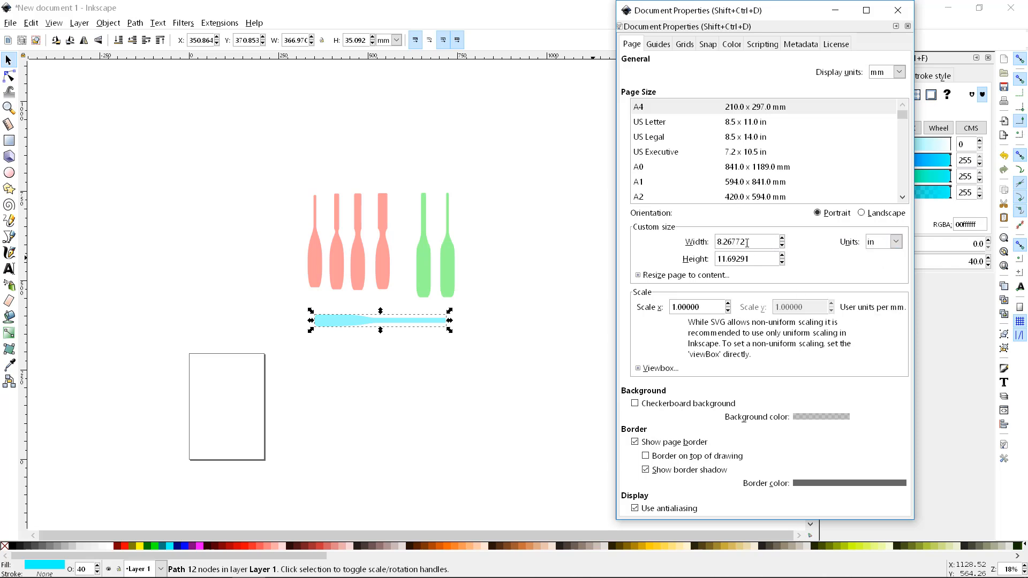
Set the custom page size to 18 in wide by 12 in high
{"action": "left_click_drag", "start_coordinate": [762, 239], "coordinate": [687, 240]}
{"action": "type", "text": "18"}
{"action": "key", "text": "Tab"}
{"action": "type", "text": "1"}
{"action": "key", "text": "Return"}
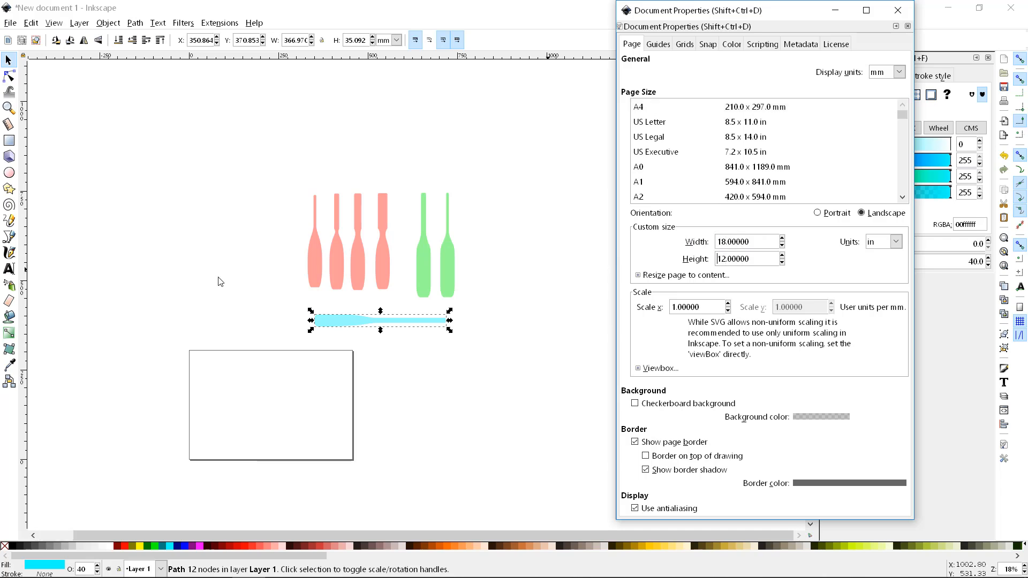
Select all seven chisel outlines and move them together onto the page
{"action": "left_click_drag", "start_coordinate": [471, 147], "coordinate": [281, 320]}
{"action": "left_click_drag", "start_coordinate": [345, 318], "coordinate": [233, 441]}
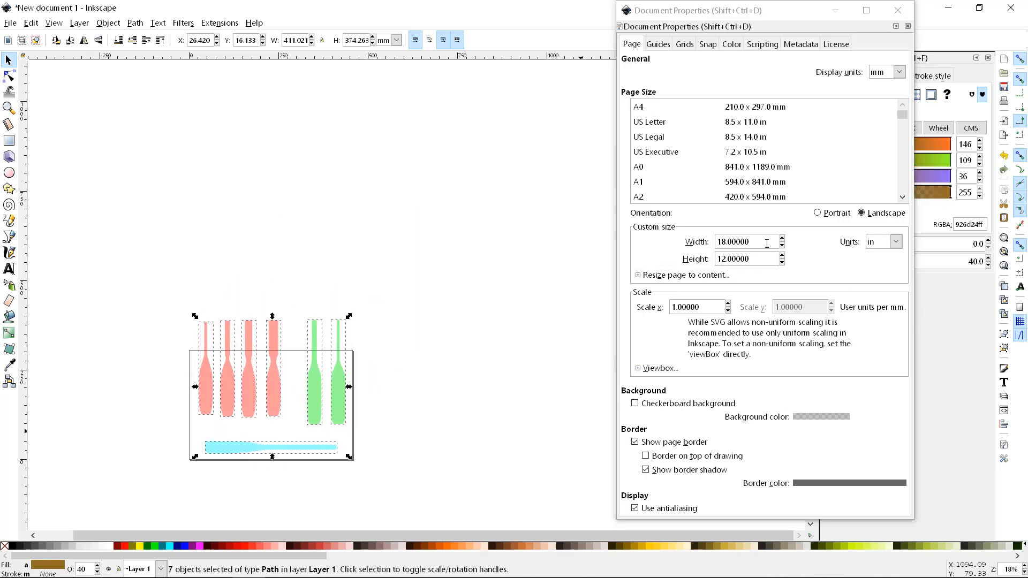
Set the custom page size to 22 in wide by 18 in high
{"action": "left_click_drag", "start_coordinate": [767, 244], "coordinate": [654, 243]}
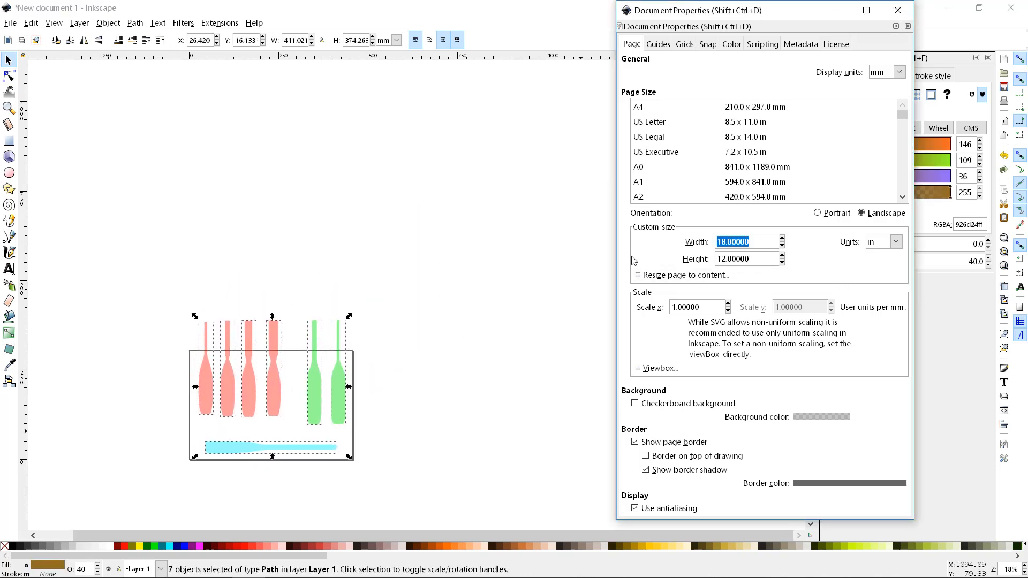
{"action": "type", "text": "22"}
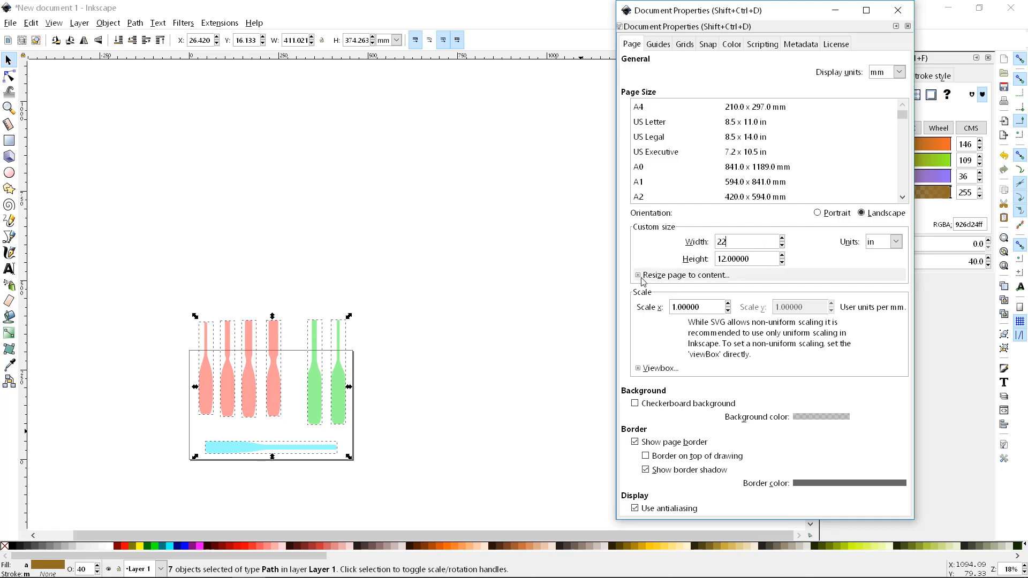
{"action": "key", "text": "Tab"}
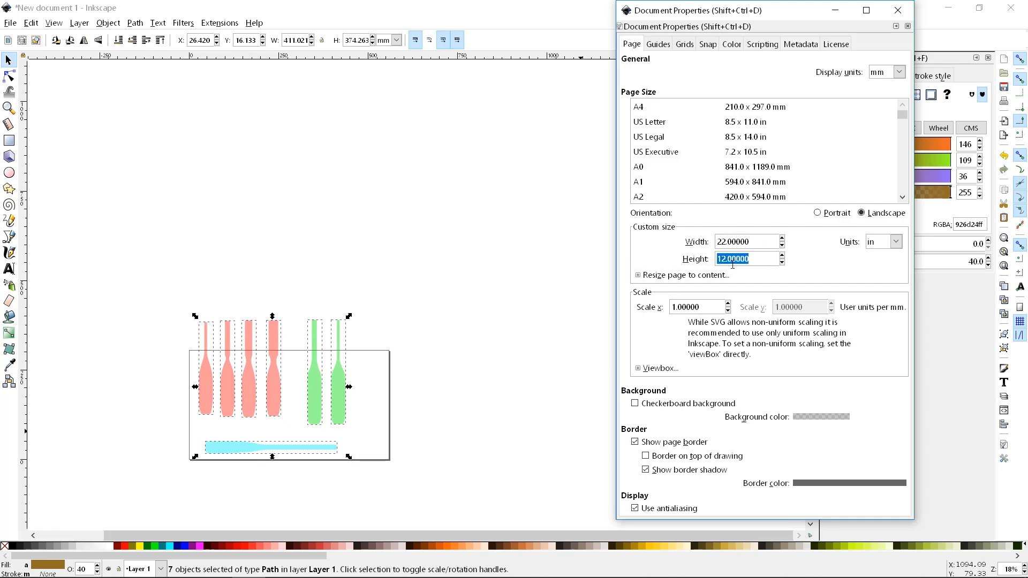
{"action": "type", "text": "18"}
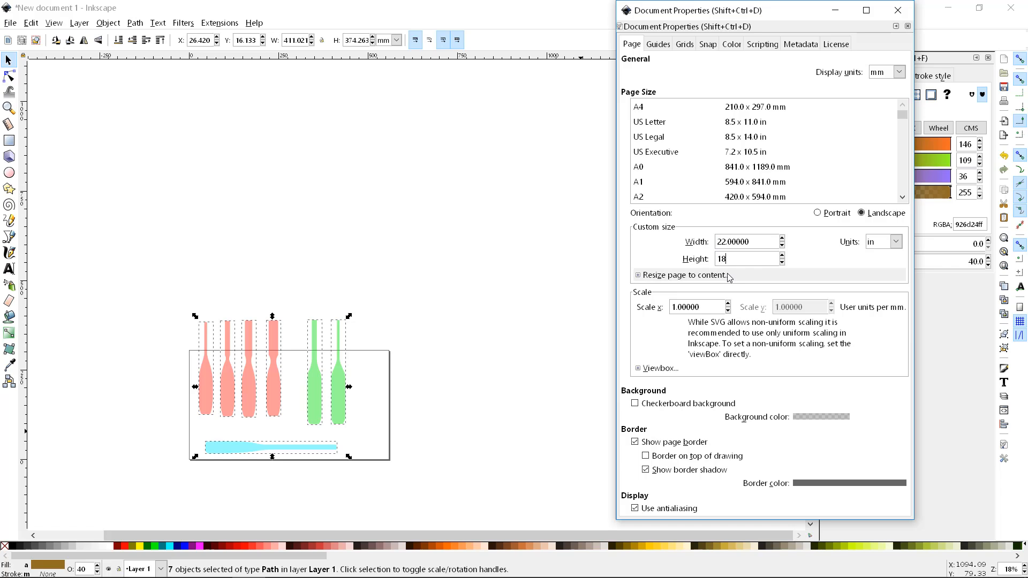
{"action": "key", "text": "Return"}
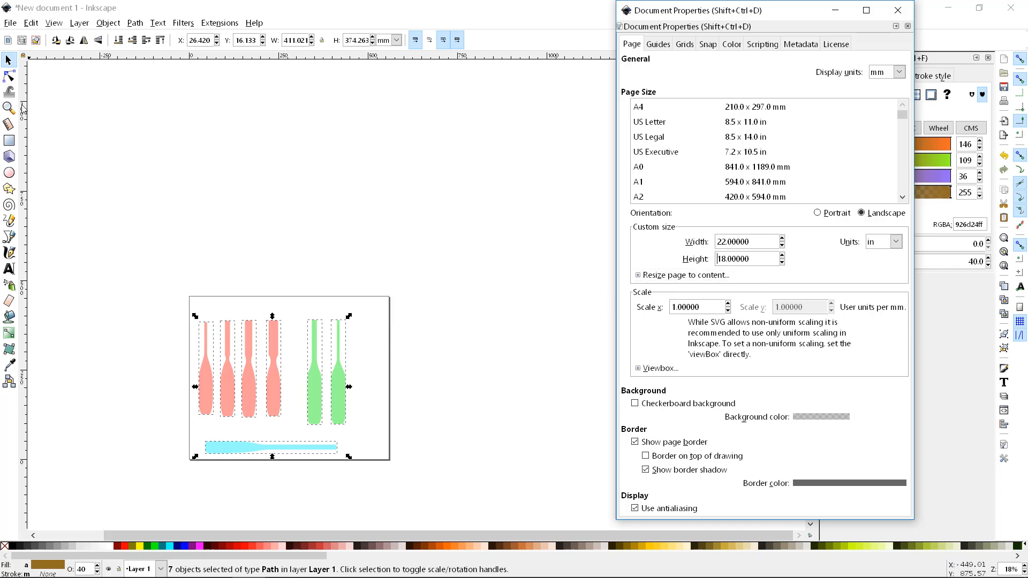
Centre the seven outlines within the page, and shift the blue horizontal one slightly down and to the right
{"action": "left_click_drag", "start_coordinate": [277, 398], "coordinate": [290, 388]}
{"action": "scroll", "coordinate": [173, 425], "scroll_direction": "up", "scroll_amount": 2, "text": "ctrl"}
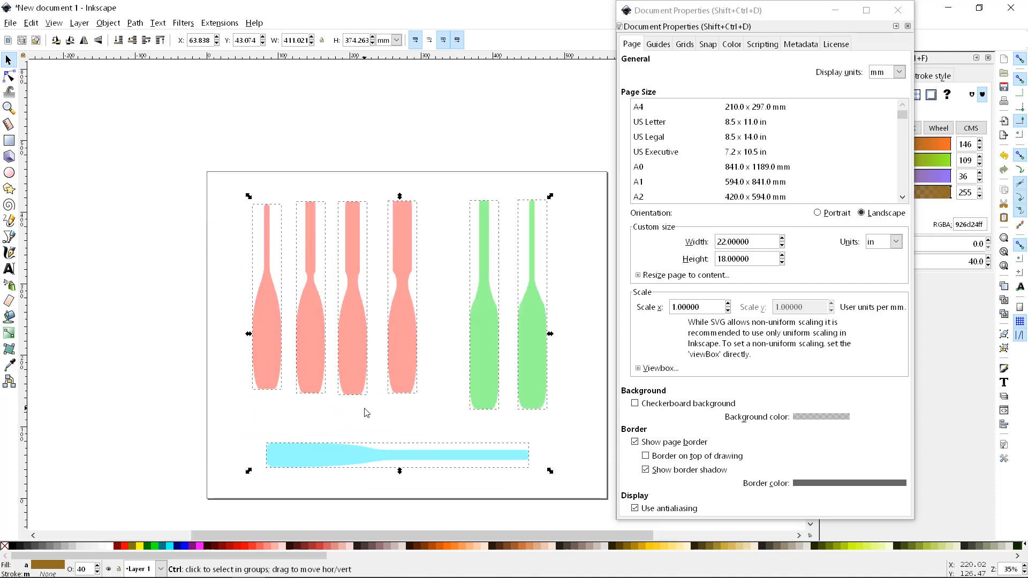
{"action": "left_click", "coordinate": [117, 181]}
{"action": "left_click_drag", "start_coordinate": [583, 427], "coordinate": [238, 476]}
{"action": "left_click_drag", "start_coordinate": [314, 463], "coordinate": [333, 477]}
Spread the upright outlines apart, placing the four red ones toward the page's left edge and the two green ones toward its right edge
{"action": "left_click_drag", "start_coordinate": [448, 169], "coordinate": [224, 415]}
{"action": "left_click_drag", "start_coordinate": [266, 351], "coordinate": [240, 338]}
{"action": "left_click_drag", "start_coordinate": [513, 233], "coordinate": [570, 187]}
{"action": "left_click_drag", "start_coordinate": [489, 254], "coordinate": [441, 424]}
{"action": "left_click_drag", "start_coordinate": [478, 354], "coordinate": [515, 365]}
{"action": "left_click_drag", "start_coordinate": [420, 159], "coordinate": [110, 384]}
{"action": "left_click_drag", "start_coordinate": [246, 355], "coordinate": [258, 357]}
{"action": "left_click", "coordinate": [258, 357]}
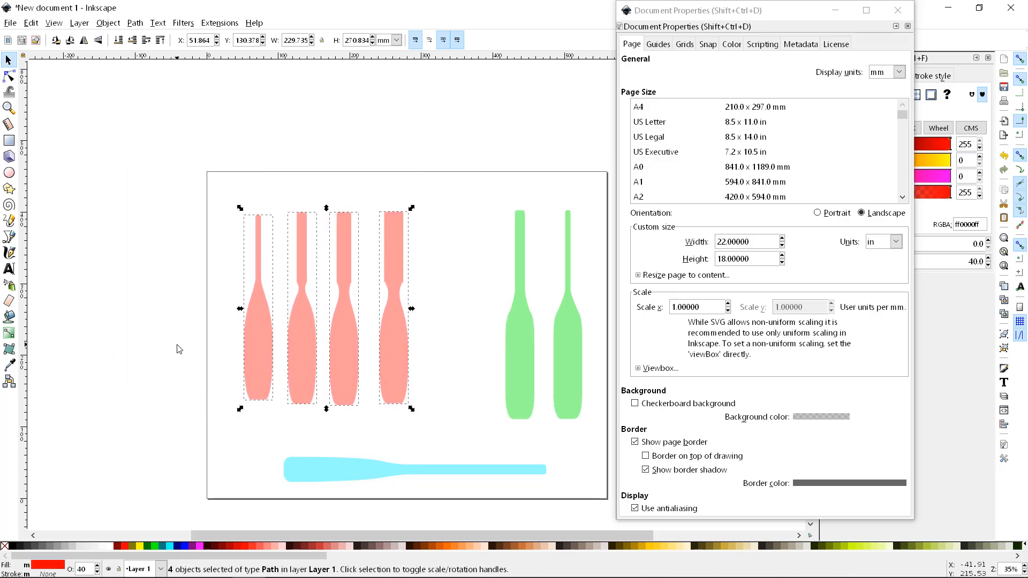
{"action": "left_click", "coordinate": [179, 349]}
Add the text "Bench Chisels" above the four red outlines
{"action": "left_click", "coordinate": [9, 267]}
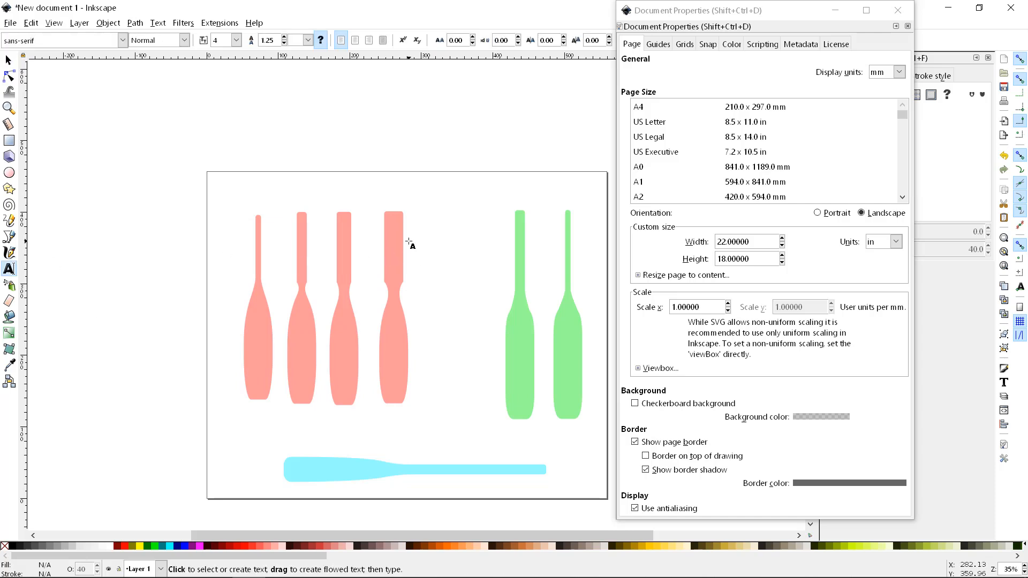
{"action": "left_click", "coordinate": [254, 190]}
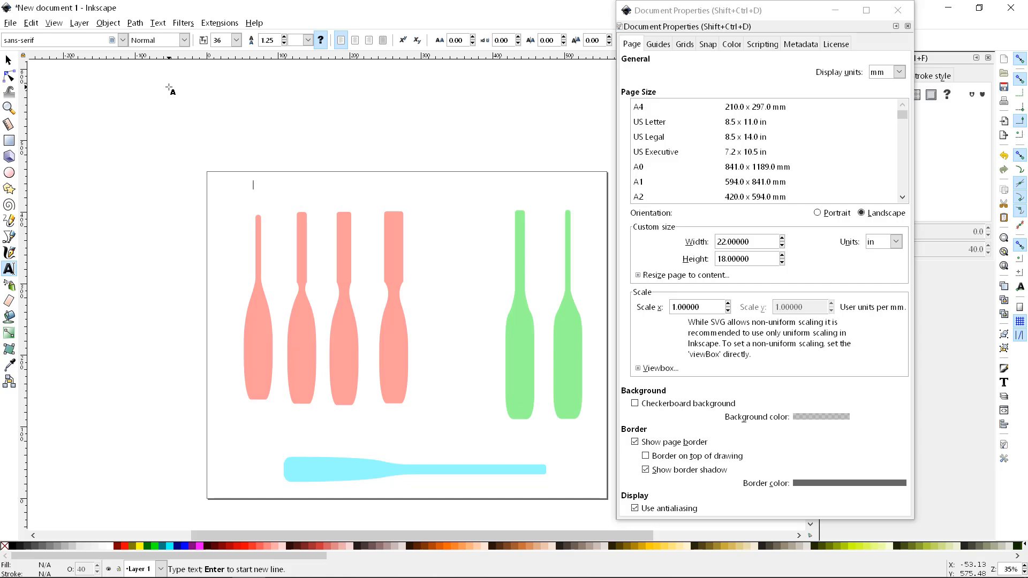
{"action": "type", "text": "asdf"}
{"action": "key", "text": "BackSpace"}
{"action": "key", "text": "BackSpace"}
{"action": "key", "text": "BackSpace"}
{"action": "key", "text": "BackSpace"}
{"action": "type", "text": "Bench Chisels"}
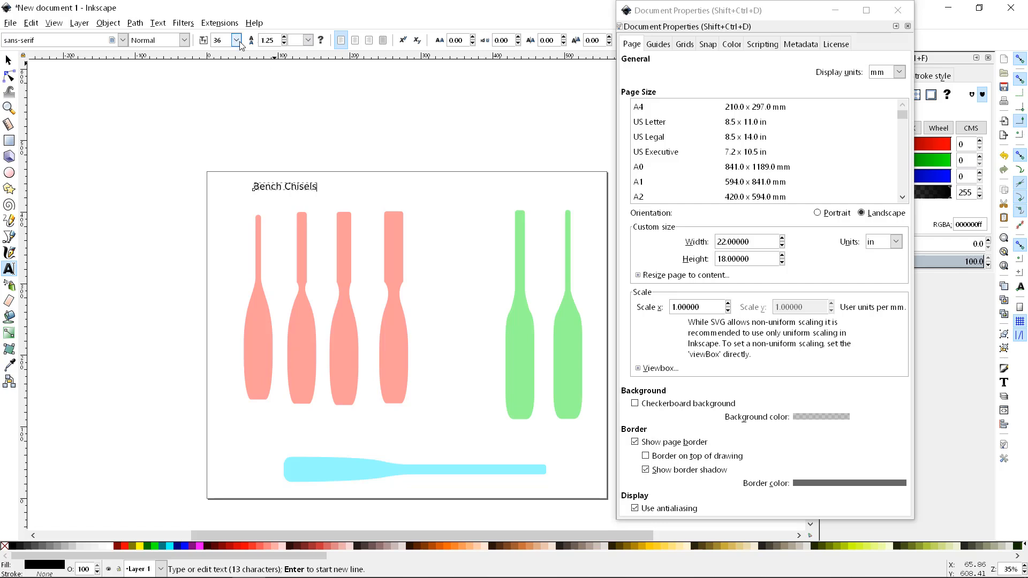
Set the "Bench Chisels" text to font size 56 and bold
{"action": "left_click", "coordinate": [236, 40]}
{"action": "left_click", "coordinate": [222, 345]}
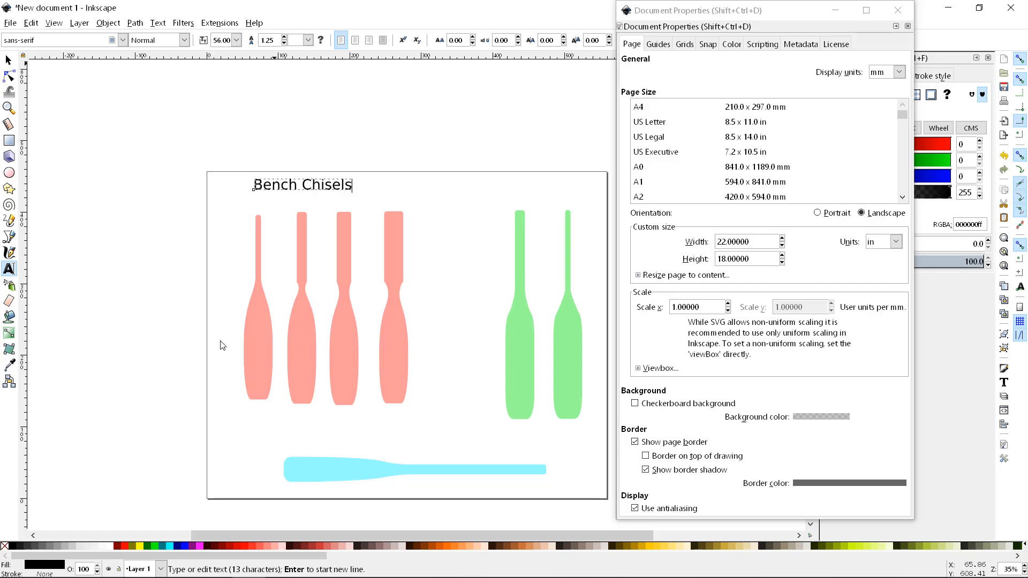
{"action": "left_click", "coordinate": [185, 40]}
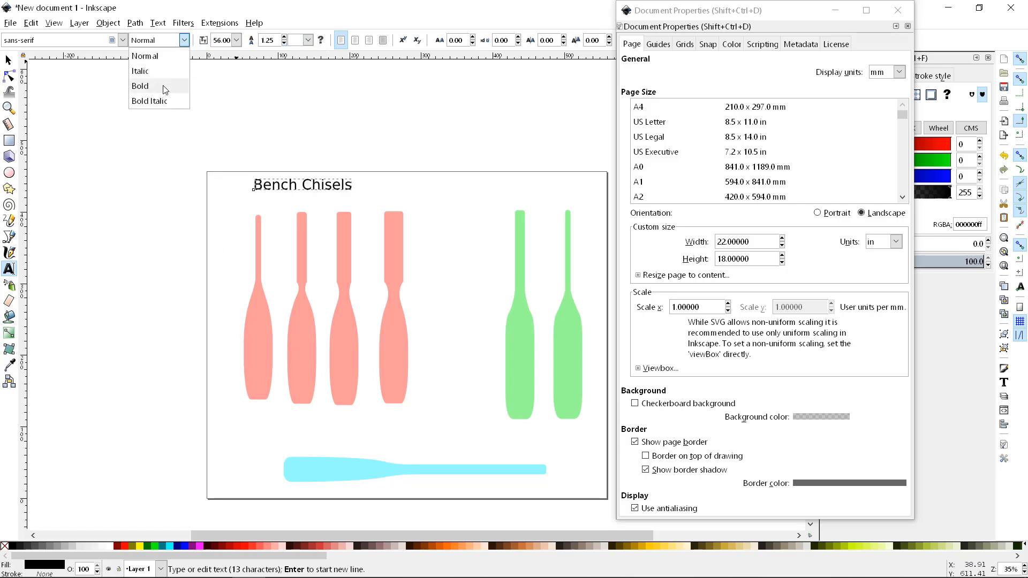
{"action": "left_click", "coordinate": [170, 88]}
Move the "Bench Chisels" label closer over the red outlines and place a copy of it above the green outlines
{"action": "left_click", "coordinate": [8, 59]}
{"action": "left_click_drag", "start_coordinate": [283, 191], "coordinate": [296, 200]}
{"action": "key", "text": "ctrl+v"}
{"action": "left_click_drag", "start_coordinate": [471, 197], "coordinate": [493, 197]}
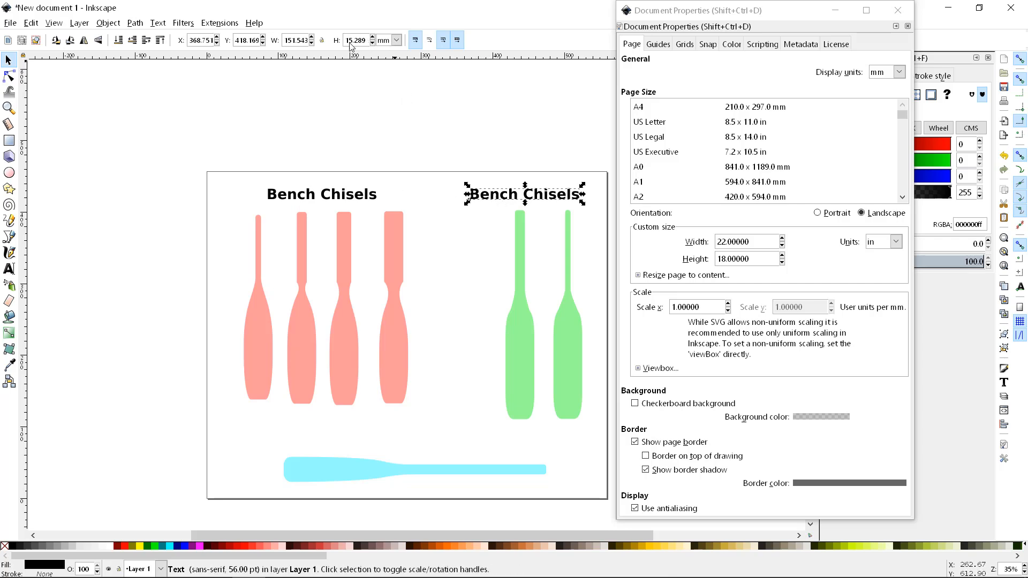
Switch the object measurement units to inches and enlarge both "Bench Chisels" labels to font size 64
{"action": "left_click", "coordinate": [396, 40]}
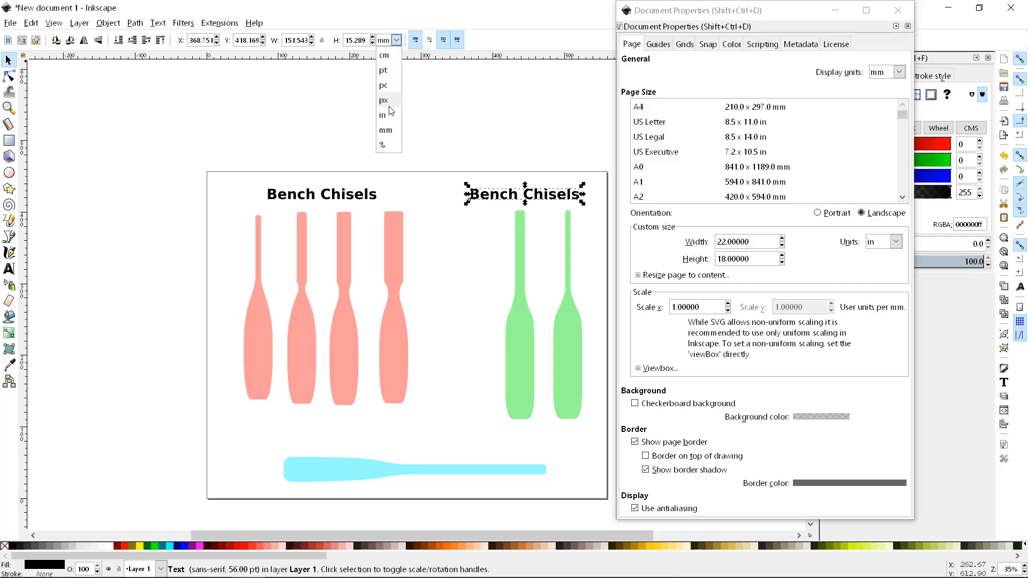
{"action": "left_click", "coordinate": [386, 120]}
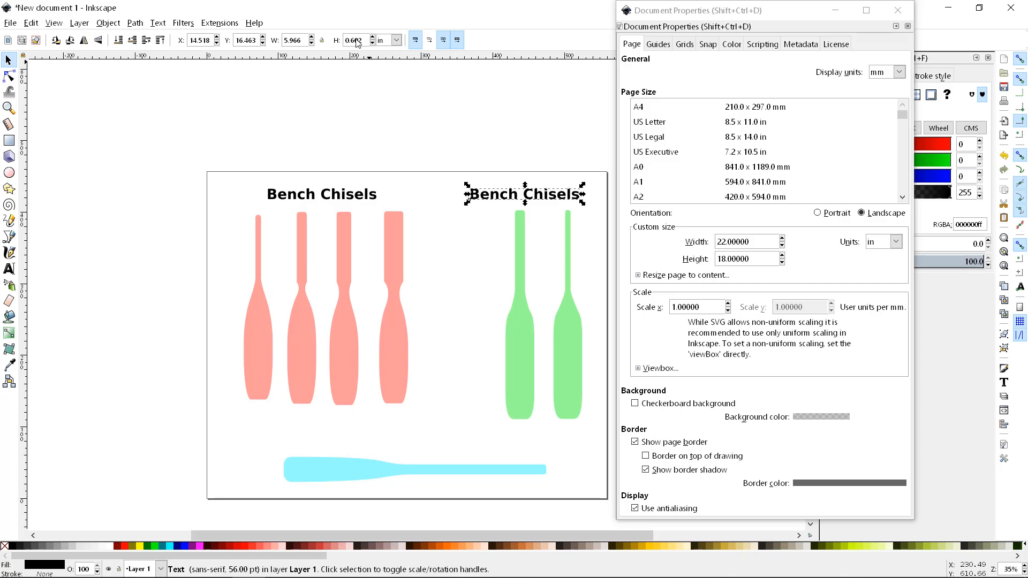
{"action": "left_click", "coordinate": [332, 194]}
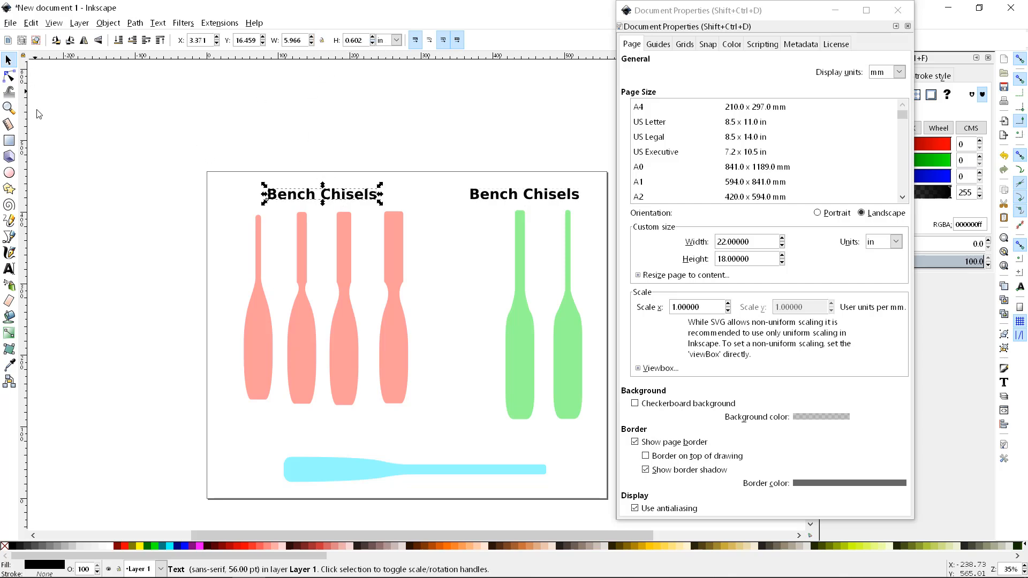
{"action": "left_click", "coordinate": [9, 268]}
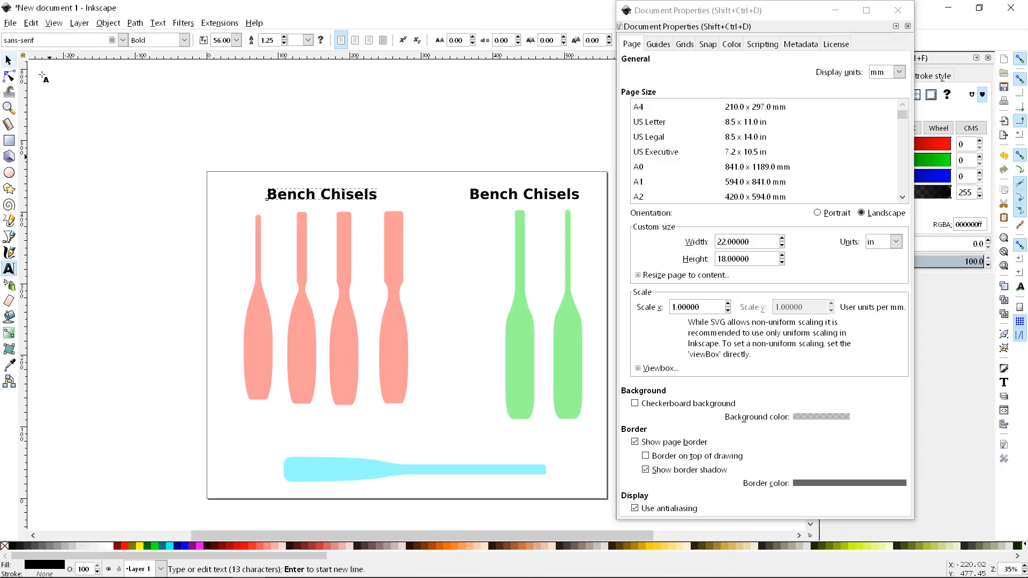
{"action": "key", "text": "ctrl+a"}
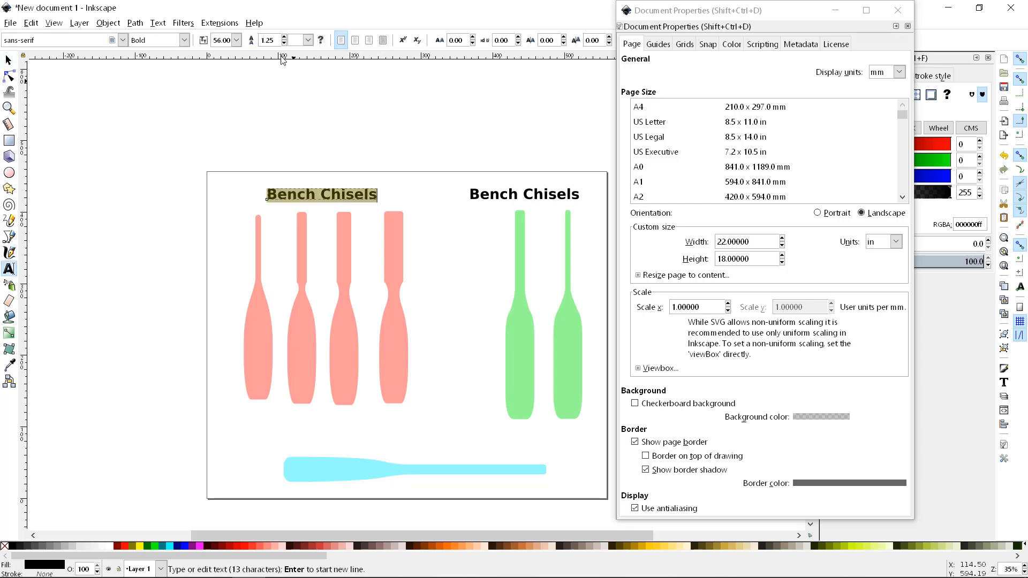
{"action": "left_click", "coordinate": [236, 40]}
{"action": "left_click", "coordinate": [220, 358]}
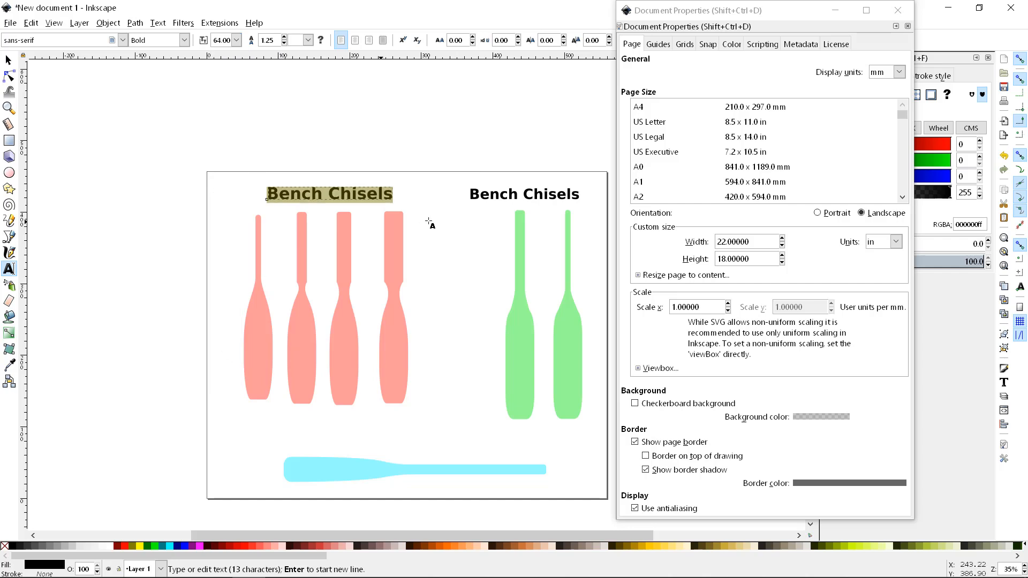
{"action": "left_click", "coordinate": [508, 193]}
{"action": "key", "text": "ctrl+a"}
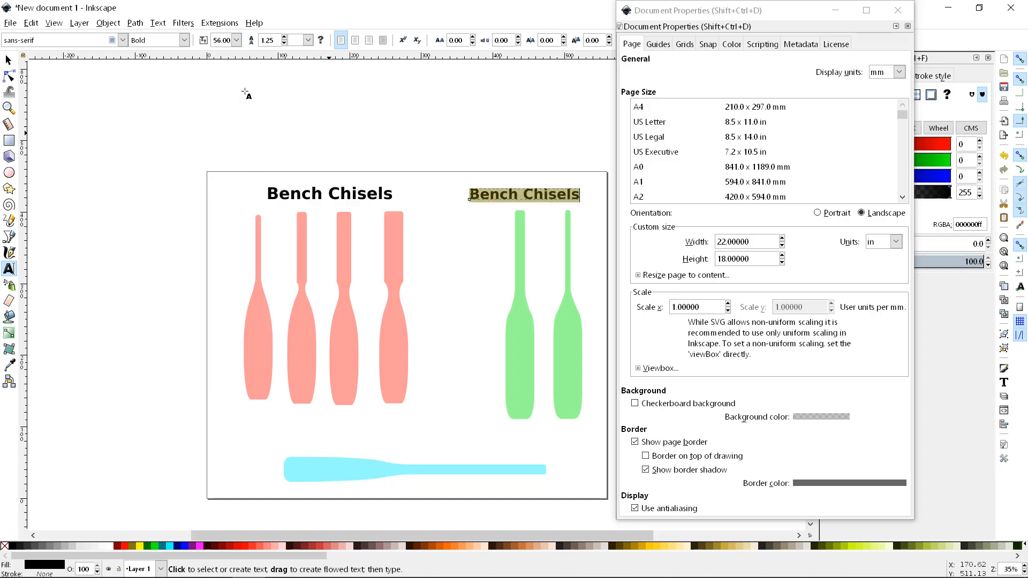
{"action": "left_click", "coordinate": [236, 41]}
{"action": "left_click", "coordinate": [220, 355]}
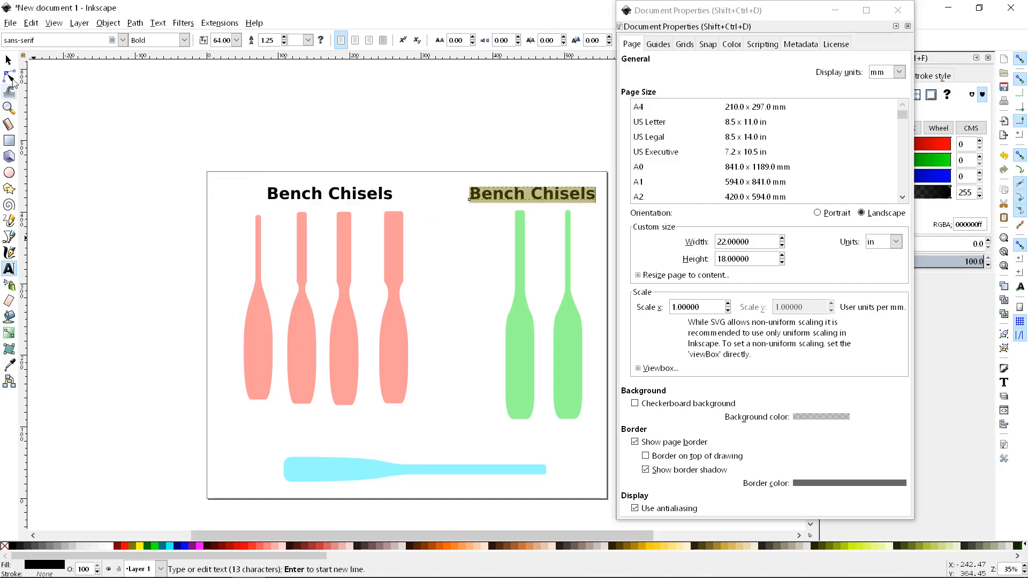
Change the label above the green outlines to read "Mortising Chisels"
{"action": "left_click", "coordinate": [8, 59]}
{"action": "left_click", "coordinate": [495, 193]}
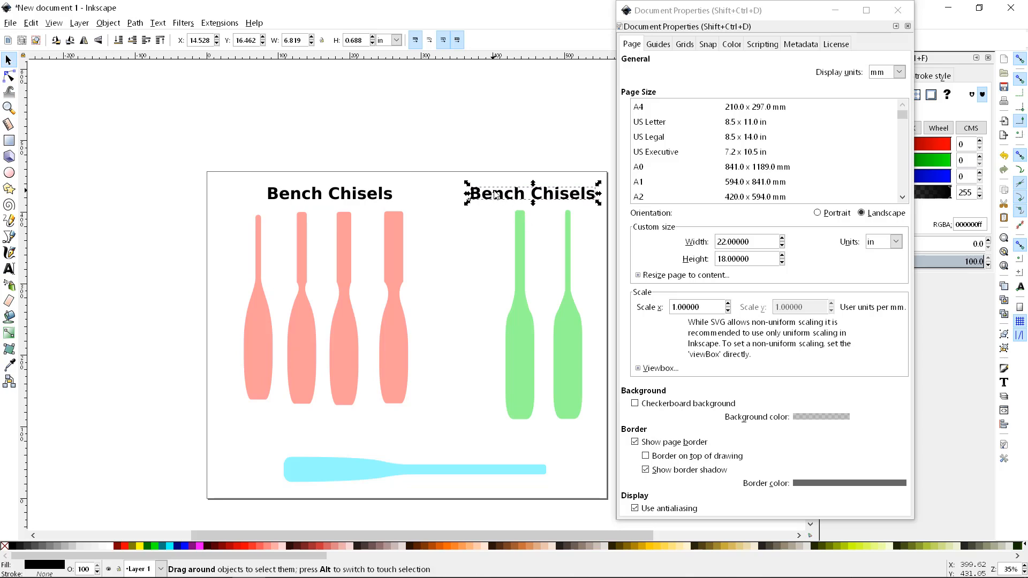
{"action": "double_click", "coordinate": [496, 192]}
{"action": "key", "text": "ctrl+a"}
{"action": "left_click", "coordinate": [525, 194]}
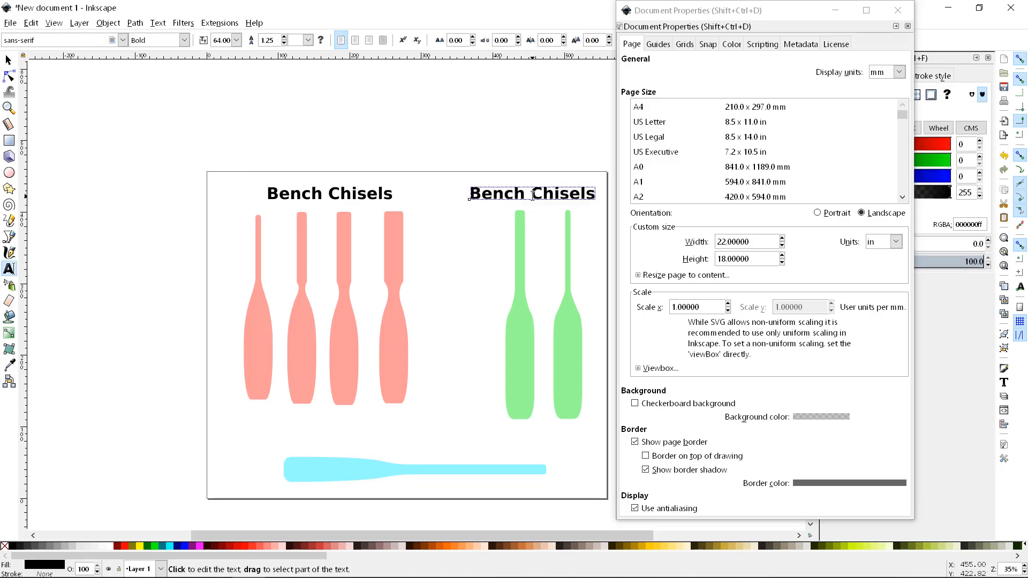
{"action": "left_click_drag", "start_coordinate": [525, 193], "coordinate": [464, 186]}
{"action": "type", "text": "Mori"}
{"action": "key", "text": "BackSpace"}
{"action": "type", "text": "tising"}
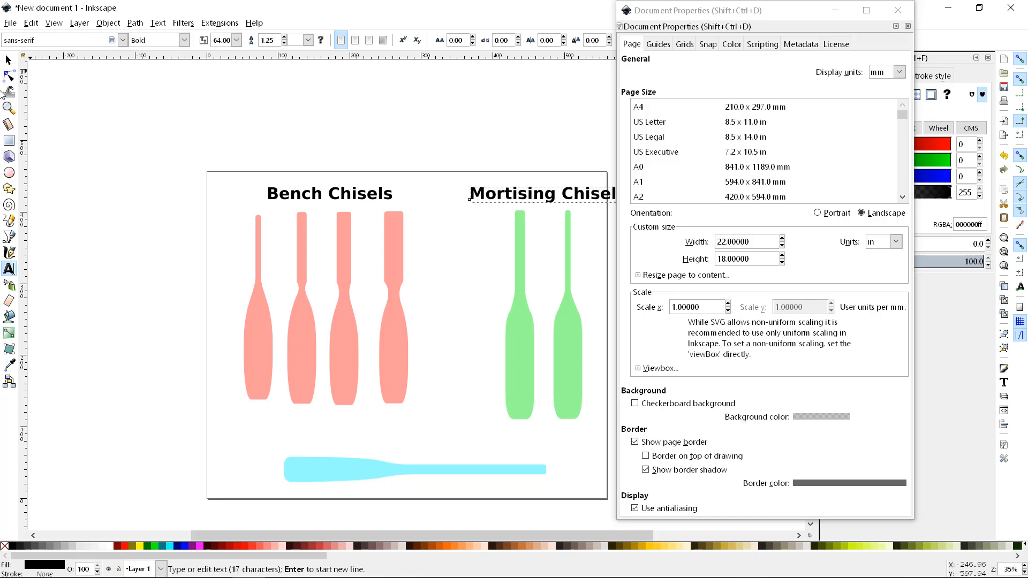
Shift the "Mortising Chisels" label inside the page edge and move the two green outlines beneath it toward the page's middle
{"action": "left_click", "coordinate": [8, 60]}
{"action": "left_click_drag", "start_coordinate": [493, 202], "coordinate": [471, 192]}
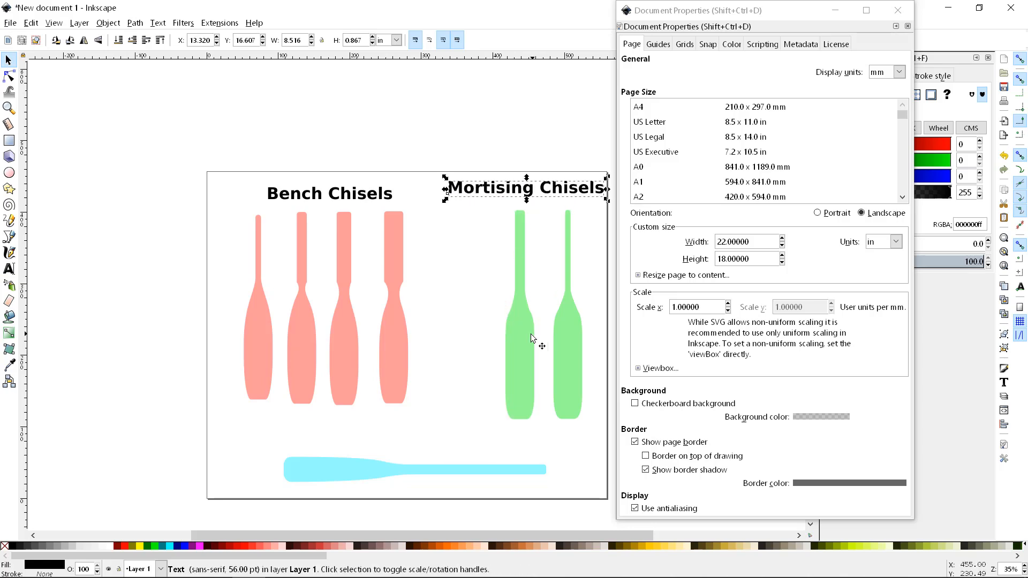
{"action": "left_click", "coordinate": [512, 339]}
{"action": "left_click", "coordinate": [271, 101]}
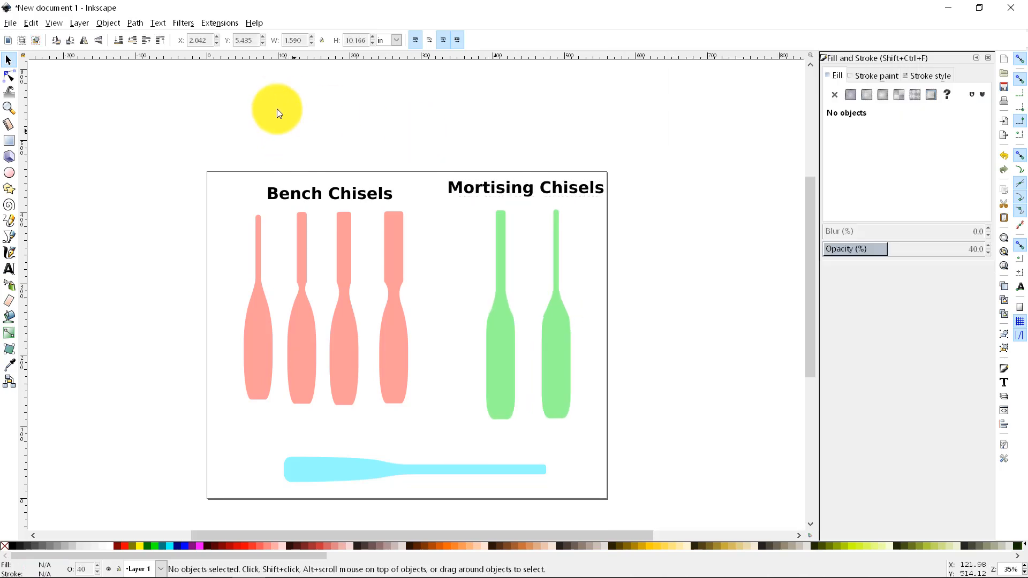
Align the bottom edges of the four red and two green outlines using Align and Distribute
{"action": "left_click", "coordinate": [134, 22]}
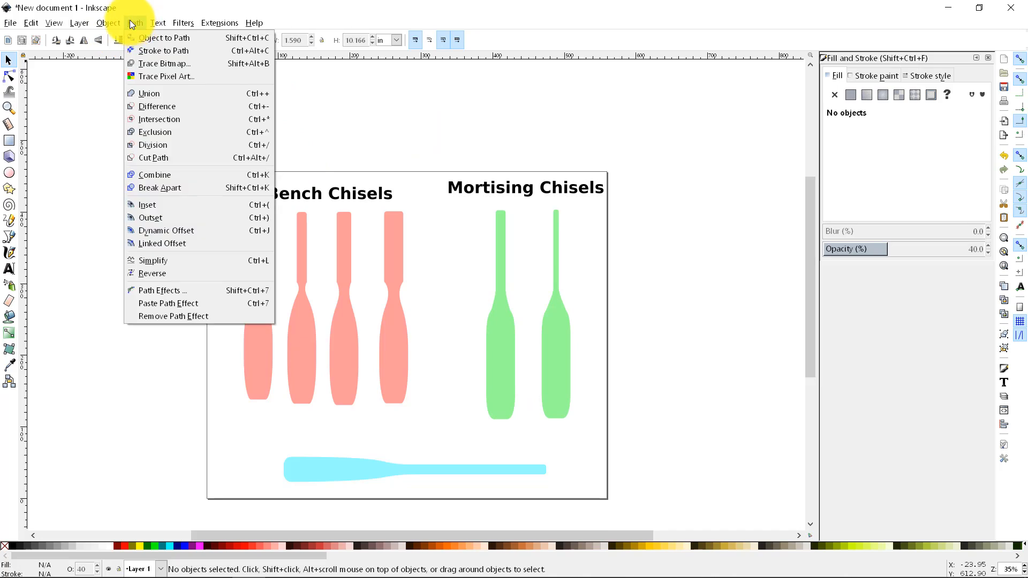
{"action": "mouse_move", "coordinate": [101, 23]}
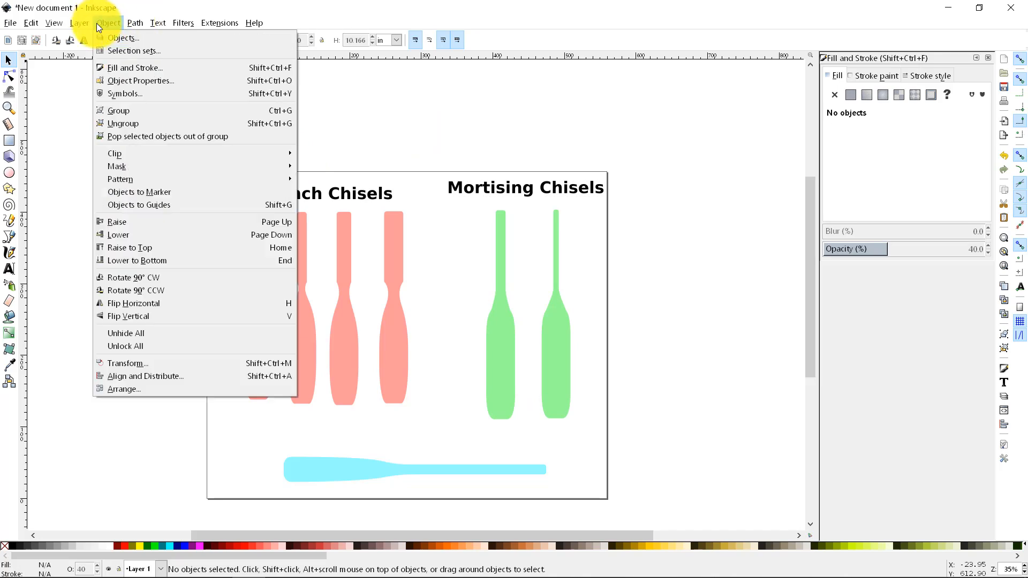
{"action": "left_click", "coordinate": [160, 375]}
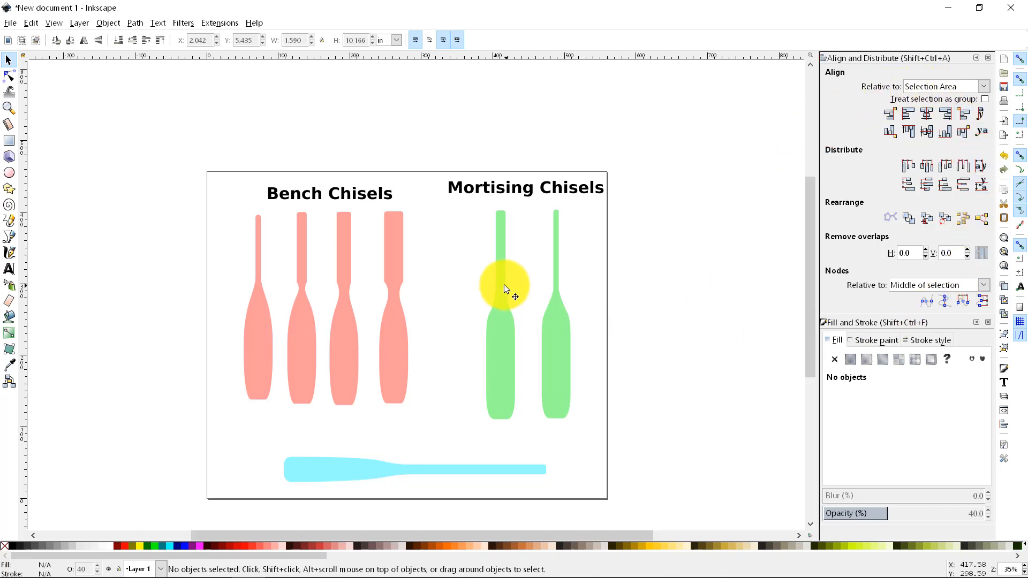
{"action": "left_click", "coordinate": [559, 345]}
{"action": "left_click", "coordinate": [503, 342], "text": "shift"}
{"action": "left_click", "coordinate": [394, 332], "text": "shift"}
{"action": "left_click", "coordinate": [338, 332], "text": "shift"}
{"action": "left_click", "coordinate": [311, 335], "text": "shift"}
{"action": "left_click", "coordinate": [258, 332], "text": "shift"}
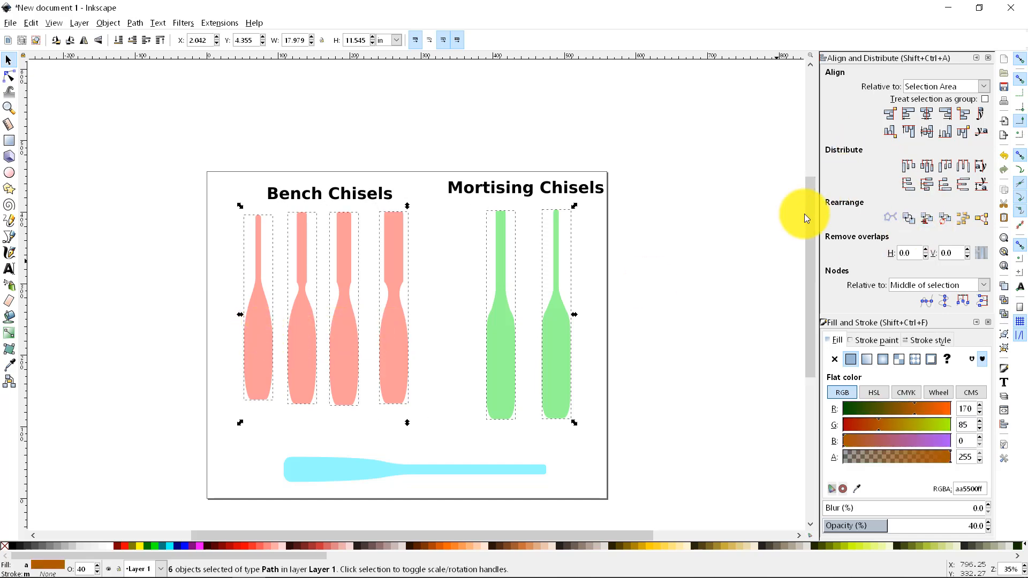
{"action": "left_click", "coordinate": [926, 132]}
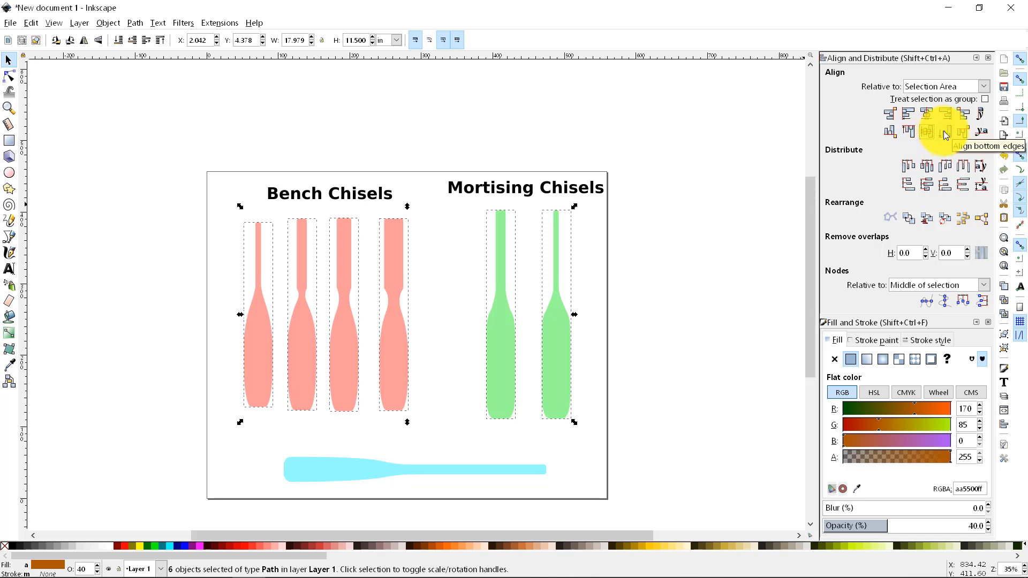
{"action": "left_click", "coordinate": [945, 131]}
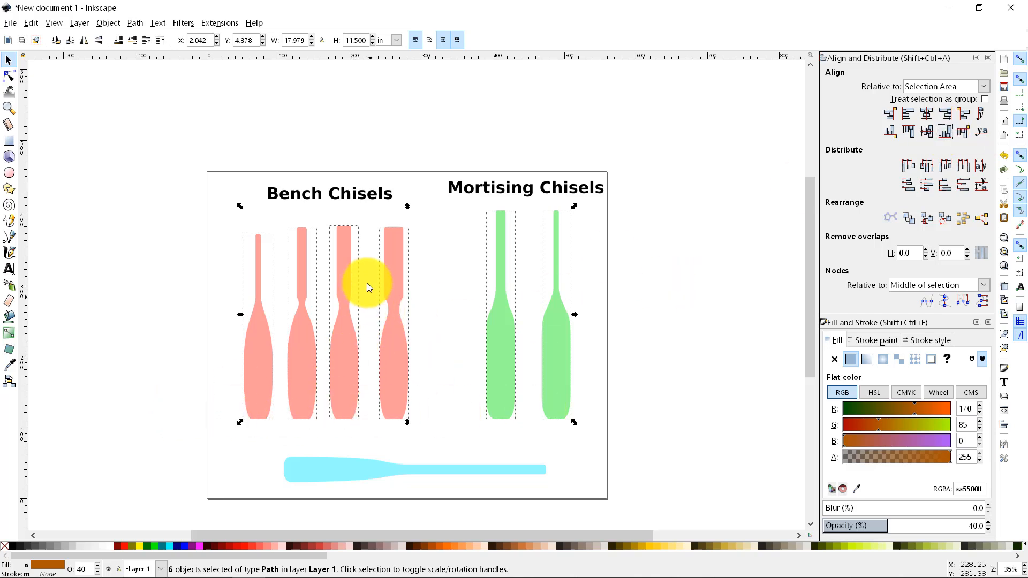
Centre the "Bench Chisels" label over the red outlines, and shift the green outlines and their "Mortising Chisels" label further inside the page
{"action": "left_click_drag", "start_coordinate": [322, 191], "coordinate": [312, 204]}
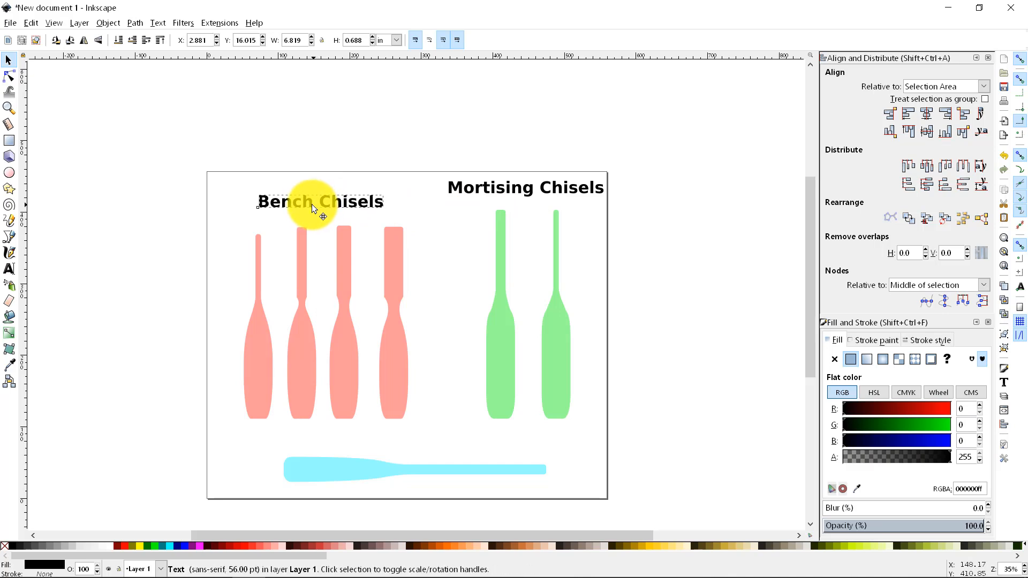
{"action": "left_click", "coordinate": [545, 314]}
{"action": "left_click", "coordinate": [493, 358], "text": "shift"}
{"action": "left_click_drag", "start_coordinate": [493, 359], "coordinate": [481, 351]}
{"action": "left_click_drag", "start_coordinate": [496, 190], "coordinate": [483, 195]}
Align the "Bench Chisels" and "Mortising Chisels" labels with each other on a horizontal axis
{"action": "left_click", "coordinate": [345, 200], "text": "shift"}
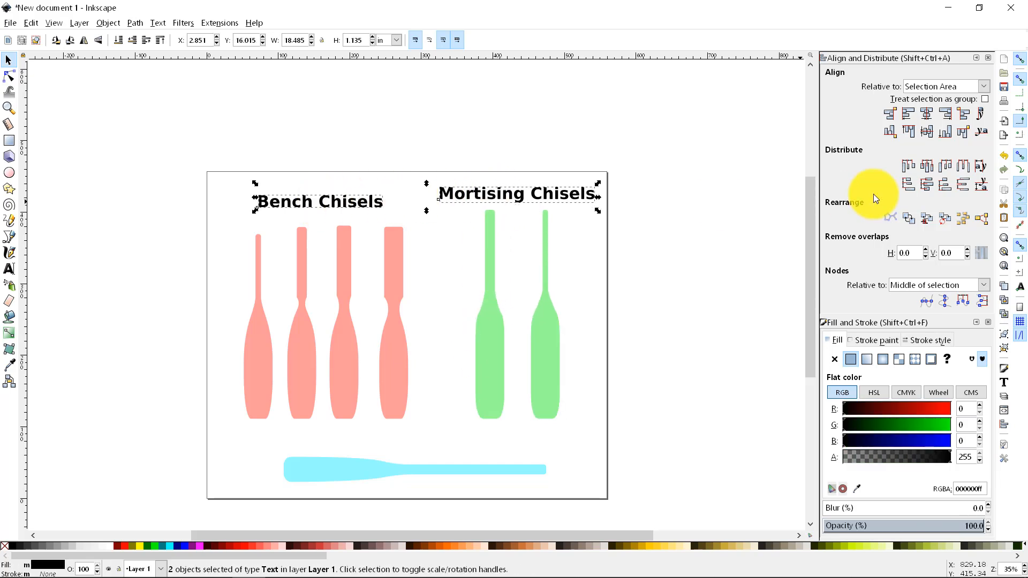
{"action": "left_click", "coordinate": [927, 134]}
{"action": "left_click", "coordinate": [300, 157]}
Duplicate the "Bench Chisels" label and place the copy above the blue horizontal outline
{"action": "left_click", "coordinate": [317, 201]}
{"action": "key", "text": "ctrl+c"}
{"action": "key", "text": "ctrl+v"}
{"action": "left_click_drag", "start_coordinate": [424, 394], "coordinate": [439, 439]}
{"action": "key", "text": "Escape"}
Change the copied label above the blue outline to read "Paring Chisel"
{"action": "left_click", "coordinate": [429, 438]}
{"action": "triple_click", "coordinate": [429, 438]}
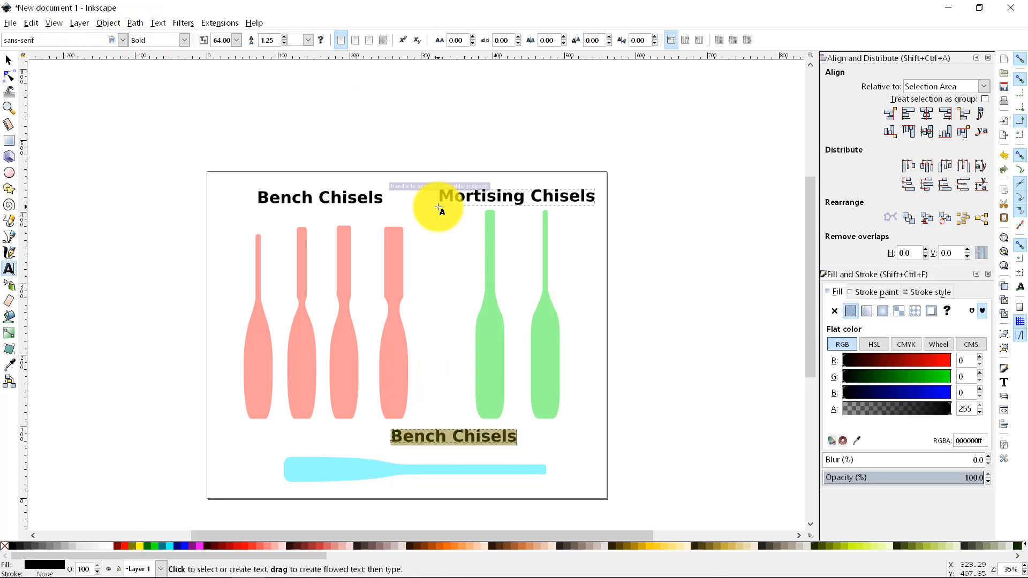
{"action": "key", "text": "End"}
{"action": "key", "text": "ctrl+shift+Left"}
{"action": "key", "text": "End"}
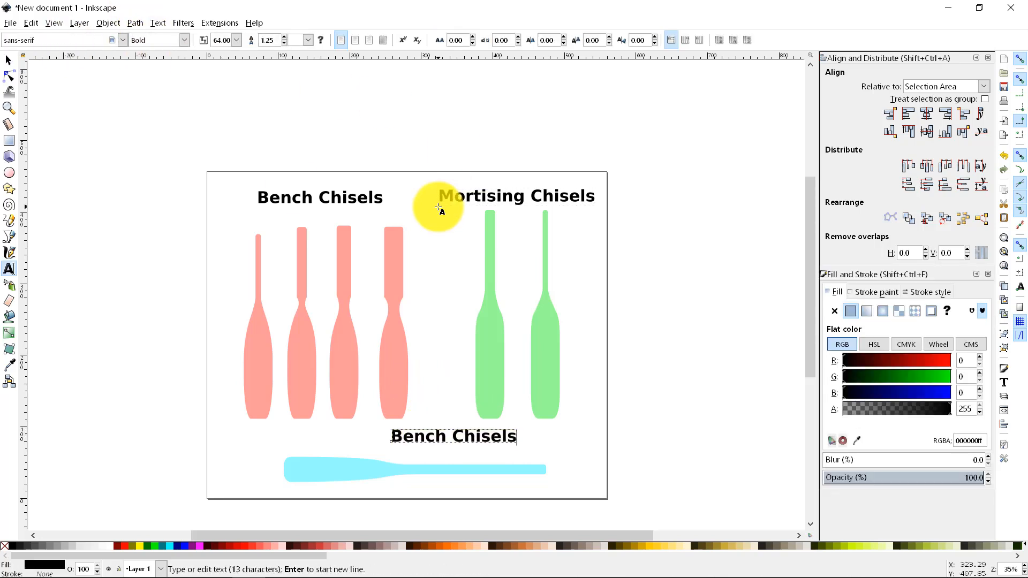
{"action": "key", "text": "ctrl+shift+Right"}
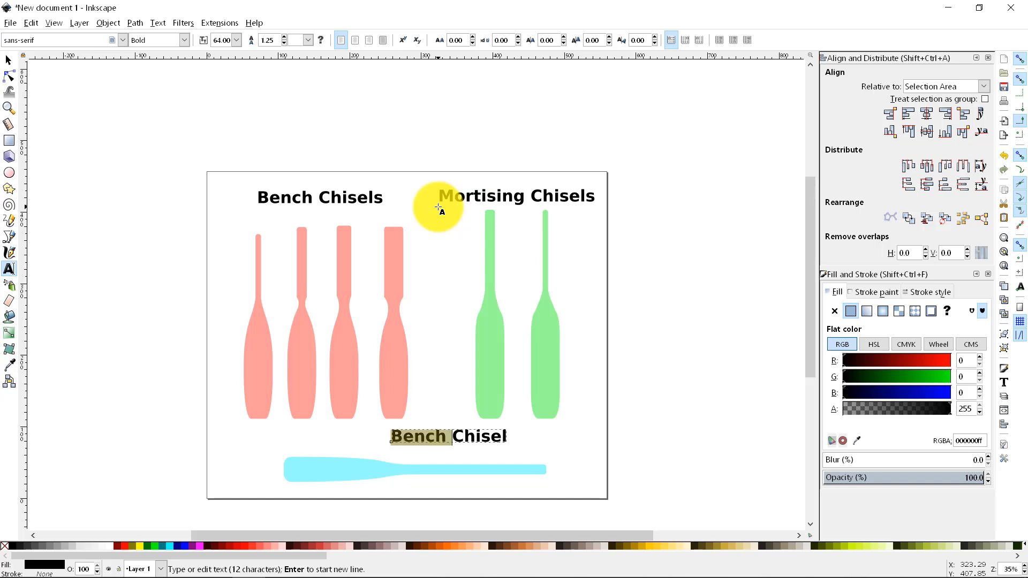
{"action": "type", "text": "Paring"}
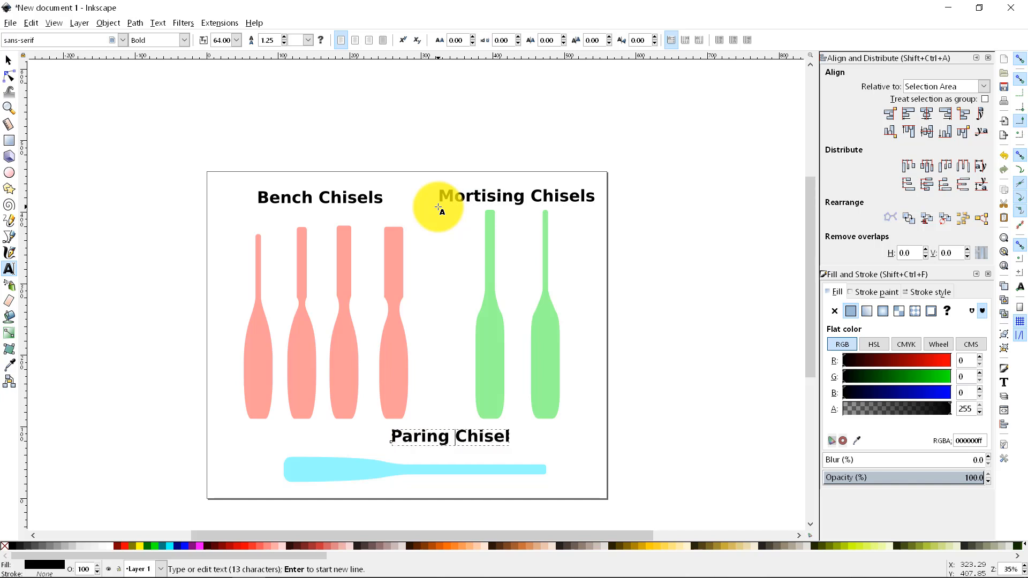
Move the "Paring Chisel" label down and to the right, just above the blue outline's narrow shaft
{"action": "left_click", "coordinate": [6, 61]}
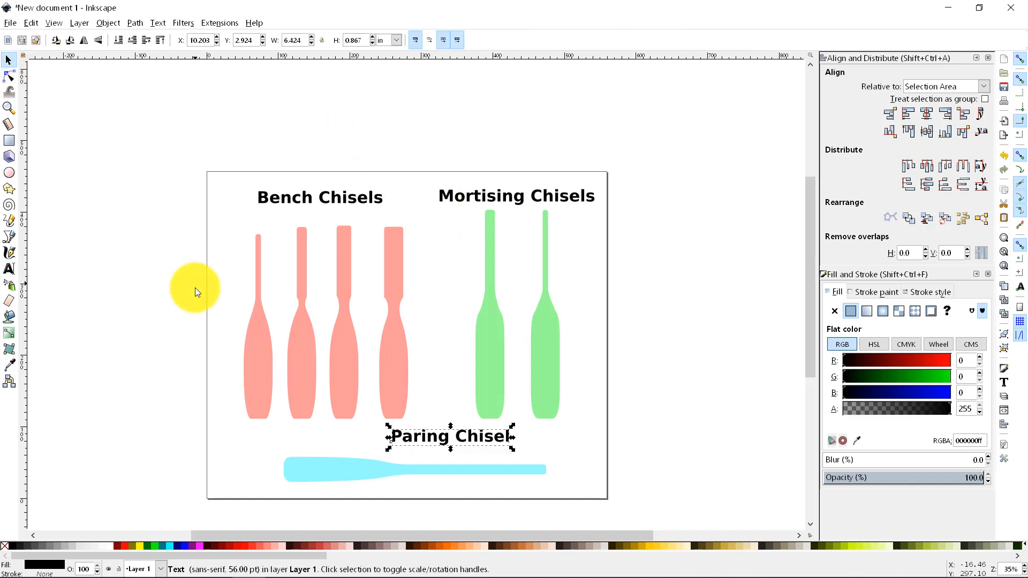
{"action": "left_click", "coordinate": [383, 425]}
{"action": "left_click_drag", "start_coordinate": [417, 438], "coordinate": [444, 446]}
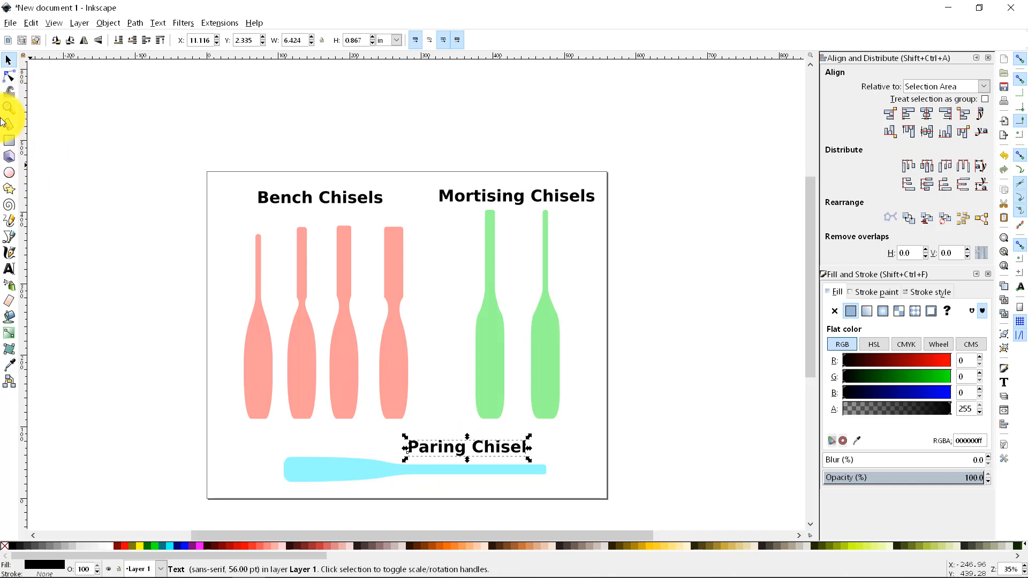
Draw a rectangle with unrounded corners that exactly covers the whole page, from corner to corner
{"action": "left_click", "coordinate": [8, 142]}
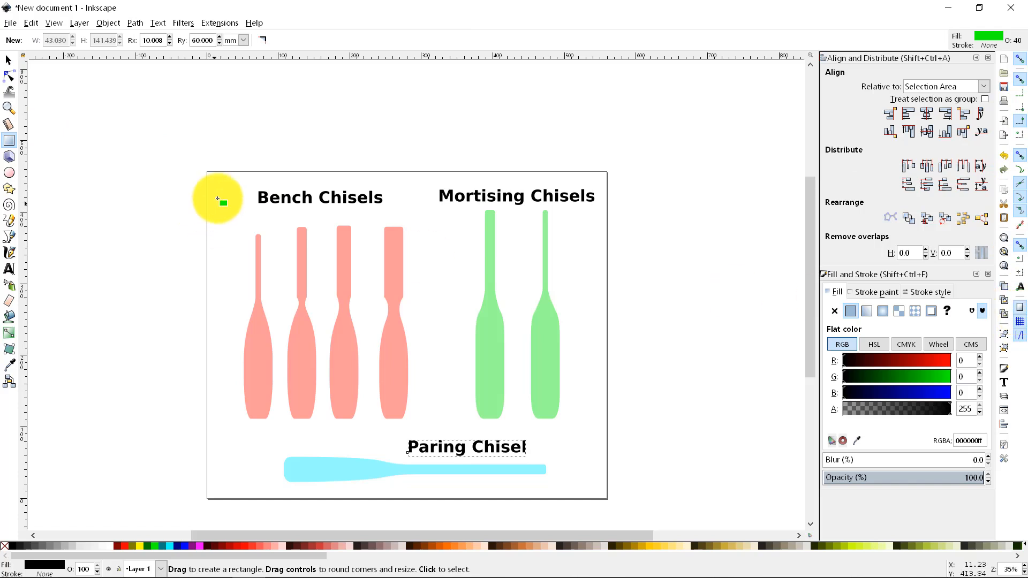
{"action": "left_click", "coordinate": [262, 40]}
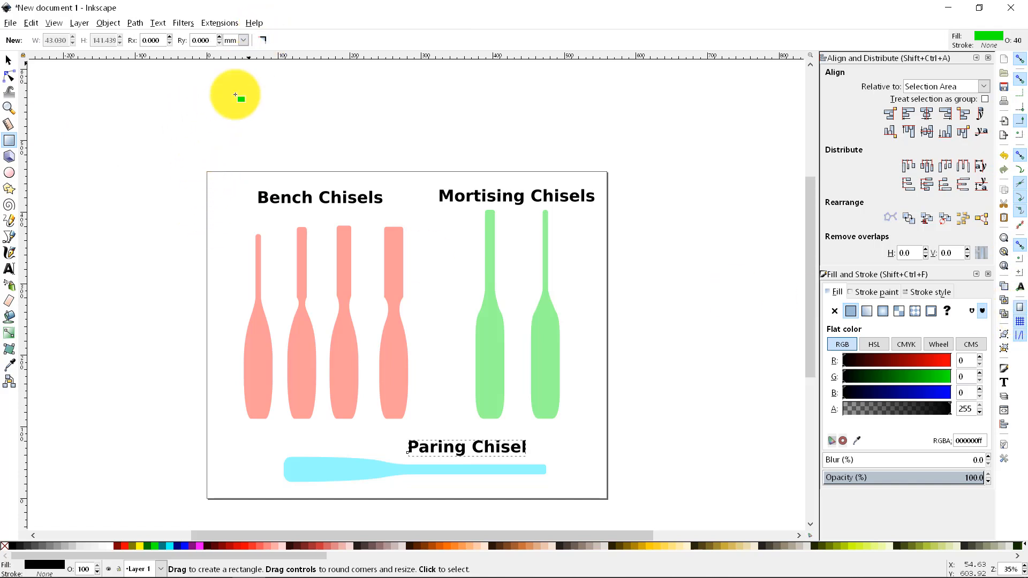
{"action": "left_click_drag", "start_coordinate": [208, 172], "coordinate": [607, 499]}
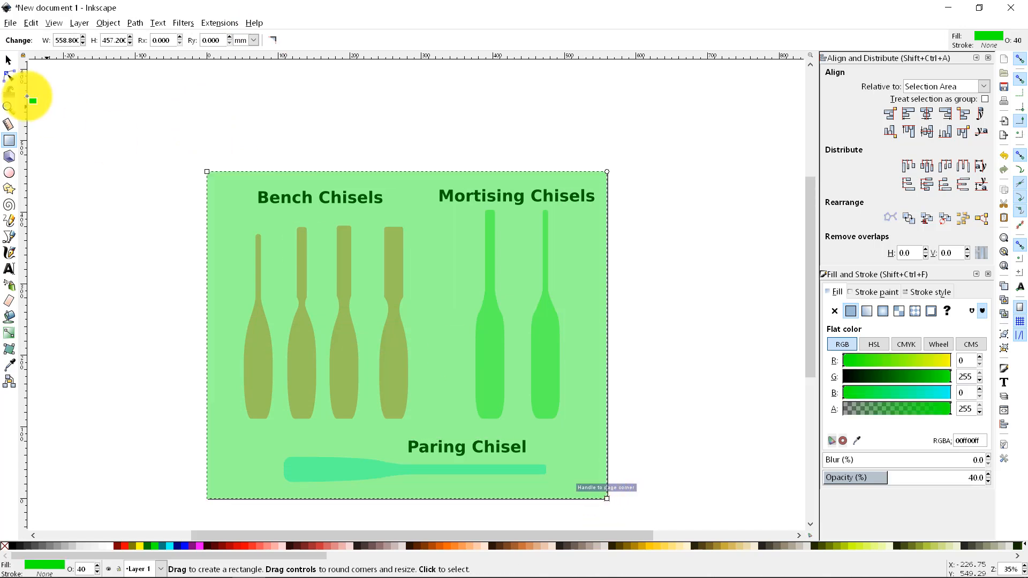
Lower the page-sized green rectangle to the bottom, behind all chisel outlines and labels
{"action": "left_click", "coordinate": [8, 60]}
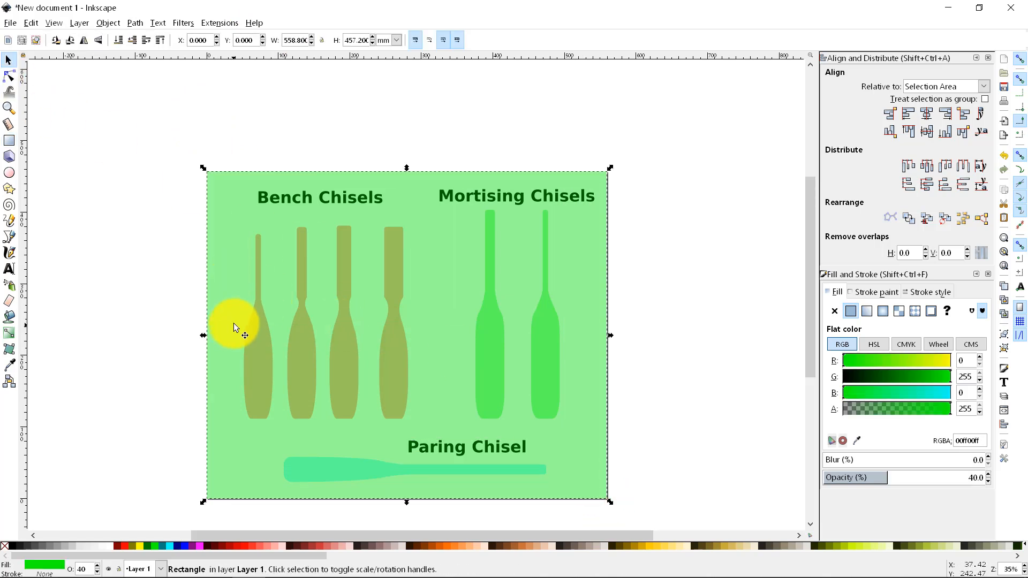
{"action": "left_click", "coordinate": [119, 41]}
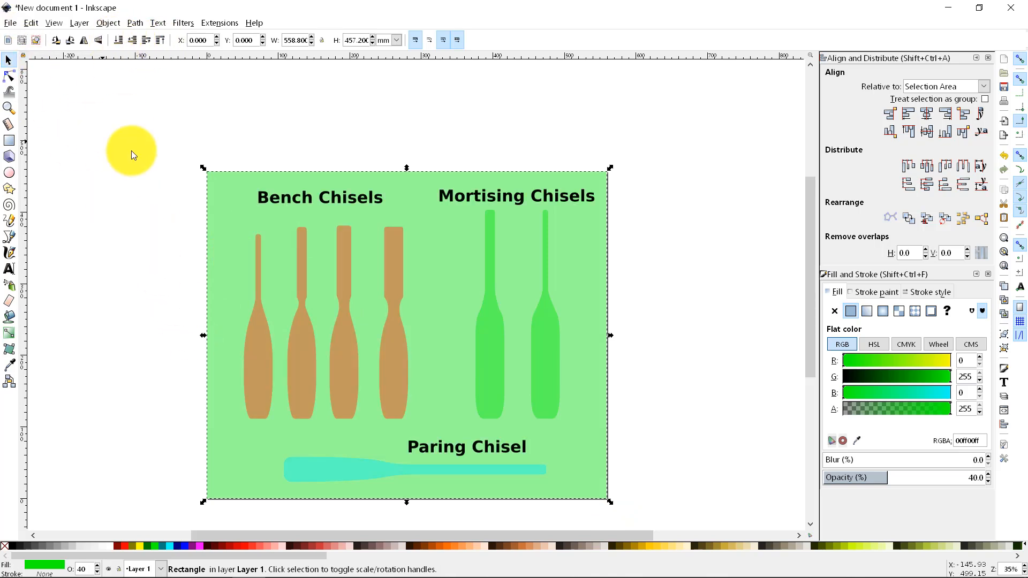
{"action": "left_click", "coordinate": [104, 146]}
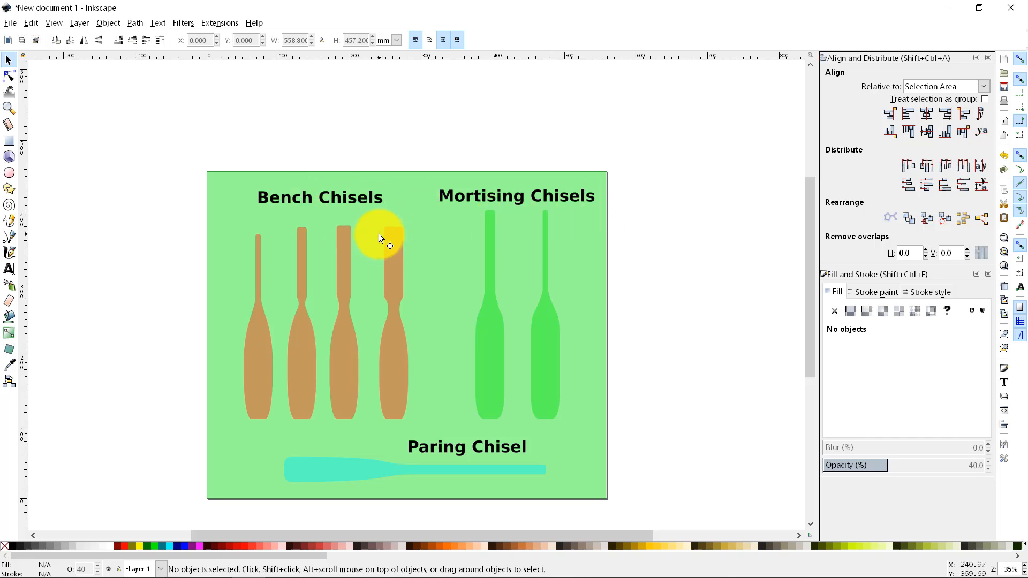
Save the drawing as "chisel_tray" in Inkscape SVG format in the CNC Router Example folder
{"action": "key", "text": "ctrl+s"}
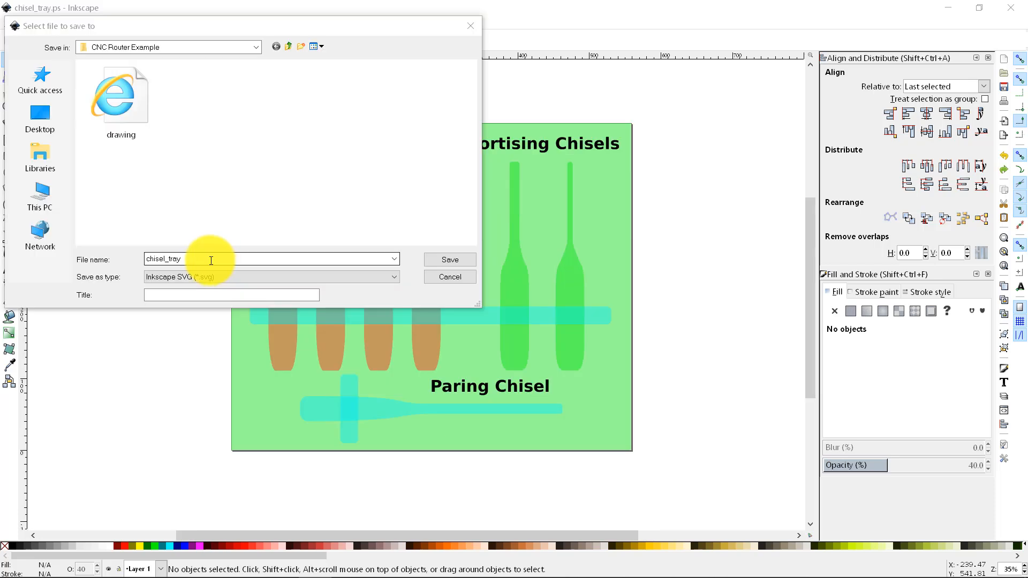
{"action": "left_click", "coordinate": [226, 278]}
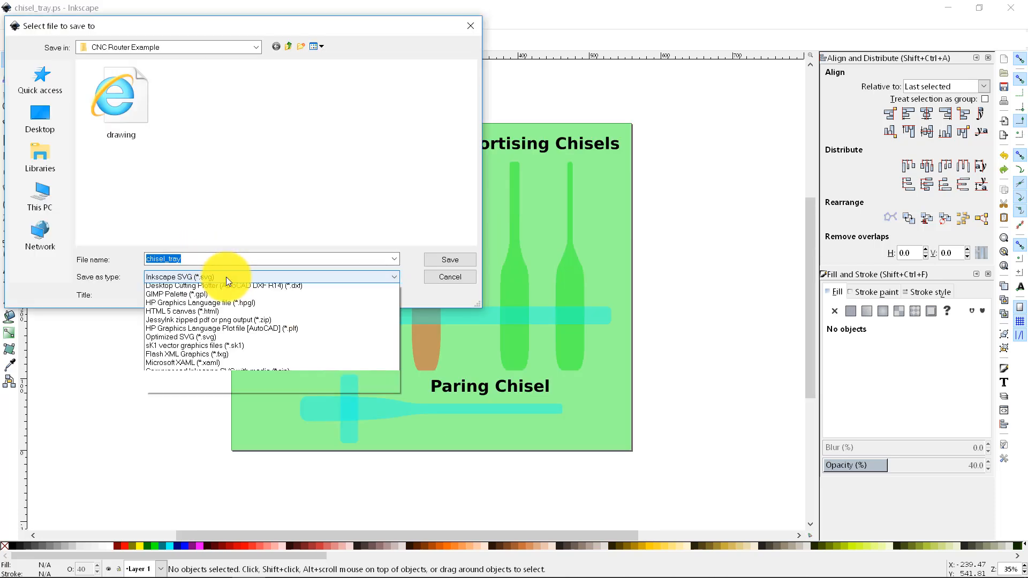
{"action": "left_click", "coordinate": [221, 276]}
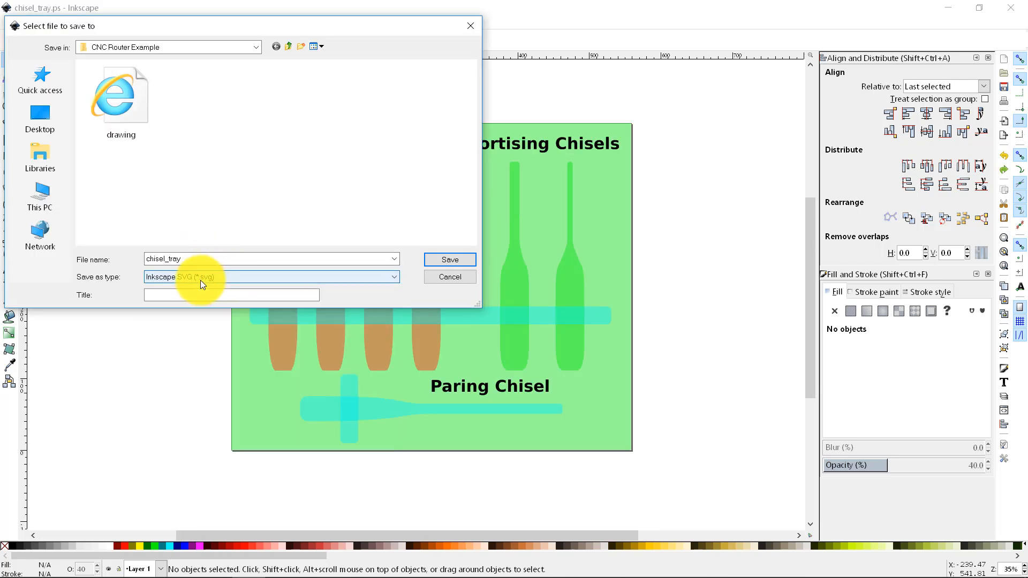
{"action": "left_click", "coordinate": [206, 259]}
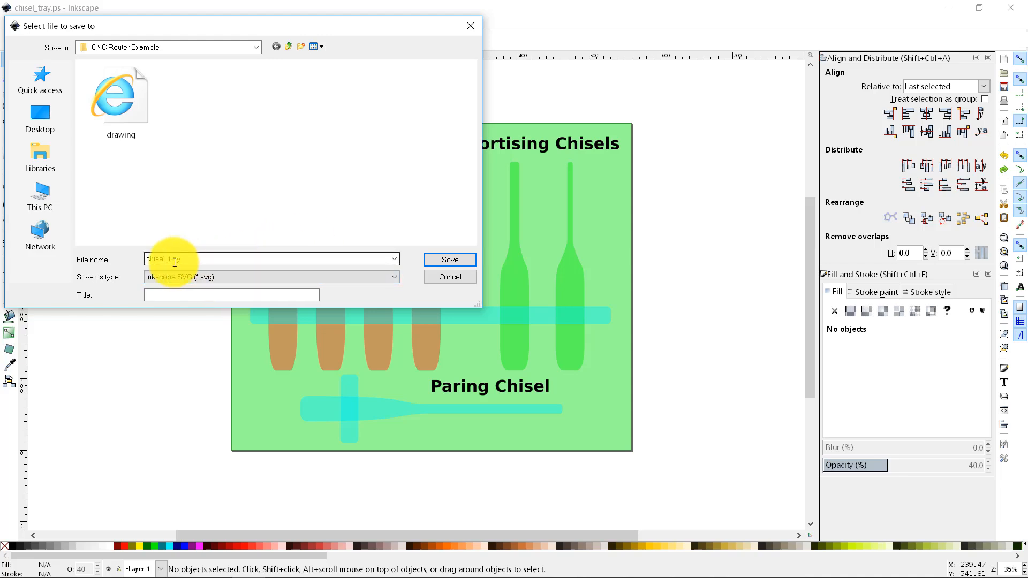
{"action": "left_click", "coordinate": [390, 278]}
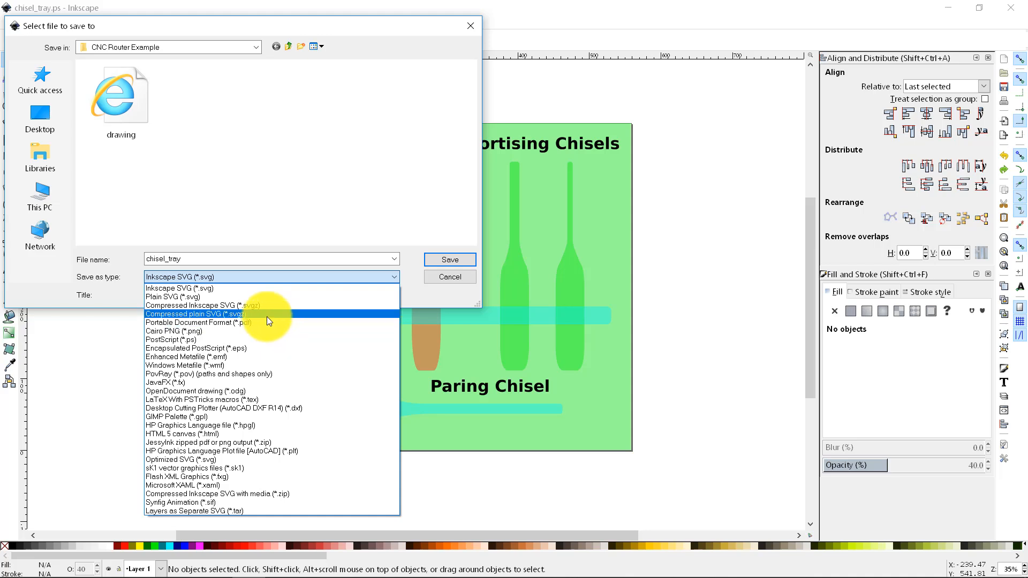
{"action": "left_click", "coordinate": [262, 288]}
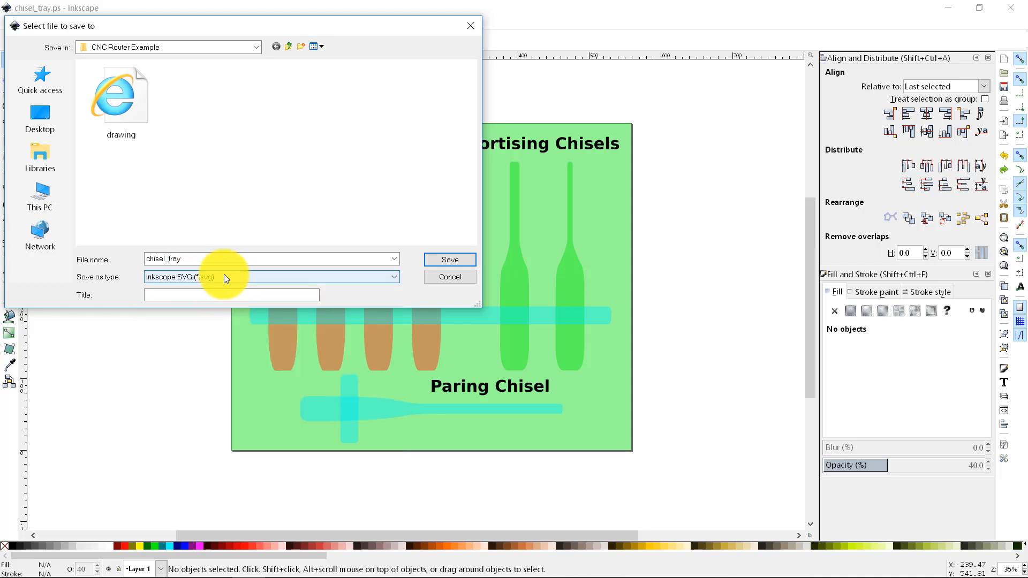
{"action": "left_click", "coordinate": [451, 261]}
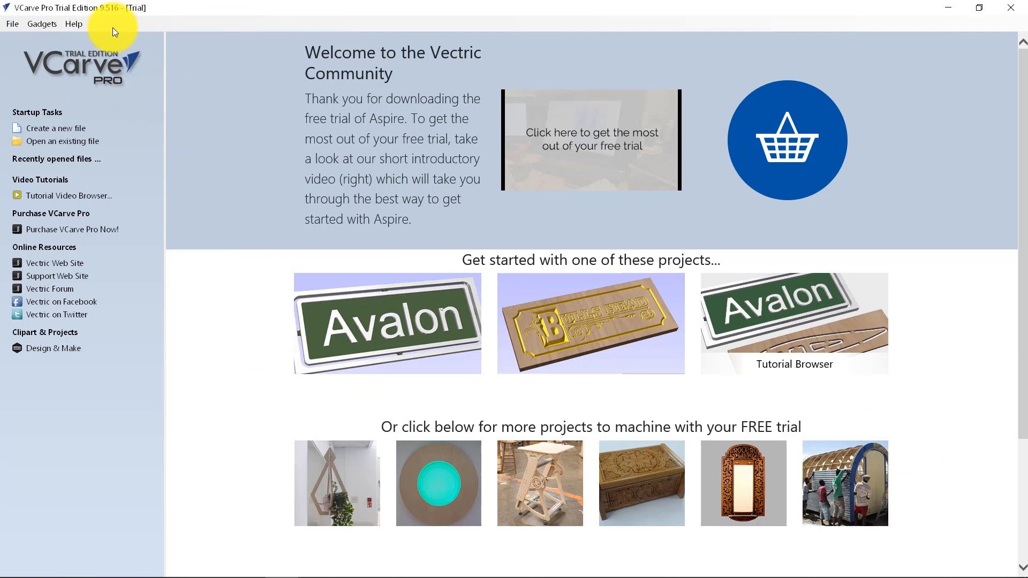
Switch to VCarve Pro Trial Edition and show its version and license information
{"action": "left_click", "coordinate": [74, 25]}
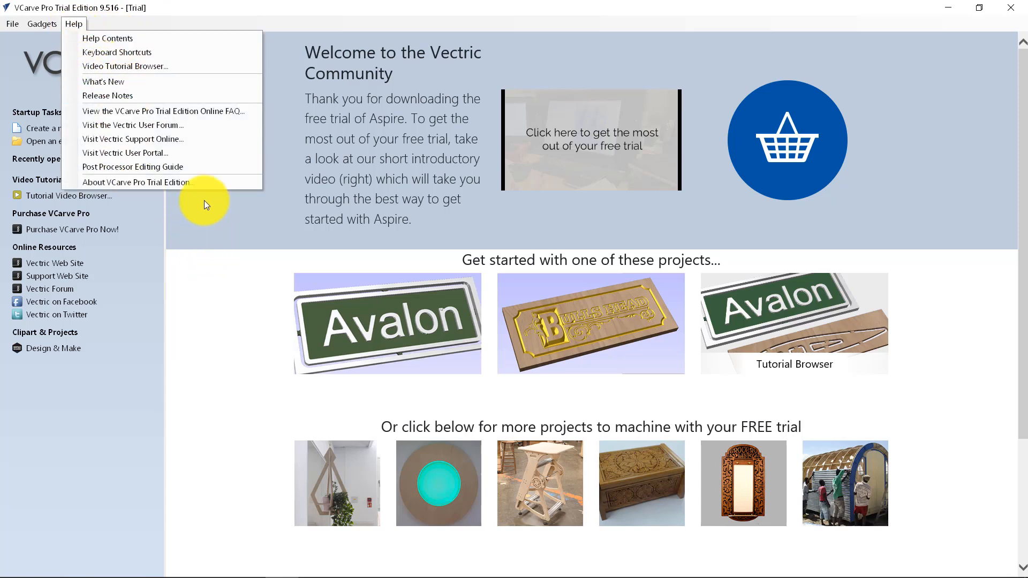
{"action": "left_click", "coordinate": [161, 182]}
{"action": "left_click_drag", "start_coordinate": [458, 158], "coordinate": [316, 114]}
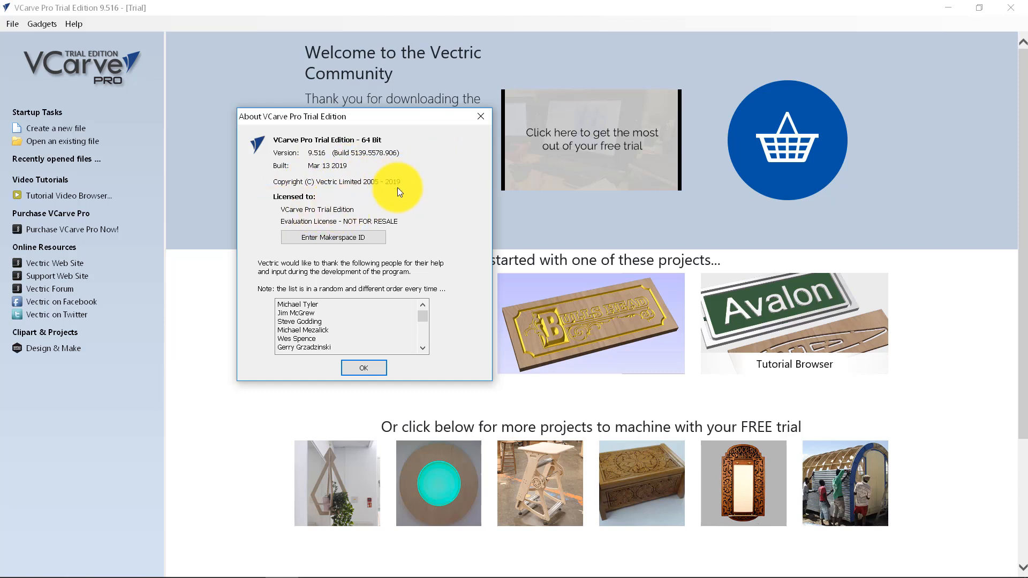
{"action": "left_click_drag", "start_coordinate": [378, 123], "coordinate": [359, 122]}
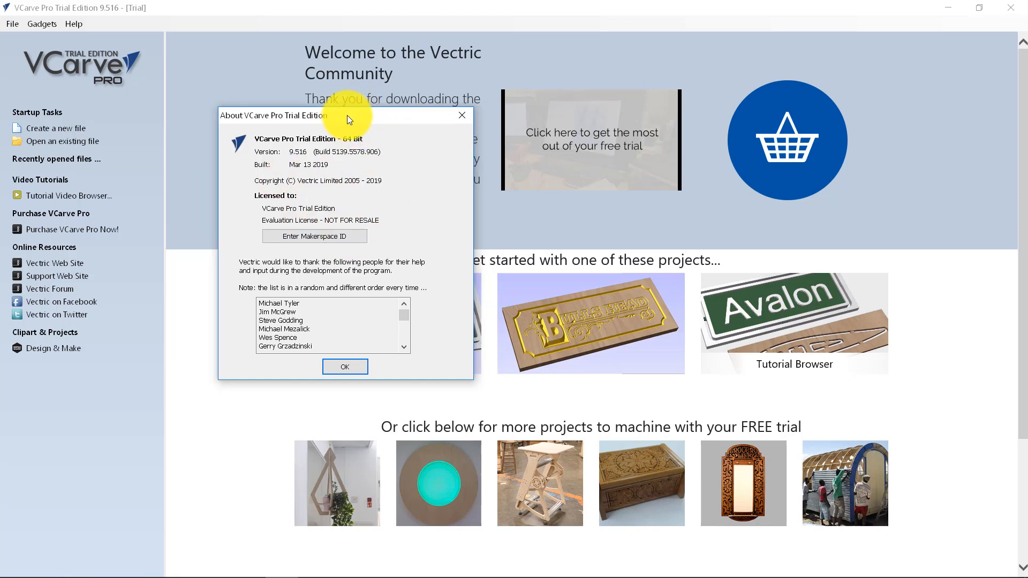
Paste the Makerspace ID from the clipboard, apply it and close the license information
{"action": "left_click", "coordinate": [336, 237]}
{"action": "left_click_drag", "start_coordinate": [309, 185], "coordinate": [386, 159]}
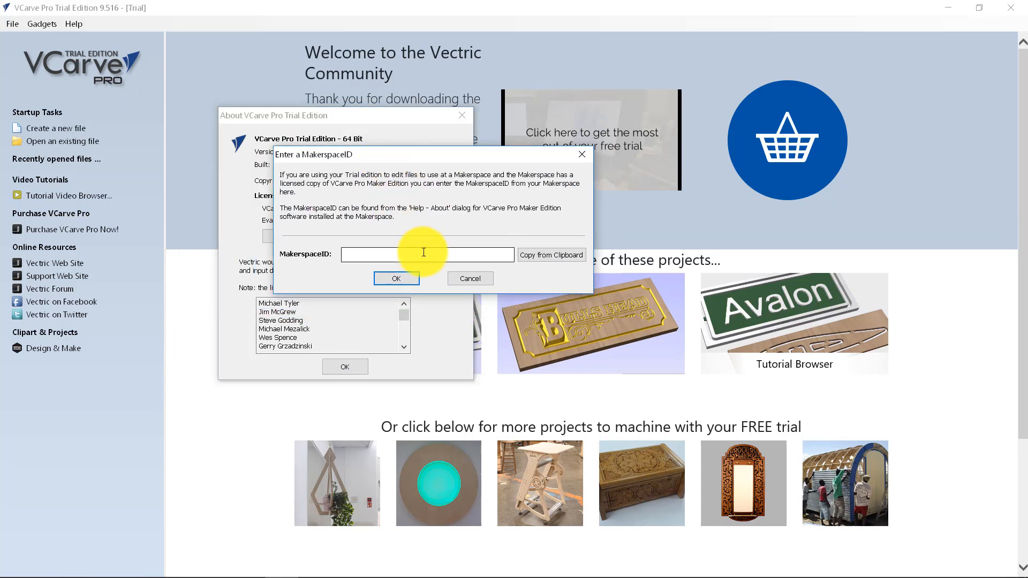
{"action": "left_click", "coordinate": [531, 253]}
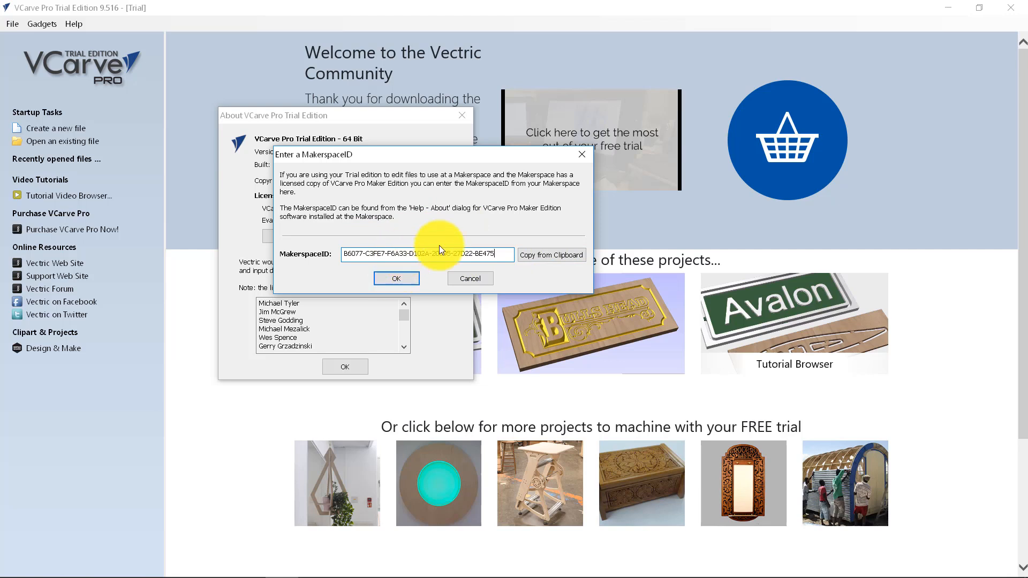
{"action": "left_click", "coordinate": [396, 279]}
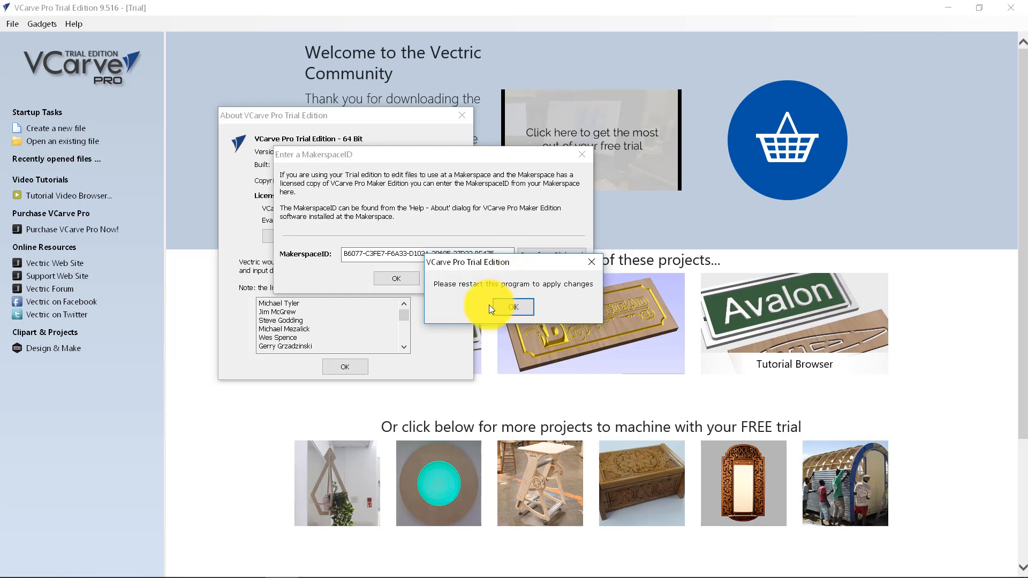
{"action": "left_click", "coordinate": [518, 306]}
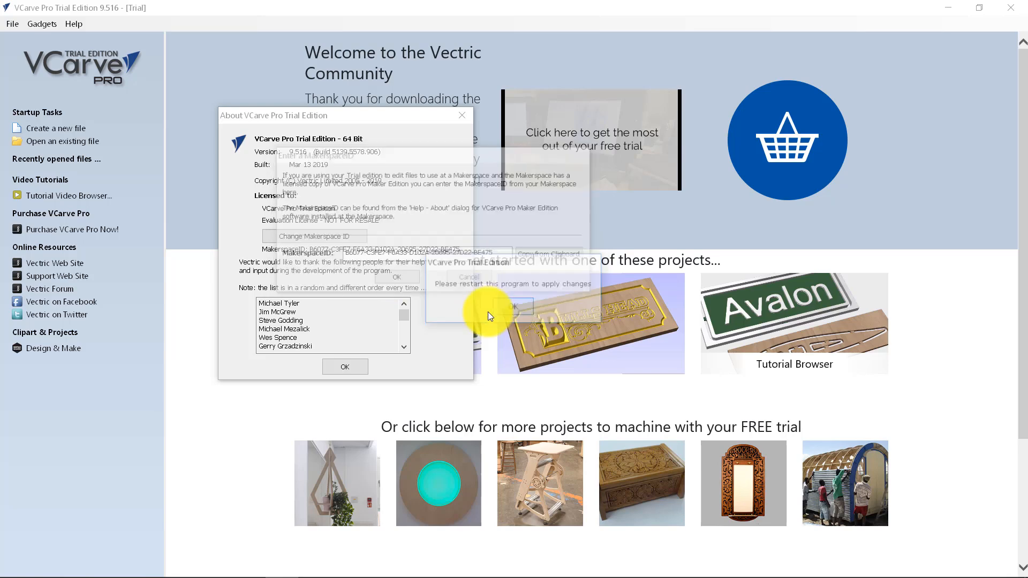
{"action": "left_click", "coordinate": [337, 364]}
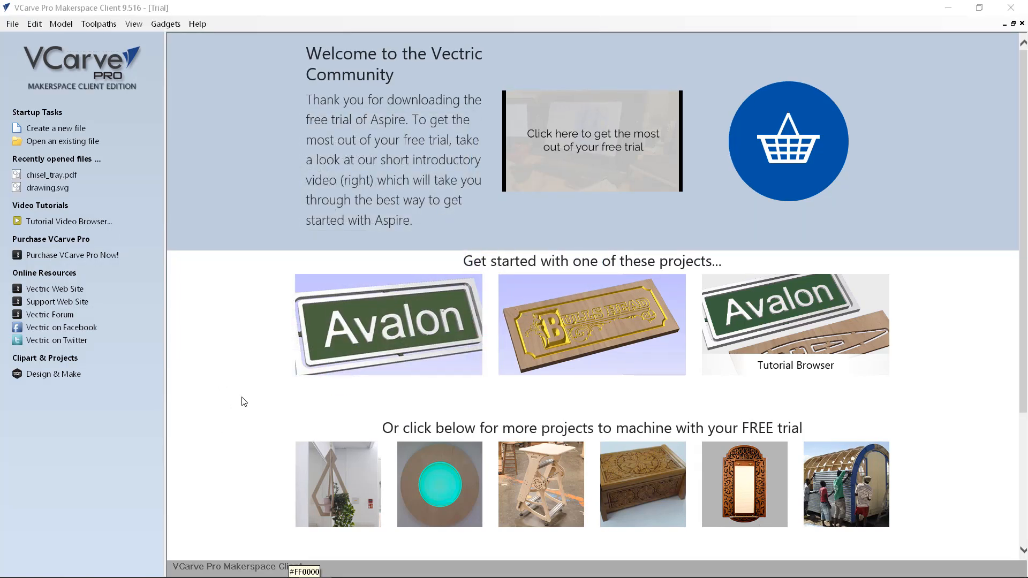
Open the existing chisel_tray SVG file from the CNC Router Example folder
{"action": "left_click", "coordinate": [49, 144]}
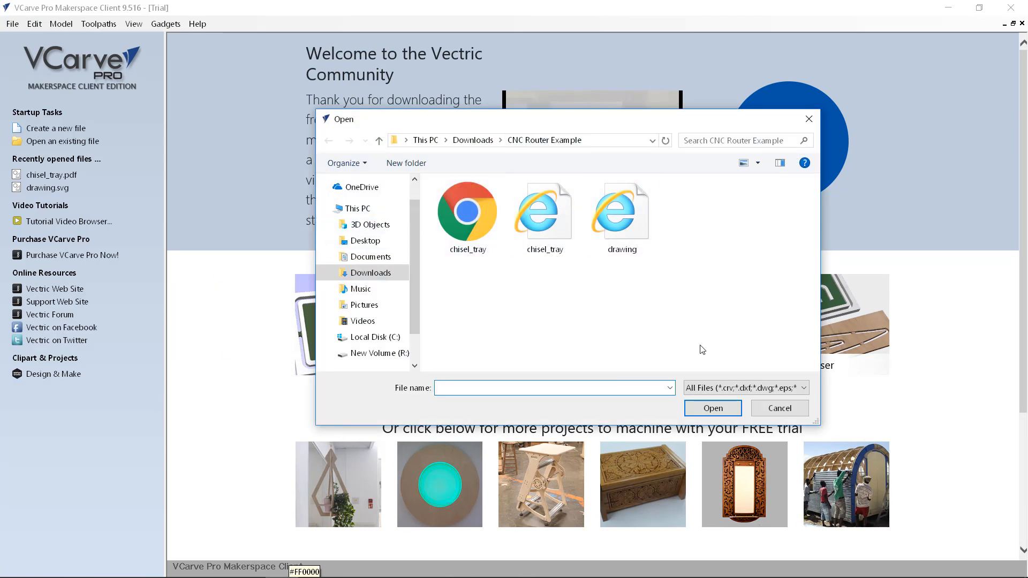
{"action": "double_click", "coordinate": [537, 224]}
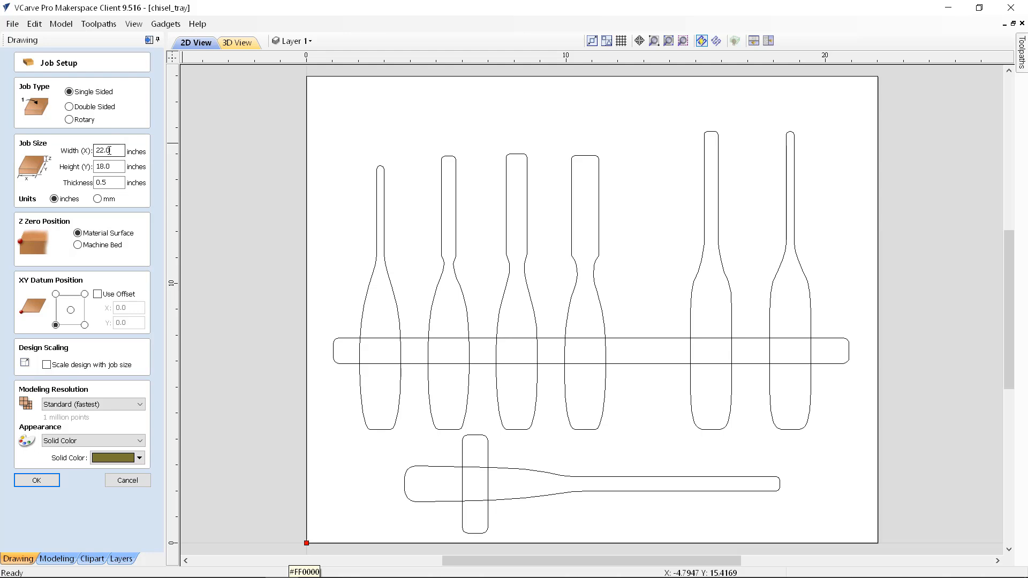
Accept the job setup with a 22 × 18 × 0.5 inch job size and Z zero at the material surface
{"action": "key", "text": "Tab"}
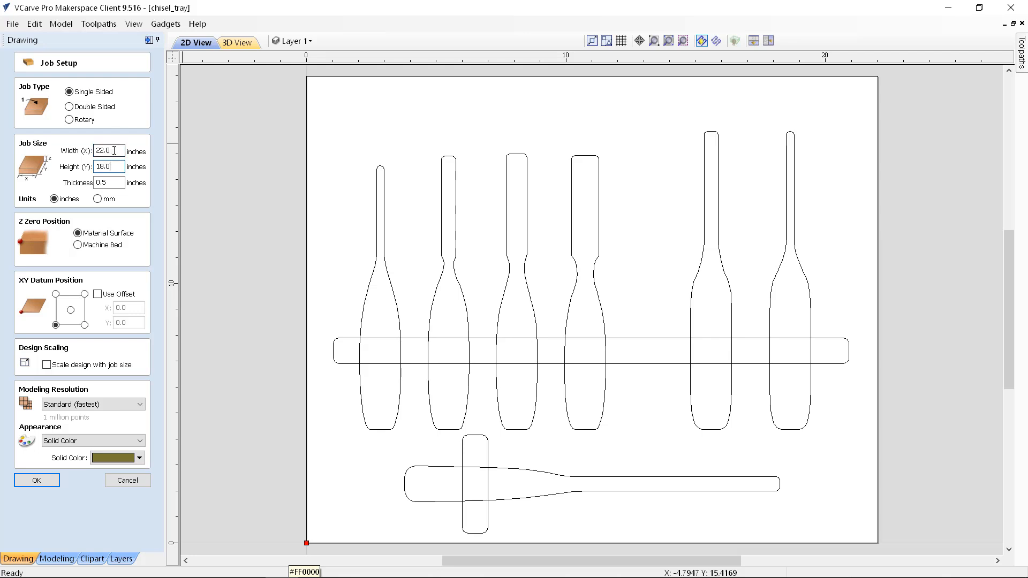
{"action": "key", "text": "Tab"}
{"action": "key", "text": "Tab"}
{"action": "left_click", "coordinate": [78, 245]}
{"action": "left_click", "coordinate": [78, 246]}
{"action": "left_click", "coordinate": [78, 234]}
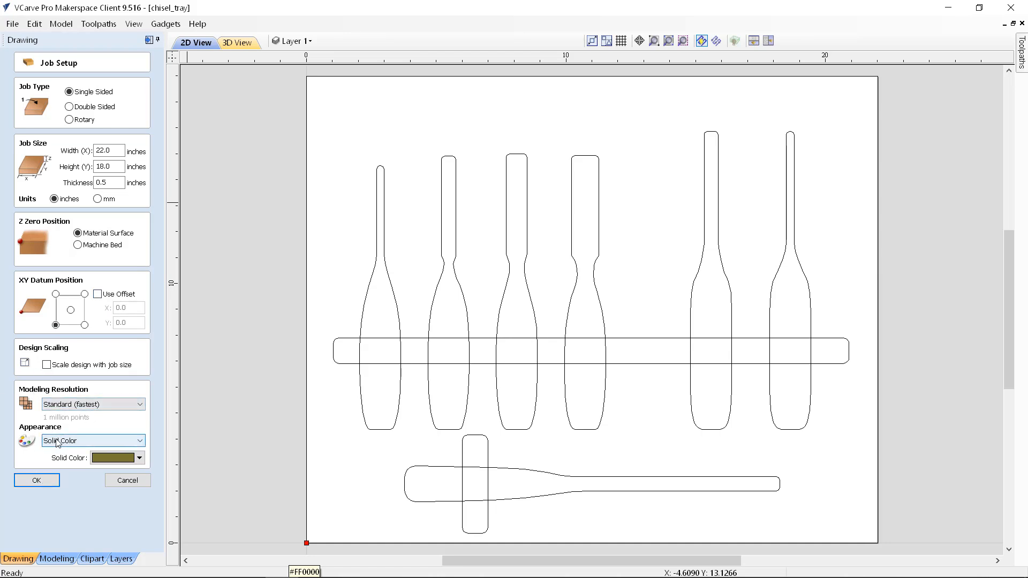
{"action": "left_click", "coordinate": [37, 480]}
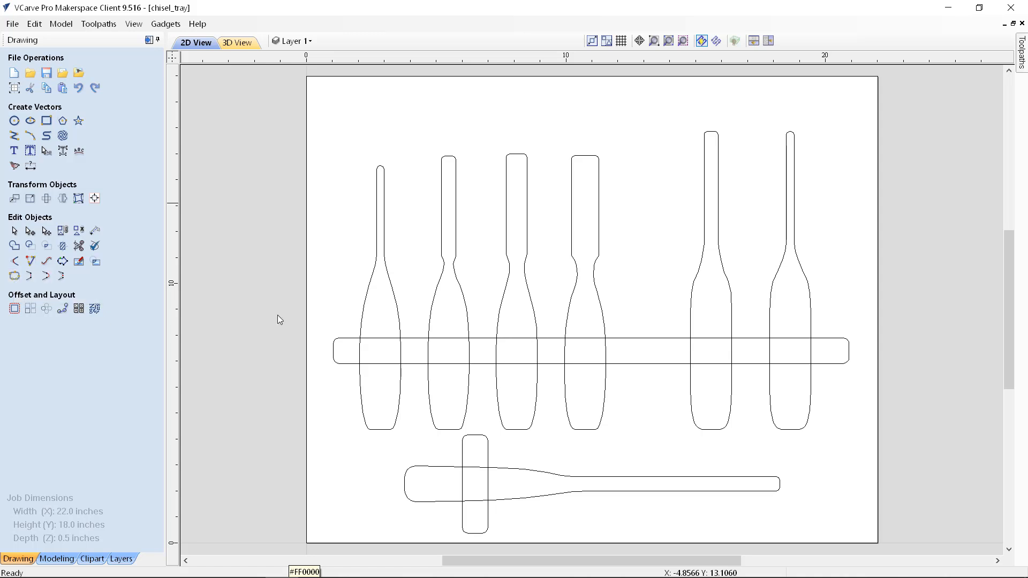
Select the paring chisel and second bench chisel outlines in turn to inspect their vectors, and clear the selection
{"action": "left_click", "coordinate": [431, 468]}
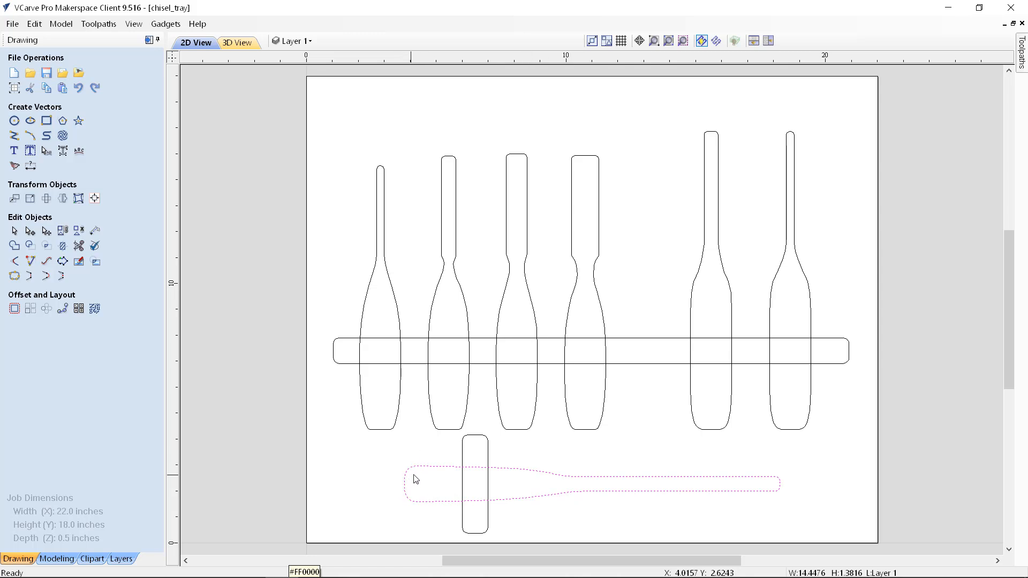
{"action": "left_click", "coordinate": [434, 422]}
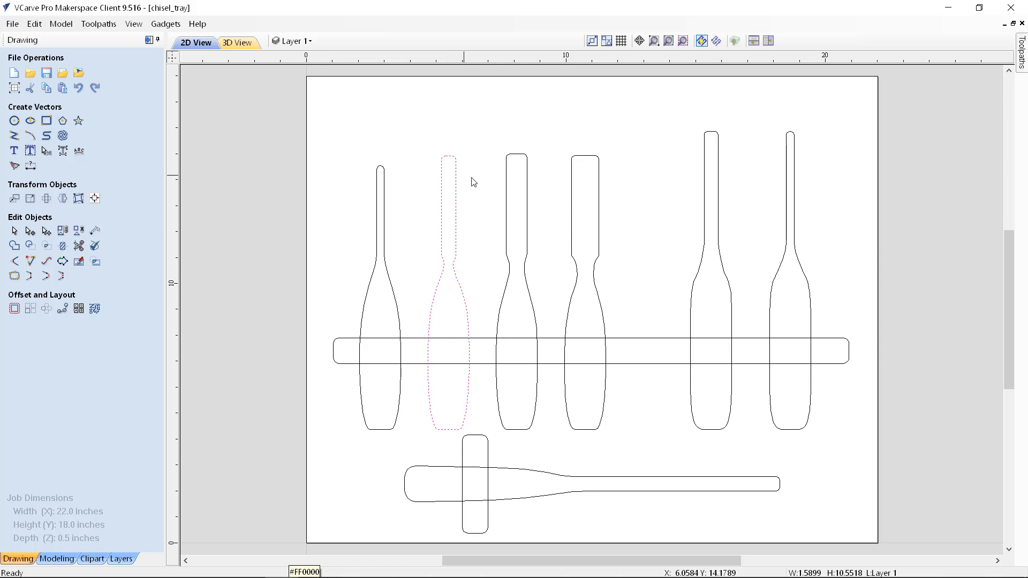
{"action": "left_click", "coordinate": [460, 149]}
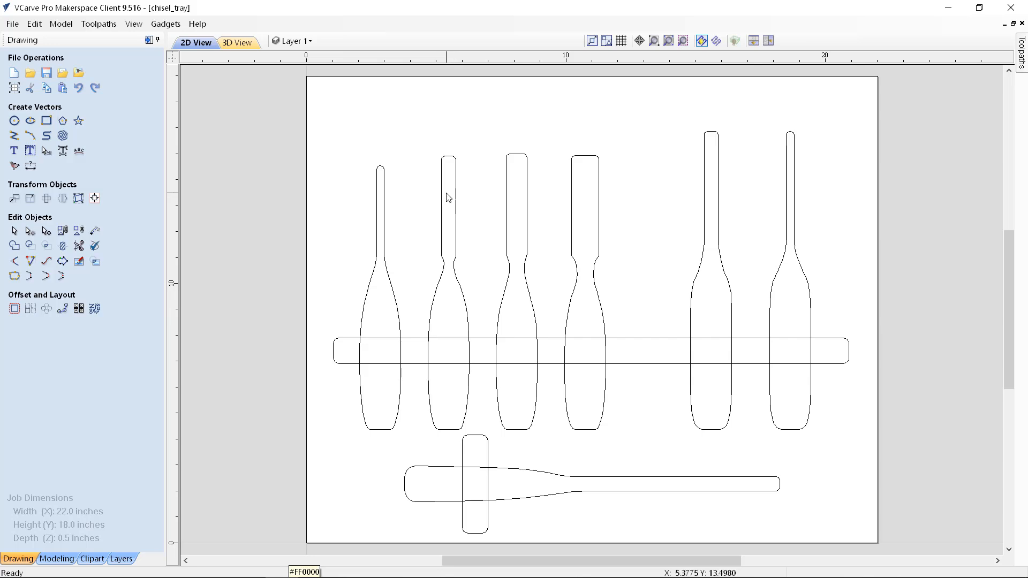
{"action": "left_click", "coordinate": [442, 209]}
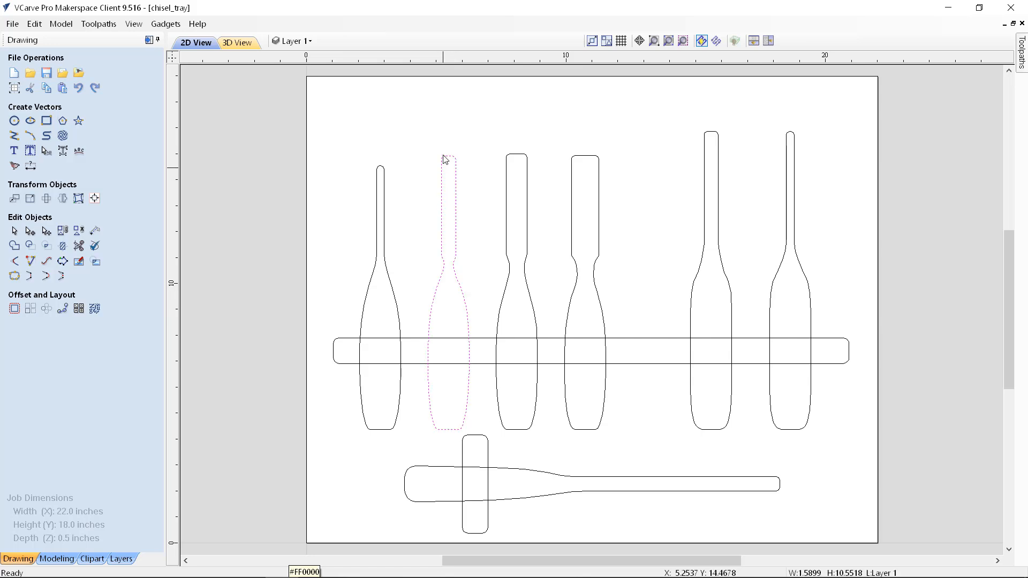
{"action": "left_click", "coordinate": [240, 284]}
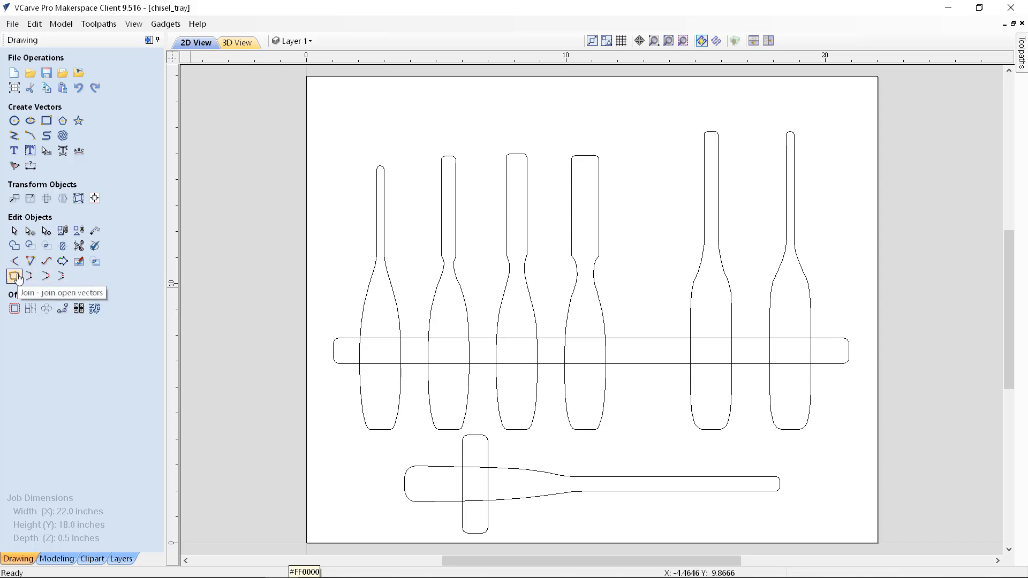
Select all vectors in the job and check for open ones with Join Vectors, without joining anything
{"action": "left_click_drag", "start_coordinate": [277, 82], "coordinate": [912, 532]}
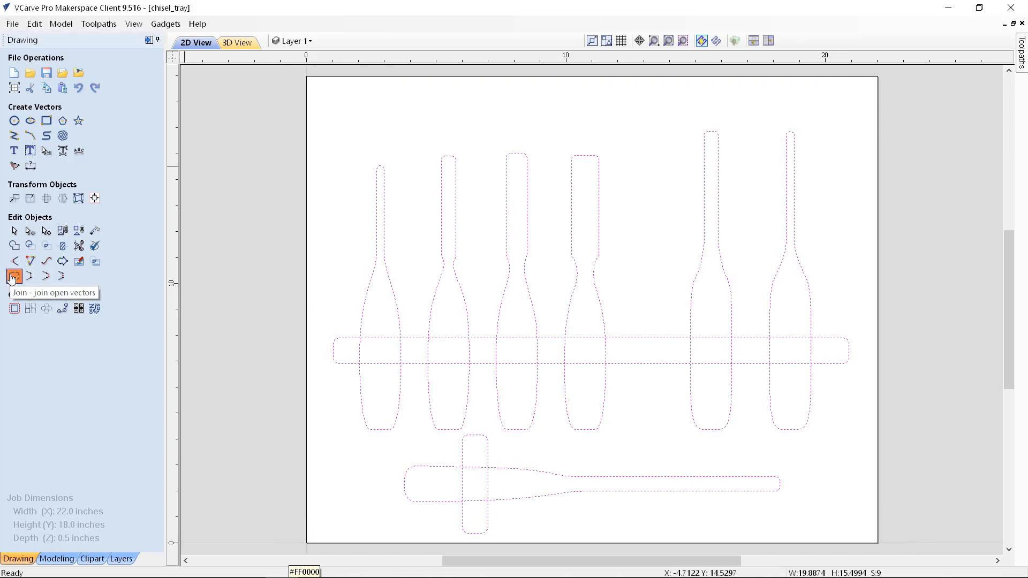
{"action": "left_click", "coordinate": [13, 277]}
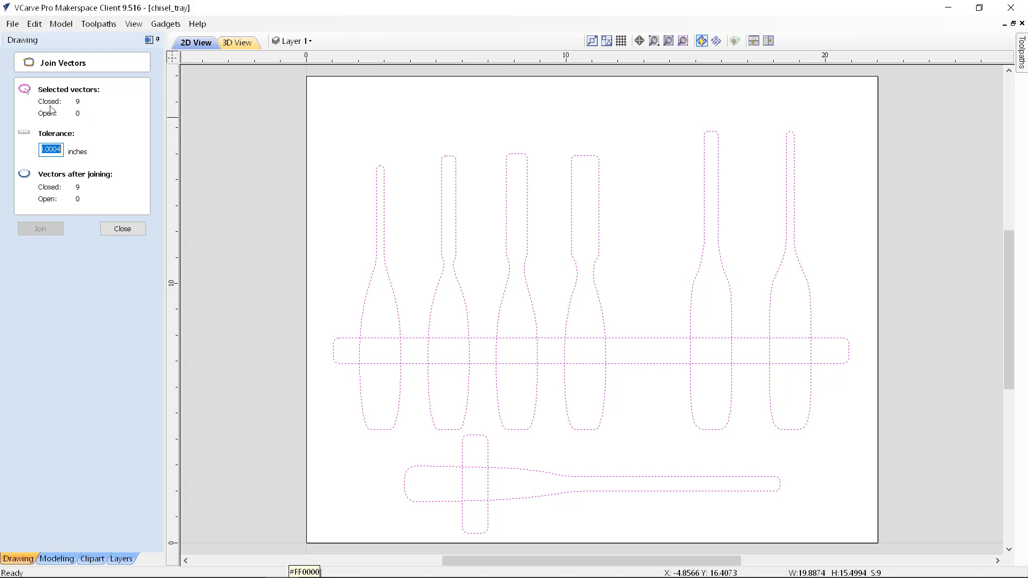
{"action": "left_click", "coordinate": [122, 230]}
Select the long horizontal rounded rectangle crossing the bench and mortising chisel handles
{"action": "left_click", "coordinate": [372, 232]}
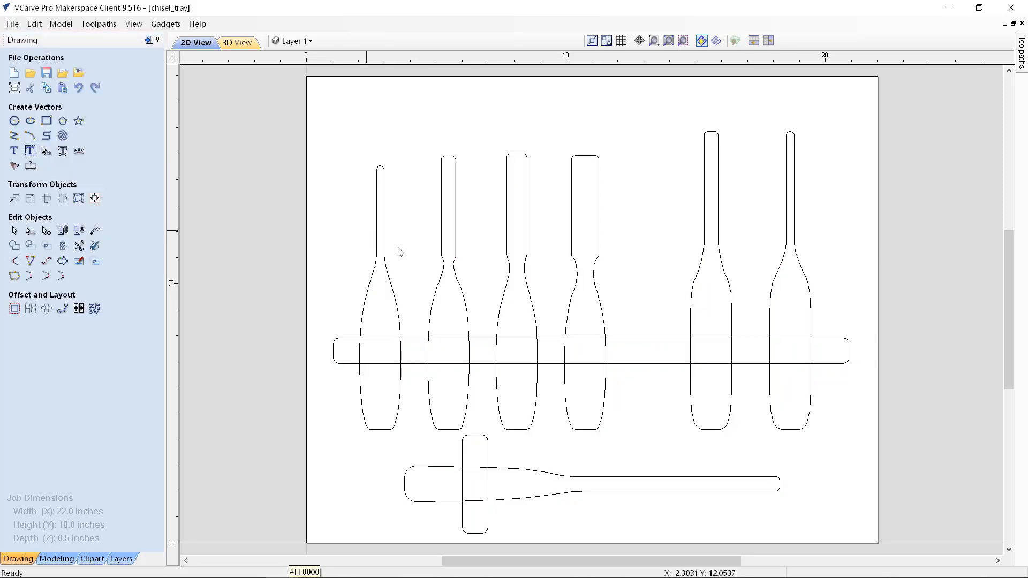
{"action": "left_click", "coordinate": [442, 283]}
{"action": "left_click", "coordinate": [420, 339]}
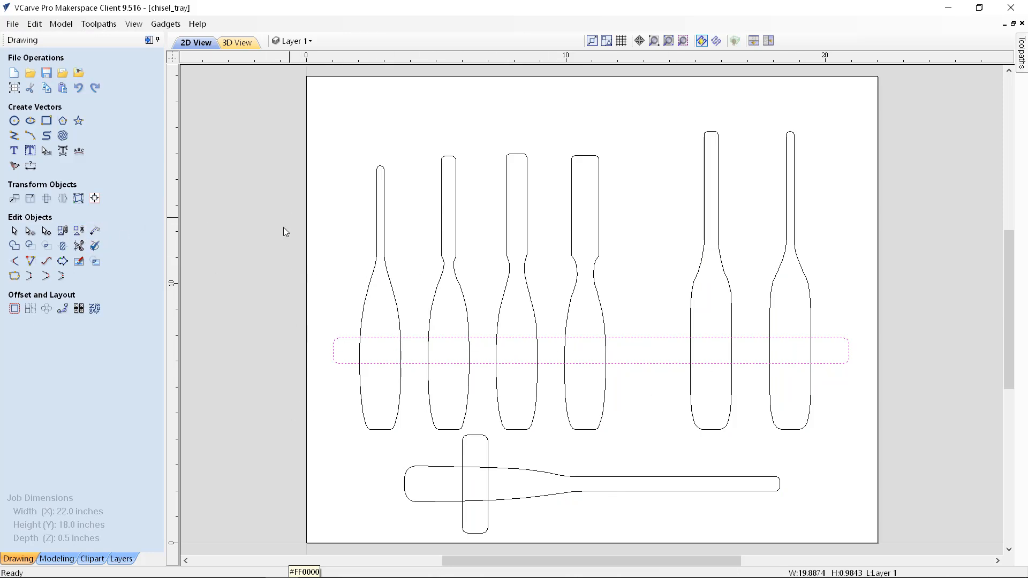
Clear the vector selection, switch to the Inkscape drawing and select the Bench Chisels label
{"action": "left_click", "coordinate": [915, 399]}
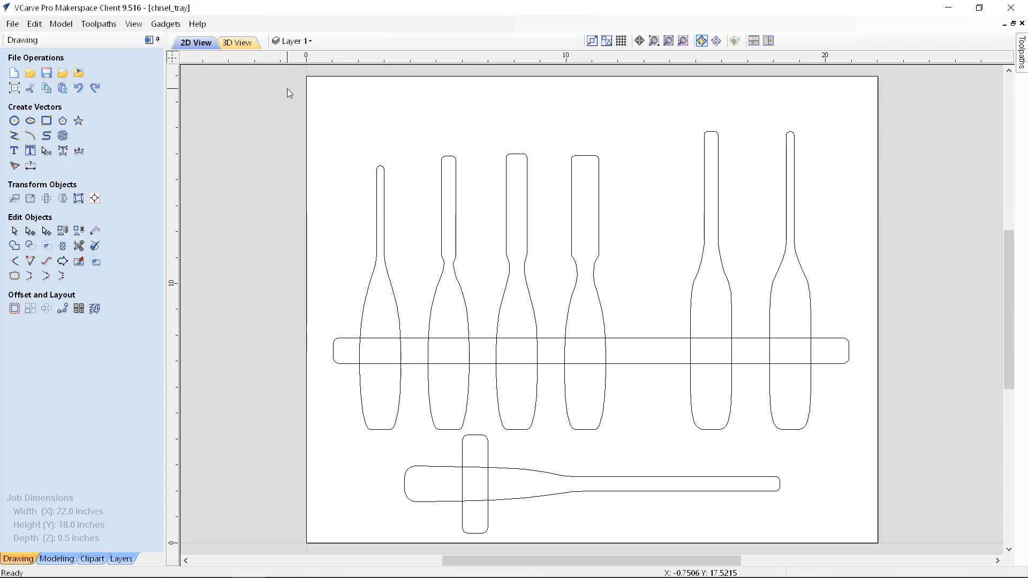
{"action": "key", "text": "alt+Tab"}
{"action": "key", "text": "alt+Tab"}
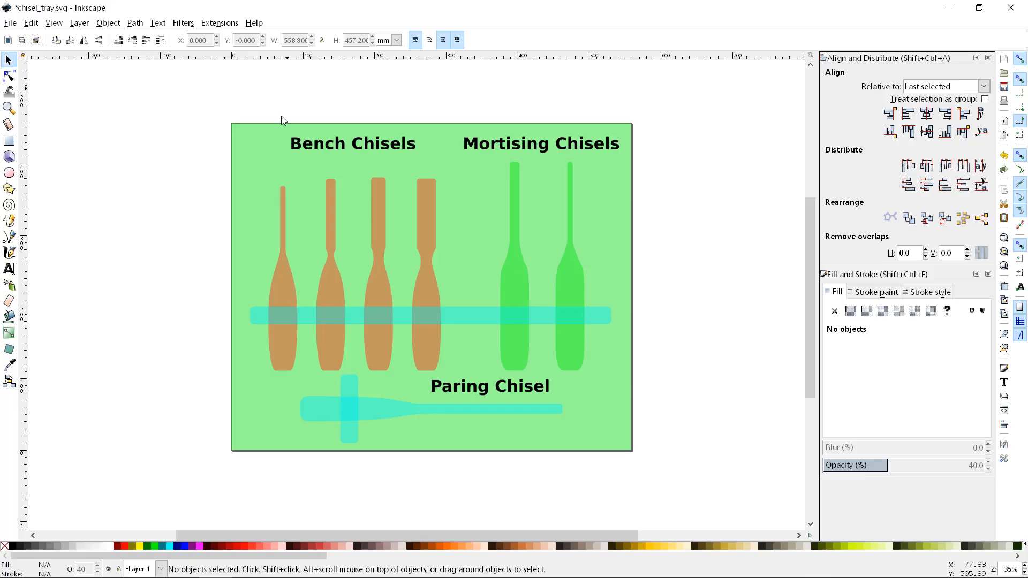
{"action": "left_click", "coordinate": [319, 146]}
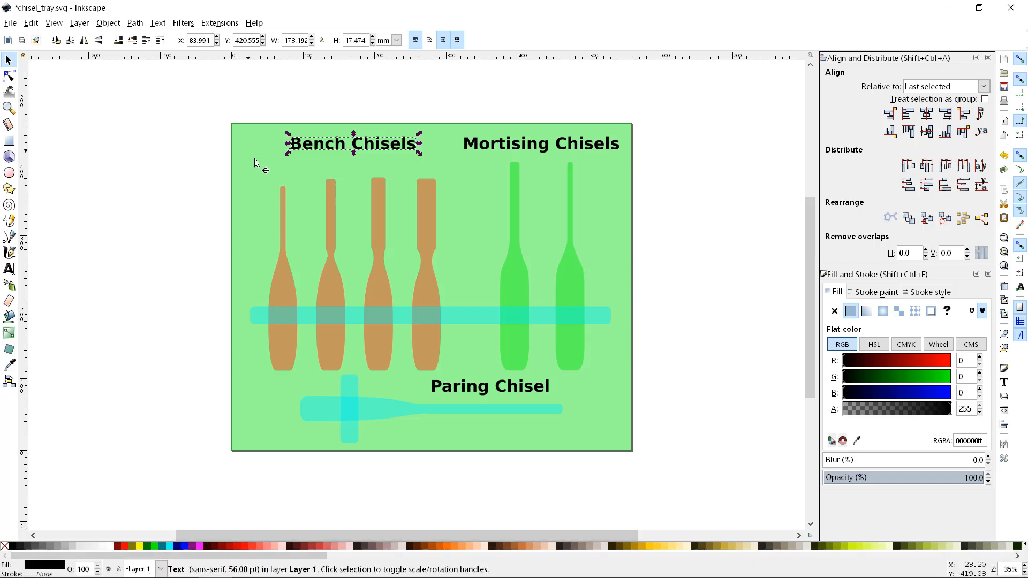
{"action": "scroll", "coordinate": [304, 132], "scroll_direction": "up", "scroll_amount": 3, "text": "ctrl"}
{"action": "scroll", "coordinate": [362, 143], "scroll_direction": "down", "scroll_amount": 2, "text": "ctrl"}
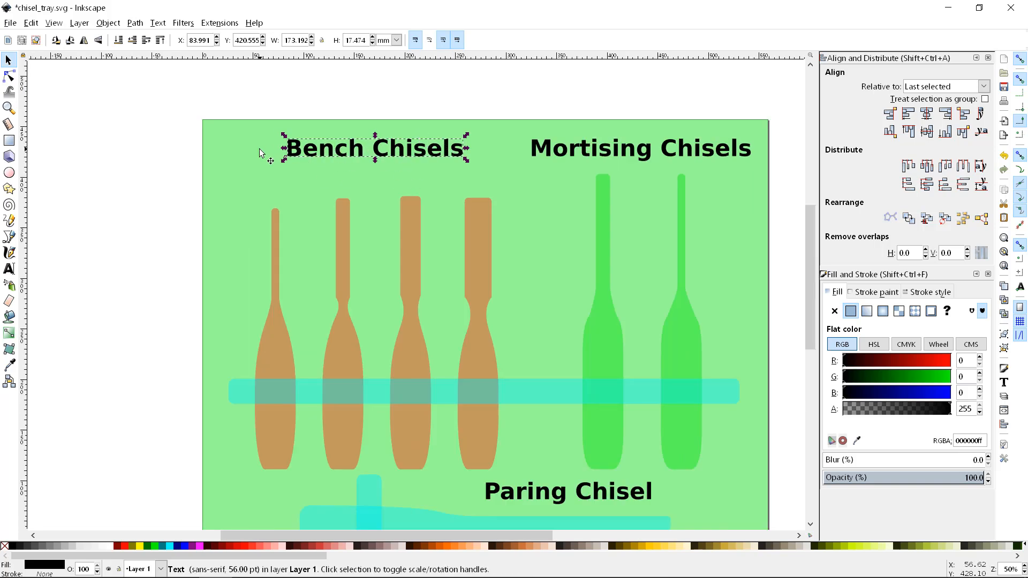
Edit the Bench Chisels label by inserting a trial "hi" before "Chisels", erase those letters but keep an extra space, and leave text editing
{"action": "left_click", "coordinate": [336, 152]}
{"action": "key", "text": "r"}
{"action": "key", "text": "s"}
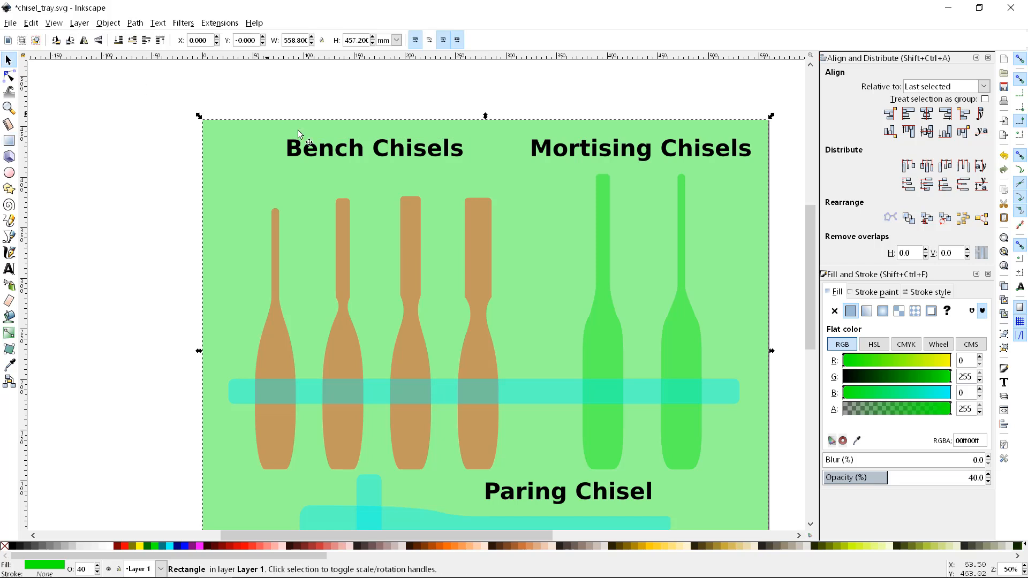
{"action": "left_click", "coordinate": [332, 152]}
{"action": "double_click", "coordinate": [331, 151]}
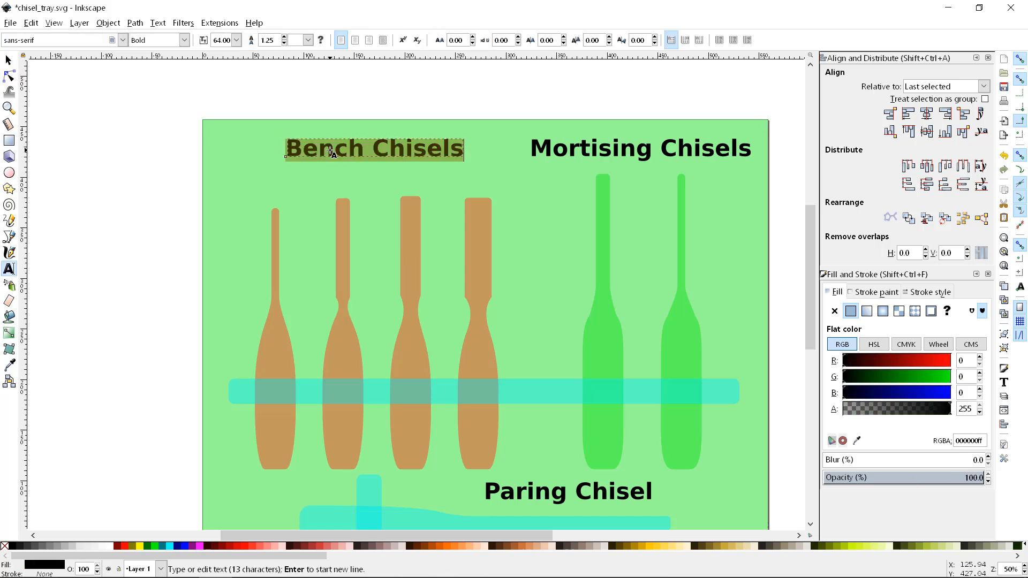
{"action": "left_click", "coordinate": [331, 152]}
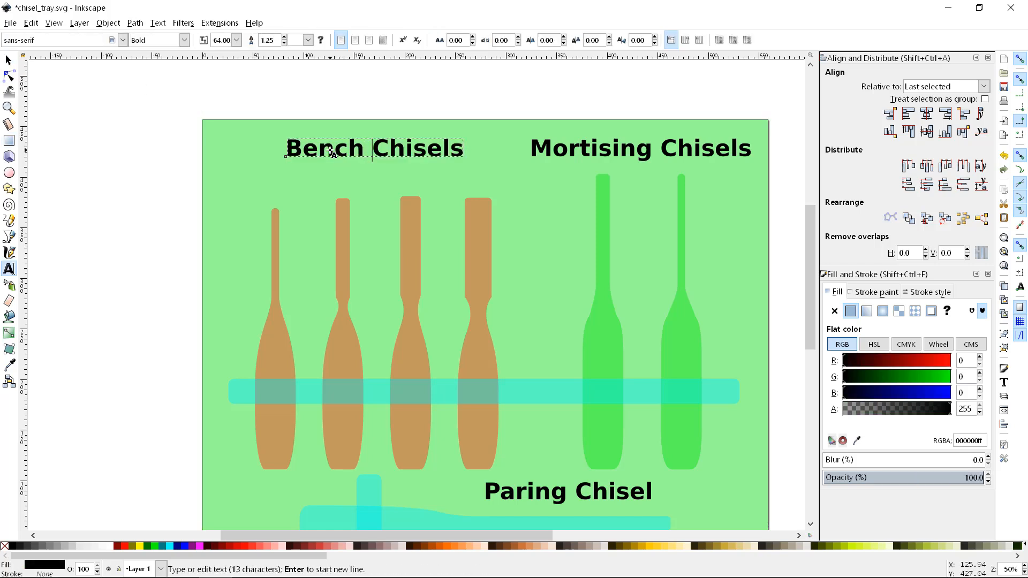
{"action": "type", "text": "hello"}
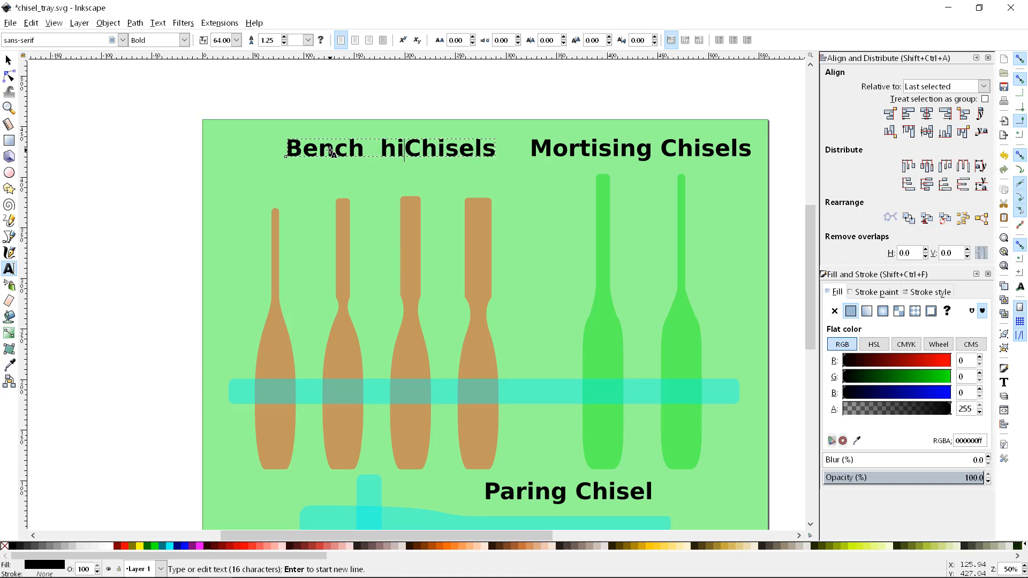
{"action": "key", "text": "BackSpace"}
{"action": "key", "text": "BackSpace"}
{"action": "key", "text": "BackSpace"}
{"action": "key", "text": "BackSpace"}
{"action": "key", "text": "BackSpace"}
{"action": "key", "text": "BackSpace"}
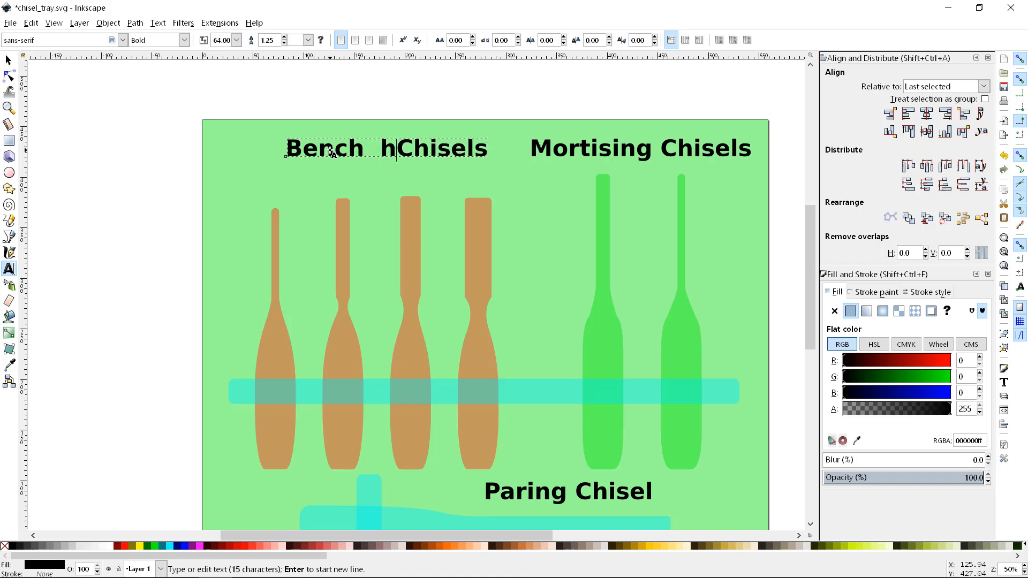
{"action": "key", "text": "Escape"}
{"action": "left_click", "coordinate": [8, 61]}
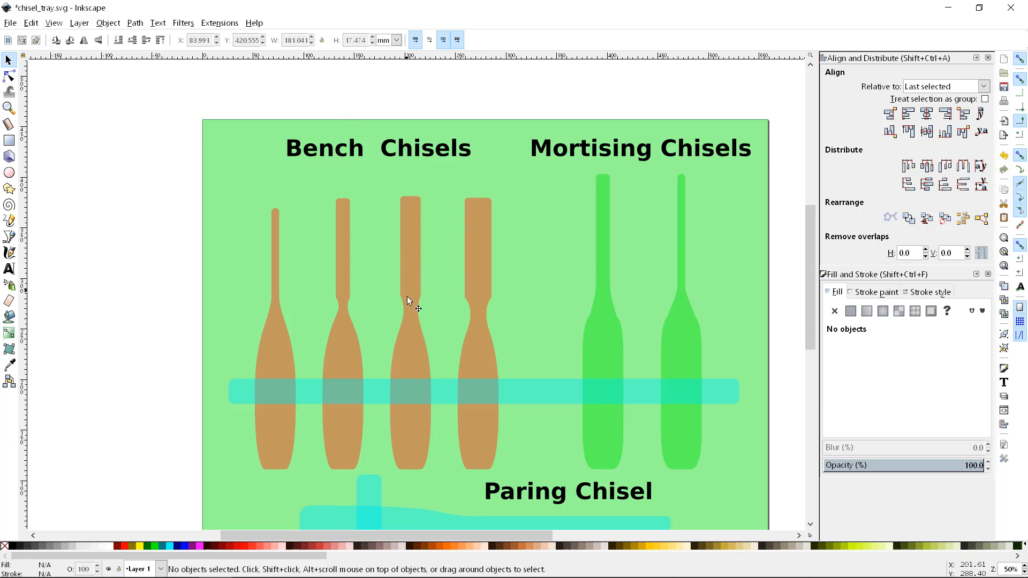
Convert the Bench Chisels, Mortising Chisels and Paring Chisel labels and the background rectangle to paths with Object to Path, and deselect them
{"action": "left_click", "coordinate": [410, 154]}
{"action": "left_click", "coordinate": [543, 154], "text": "shift"}
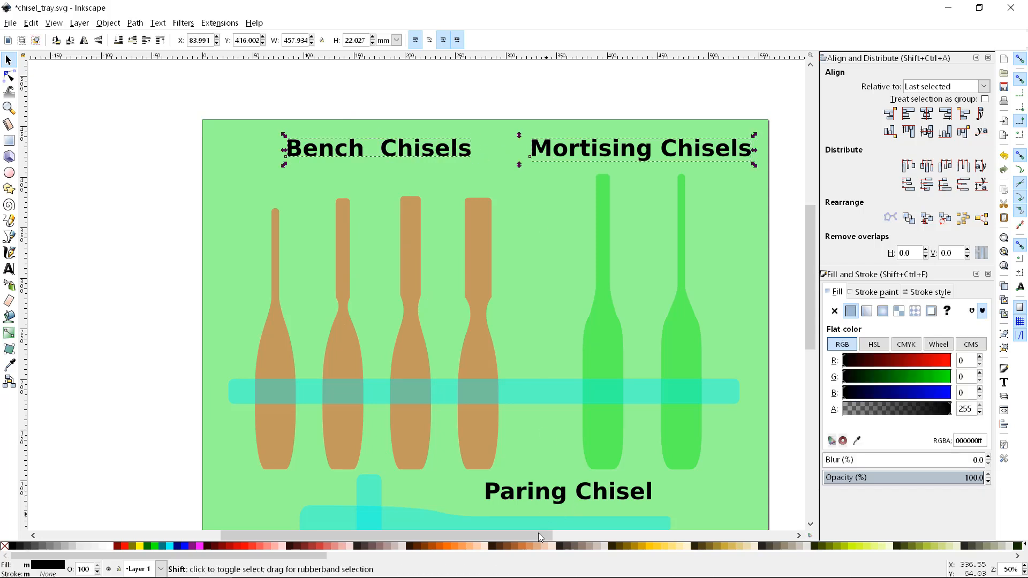
{"action": "left_click", "coordinate": [536, 486], "text": "shift"}
{"action": "left_click", "coordinate": [530, 488], "text": "shift"}
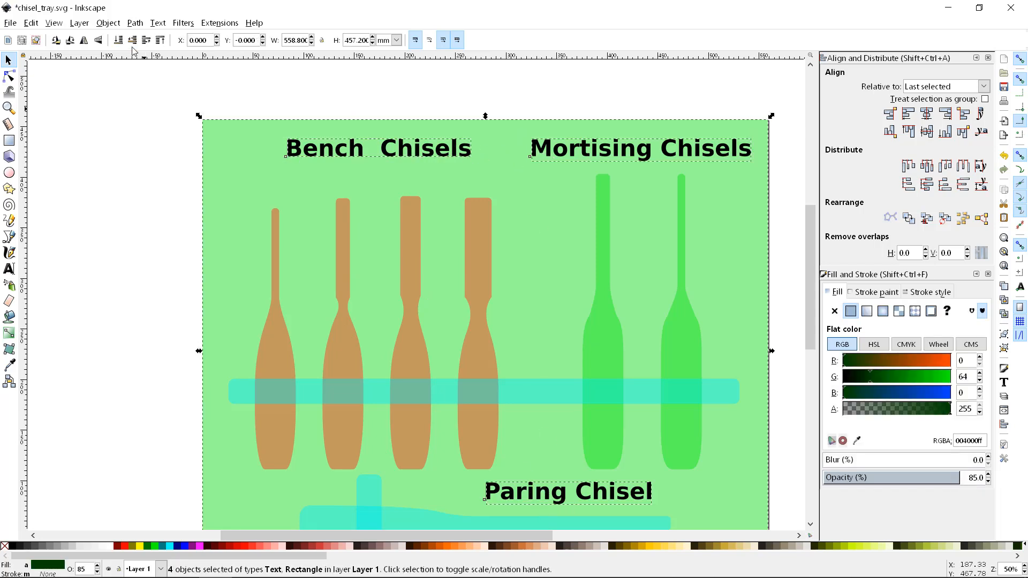
{"action": "left_click", "coordinate": [108, 23]}
{"action": "mouse_move", "coordinate": [135, 23]}
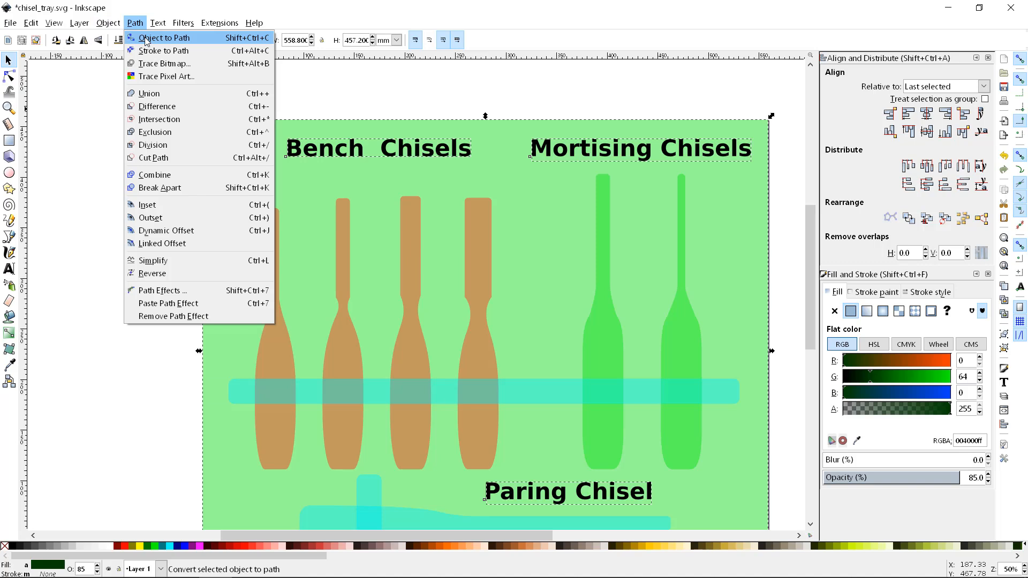
{"action": "left_click", "coordinate": [146, 38]}
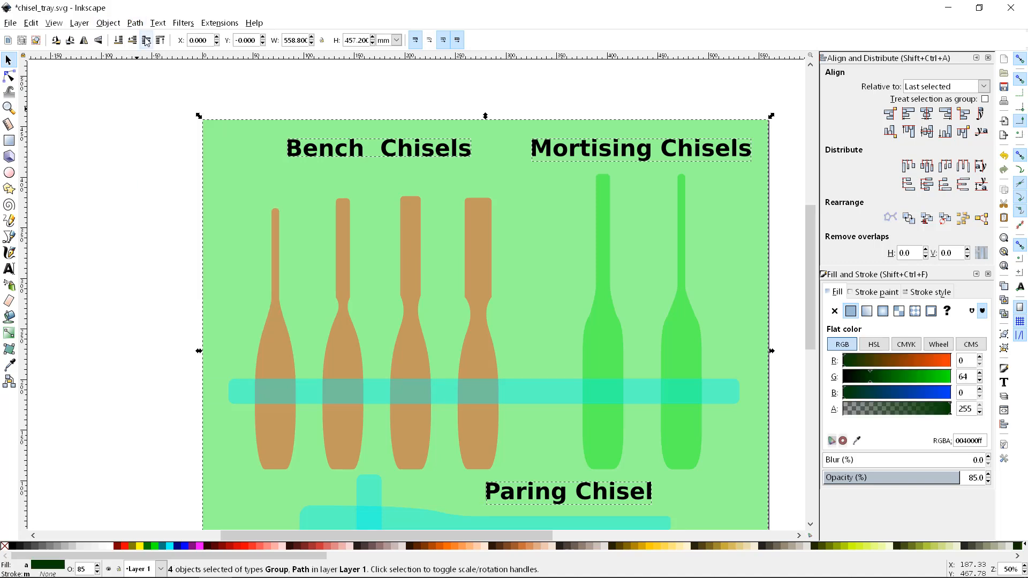
{"action": "left_click", "coordinate": [128, 136]}
Try moving the upper-left corner node of the letter B in the Bench Chisels label, and undo the move
{"action": "left_click", "coordinate": [287, 150]}
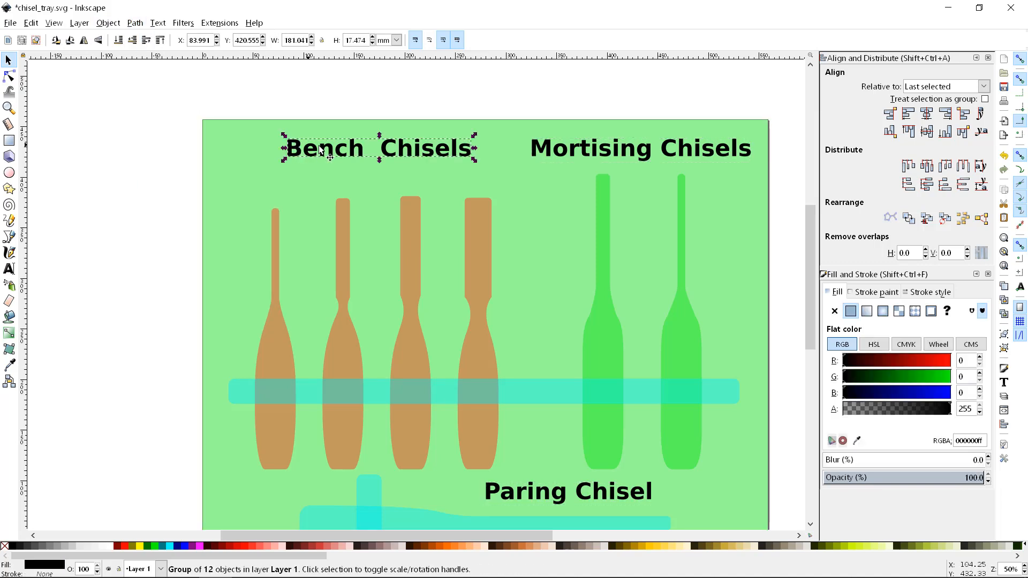
{"action": "scroll", "coordinate": [292, 144], "scroll_direction": "up", "scroll_amount": 2, "text": "ctrl"}
{"action": "scroll", "coordinate": [313, 139], "scroll_direction": "up", "scroll_amount": 1, "text": "ctrl"}
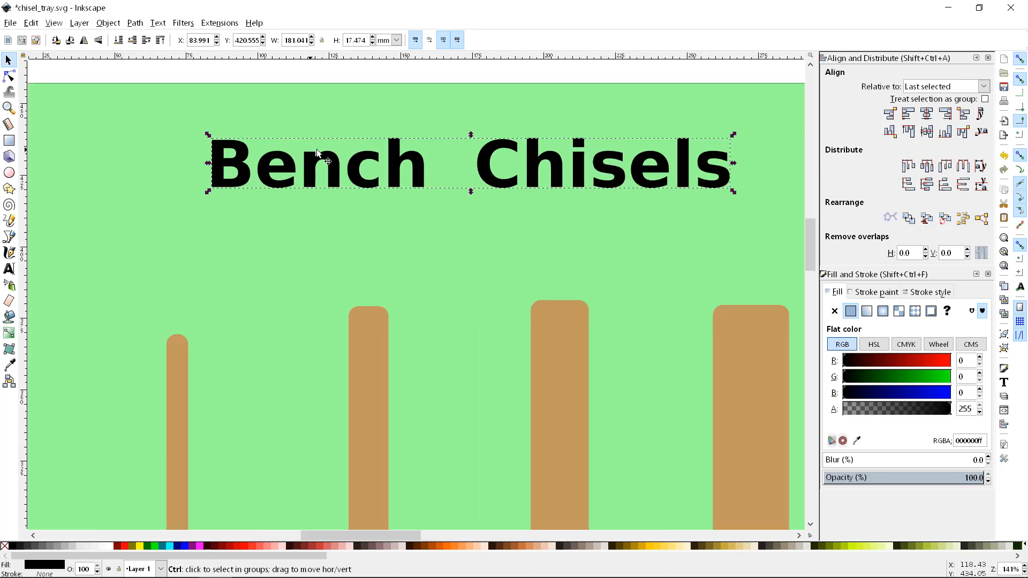
{"action": "left_click", "coordinate": [9, 76]}
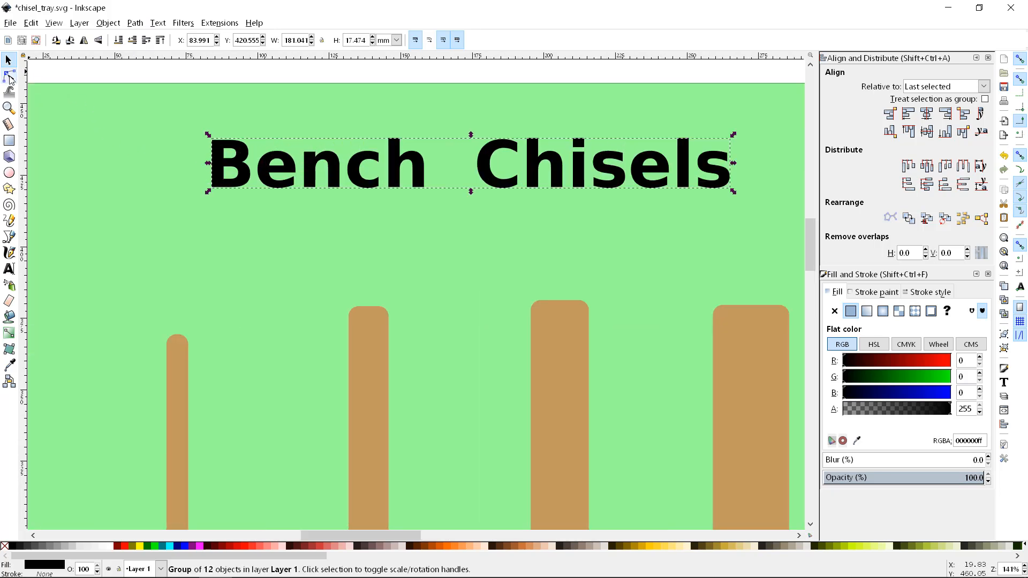
{"action": "left_click", "coordinate": [224, 149]}
{"action": "left_click_drag", "start_coordinate": [223, 148], "coordinate": [127, 101]}
{"action": "key", "text": "ctrl+z"}
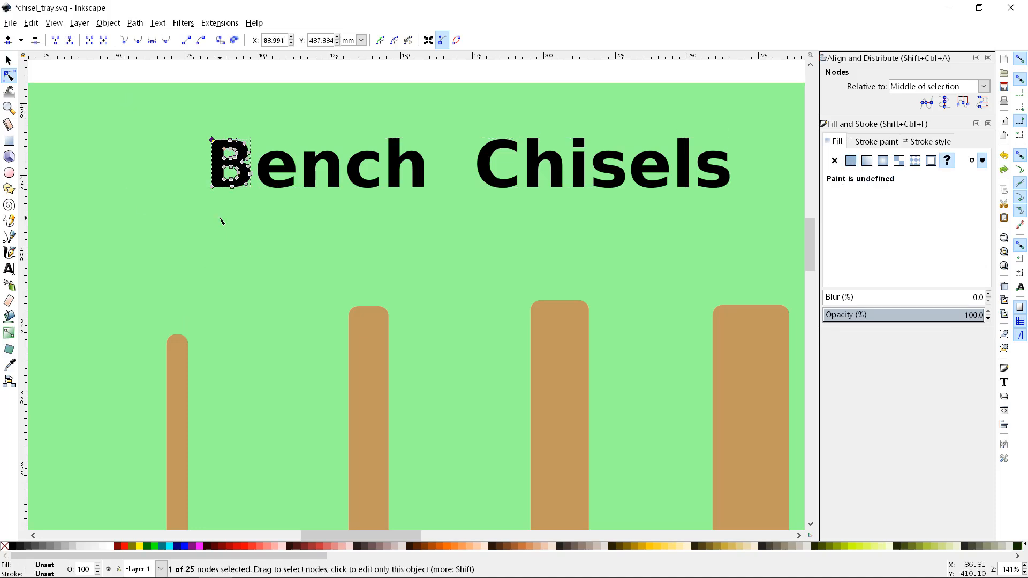
Deselect the lettering, save the chisel_tray.svg drawing and switch back to VCarve Pro
{"action": "left_click", "coordinate": [7, 60]}
{"action": "left_click", "coordinate": [170, 108]}
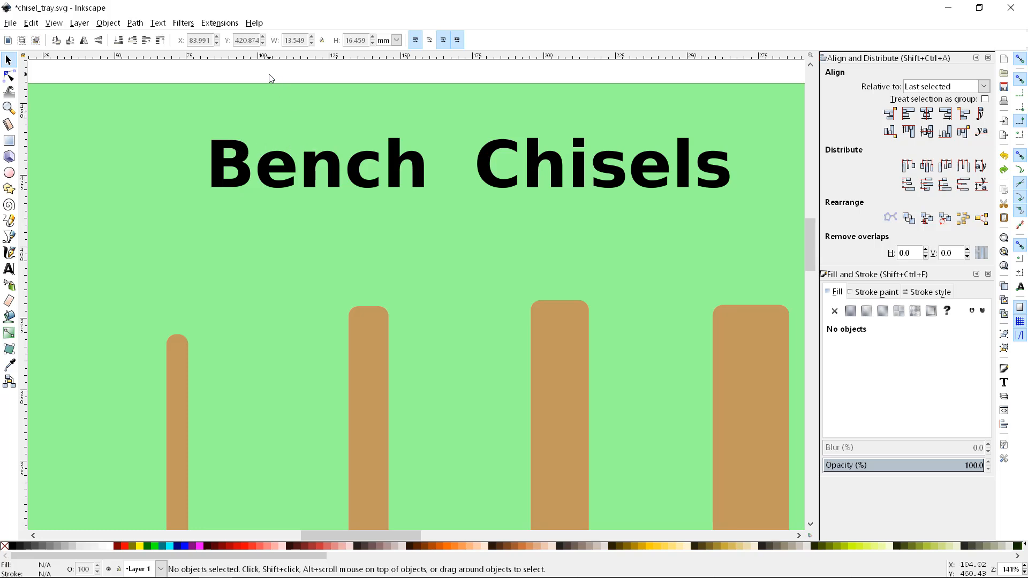
{"action": "key", "text": "ctrl"}
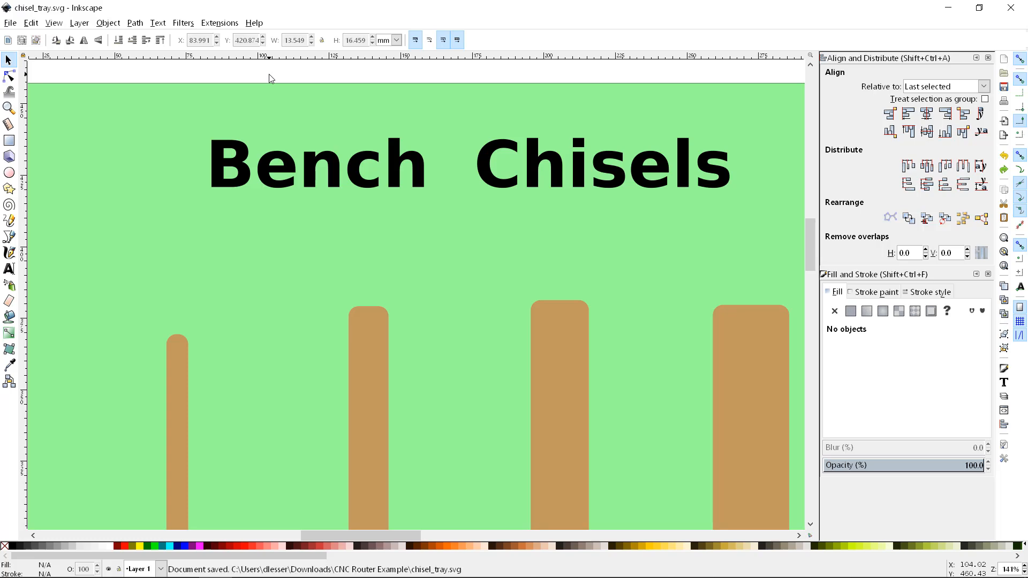
{"action": "key", "text": "alt+Tab"}
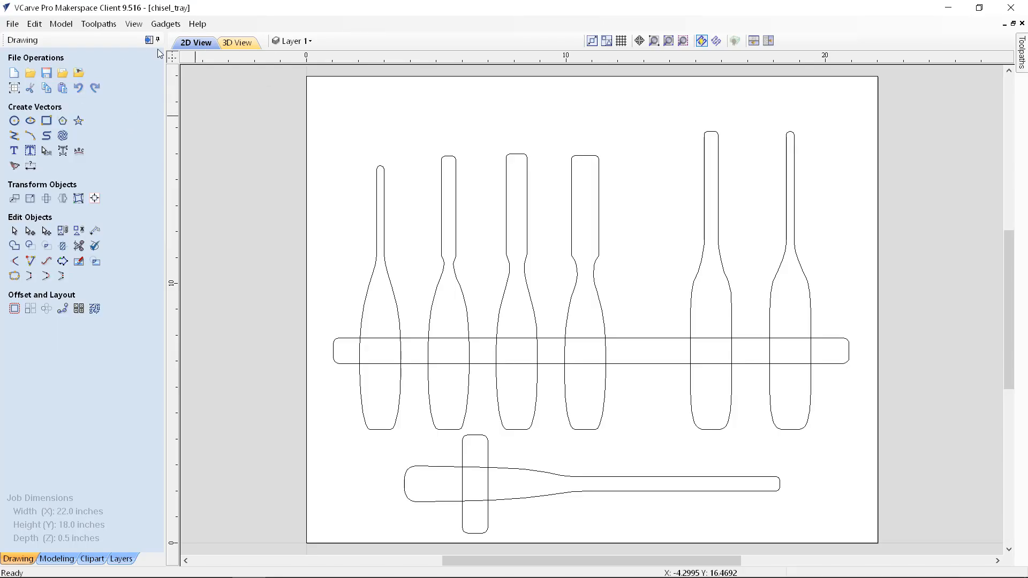
Reopen the updated chisel_tray drawing without saving the current job, and accept the 22 × 18 × 0.5 inch single-sided job setup
{"action": "left_click", "coordinate": [30, 75]}
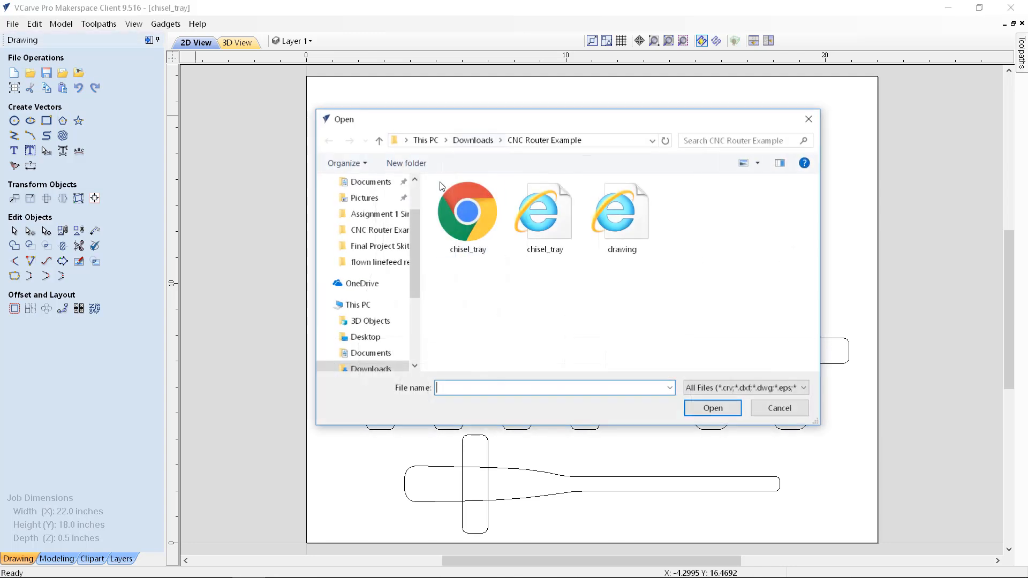
{"action": "left_click", "coordinate": [485, 217]}
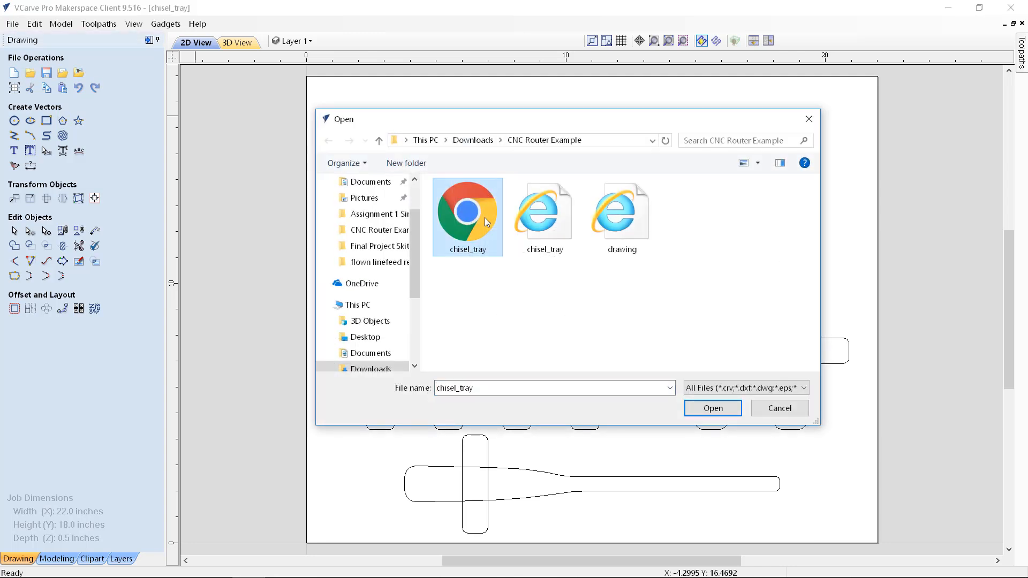
{"action": "double_click", "coordinate": [528, 221]}
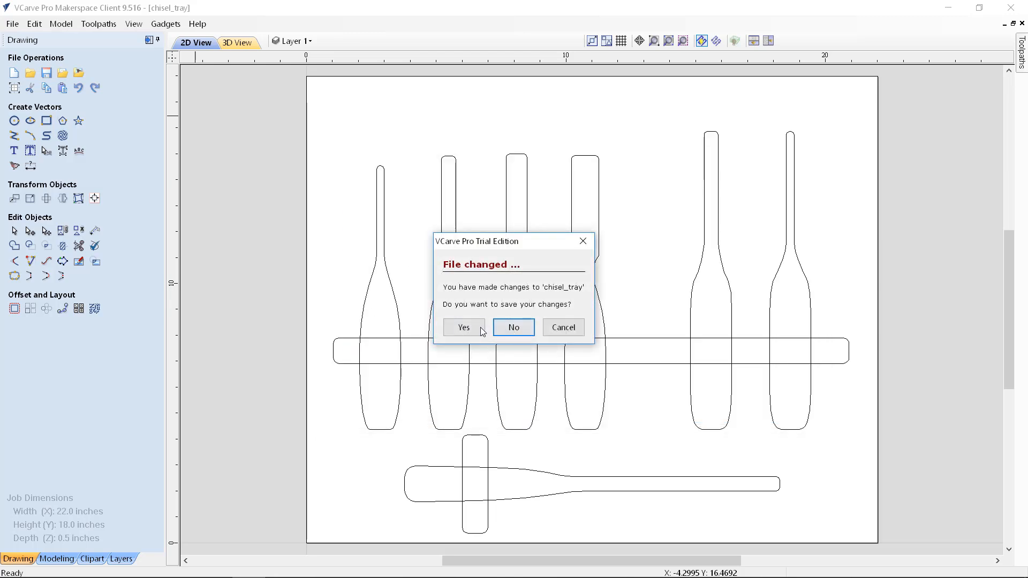
{"action": "left_click", "coordinate": [513, 327]}
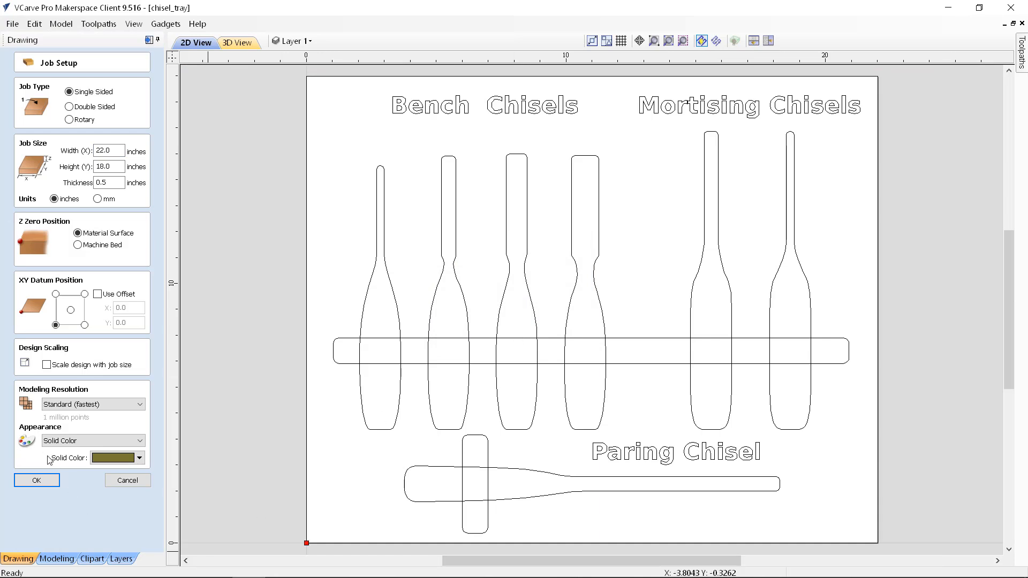
{"action": "left_click", "coordinate": [36, 480]}
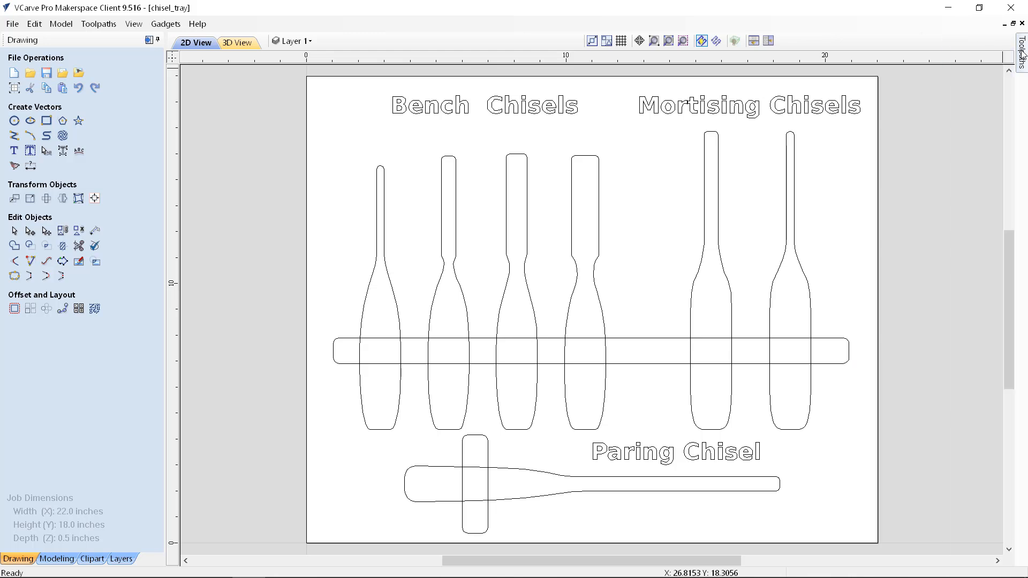
Show the Toolpaths commands beside the drawing and turn off their auto-hide so they stay open
{"action": "mouse_move", "coordinate": [1023, 54]}
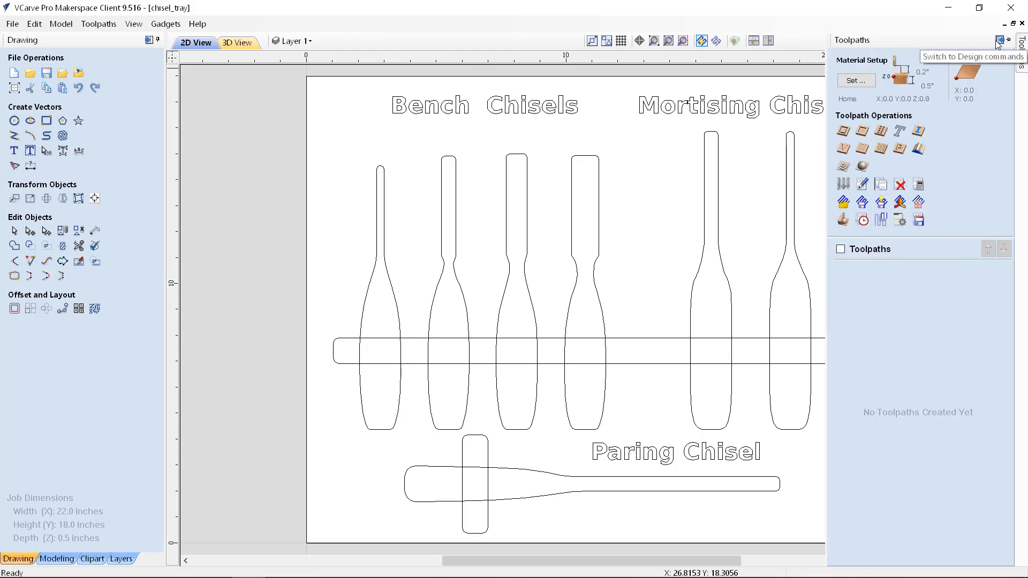
{"action": "left_click", "coordinate": [999, 40]}
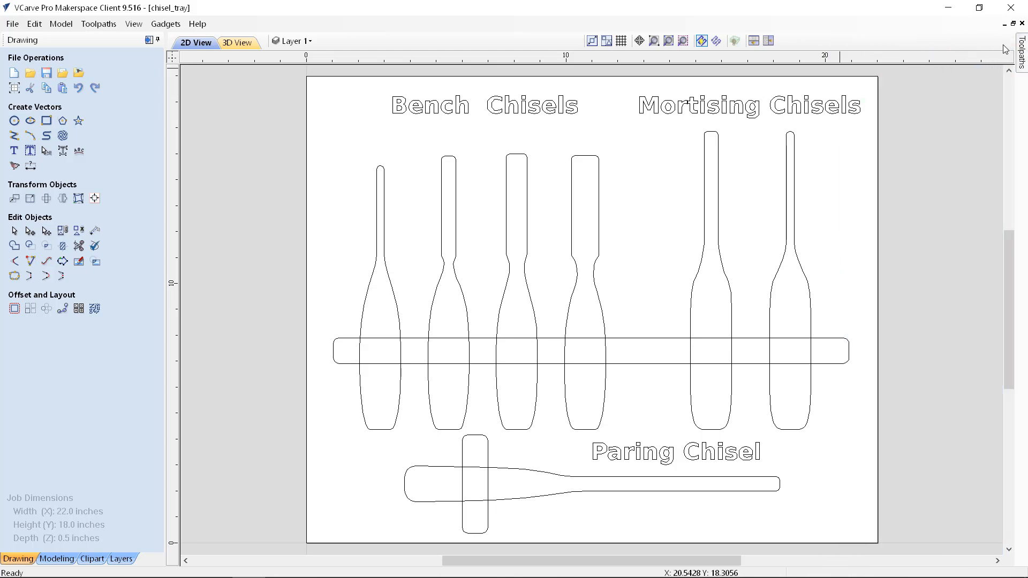
{"action": "mouse_move", "coordinate": [1022, 53]}
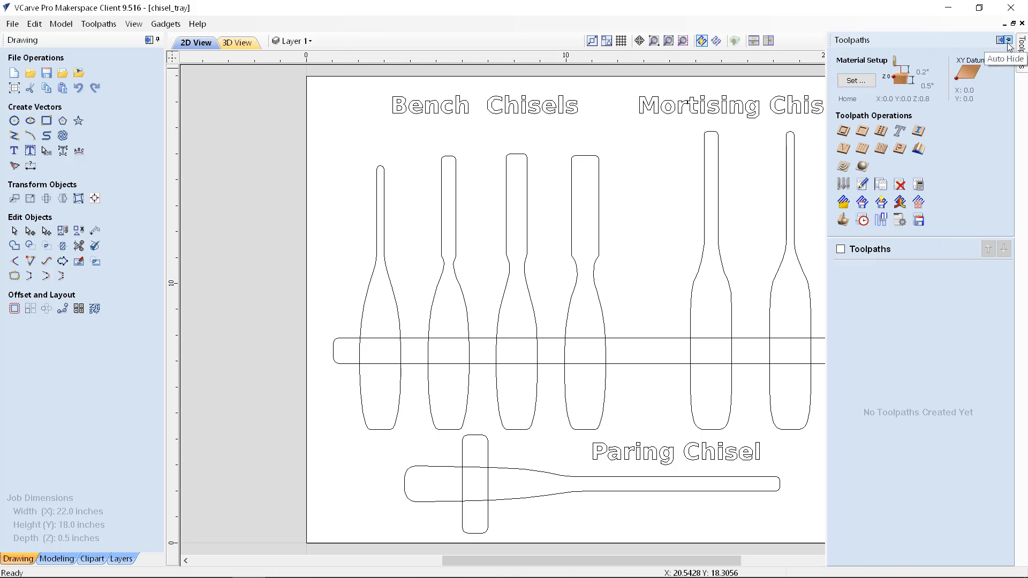
{"action": "left_click", "coordinate": [1008, 40]}
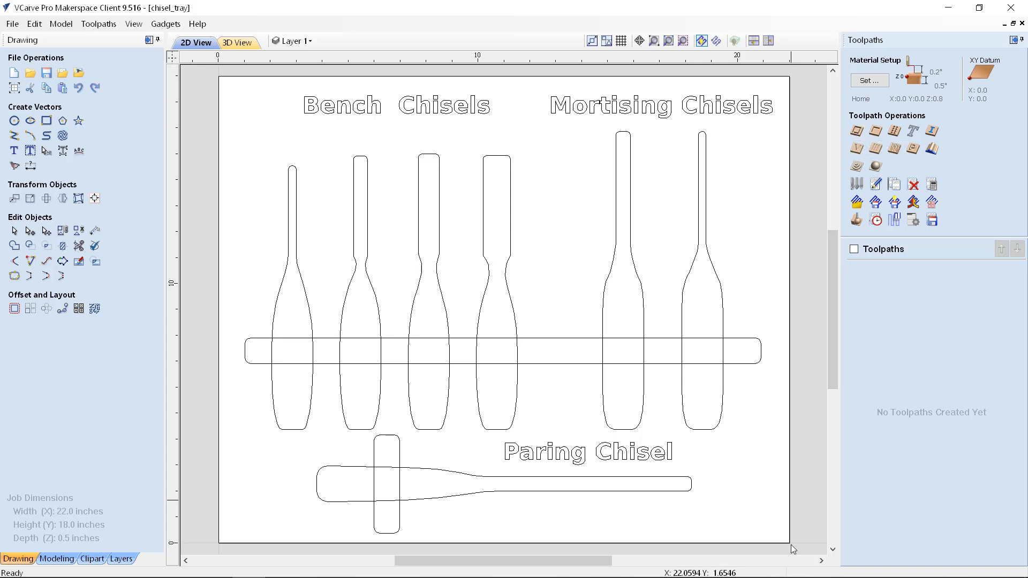
Select the 22 × 18 in border rectangle around the whole job to inspect it
{"action": "mouse_move", "coordinate": [729, 552]}
{"action": "scroll", "coordinate": [615, 161], "scroll_direction": "down", "scroll_amount": 1}
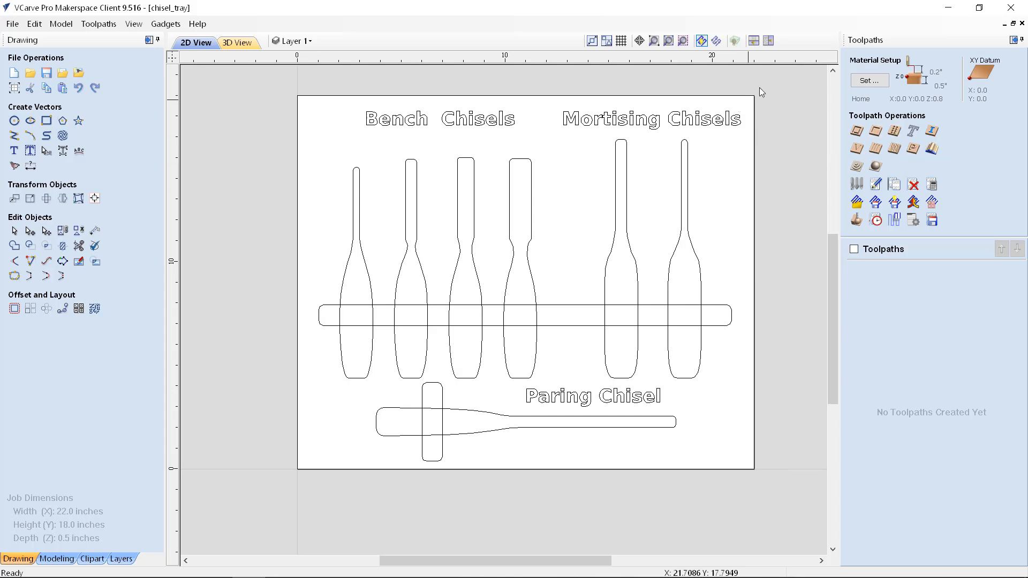
{"action": "left_click_drag", "start_coordinate": [771, 90], "coordinate": [704, 99]}
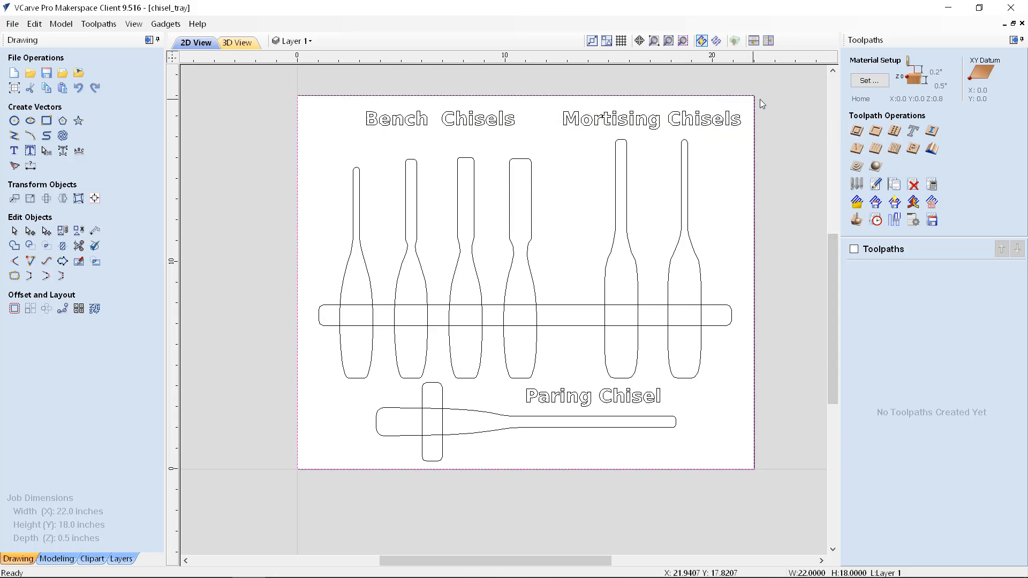
Select the two mortising, four bench and one paring chisel outlines together, leaving the rounded rectangles and labels unselected
{"action": "left_click", "coordinate": [687, 192]}
{"action": "left_click", "coordinate": [627, 190], "text": "shift"}
{"action": "left_click", "coordinate": [531, 197], "text": "shift"}
{"action": "left_click", "coordinate": [474, 195], "text": "shift"}
{"action": "left_click", "coordinate": [417, 196], "text": "shift"}
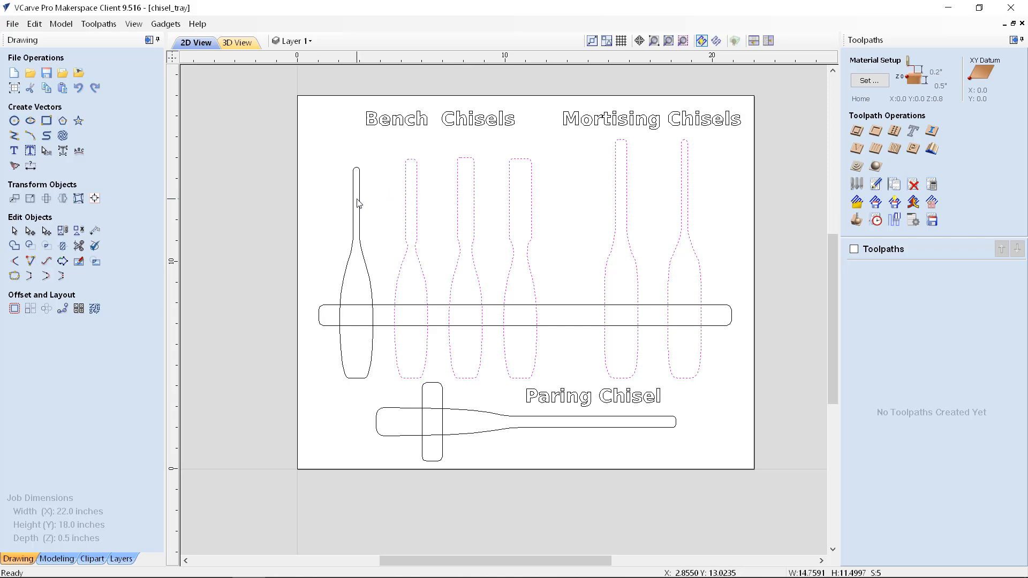
{"action": "left_click", "coordinate": [360, 202], "text": "shift"}
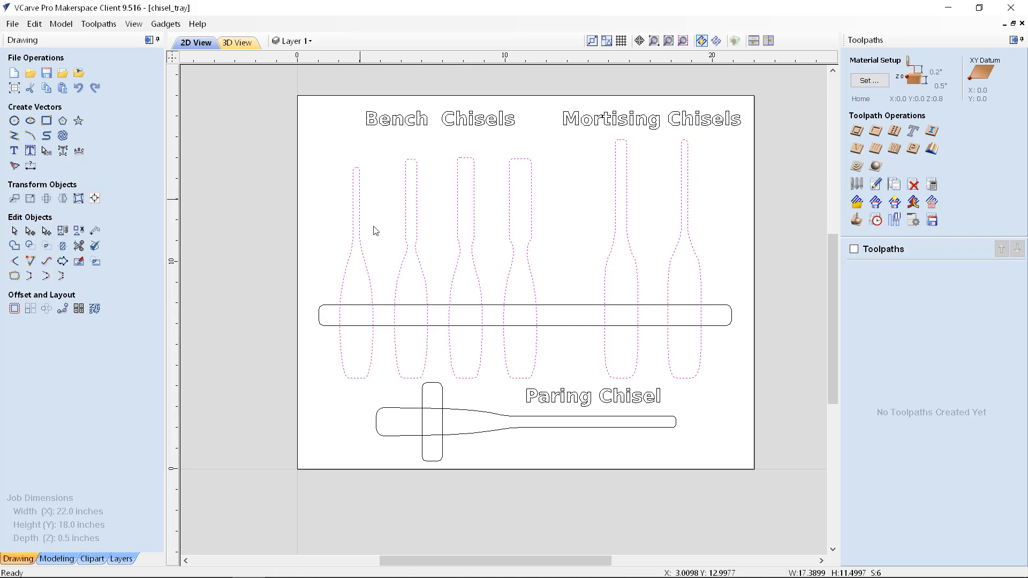
{"action": "left_click", "coordinate": [455, 412], "text": "shift"}
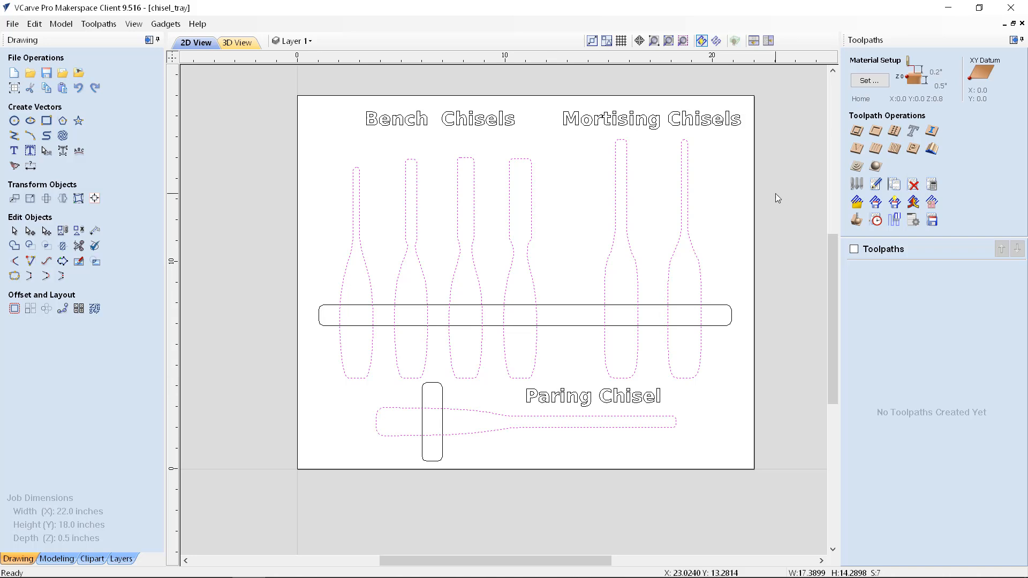
Start a Pocket toolpath for the selected chisel outlines with a cut depth of .5 inches
{"action": "left_click", "coordinate": [876, 132]}
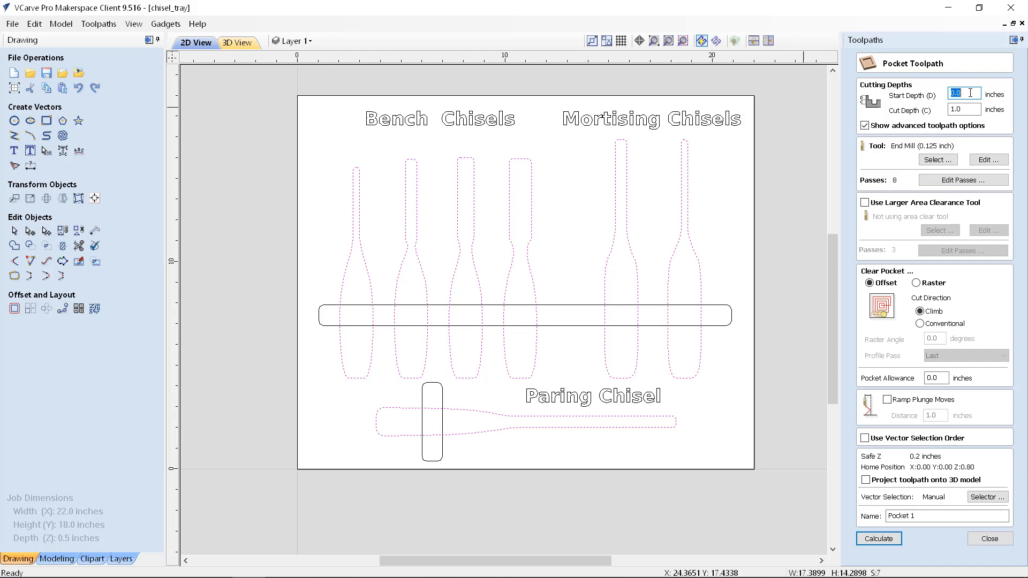
{"action": "key", "text": "Tab"}
{"action": "type", "text": ".5"}
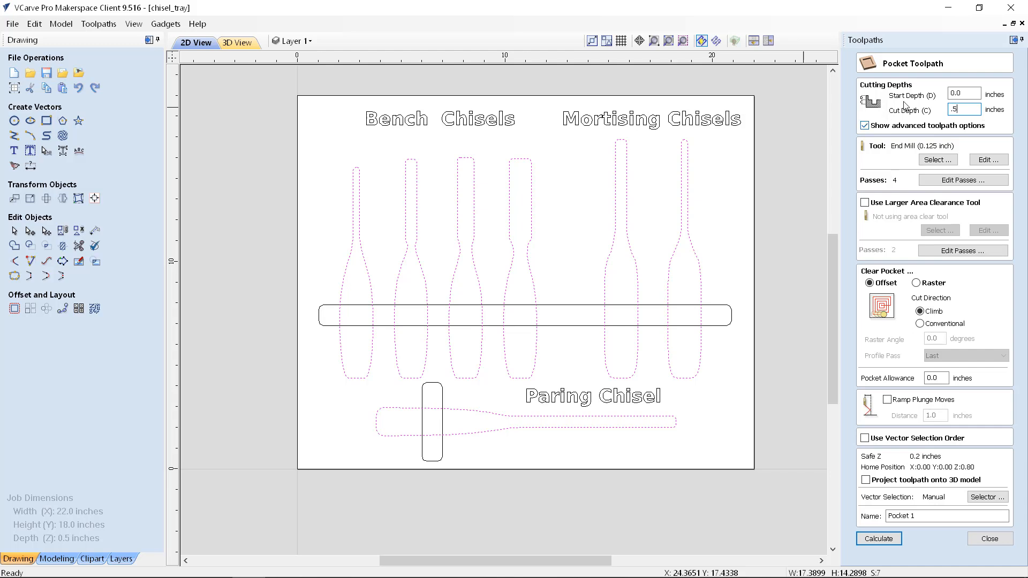
{"action": "left_click", "coordinate": [933, 161]}
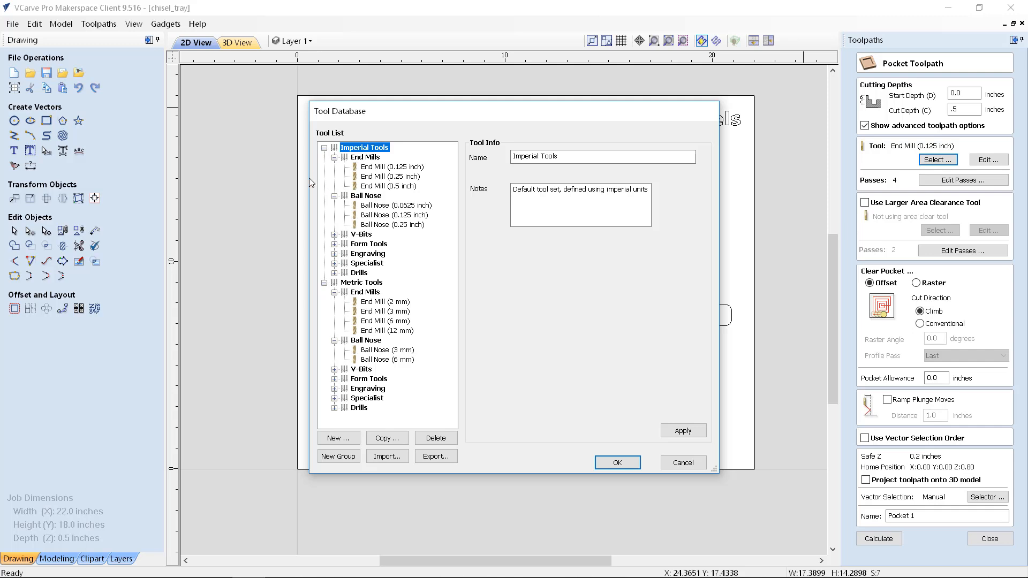
{"action": "left_click_drag", "start_coordinate": [308, 178], "coordinate": [202, 177]}
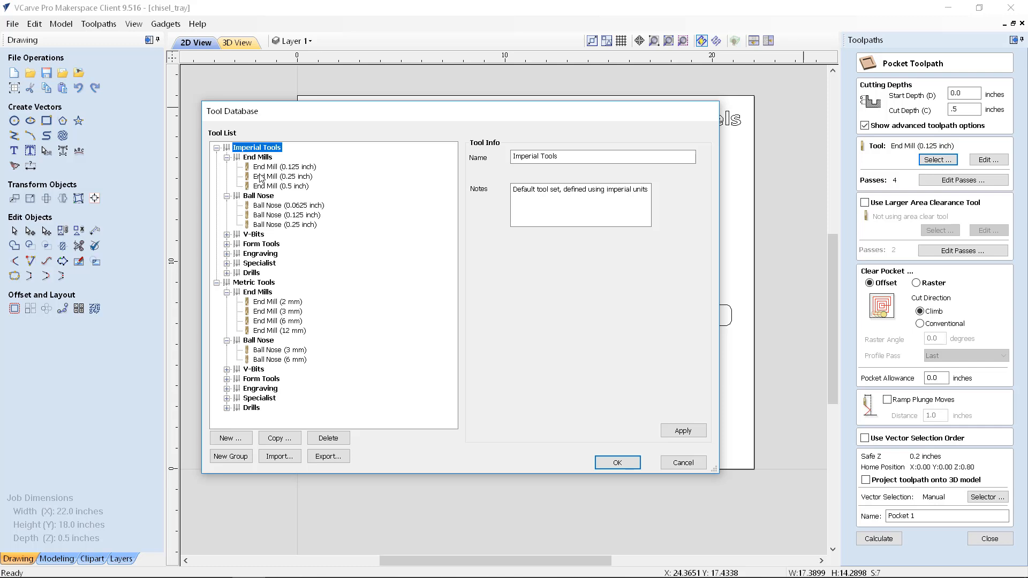
{"action": "mouse_move", "coordinate": [347, 115]}
{"action": "left_mouse_down"}
{"action": "mouse_move", "coordinate": [370, 206]}
{"action": "mouse_move", "coordinate": [461, 263]}
{"action": "mouse_move", "coordinate": [653, 107]}
{"action": "mouse_move", "coordinate": [560, 86]}
{"action": "left_mouse_up"}
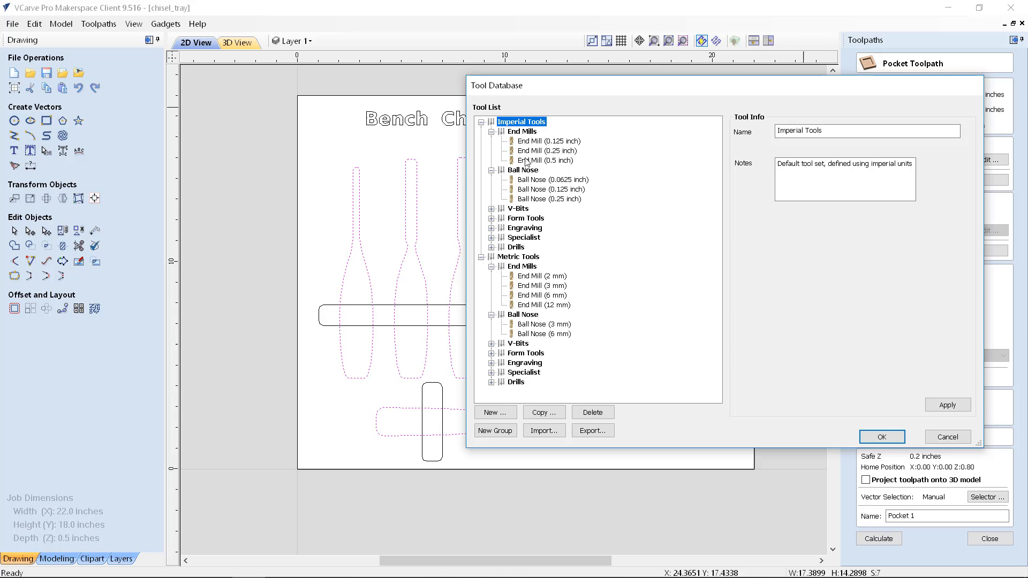
{"action": "left_click_drag", "start_coordinate": [557, 91], "coordinate": [533, 98]}
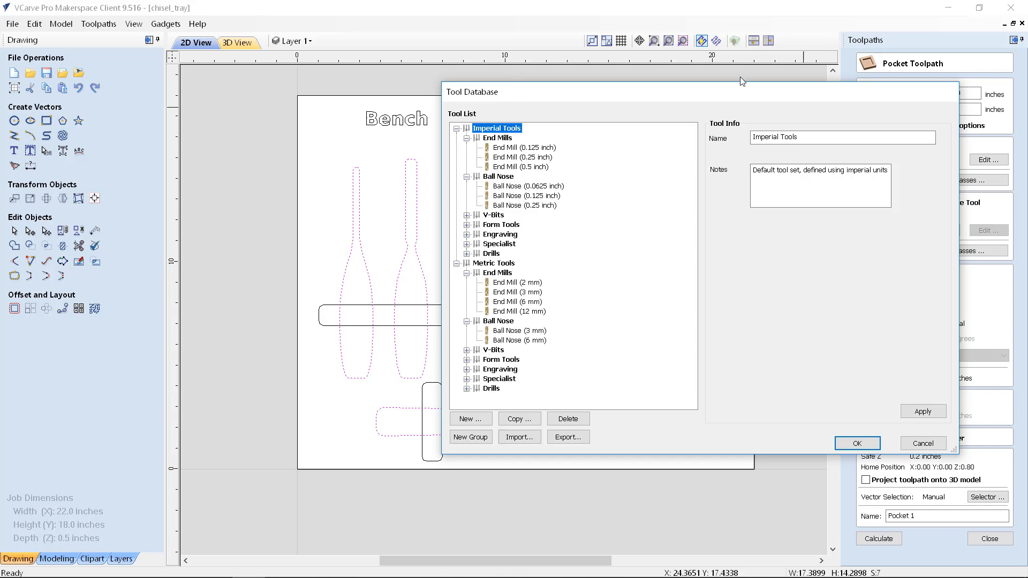
{"action": "left_click", "coordinate": [923, 443]}
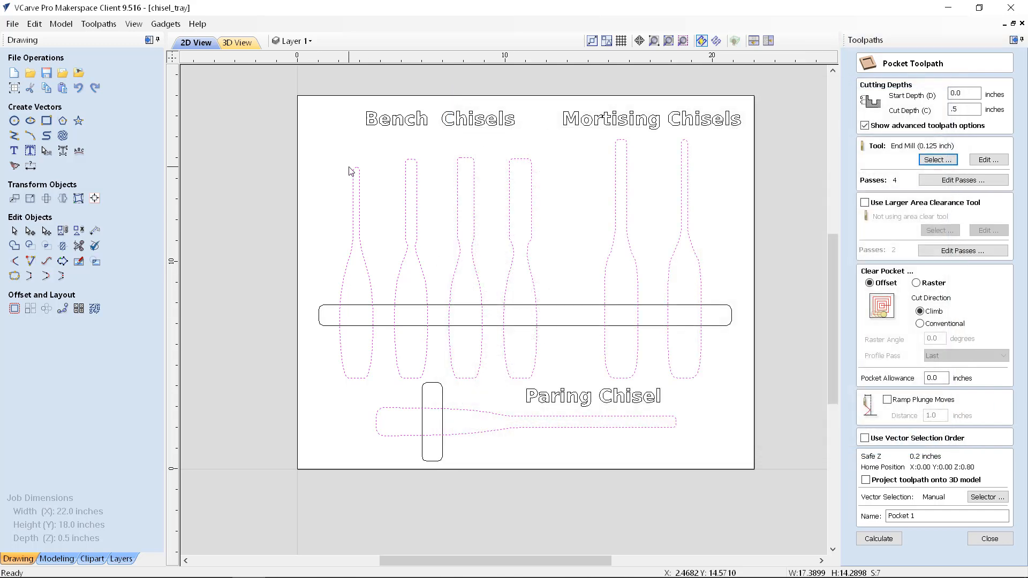
Inspect the tip of the narrowest bench chisel outline, and pick the imperial End Mill (0.25 inch) in the tool database for the pocket
{"action": "scroll", "coordinate": [349, 170], "scroll_direction": "up", "scroll_amount": 5}
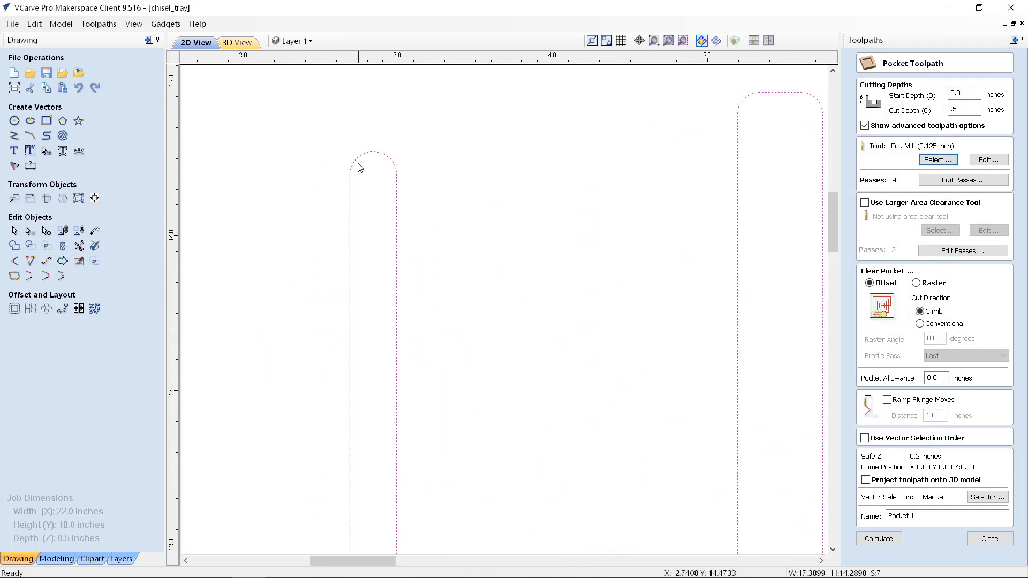
{"action": "scroll", "coordinate": [361, 168], "scroll_direction": "down", "scroll_amount": 5}
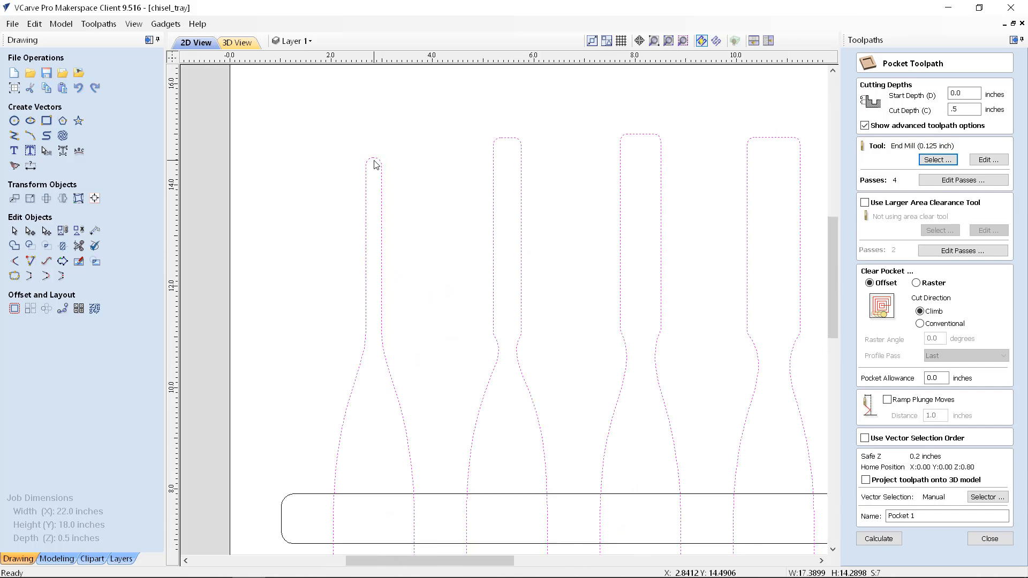
{"action": "scroll", "coordinate": [376, 165], "scroll_direction": "down", "scroll_amount": 3}
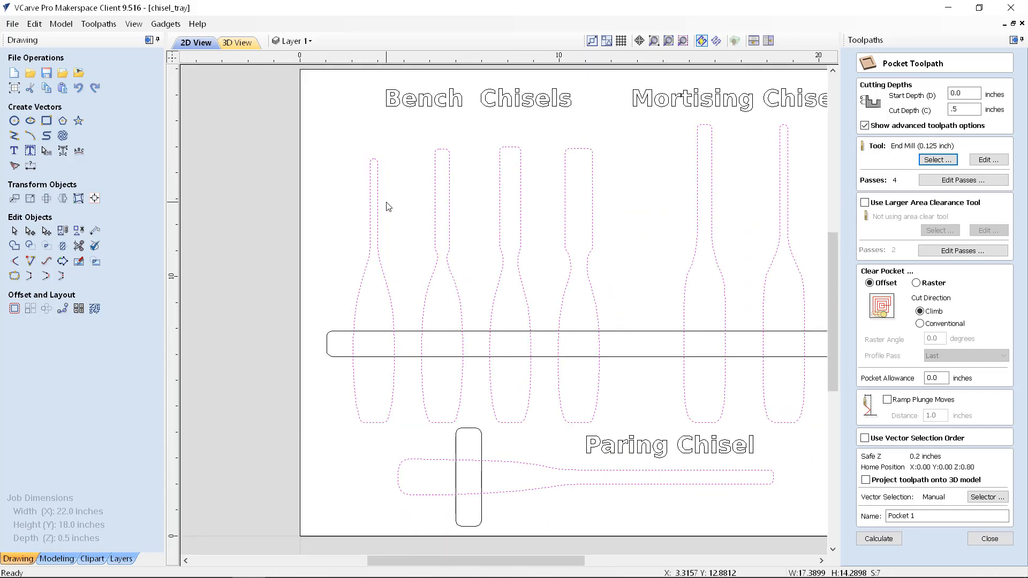
{"action": "scroll", "coordinate": [369, 166], "scroll_direction": "up", "scroll_amount": 5}
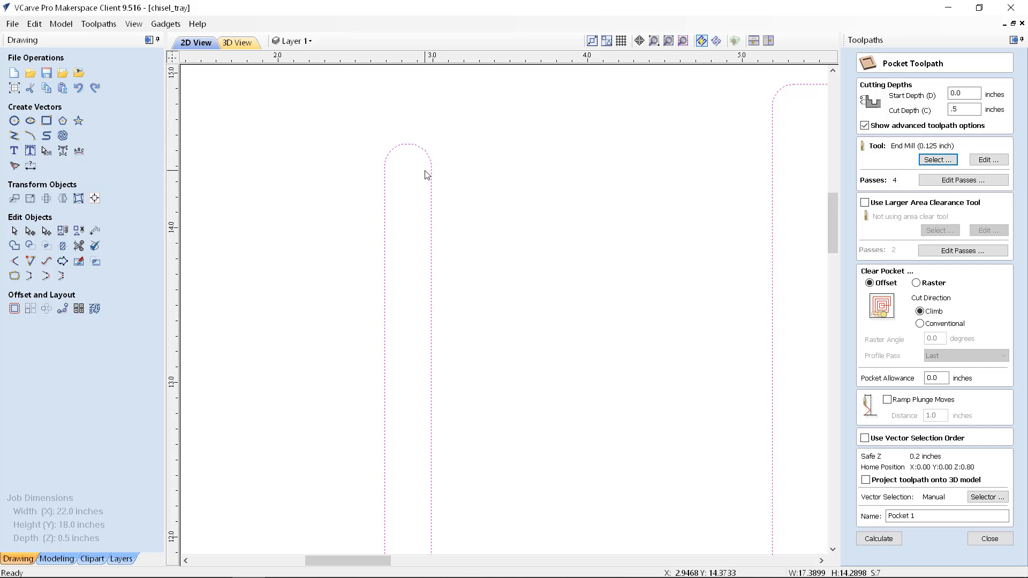
{"action": "scroll", "coordinate": [426, 170], "scroll_direction": "down", "scroll_amount": 3}
{"action": "scroll", "coordinate": [316, 190], "scroll_direction": "down", "scroll_amount": 5}
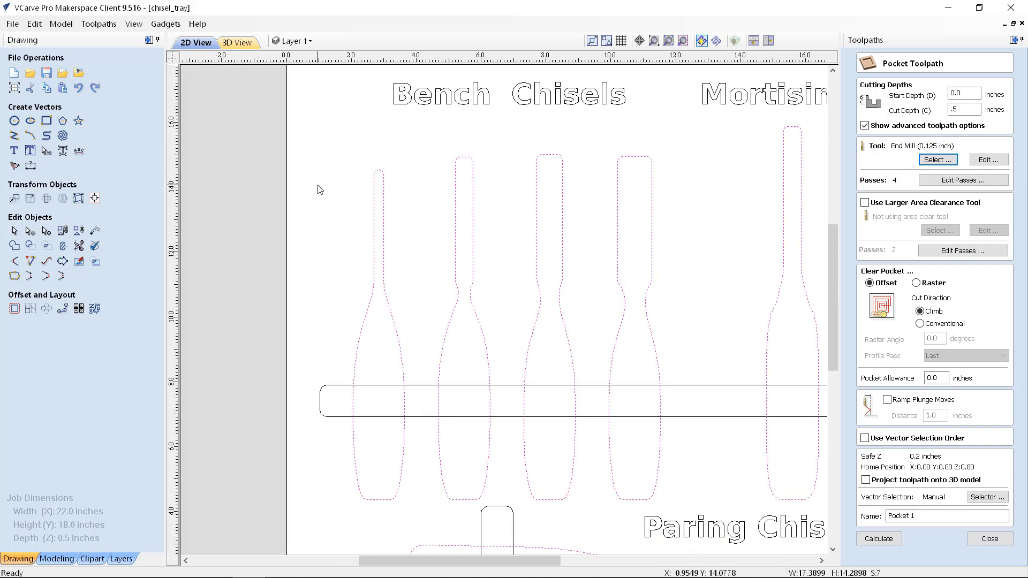
{"action": "left_click", "coordinate": [956, 160]}
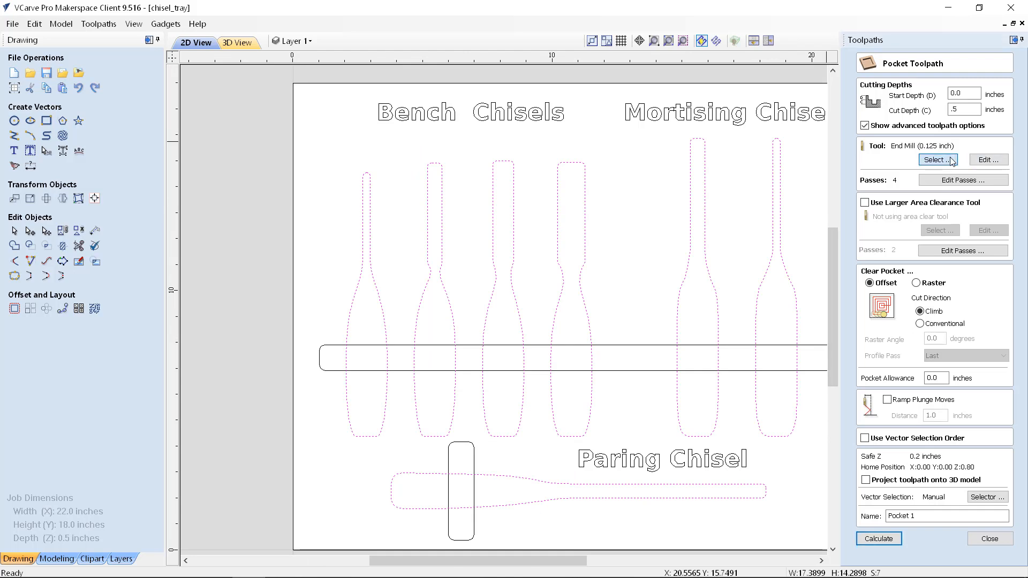
{"action": "left_click", "coordinate": [521, 158]}
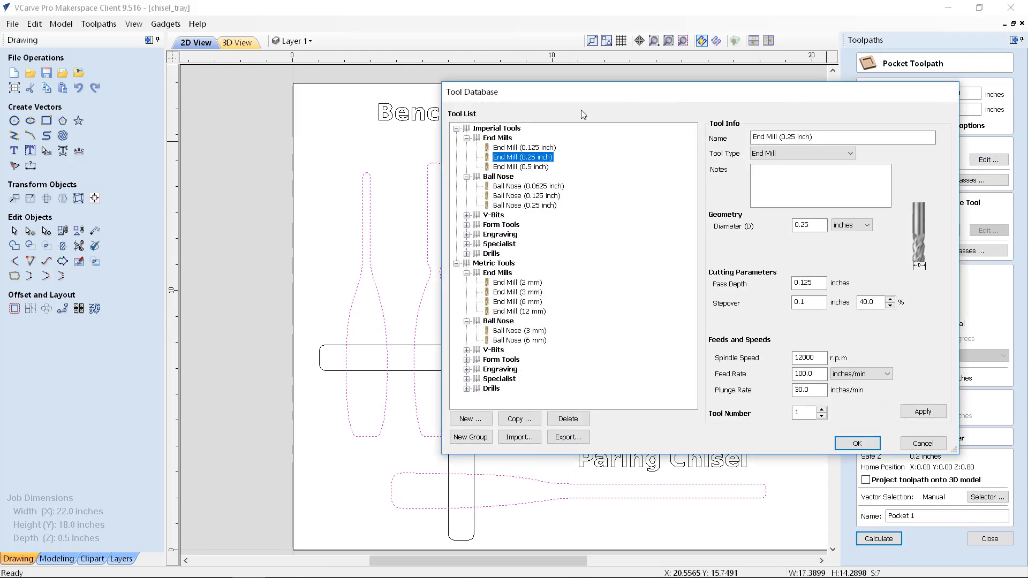
{"action": "left_click_drag", "start_coordinate": [587, 92], "coordinate": [398, 85]}
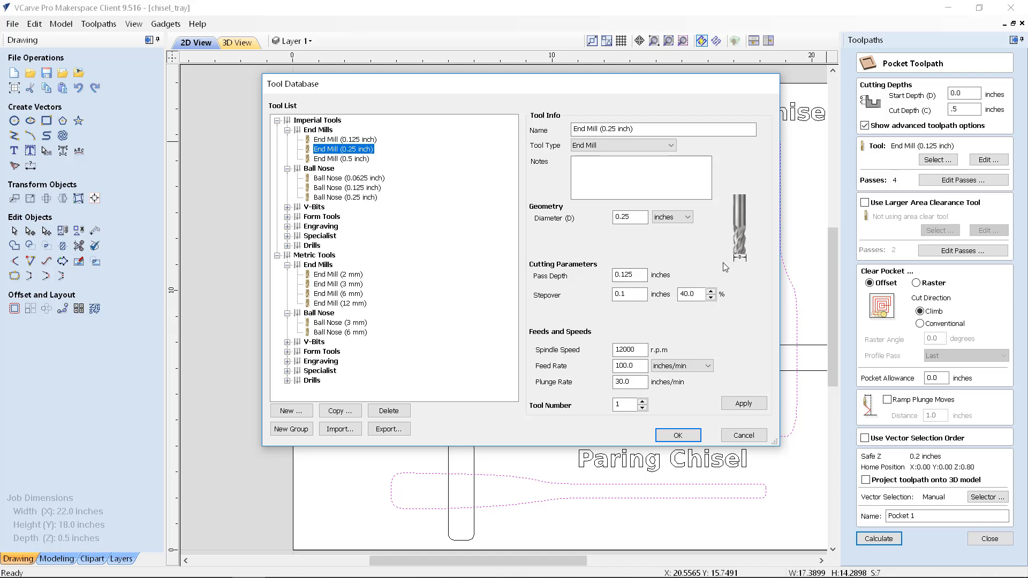
Set the 0.25 inch end mill's pass depth to .25 inches
{"action": "left_click", "coordinate": [640, 276]}
{"action": "double_click", "coordinate": [639, 276]}
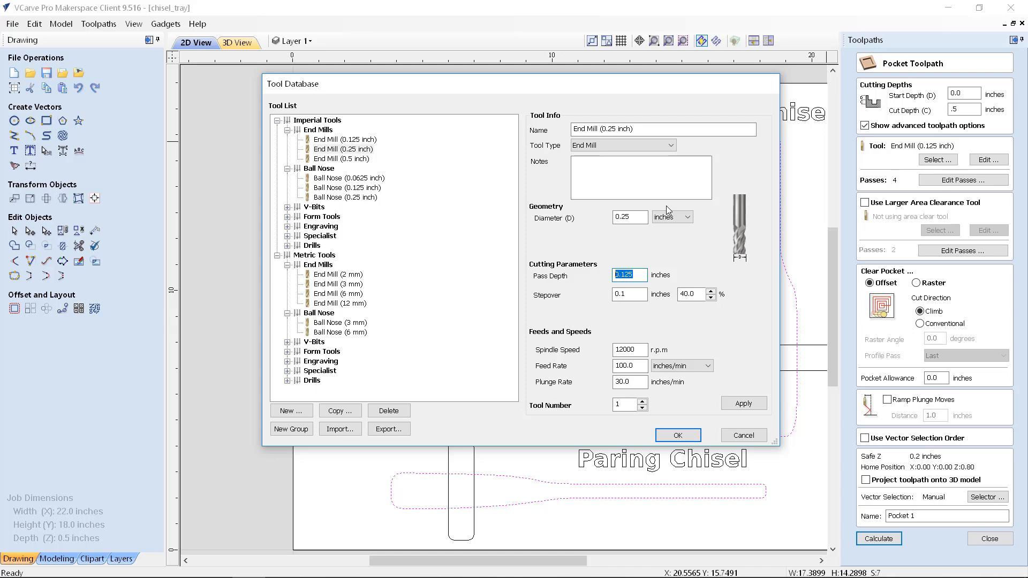
{"action": "type", "text": ".25"}
{"action": "left_click", "coordinate": [634, 296]}
{"action": "left_click", "coordinate": [636, 298]}
{"action": "left_click_drag", "start_coordinate": [634, 217], "coordinate": [612, 219]}
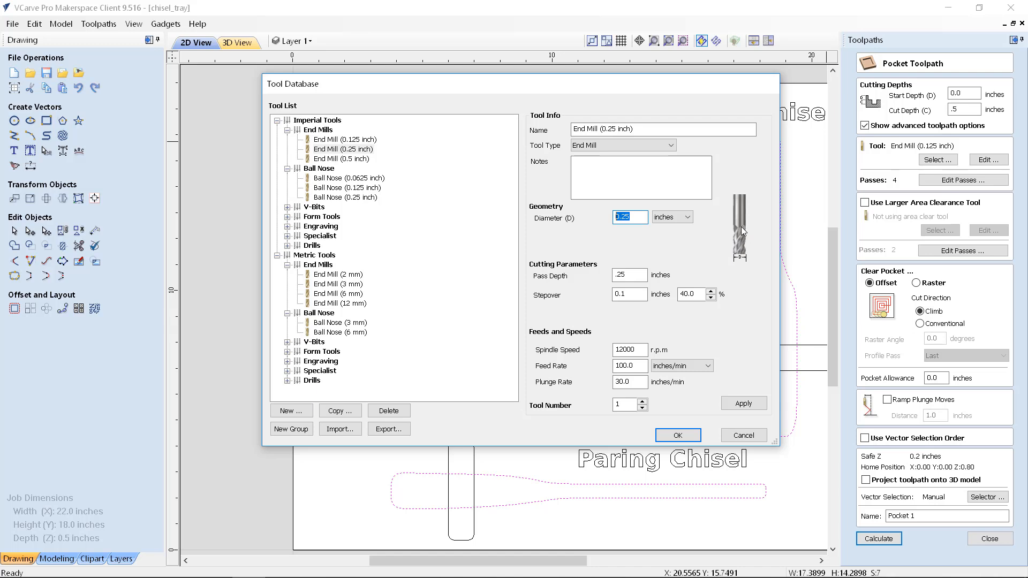
{"action": "left_click", "coordinate": [678, 293]}
{"action": "left_click", "coordinate": [690, 293]}
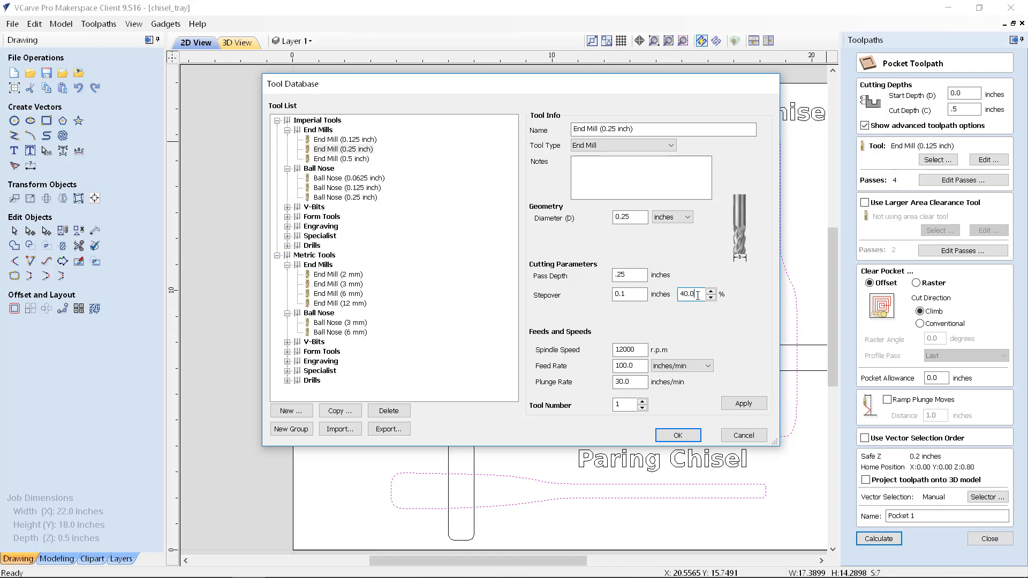
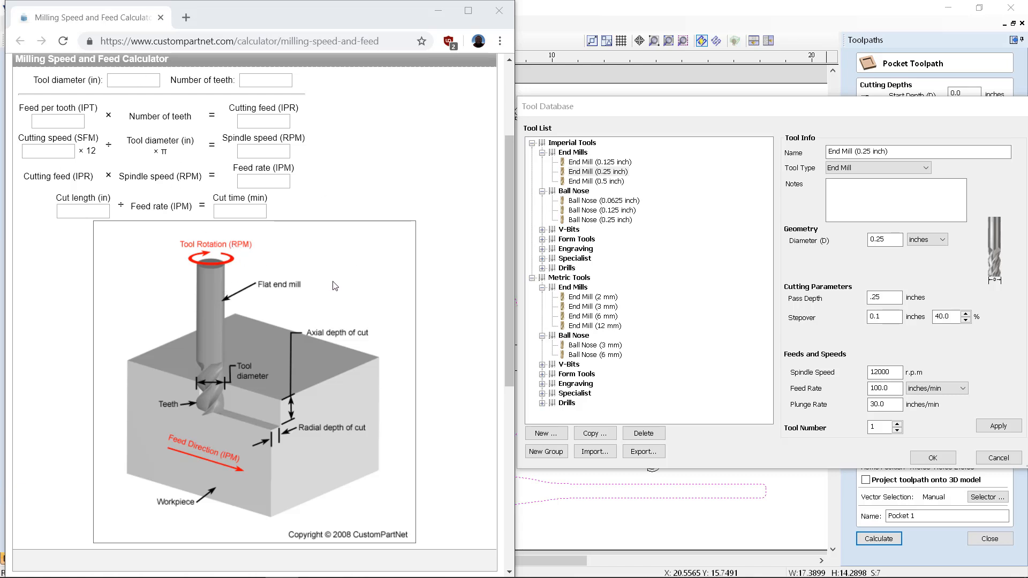
In the browser's Milling Speed and Feed Calculator, enter a tool diameter of .5 in and a cutting speed of 500 SFM
{"action": "left_click", "coordinate": [125, 80]}
{"action": "type", "text": ".5"}
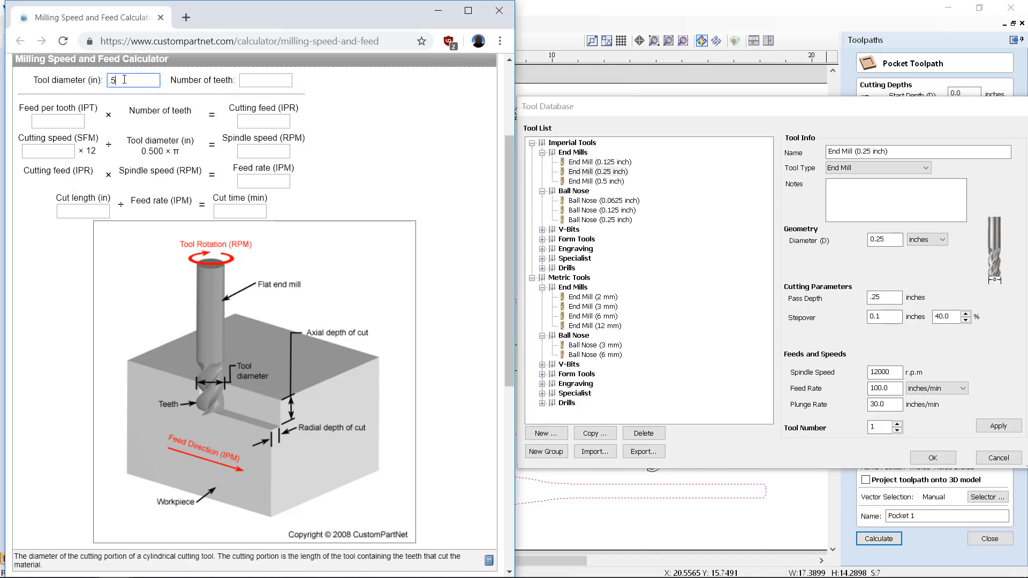
{"action": "left_click", "coordinate": [45, 152]}
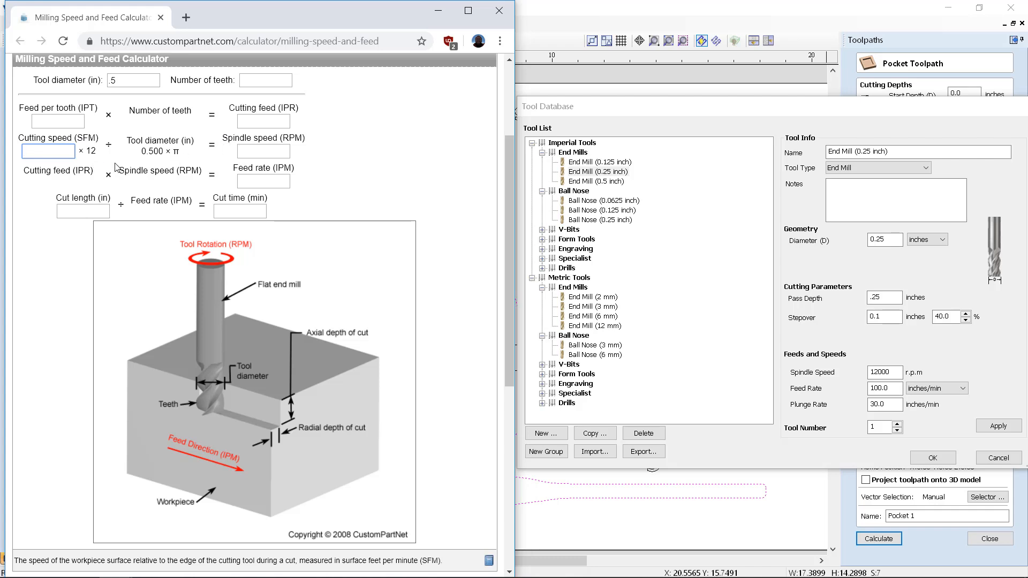
{"action": "type", "text": "500"}
{"action": "key", "text": "Tab"}
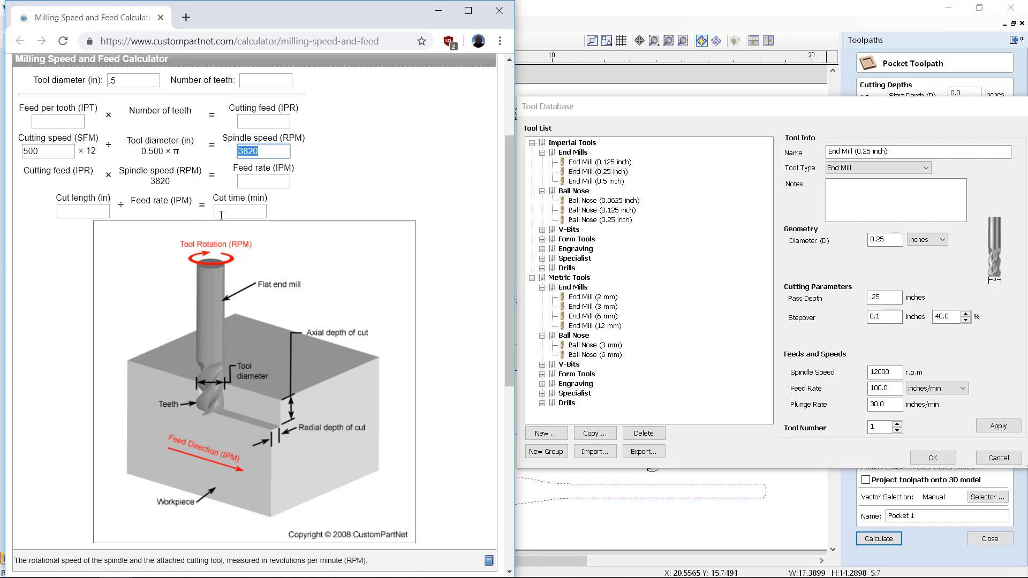
Change the calculator's tool diameter to .25 in to recompute the spindle speed
{"action": "left_click", "coordinate": [112, 80]}
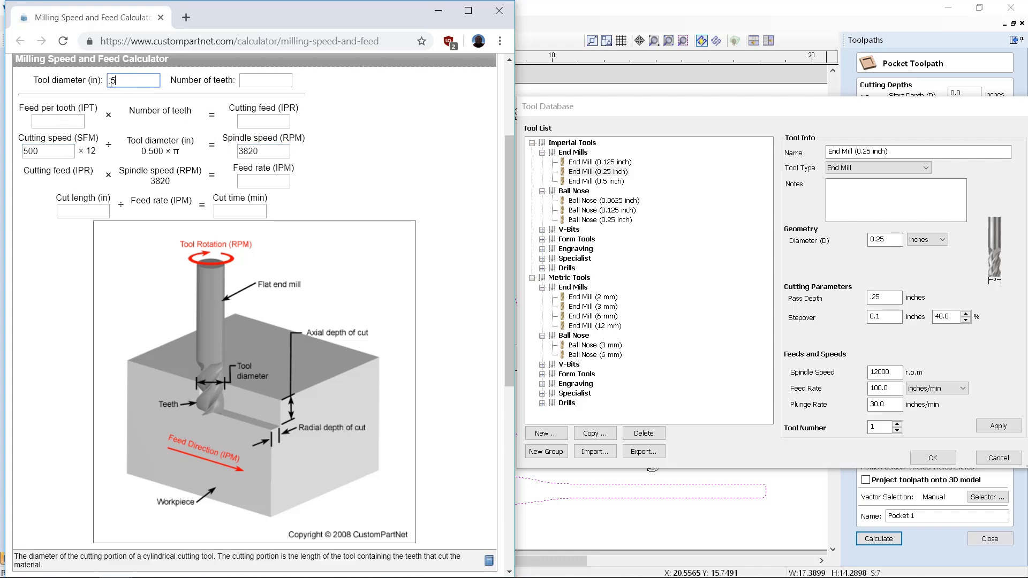
{"action": "type", "text": "2"}
{"action": "key", "text": "Tab"}
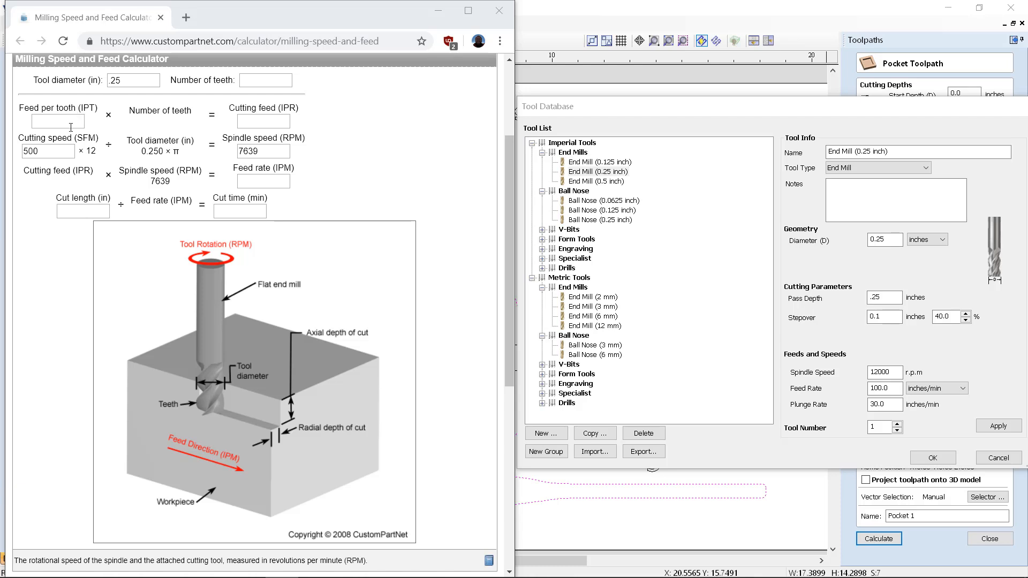
Enter a feed per tooth of .005 IPT and 2 teeth to calculate the cutting feed and feed rate
{"action": "mouse_move", "coordinate": [72, 123]}
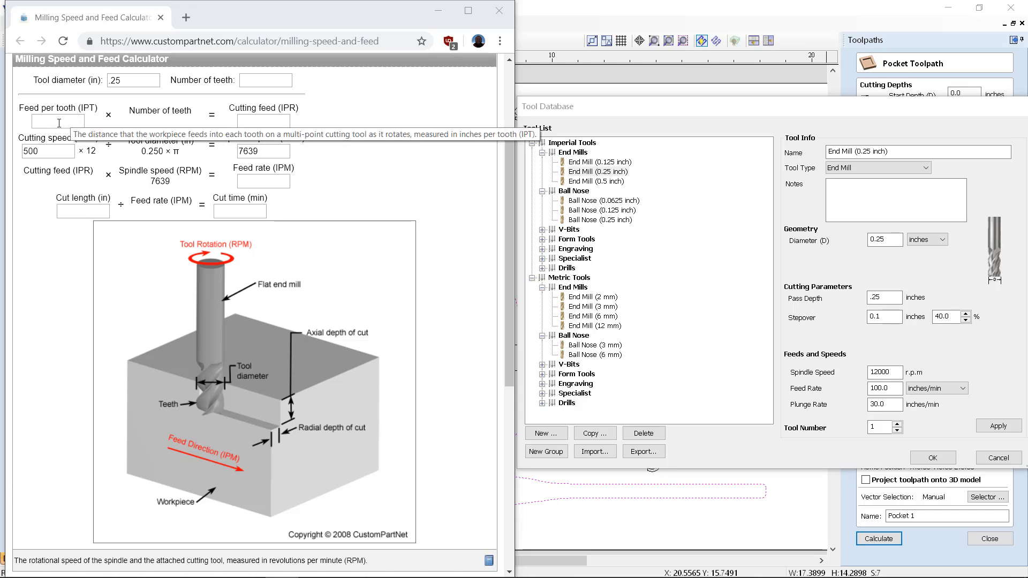
{"action": "left_click", "coordinate": [54, 122]}
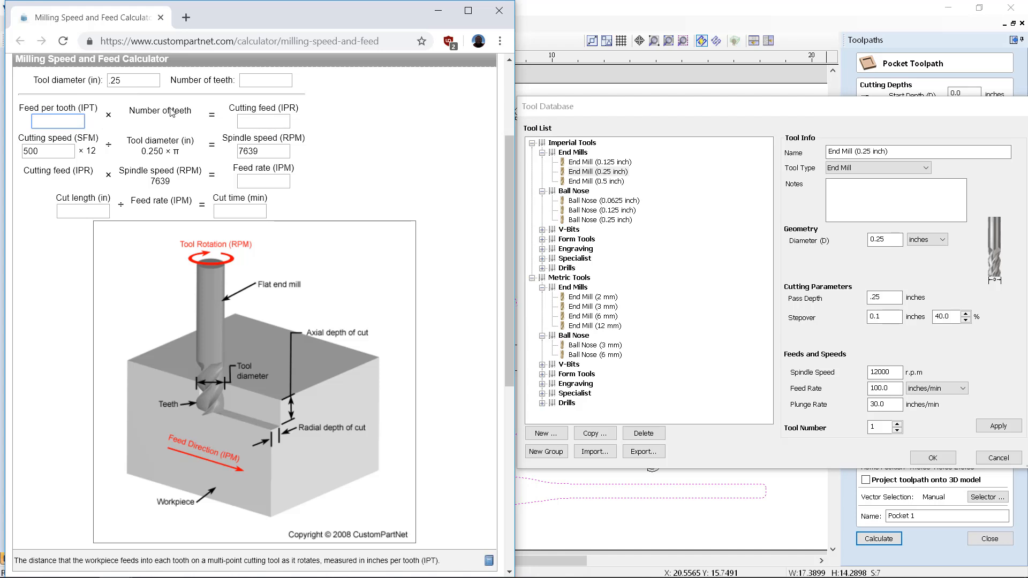
{"action": "double_click", "coordinate": [251, 151]}
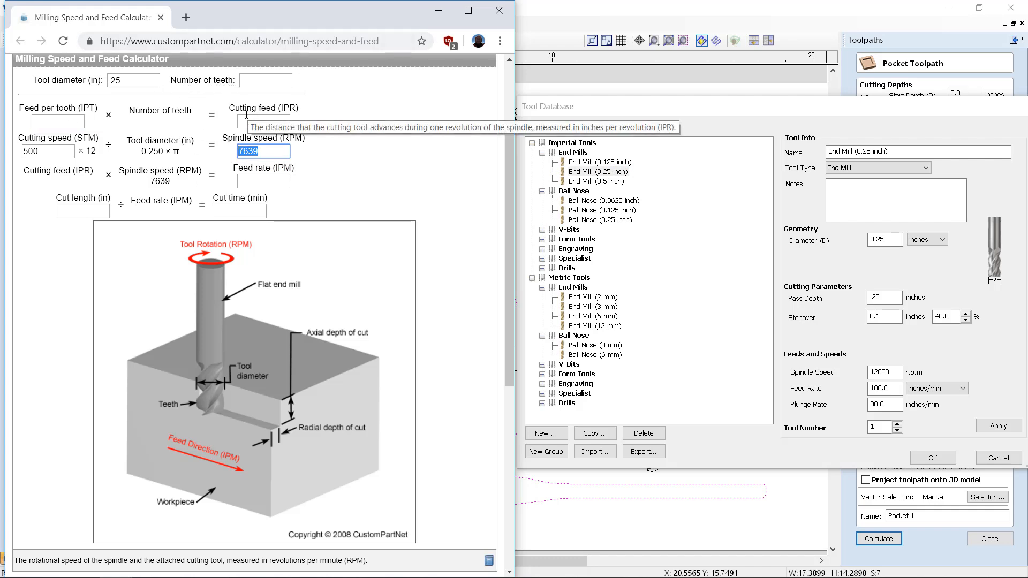
{"action": "left_click", "coordinate": [62, 121]}
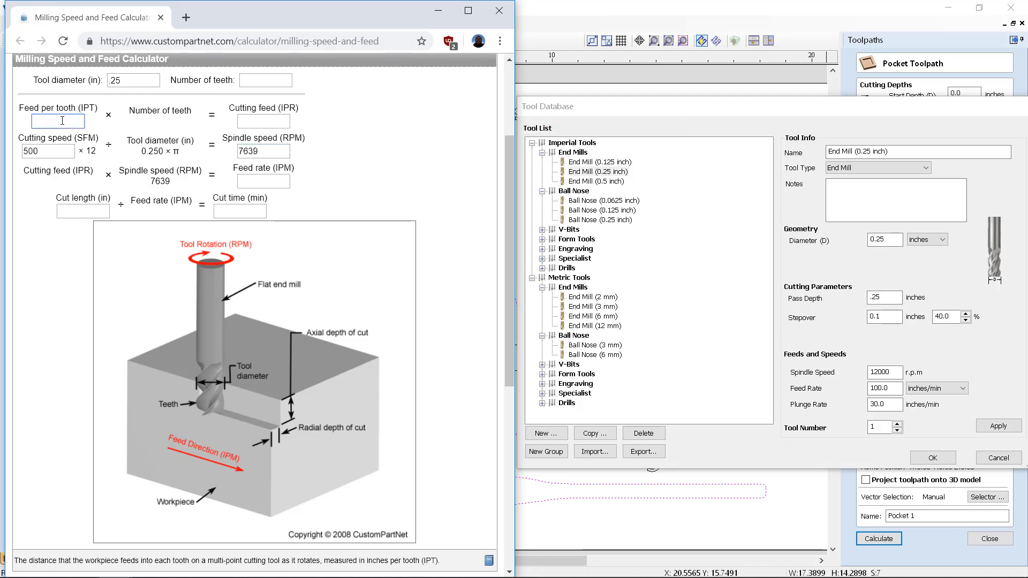
{"action": "type", "text": ".005"}
{"action": "left_click", "coordinate": [254, 77]}
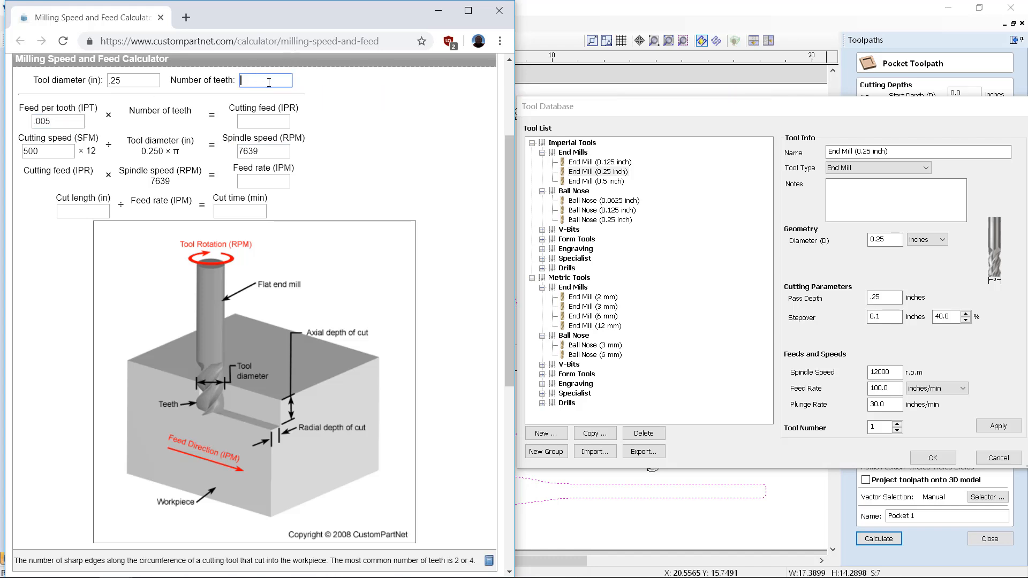
{"action": "type", "text": "2"}
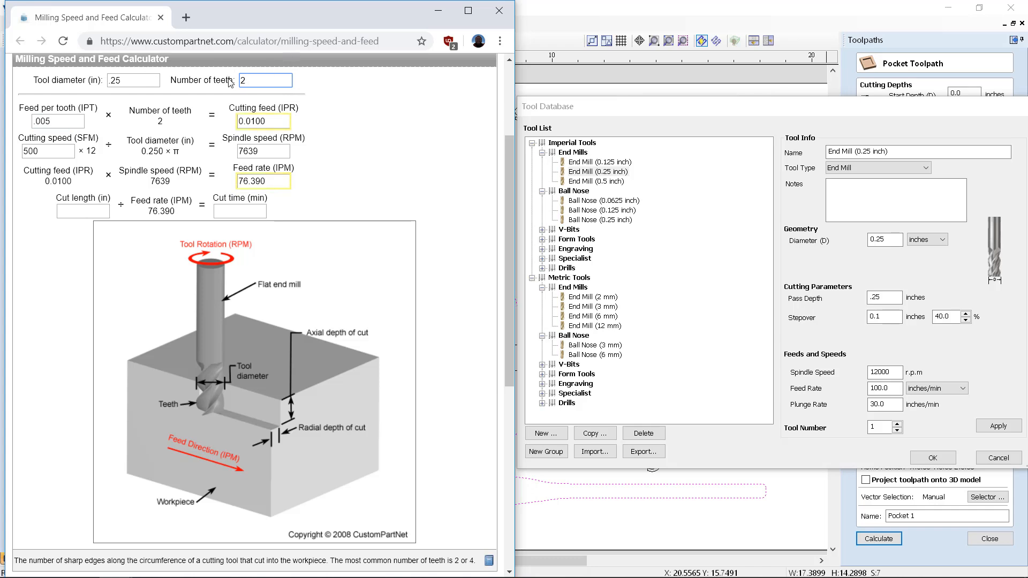
{"action": "left_click", "coordinate": [263, 181]}
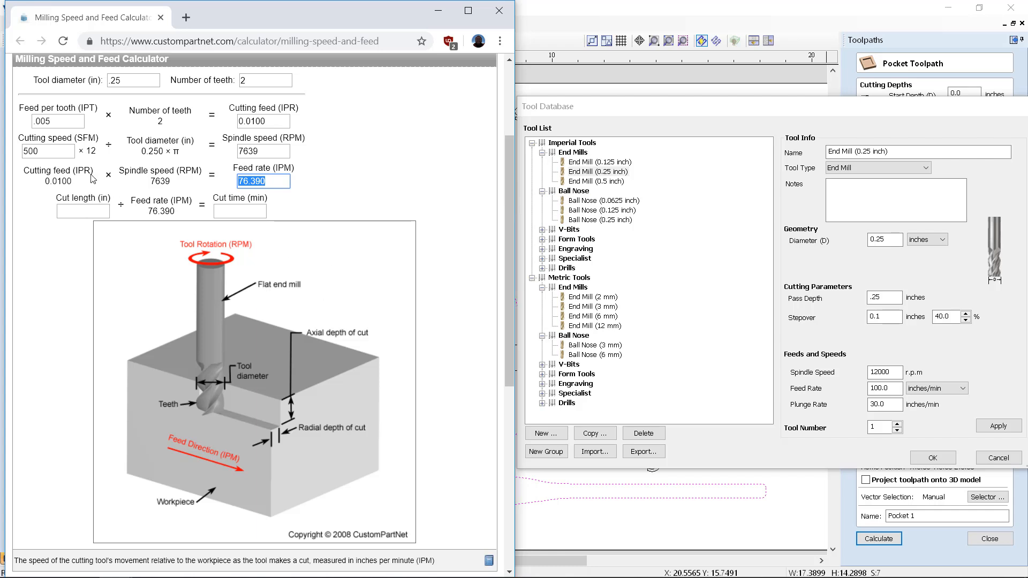
{"action": "left_click", "coordinate": [60, 121]}
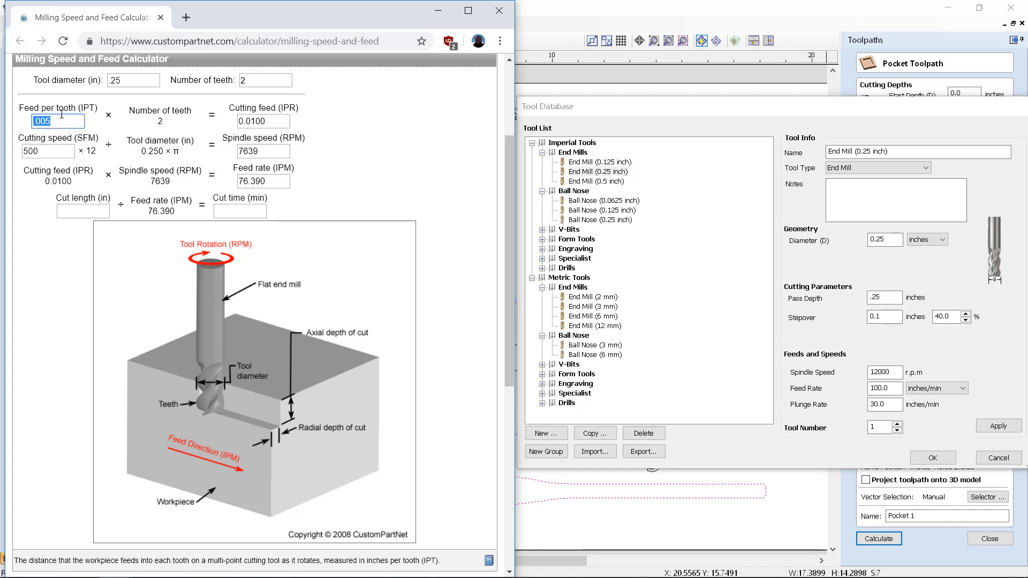
{"action": "left_click", "coordinate": [56, 151]}
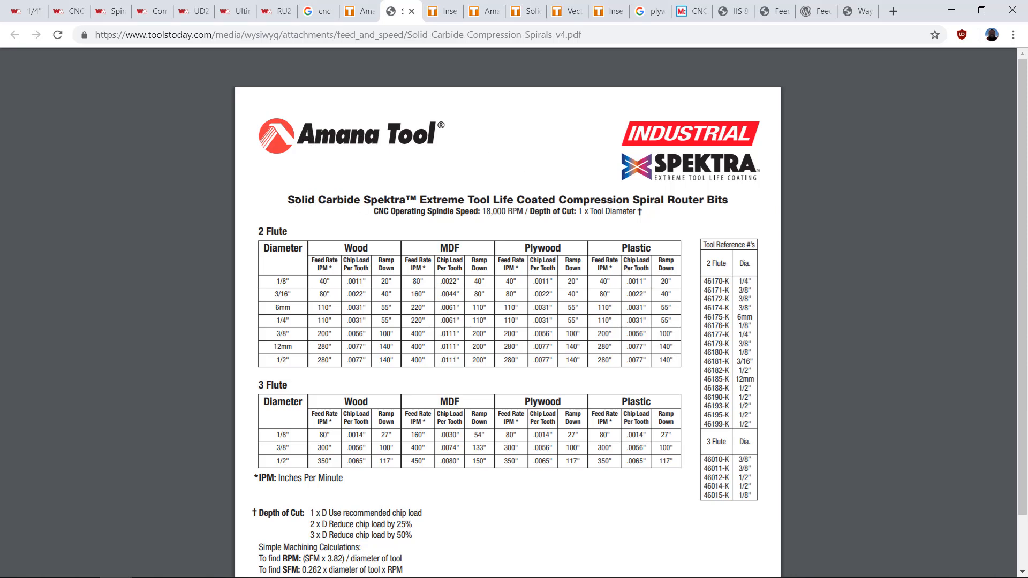
Examine the Amana compression spiral chart for operating spindle speed, depth of cut and chip load per tooth in wood
{"action": "left_click_drag", "start_coordinate": [289, 202], "coordinate": [601, 201]}
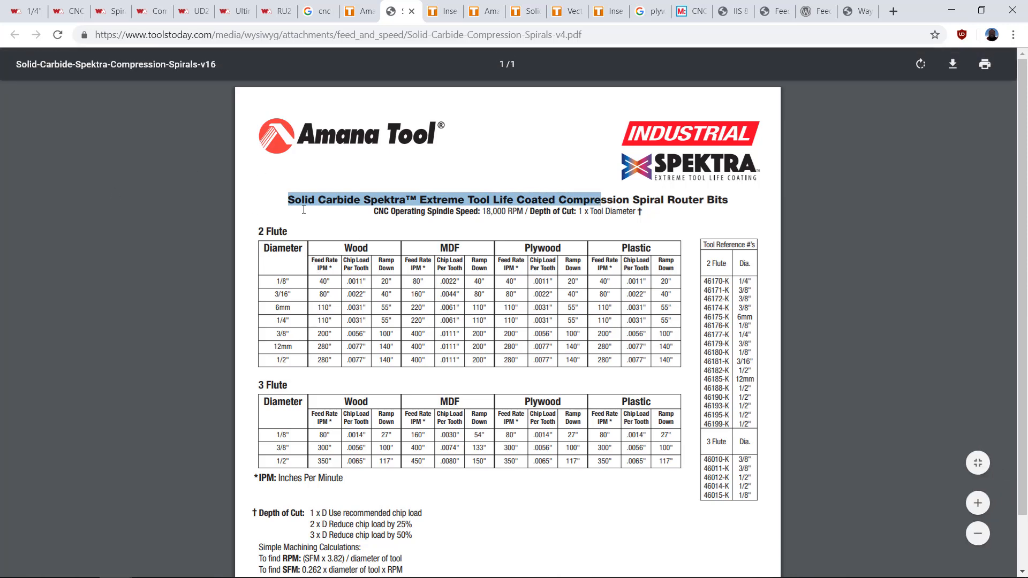
{"action": "scroll", "coordinate": [322, 227], "scroll_direction": "down", "scroll_amount": 1}
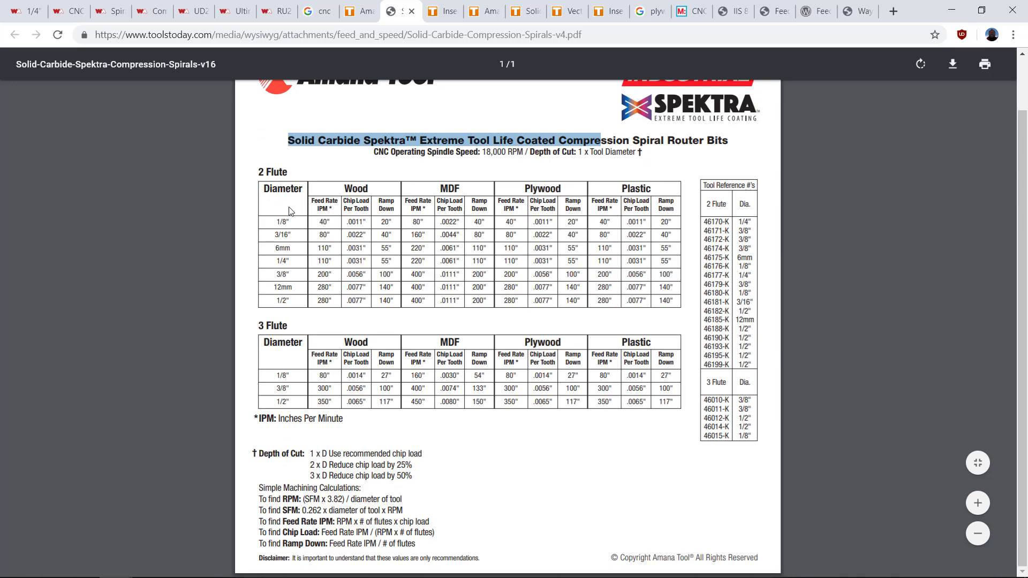
{"action": "left_click_drag", "start_coordinate": [481, 152], "coordinate": [633, 155]}
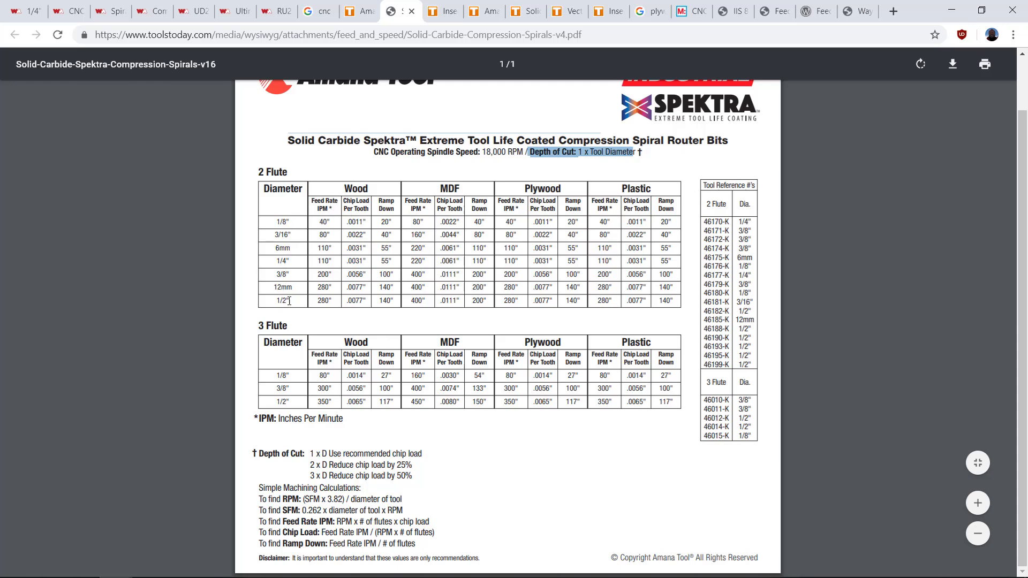
{"action": "left_click_drag", "start_coordinate": [343, 202], "coordinate": [368, 224]}
{"action": "double_click", "coordinate": [356, 235]}
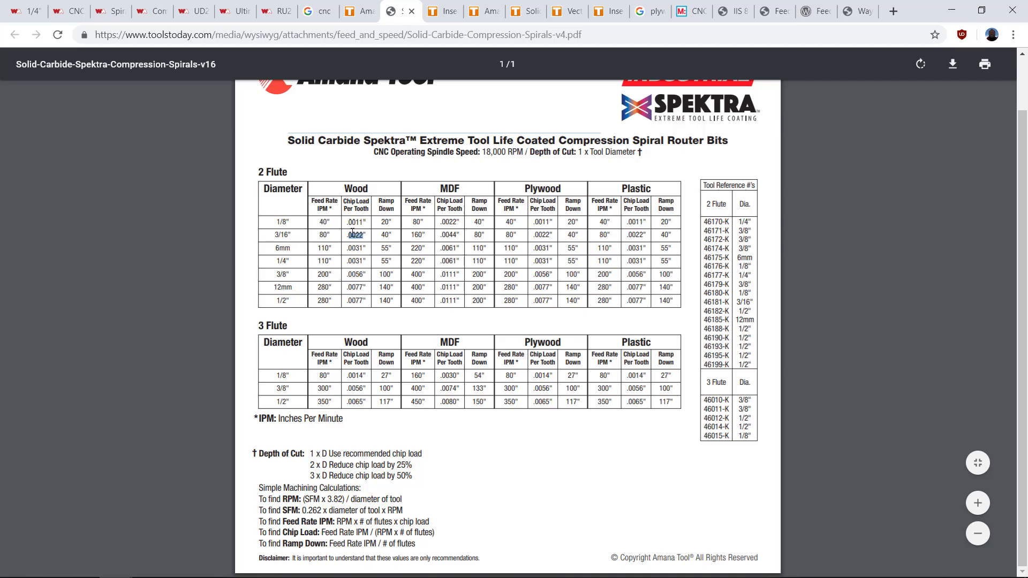
{"action": "key", "text": "alt+Tab"}
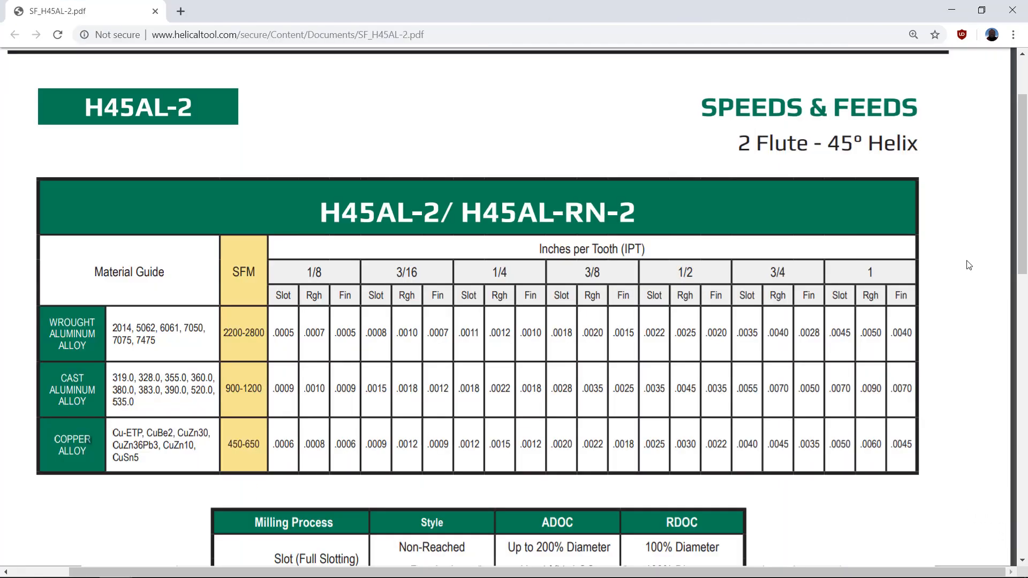
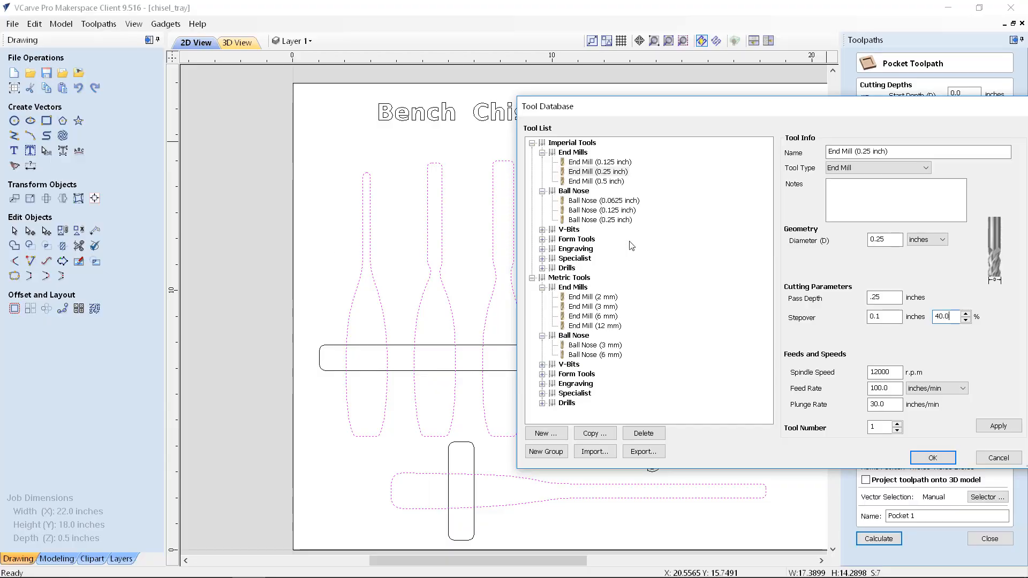
In VCarve Pro's tool database, set the 0.25 inch end mill's spindle speed to 20000 r.p.m
{"action": "left_click_drag", "start_coordinate": [741, 107], "coordinate": [403, 97]}
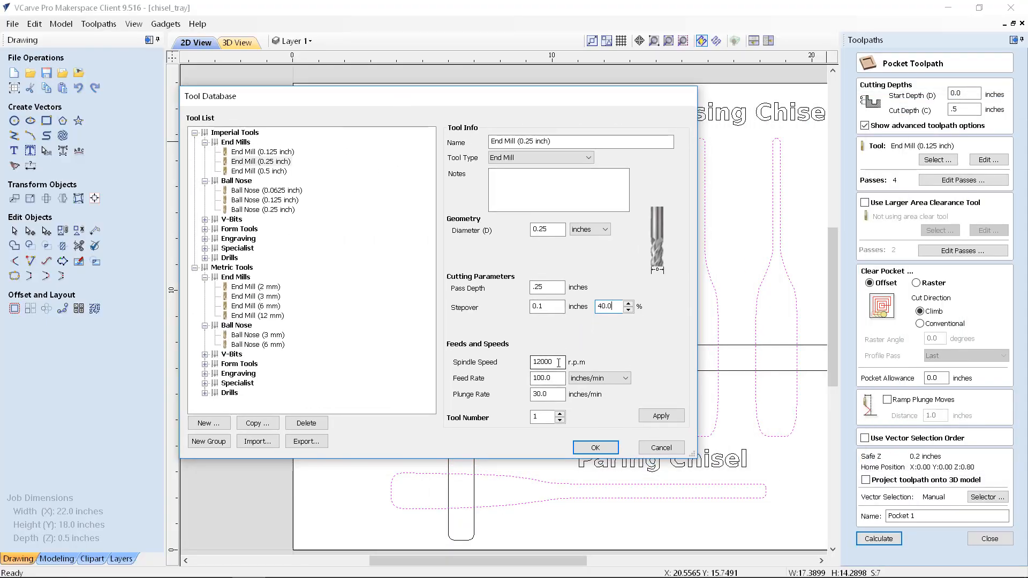
{"action": "double_click", "coordinate": [560, 362]}
{"action": "left_click_drag", "start_coordinate": [533, 378], "coordinate": [563, 378]}
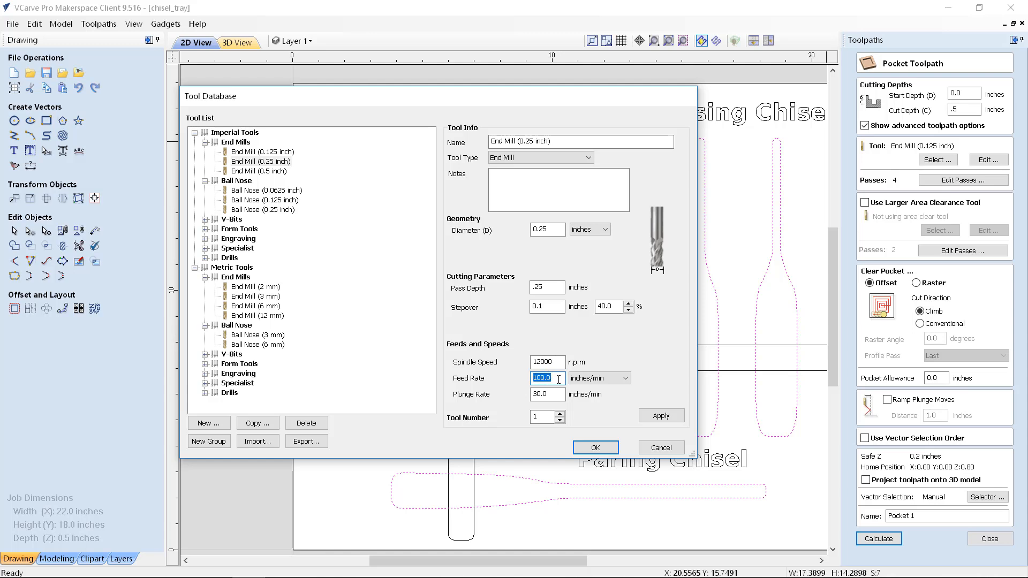
{"action": "left_click_drag", "start_coordinate": [558, 361], "coordinate": [525, 361]}
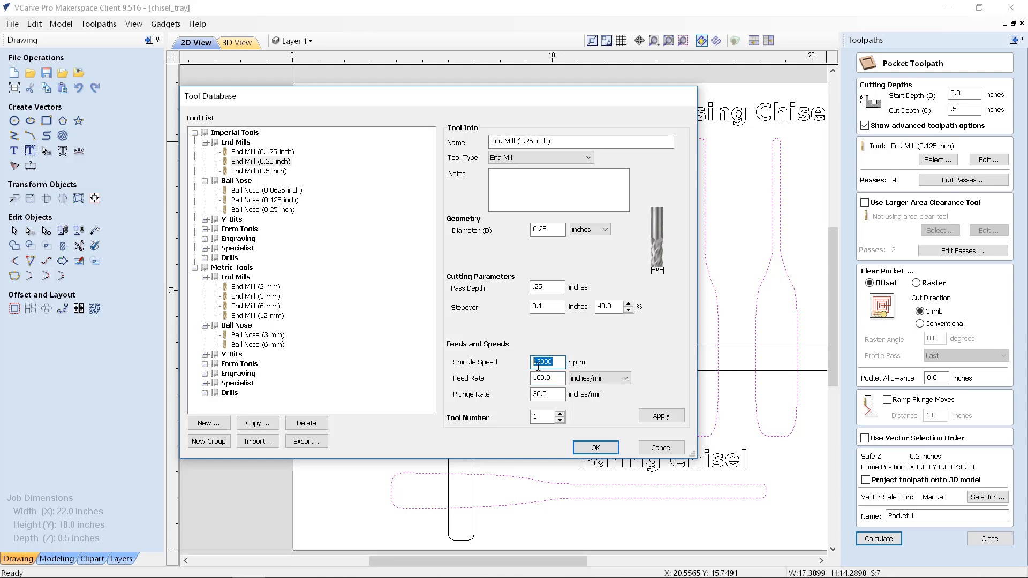
{"action": "left_click", "coordinate": [531, 378]}
{"action": "key", "text": "shift+Tab"}
{"action": "type", "text": "20000"}
{"action": "left_click_drag", "start_coordinate": [562, 363], "coordinate": [526, 359]}
Set the end mill's feed rate to 200 inches/min and use this tool for the pocket toolpath
{"action": "left_click", "coordinate": [539, 377]}
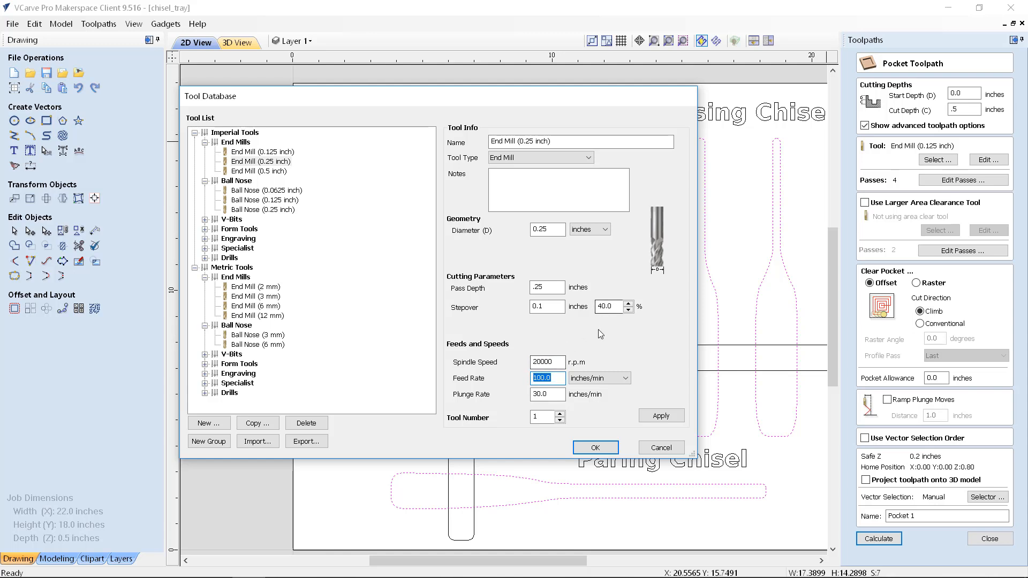
{"action": "type", "text": "200"}
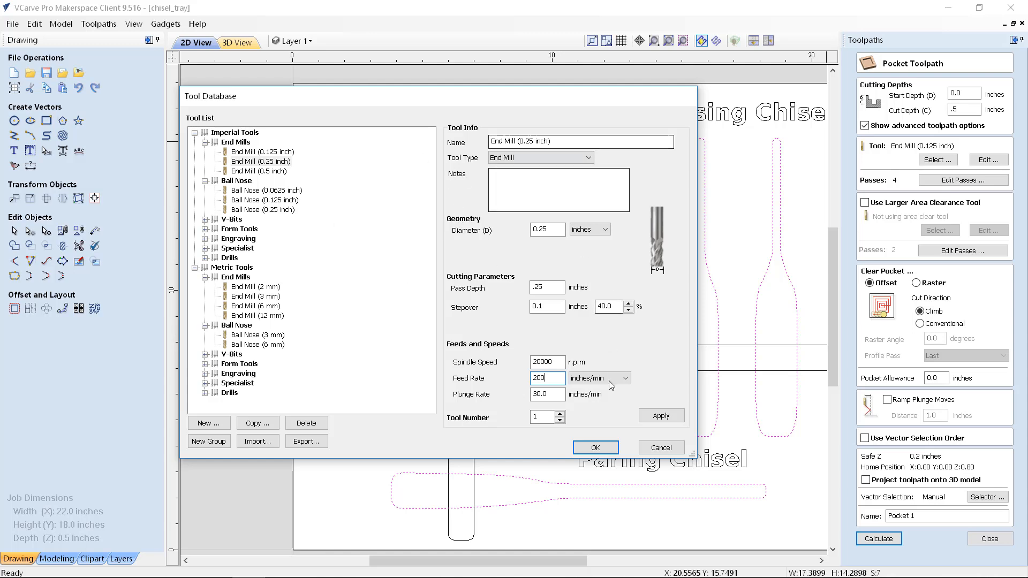
{"action": "left_click", "coordinate": [596, 448]}
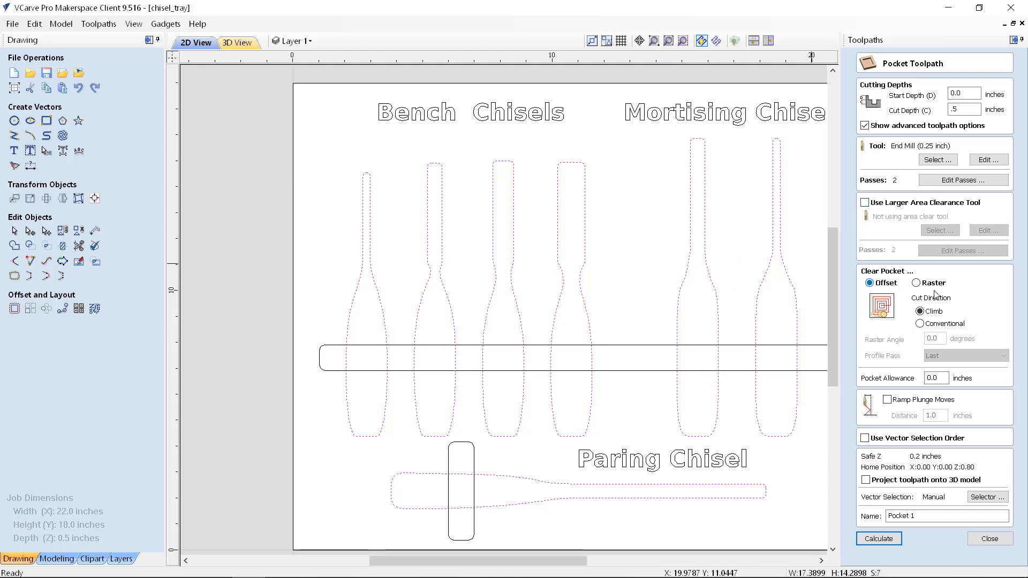
Try the Raster clearing strategy for the pocket and return to Offset
{"action": "left_click", "coordinate": [917, 284]}
{"action": "left_click", "coordinate": [887, 283]}
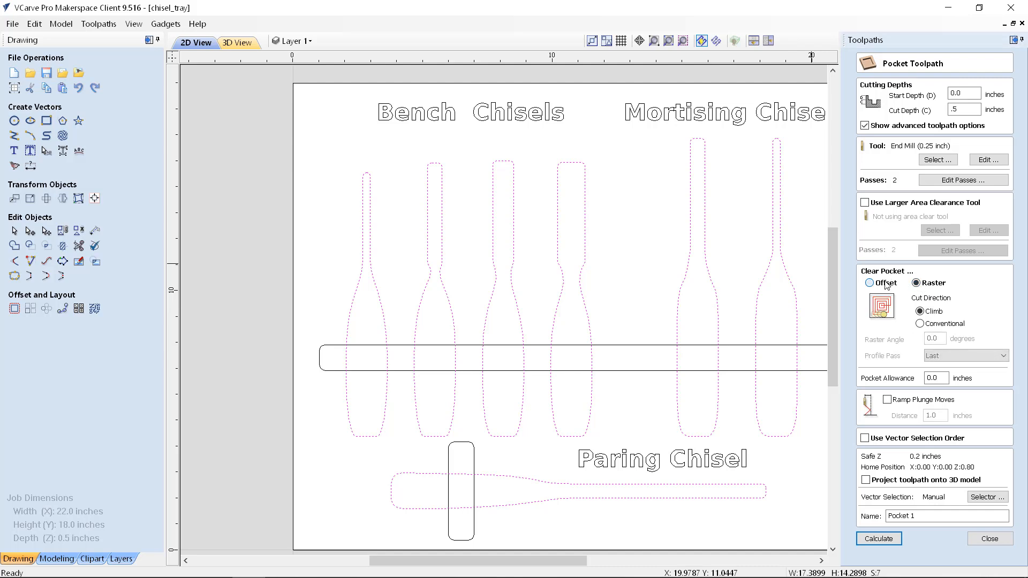
{"action": "left_click", "coordinate": [917, 283]}
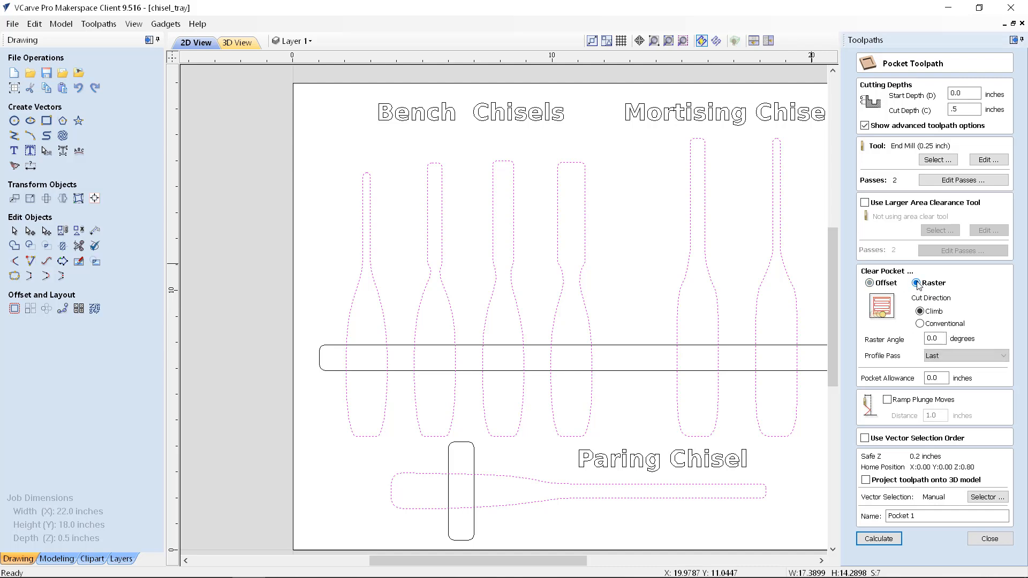
{"action": "left_click", "coordinate": [871, 282]}
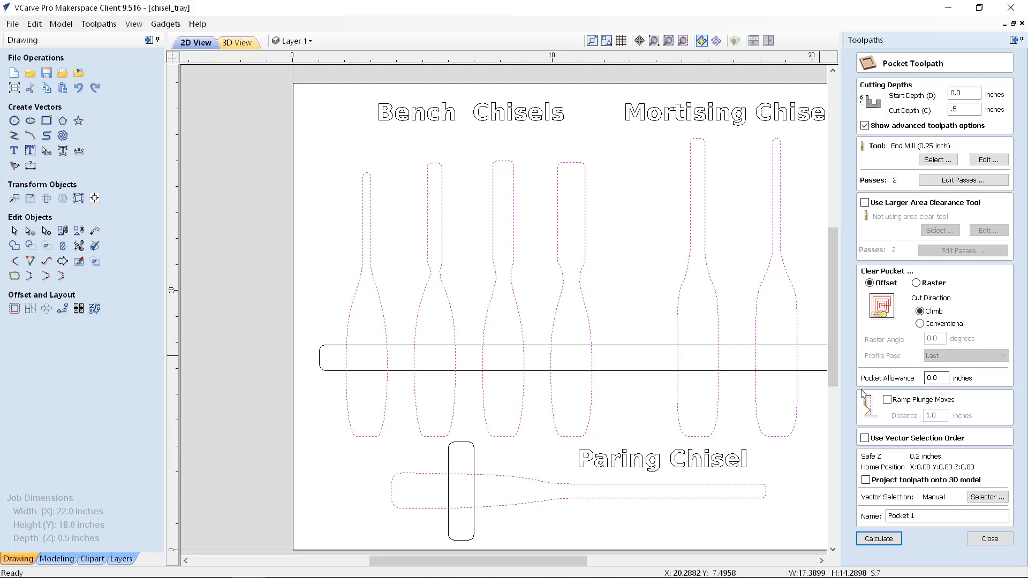
Enable ramp plunge moves with a 1.0 inch distance, recheck the tool settings and calculate the chisel pocket toolpath
{"action": "left_click", "coordinate": [945, 378]}
{"action": "left_click", "coordinate": [888, 402]}
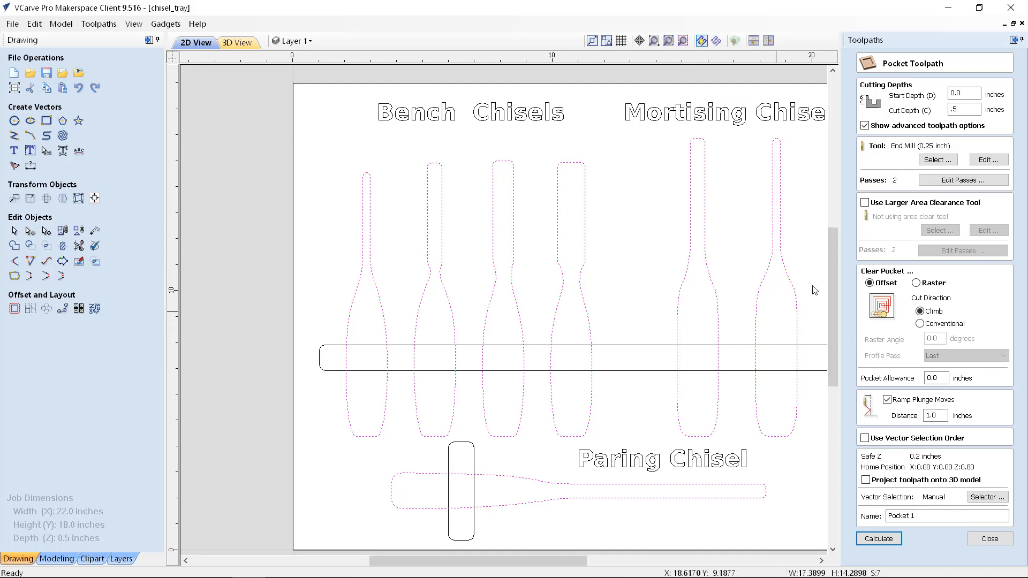
{"action": "left_click", "coordinate": [933, 159]}
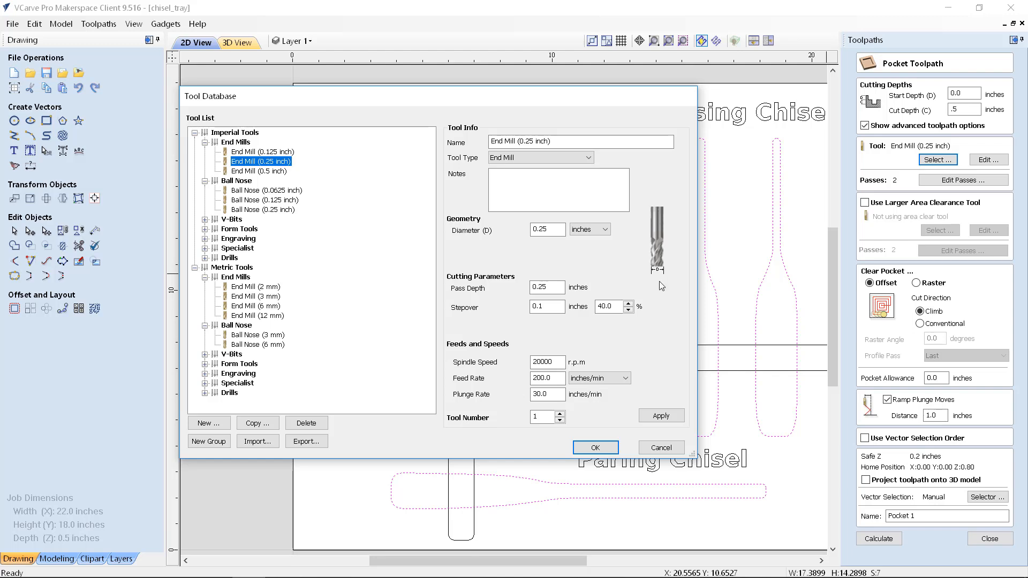
{"action": "left_click", "coordinate": [662, 448]}
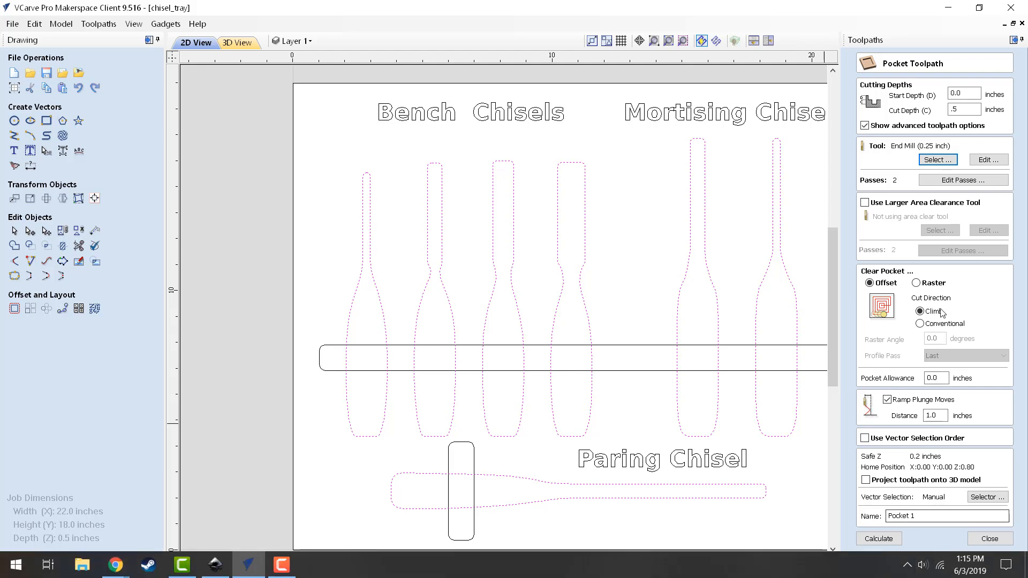
{"action": "left_click", "coordinate": [868, 540]}
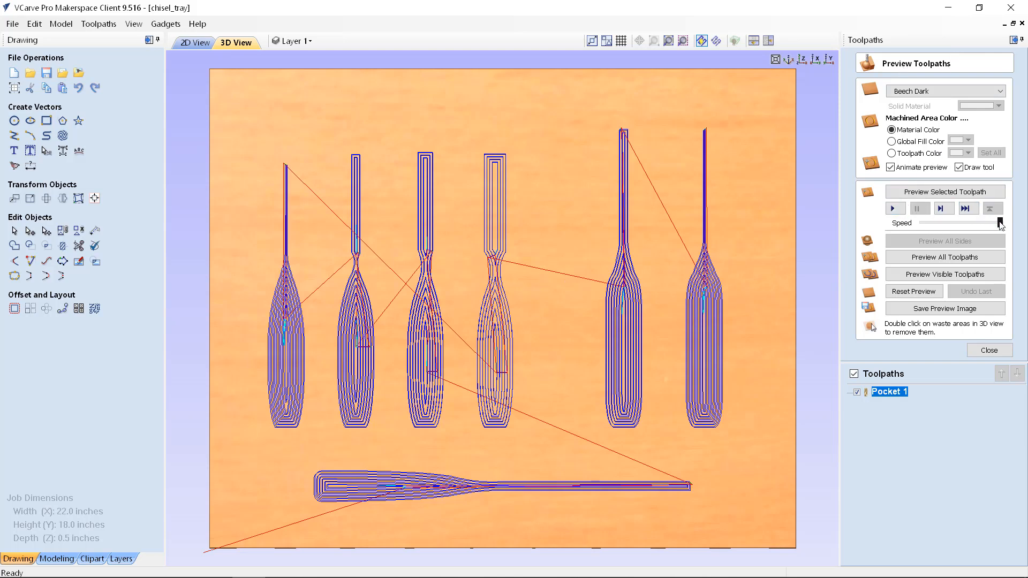
Play the animated cutting preview of Pocket 1 at a reduced speed and speed it up partway through
{"action": "left_click_drag", "start_coordinate": [999, 222], "coordinate": [948, 222]}
{"action": "left_click", "coordinate": [894, 209]}
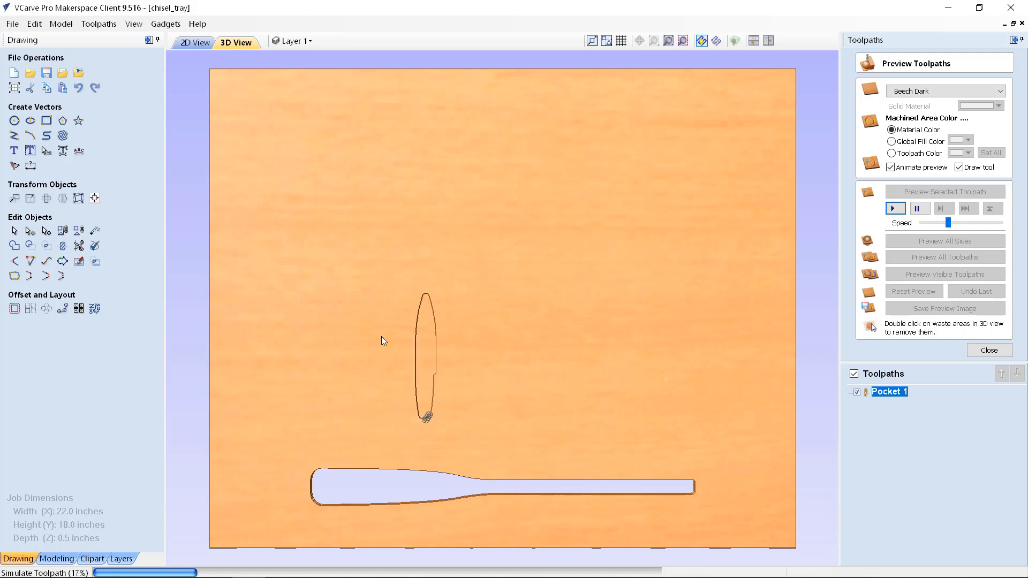
{"action": "left_click_drag", "start_coordinate": [949, 222], "coordinate": [988, 224]}
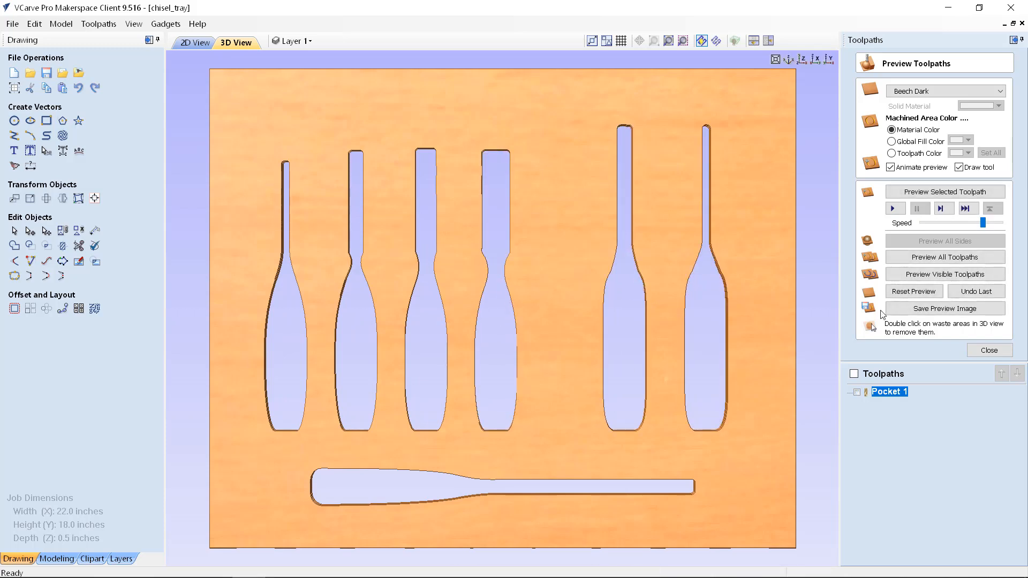
Inspect the simulated chisel pockets in 3D from close up and at an angle, and close the toolpath preview
{"action": "scroll", "coordinate": [730, 337], "scroll_direction": "up", "scroll_amount": 5}
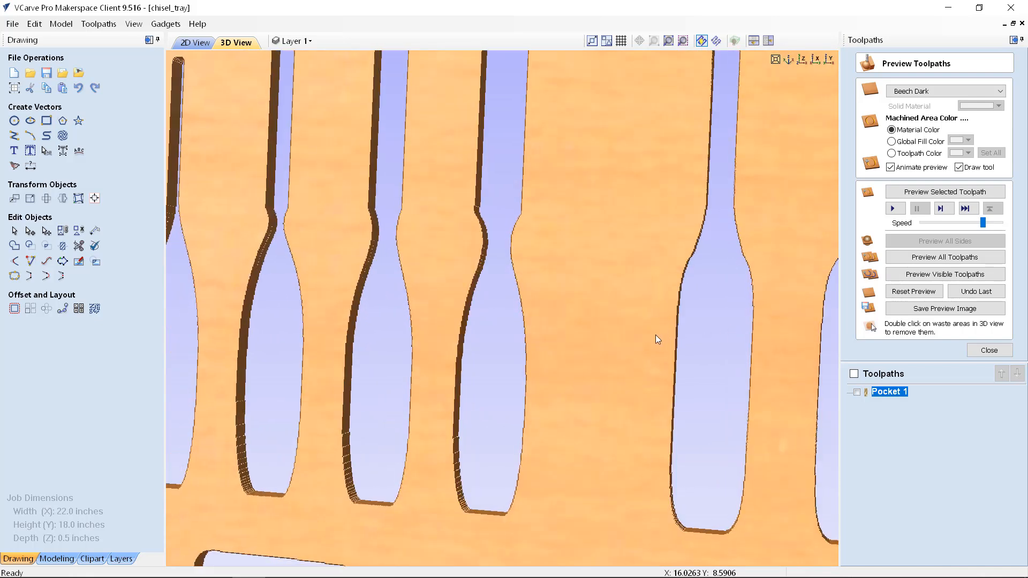
{"action": "left_click_drag", "start_coordinate": [655, 335], "coordinate": [720, 291]}
{"action": "scroll", "coordinate": [720, 292], "scroll_direction": "down", "scroll_amount": 3}
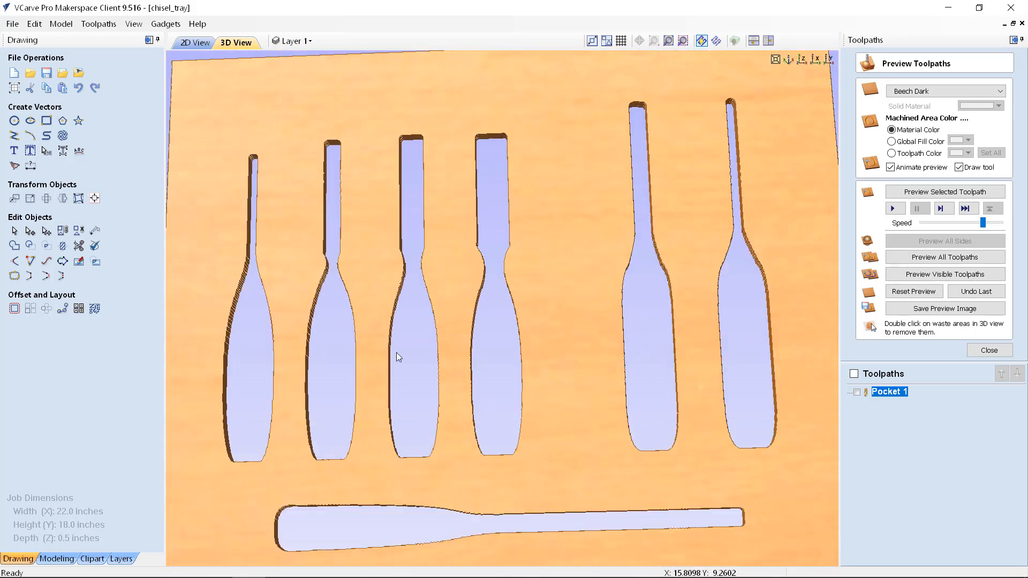
{"action": "scroll", "coordinate": [396, 352], "scroll_direction": "down", "scroll_amount": 4}
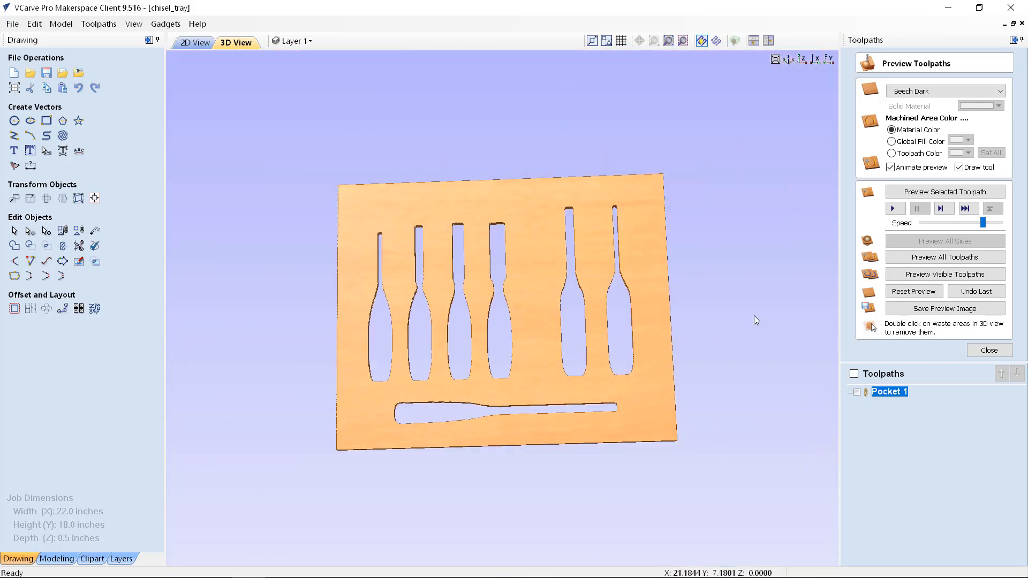
{"action": "left_click", "coordinate": [990, 351]}
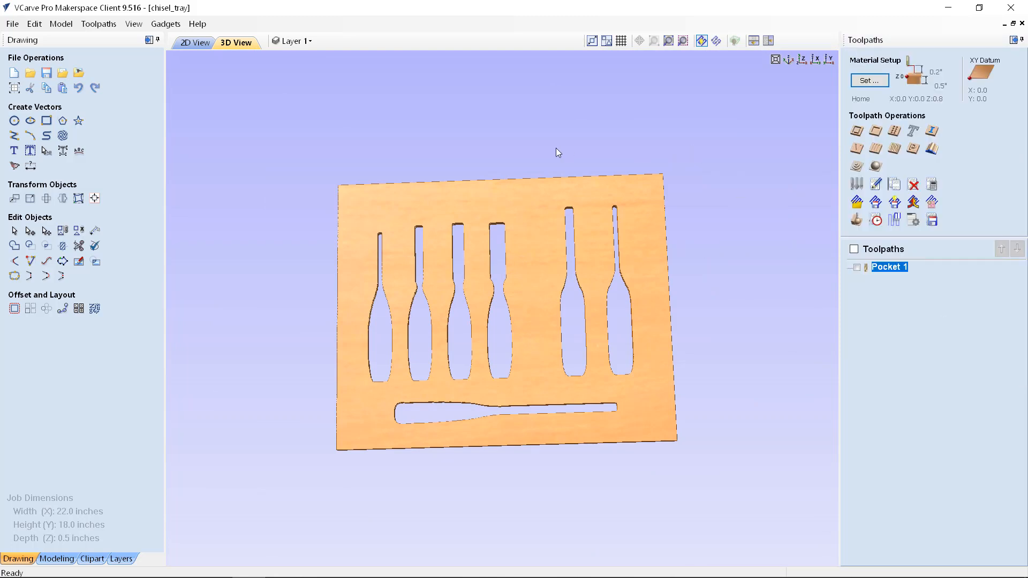
Start a pocket toolpath for the two rounded rectangles crossing the chisel outlines, with a cut depth of 0.65 inches
{"action": "left_click", "coordinate": [200, 41]}
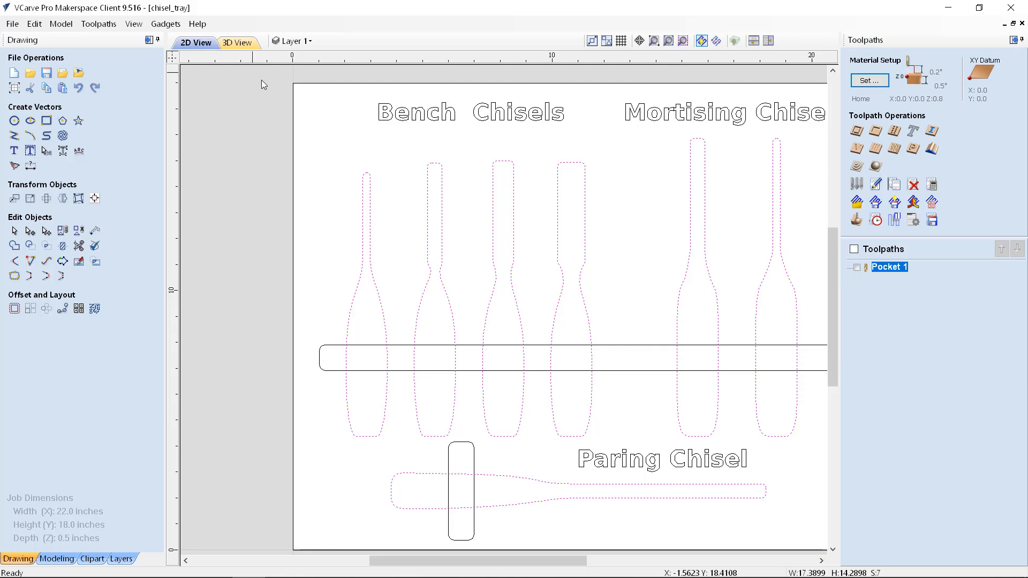
{"action": "scroll", "coordinate": [249, 235], "scroll_direction": "down", "scroll_amount": 1}
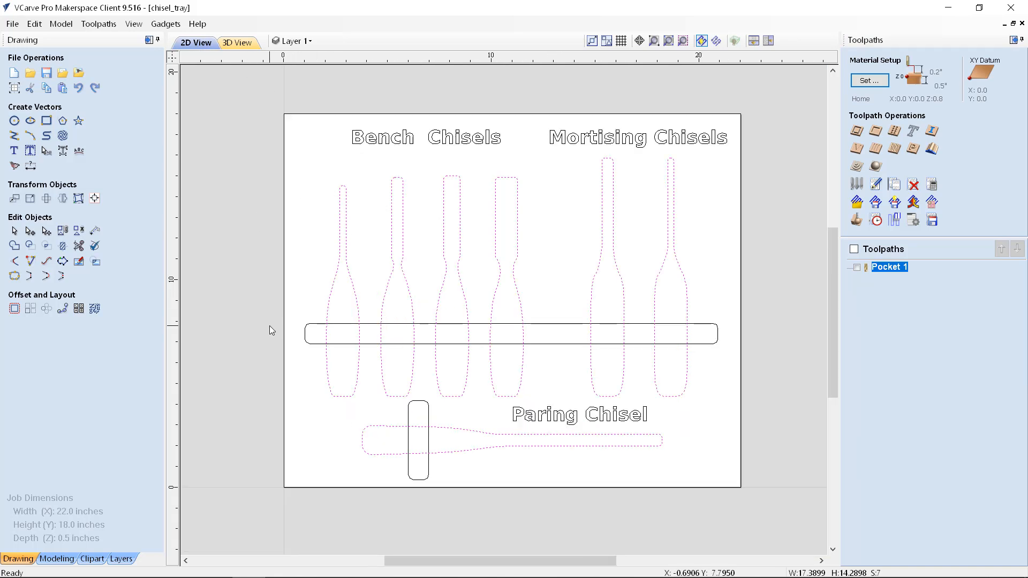
{"action": "left_click", "coordinate": [369, 327]}
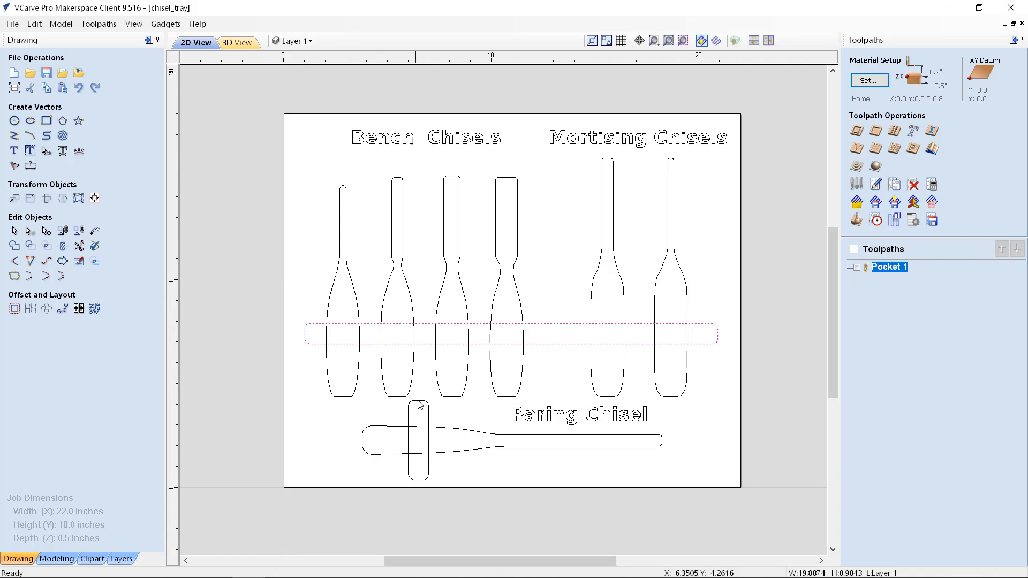
{"action": "left_click", "coordinate": [419, 403], "text": "shift"}
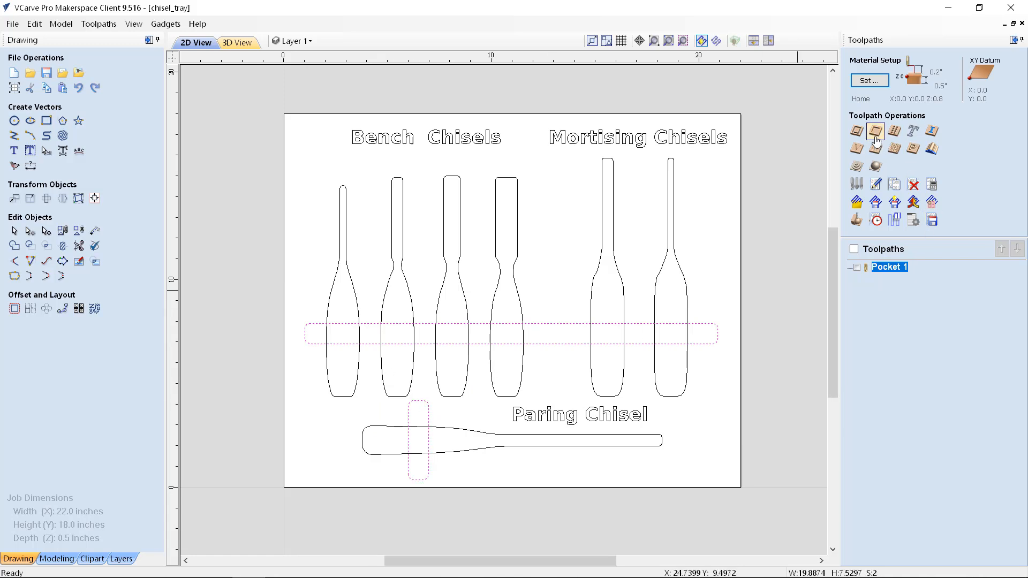
{"action": "left_click", "coordinate": [877, 133]}
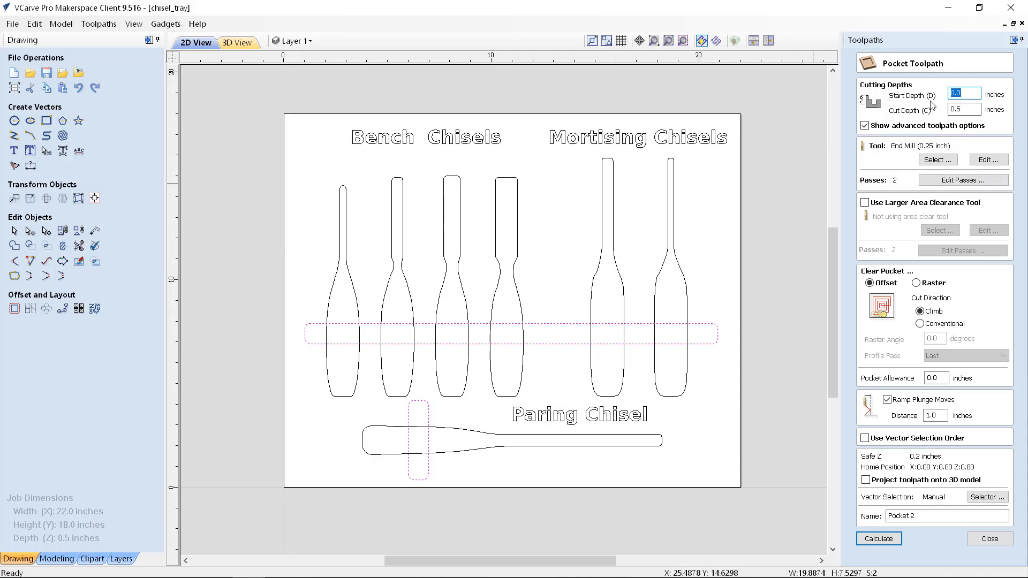
{"action": "key", "text": "Tab"}
{"action": "type", "text": "0.5"}
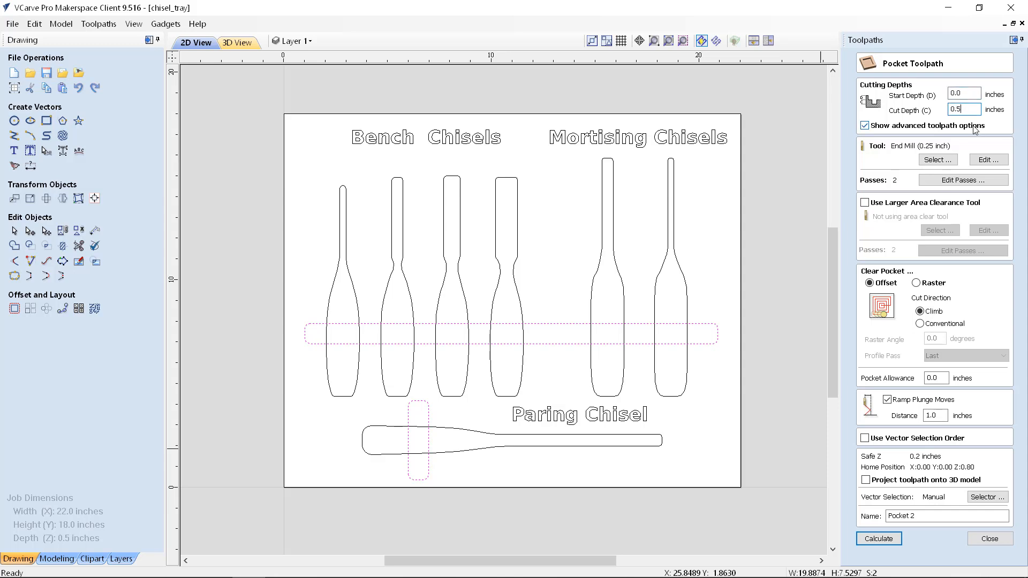
{"action": "key", "text": "BackSpace"}
{"action": "type", "text": "65"}
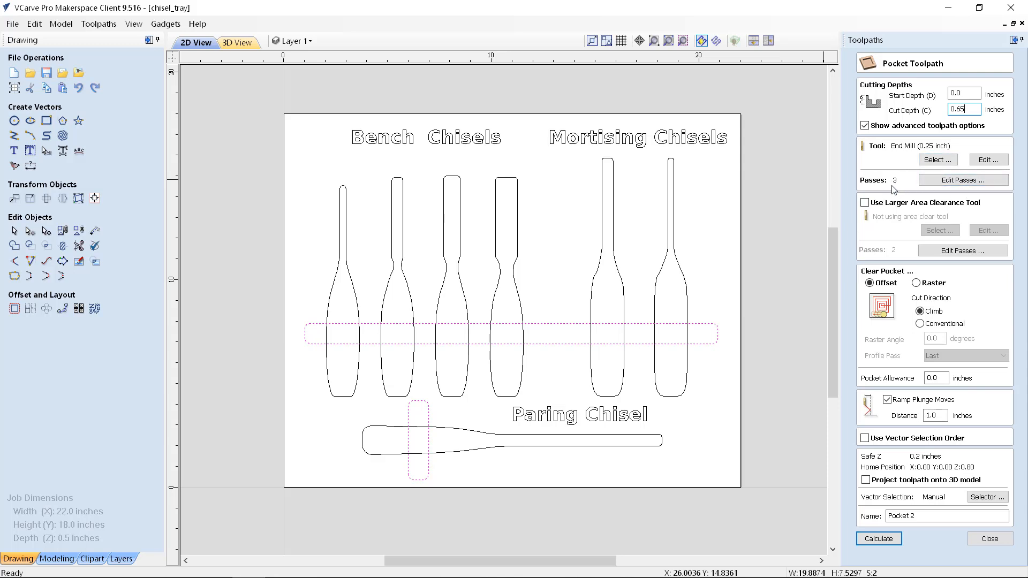
Set the number of passes for the 0.65 inch deep pocket to 2
{"action": "left_click", "coordinate": [959, 179]}
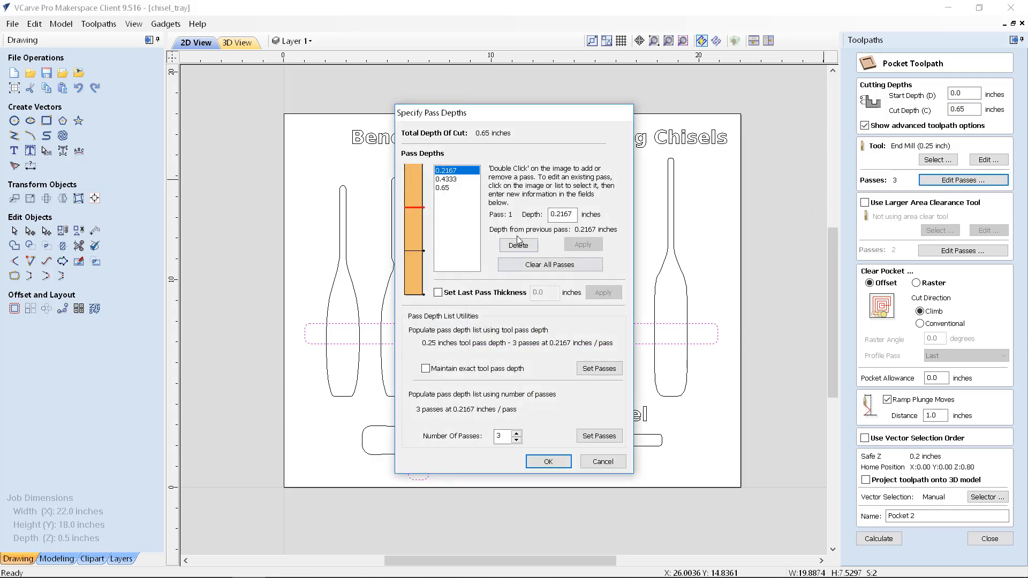
{"action": "left_click", "coordinate": [516, 440]}
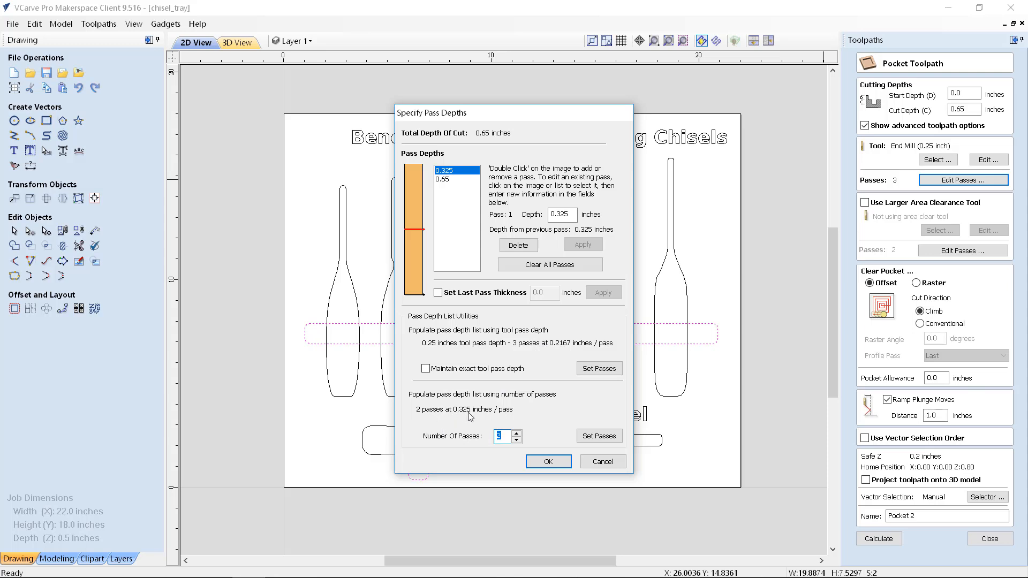
{"action": "left_click", "coordinate": [545, 462]}
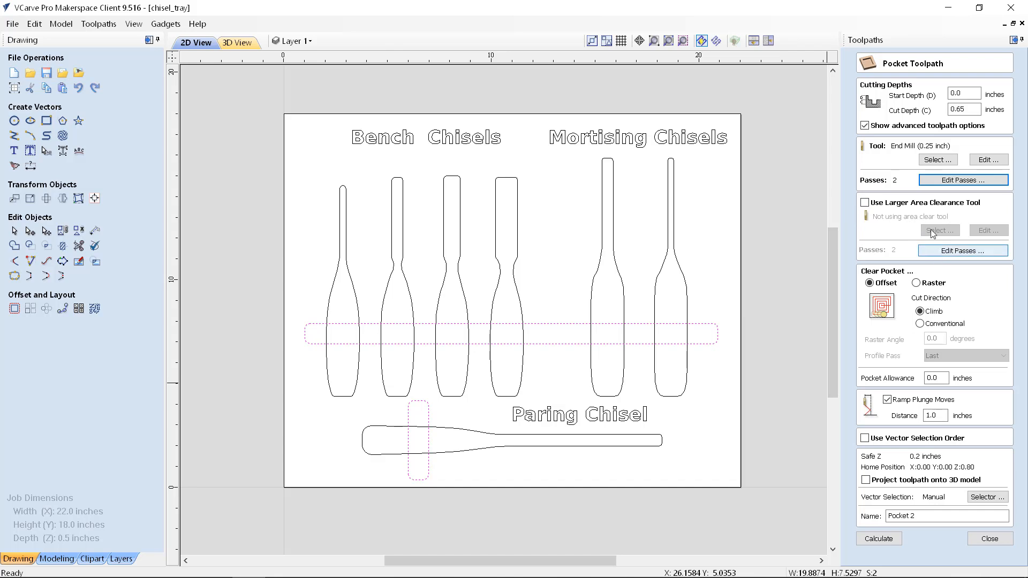
Calculate the Pocket 2 toolpath for the two crossing slots, accepting the cut through the material, and close its preview
{"action": "scroll", "coordinate": [595, 260], "scroll_direction": "down", "scroll_amount": 1}
{"action": "scroll", "coordinate": [448, 414], "scroll_direction": "up", "scroll_amount": 1}
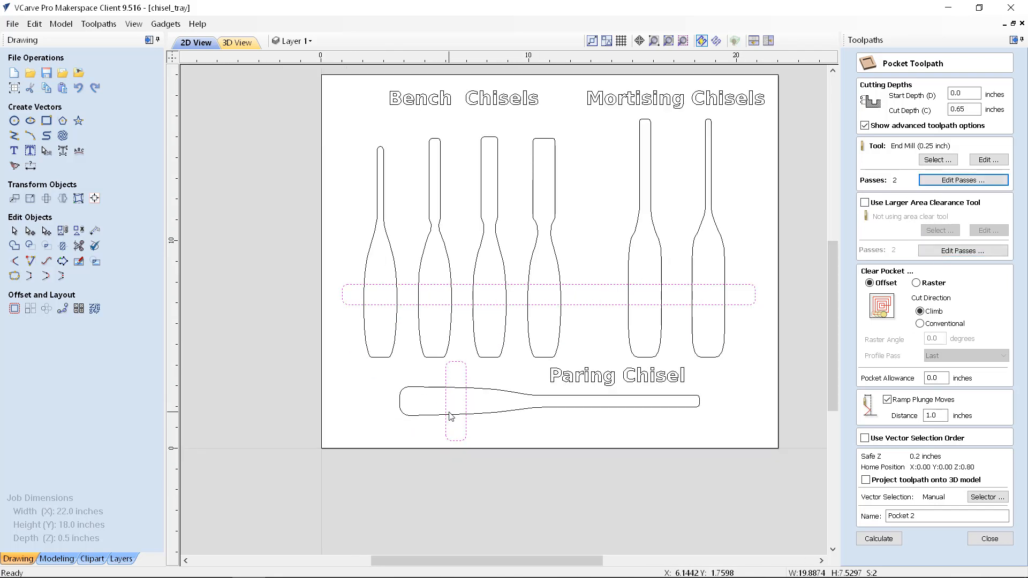
{"action": "scroll", "coordinate": [450, 416], "scroll_direction": "up", "scroll_amount": 1}
{"action": "left_click", "coordinate": [886, 539]}
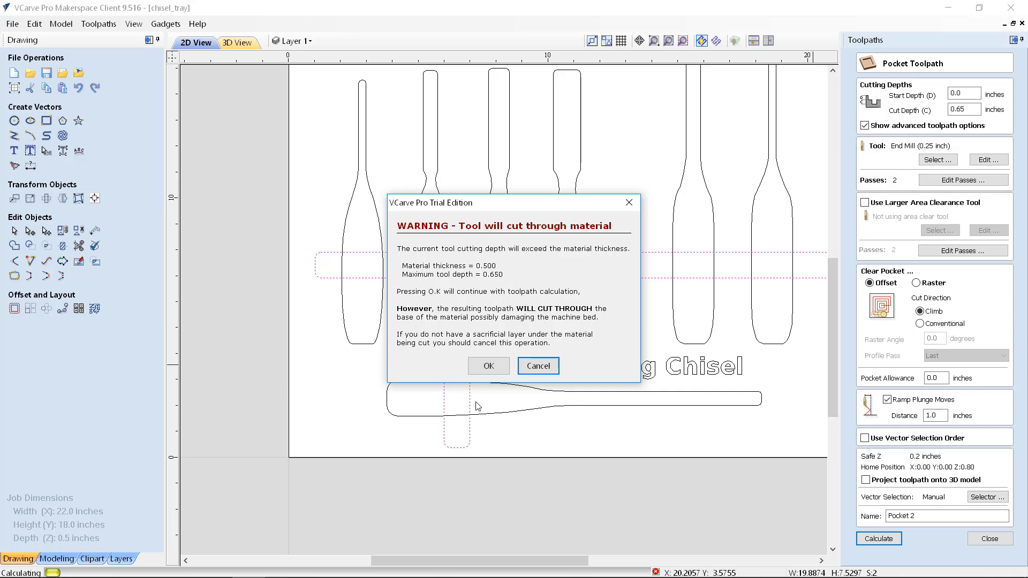
{"action": "left_click", "coordinate": [487, 367]}
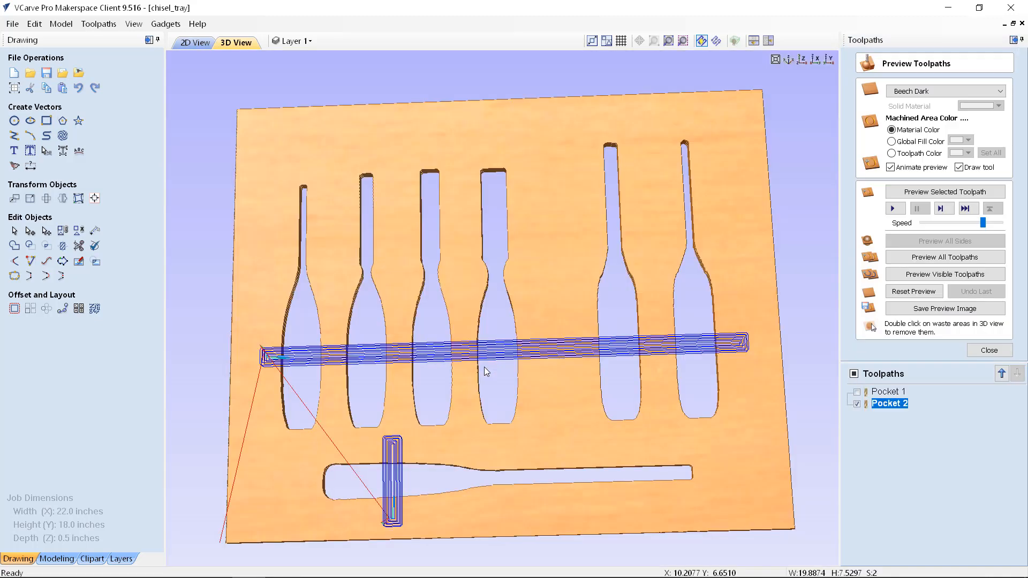
{"action": "scroll", "coordinate": [437, 399], "scroll_direction": "up", "scroll_amount": 5}
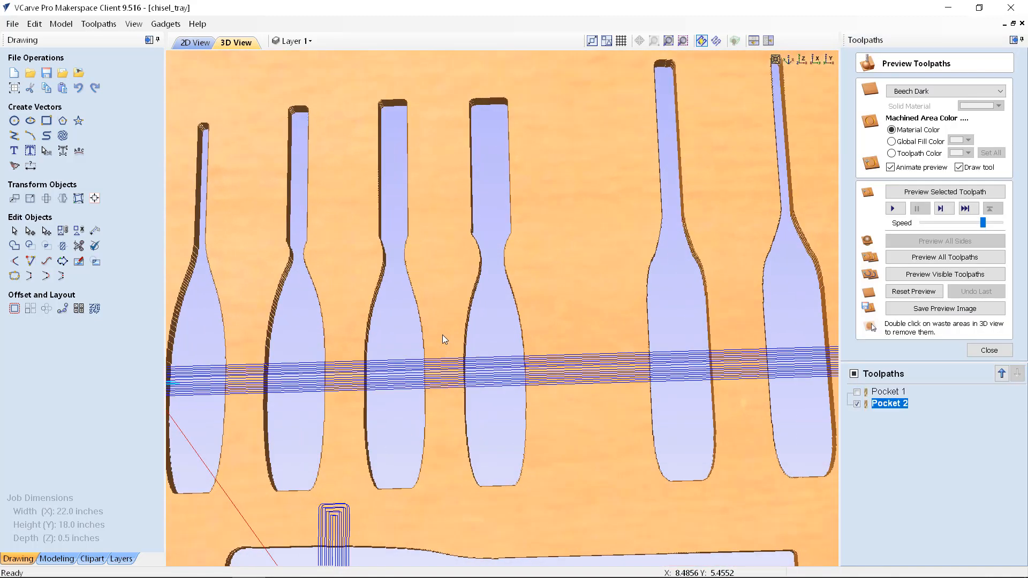
{"action": "left_click_drag", "start_coordinate": [504, 389], "coordinate": [525, 424]}
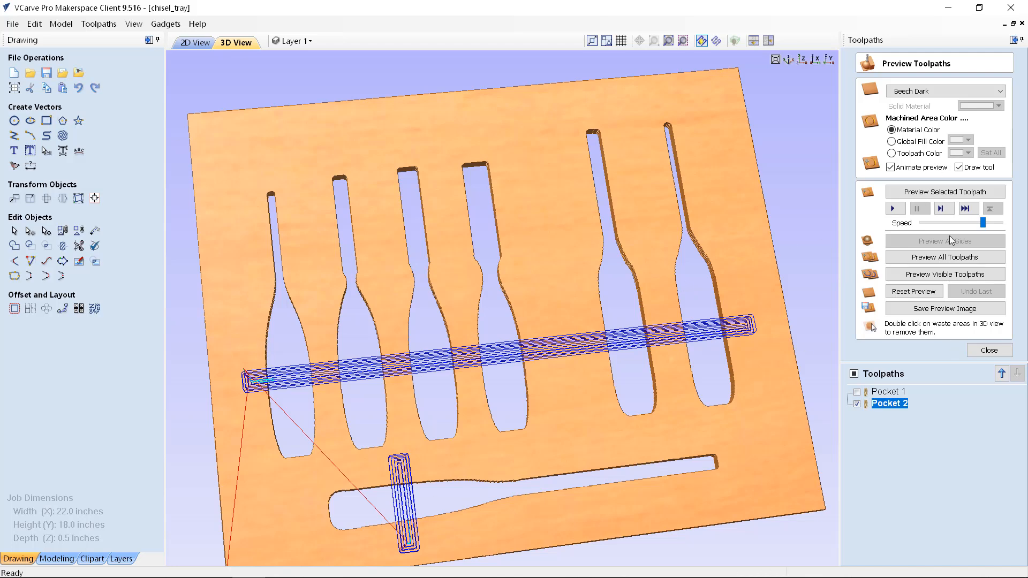
{"action": "left_click", "coordinate": [985, 351]}
Select all the letters of the Bench Chisels, Mortising Chisels and Paring Chisel labels in the 2D layout
{"action": "left_click", "coordinate": [193, 43]}
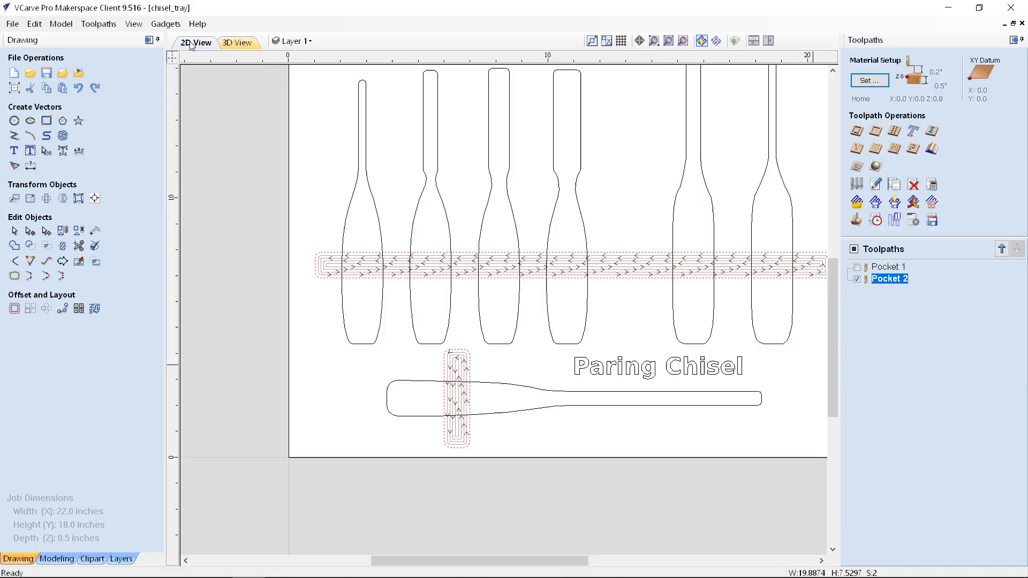
{"action": "scroll", "coordinate": [231, 290], "scroll_direction": "down", "scroll_amount": 2}
{"action": "scroll", "coordinate": [236, 183], "scroll_direction": "up", "scroll_amount": 1}
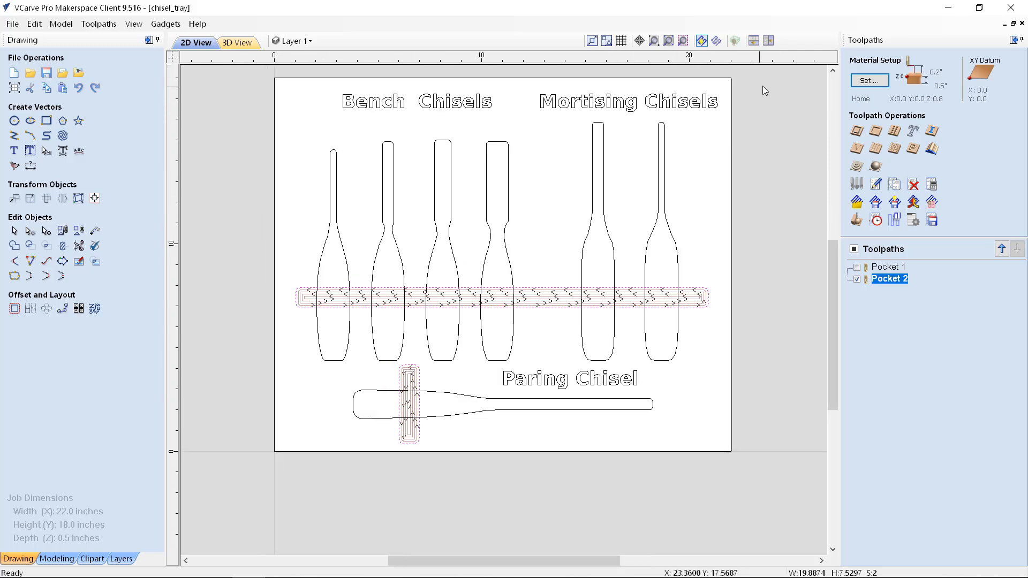
{"action": "left_click_drag", "start_coordinate": [760, 78], "coordinate": [318, 118]}
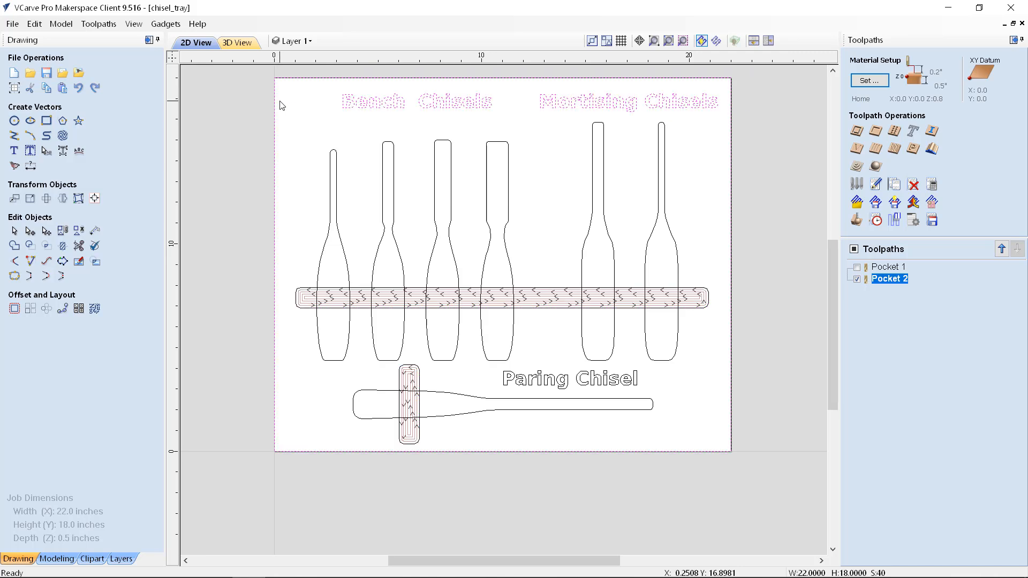
{"action": "left_click", "coordinate": [298, 108]}
{"action": "left_click_drag", "start_coordinate": [293, 90], "coordinate": [724, 116]}
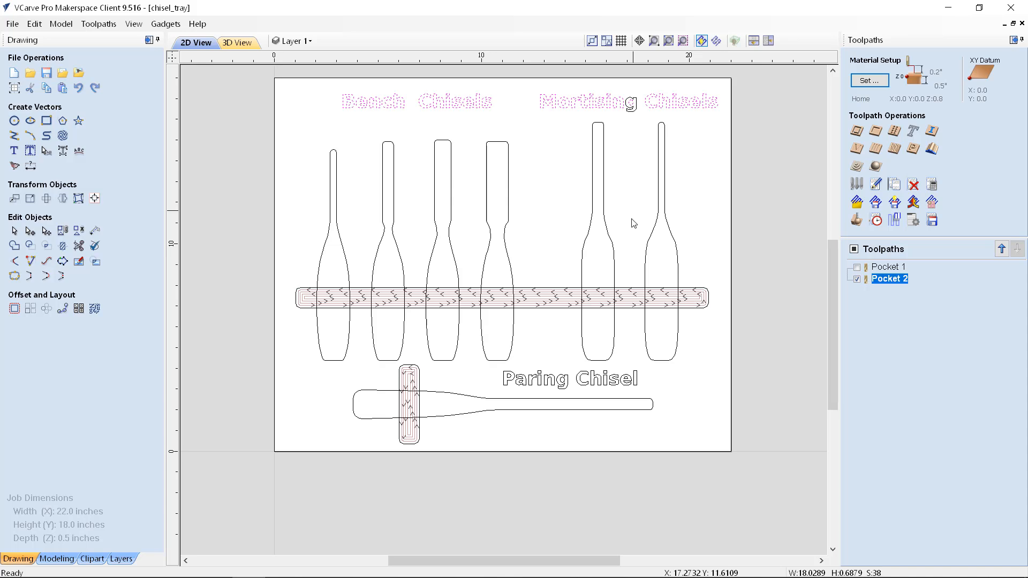
{"action": "left_click", "coordinate": [632, 107], "text": "shift"}
{"action": "left_click_drag", "start_coordinate": [648, 373], "coordinate": [494, 399], "text": "shift"}
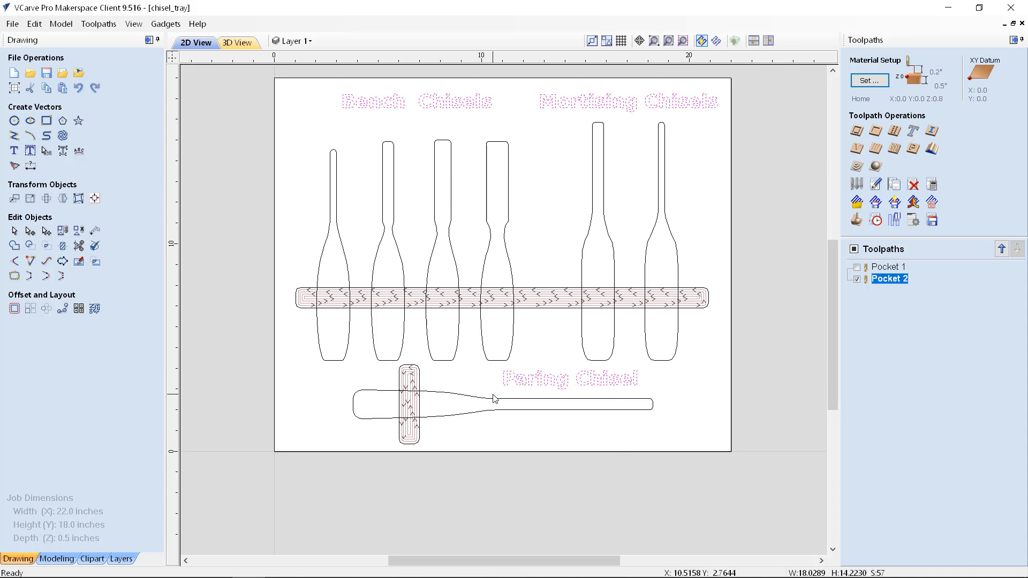
Start a V-Carve / Engraving toolpath for the selected lettering and examine the outline of the letter M up close
{"action": "left_click", "coordinate": [859, 152]}
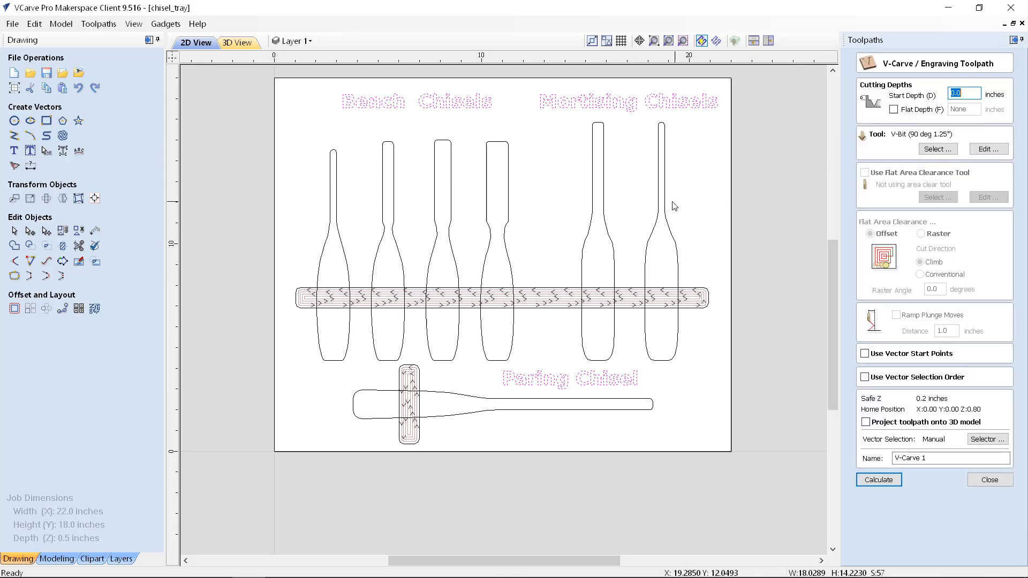
{"action": "scroll", "coordinate": [551, 94], "scroll_direction": "up", "scroll_amount": 10}
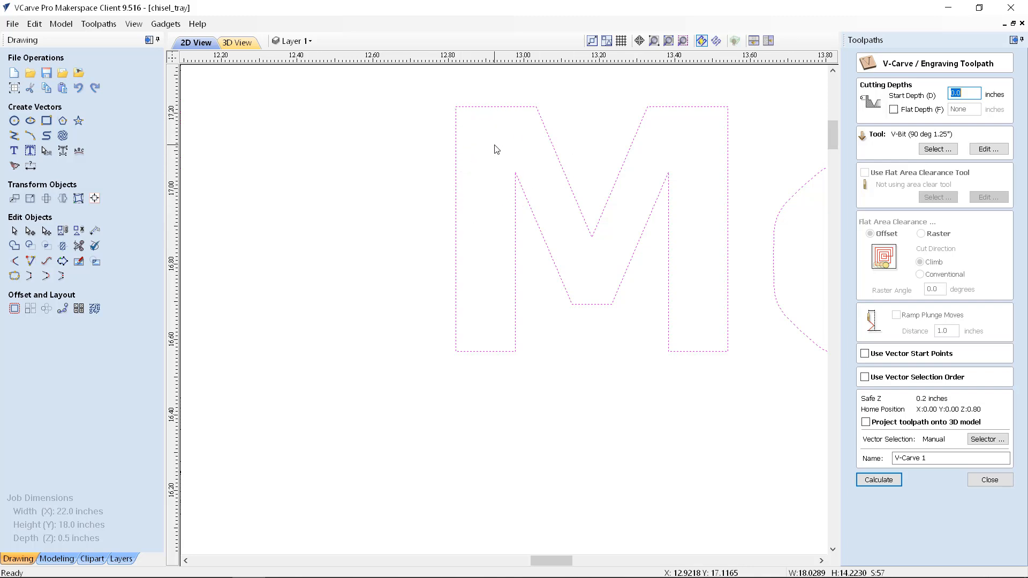
{"action": "scroll", "coordinate": [465, 173], "scroll_direction": "down", "scroll_amount": 4}
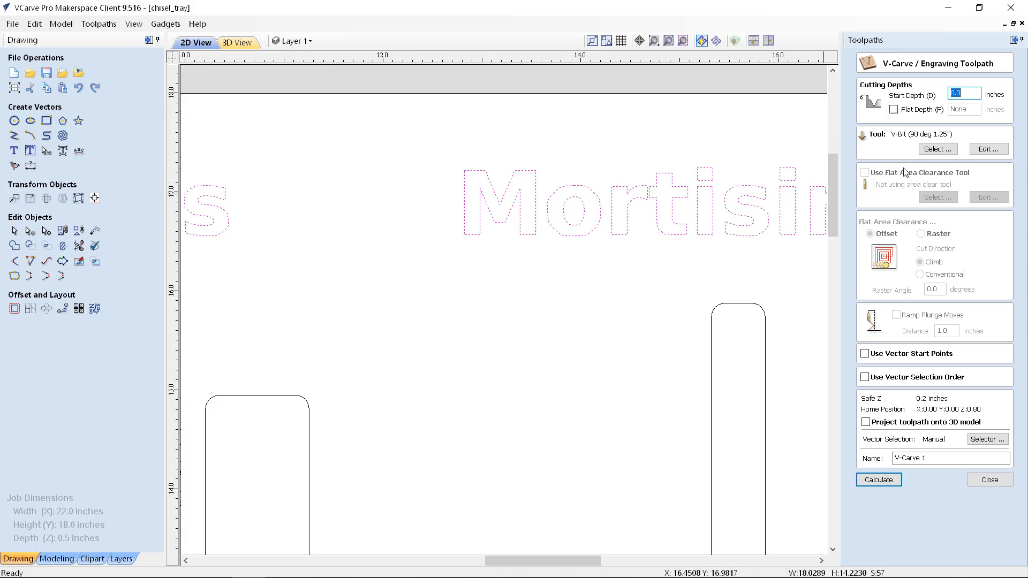
{"action": "scroll", "coordinate": [447, 147], "scroll_direction": "up", "scroll_amount": 5}
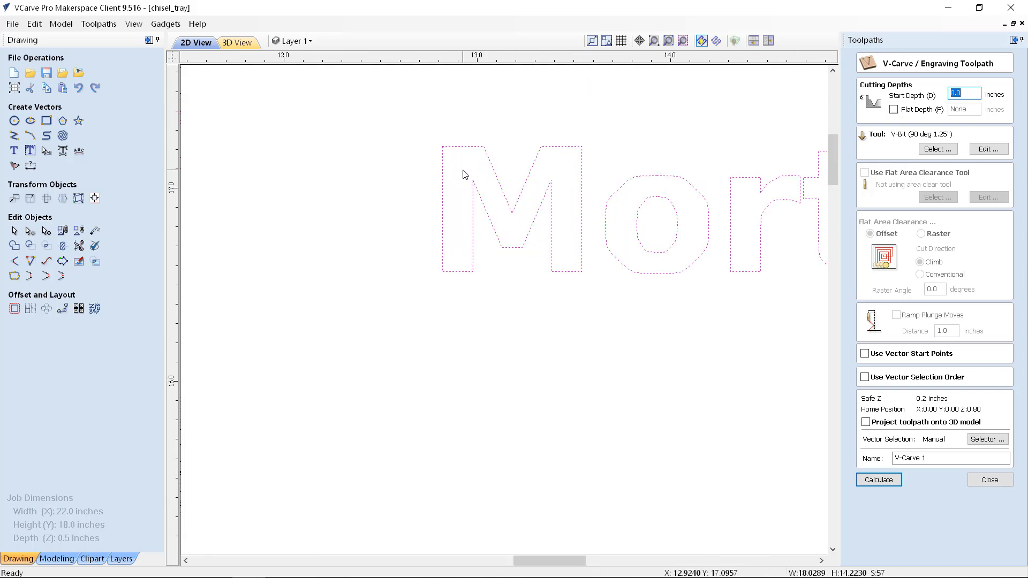
{"action": "scroll", "coordinate": [454, 175], "scroll_direction": "up", "scroll_amount": 1}
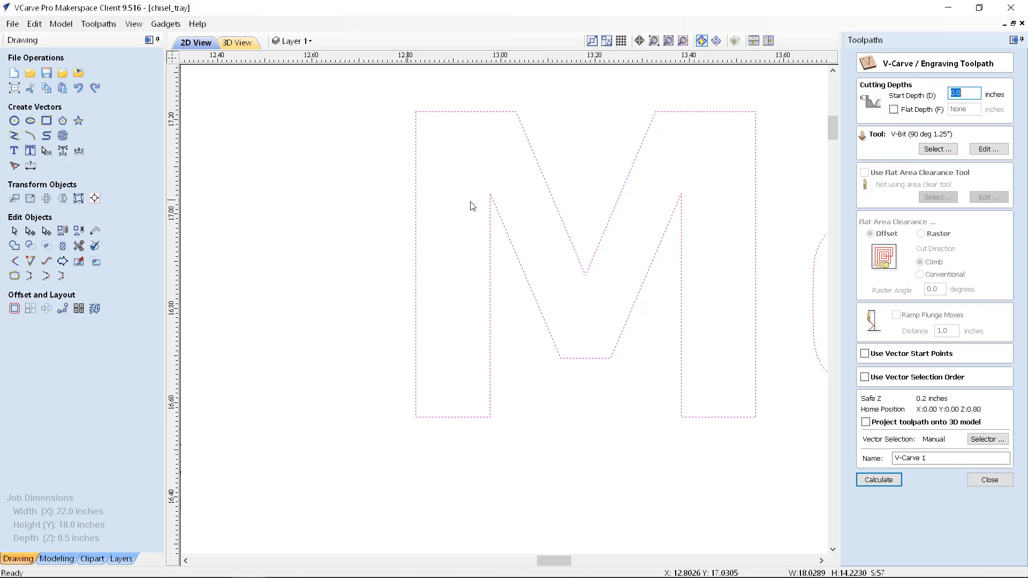
Open the tool database for the V-carve toolpath and review the settings of the imperial V-Bit (90 deg 1.25")
{"action": "left_click", "coordinate": [933, 150]}
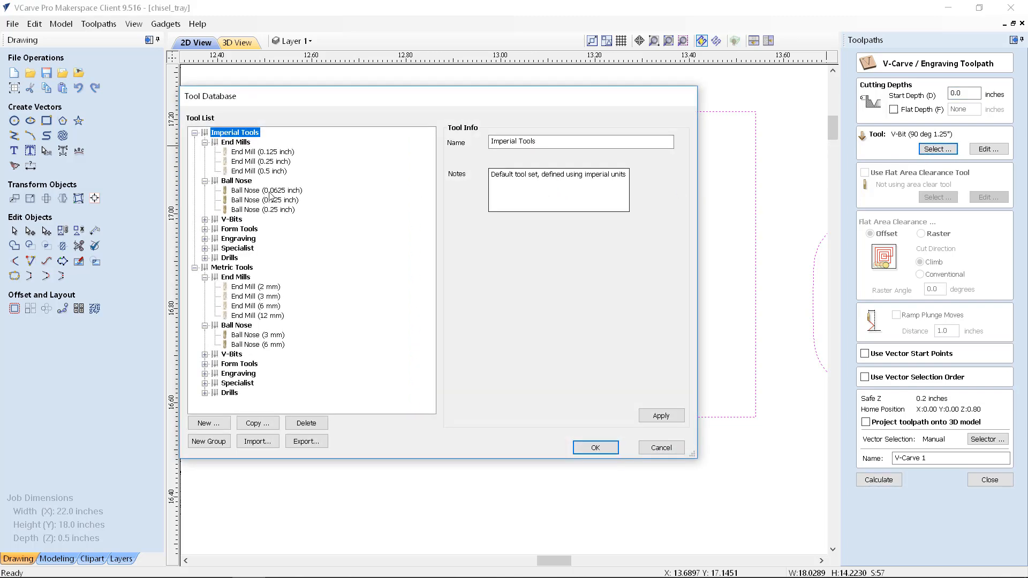
{"action": "left_click", "coordinate": [205, 220]}
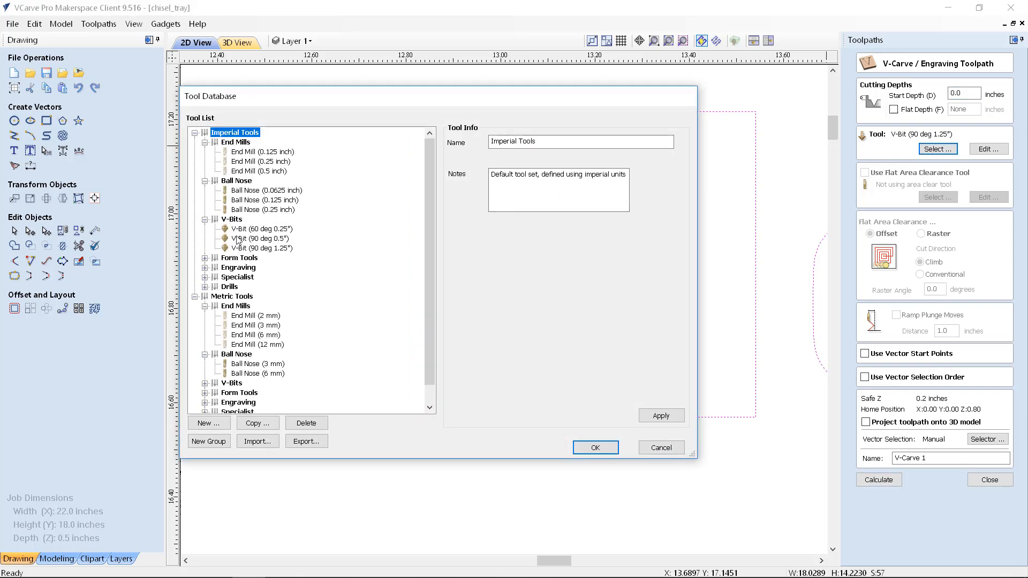
{"action": "left_click", "coordinate": [243, 249]}
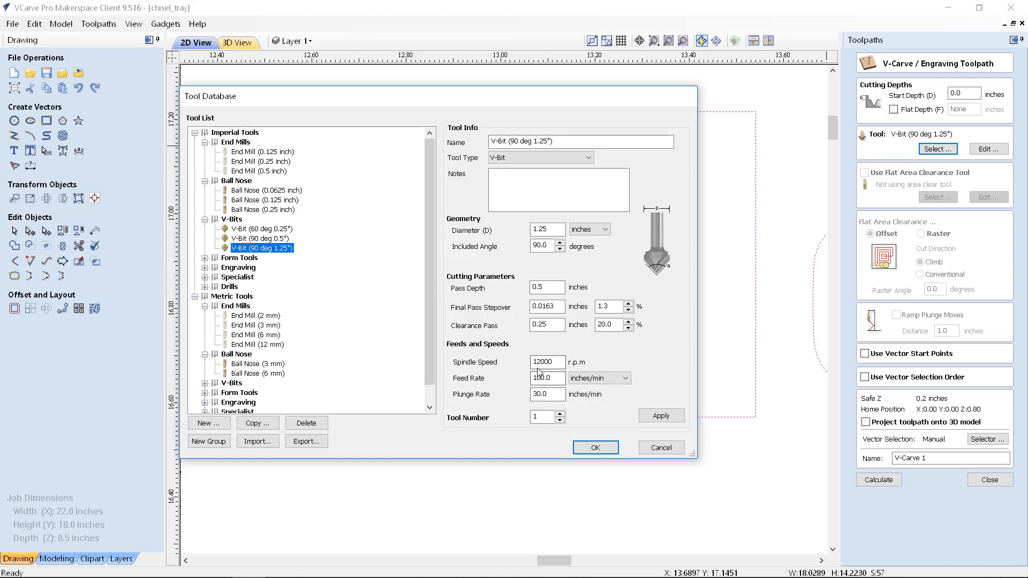
{"action": "left_click_drag", "start_coordinate": [550, 361], "coordinate": [508, 361]}
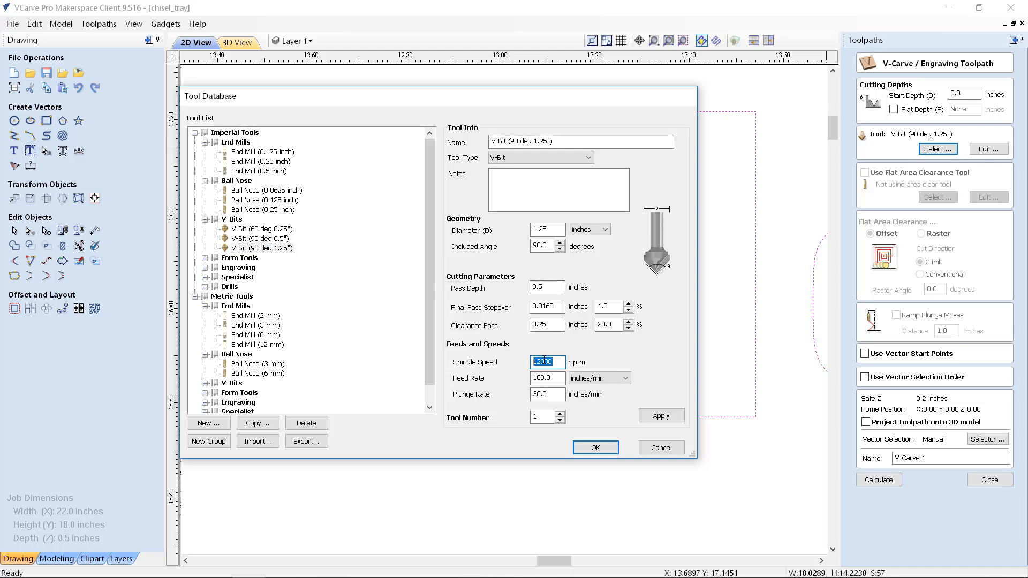
Choose the V-Bit (90 deg 0.5") and set its spindle speed to 20000 r.p.m
{"action": "left_click", "coordinate": [264, 239]}
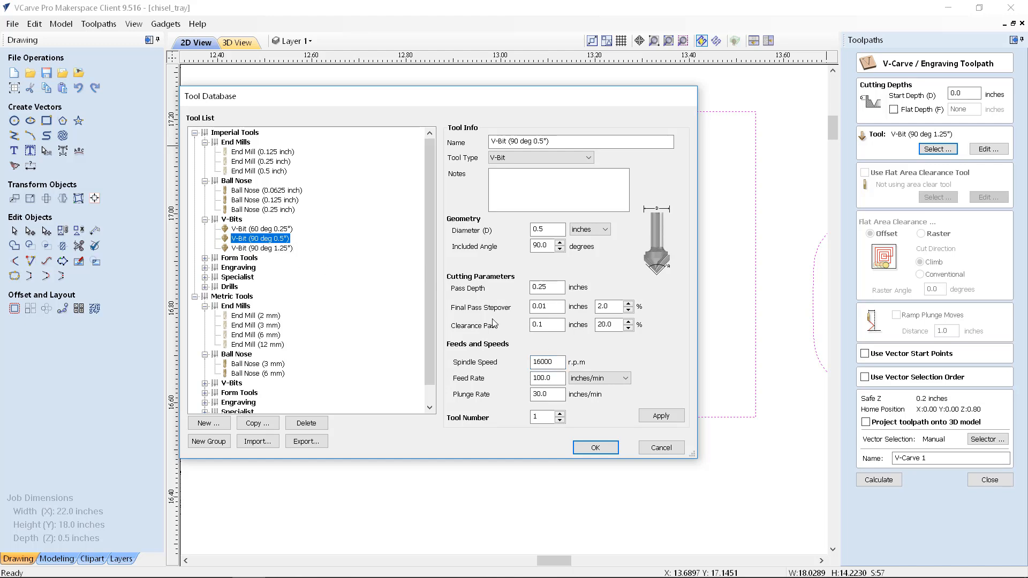
{"action": "left_click_drag", "start_coordinate": [563, 365], "coordinate": [498, 365]}
{"action": "type", "text": "20"}
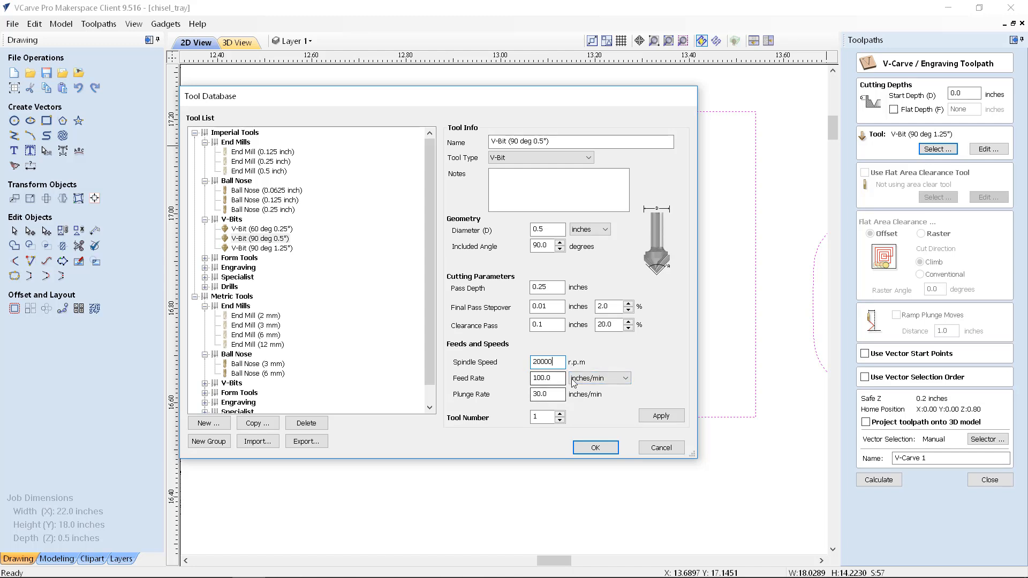
Set the 0.5" V-bit's feed rate to 150 inches/min and apply the bit to the V-carve toolpath
{"action": "left_click_drag", "start_coordinate": [562, 379], "coordinate": [524, 380]}
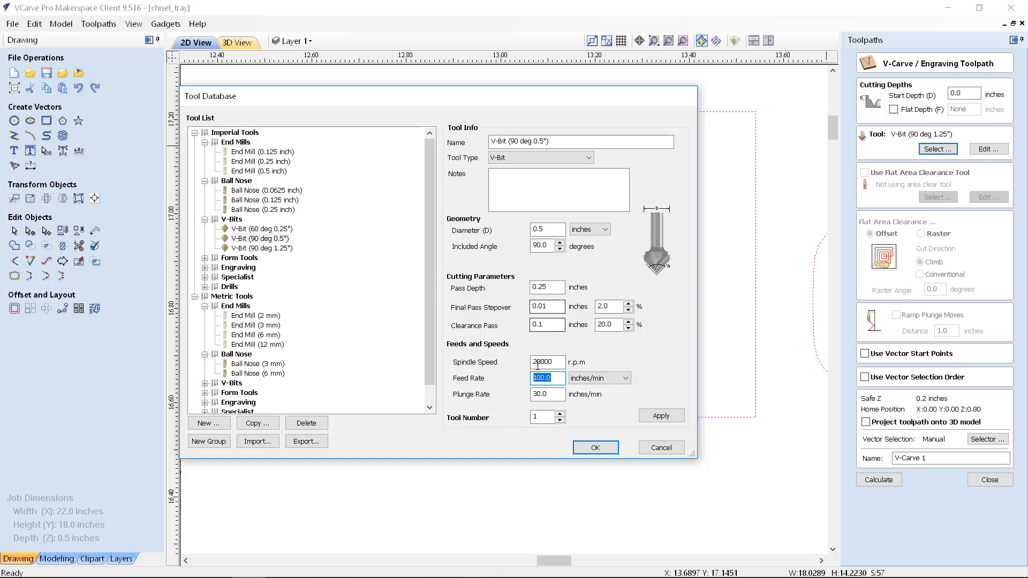
{"action": "left_click", "coordinate": [553, 378]}
{"action": "double_click", "coordinate": [540, 382]}
{"action": "type", "text": "150"}
{"action": "left_click", "coordinate": [591, 449]}
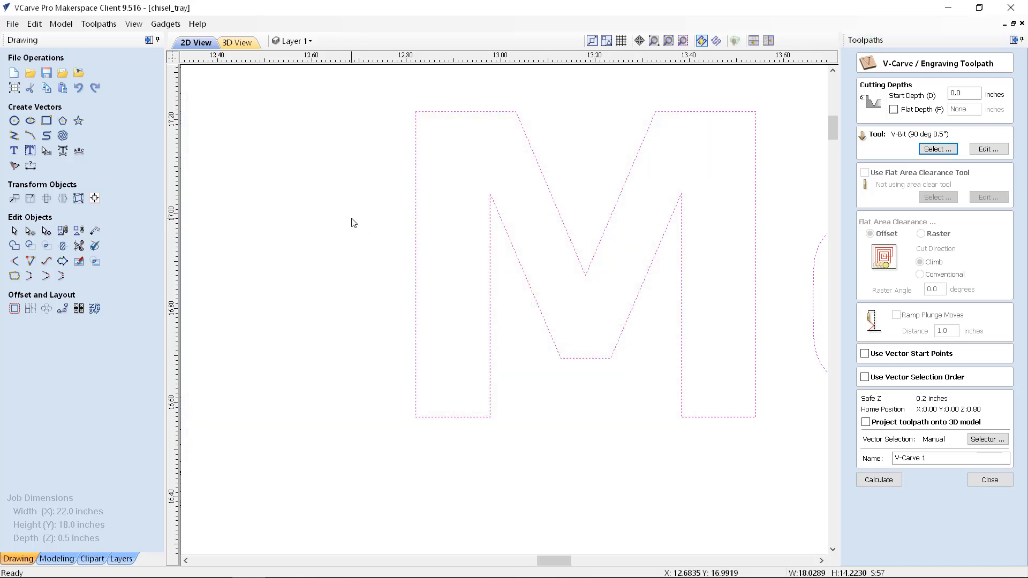
Calculate the V-Carve 1 toolpath for the lettering
{"action": "scroll", "coordinate": [353, 222], "scroll_direction": "down", "scroll_amount": 5}
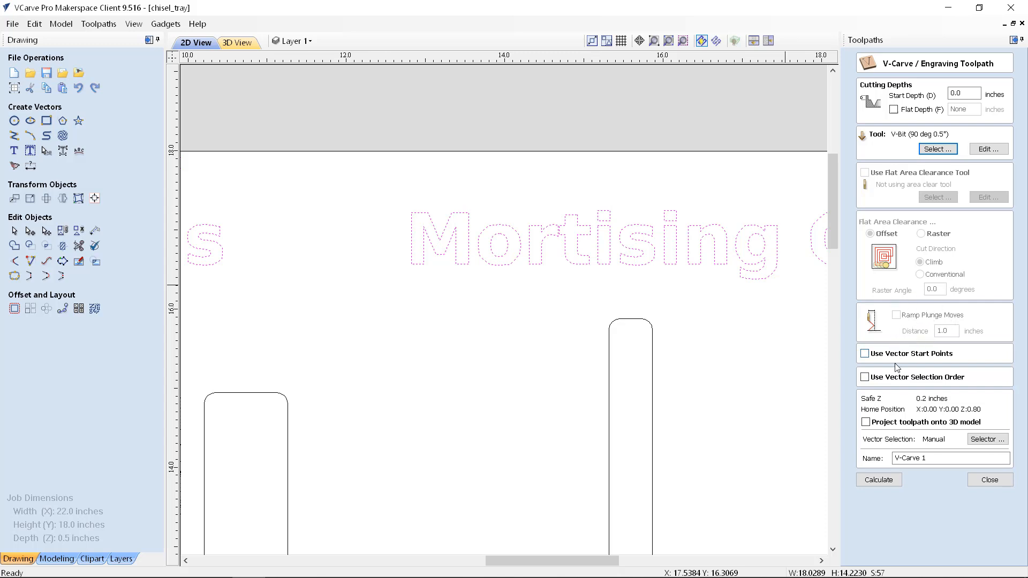
{"action": "left_click", "coordinate": [878, 481]}
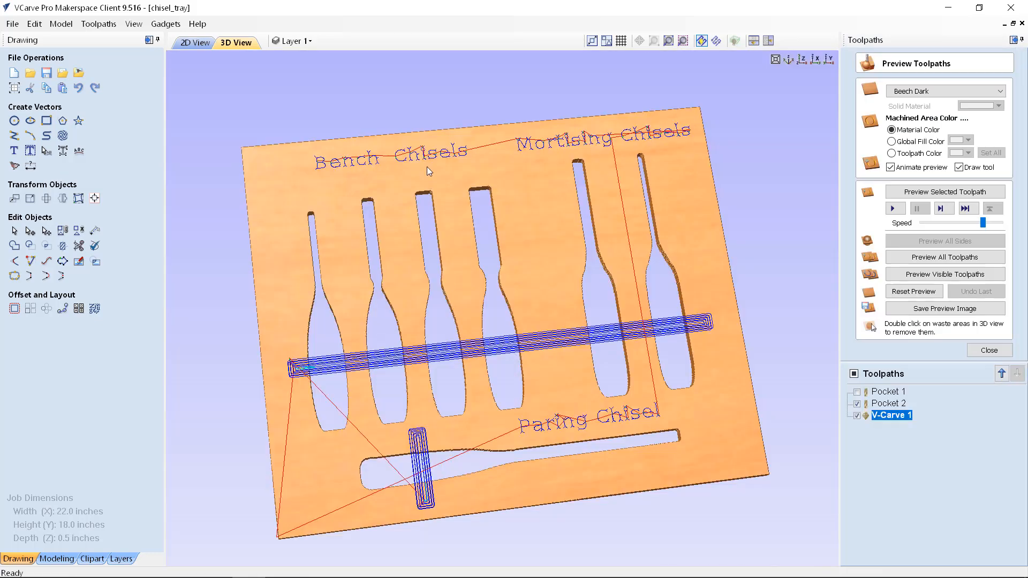
Examine the calculated lettering and slot toolpaths in 3D from close up and at a tilted angle
{"action": "scroll", "coordinate": [560, 191], "scroll_direction": "down", "scroll_amount": 4}
{"action": "scroll", "coordinate": [537, 179], "scroll_direction": "up", "scroll_amount": 11}
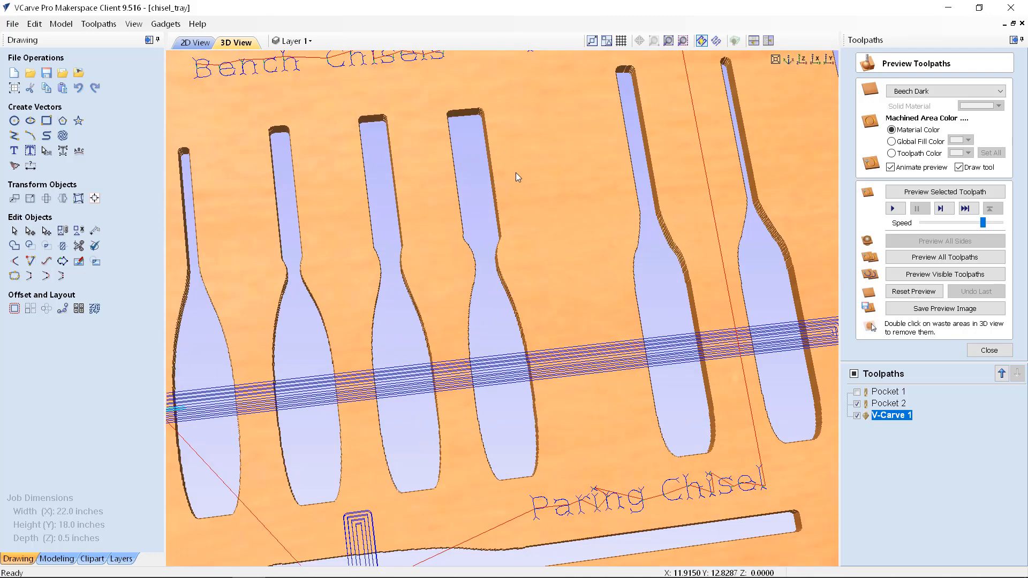
{"action": "scroll", "coordinate": [543, 262], "scroll_direction": "up", "scroll_amount": 2}
{"action": "scroll", "coordinate": [557, 207], "scroll_direction": "down", "scroll_amount": 3}
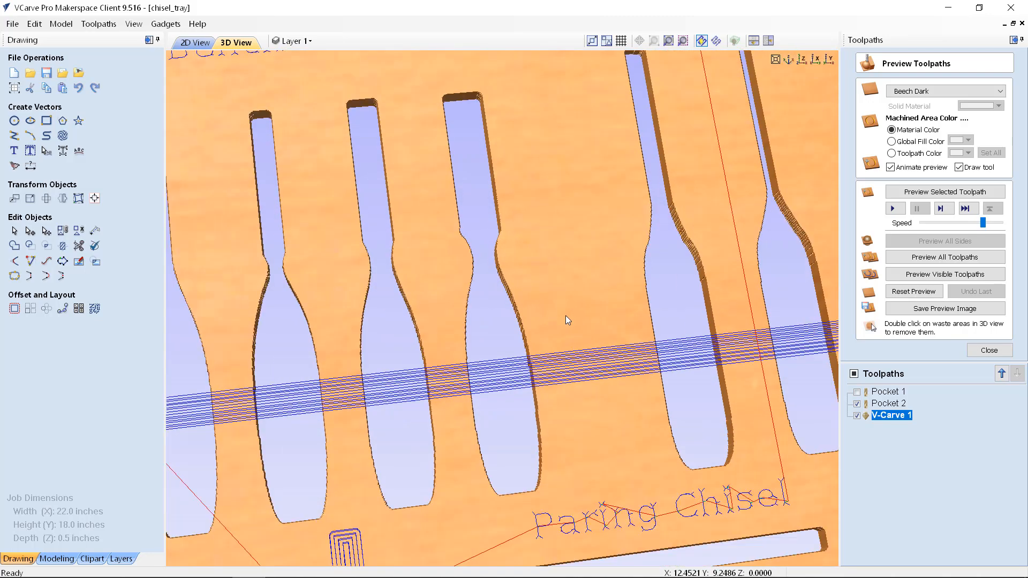
{"action": "scroll", "coordinate": [601, 455], "scroll_direction": "down", "scroll_amount": 2}
{"action": "scroll", "coordinate": [604, 484], "scroll_direction": "up", "scroll_amount": 4}
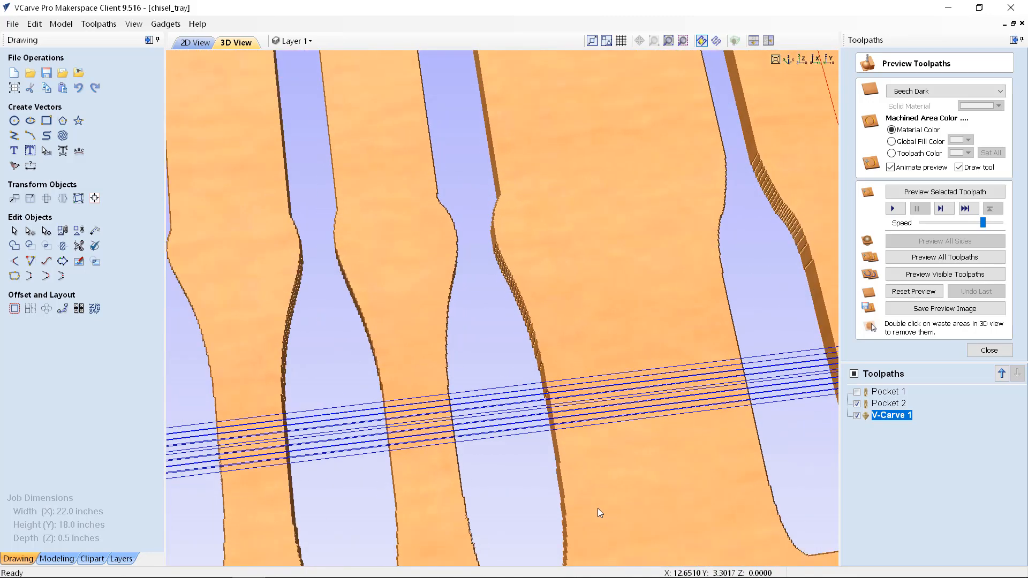
{"action": "scroll", "coordinate": [599, 509], "scroll_direction": "down", "scroll_amount": 1}
{"action": "left_click_drag", "start_coordinate": [612, 534], "coordinate": [565, 393]}
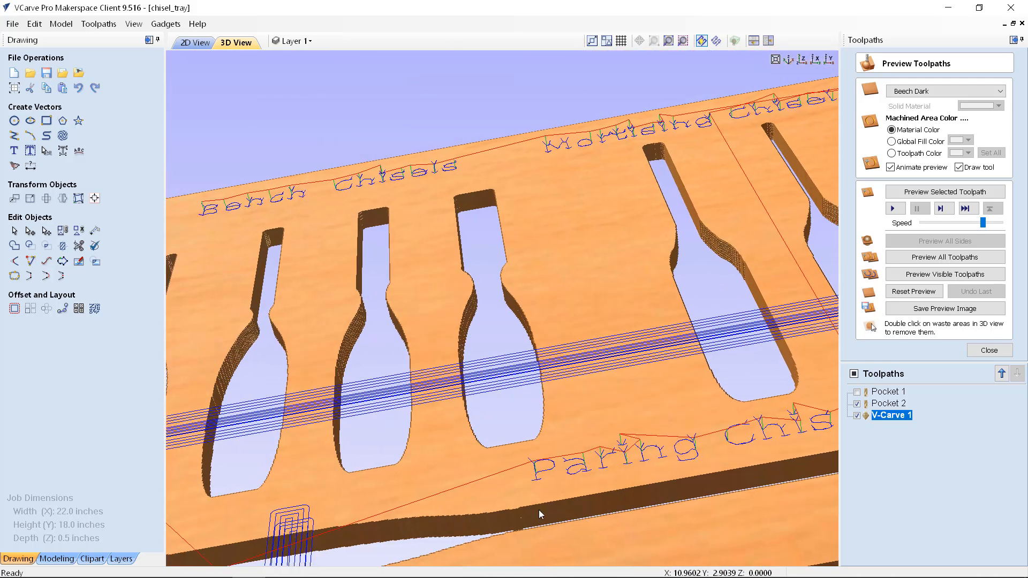
{"action": "scroll", "coordinate": [540, 511], "scroll_direction": "up", "scroll_amount": 2}
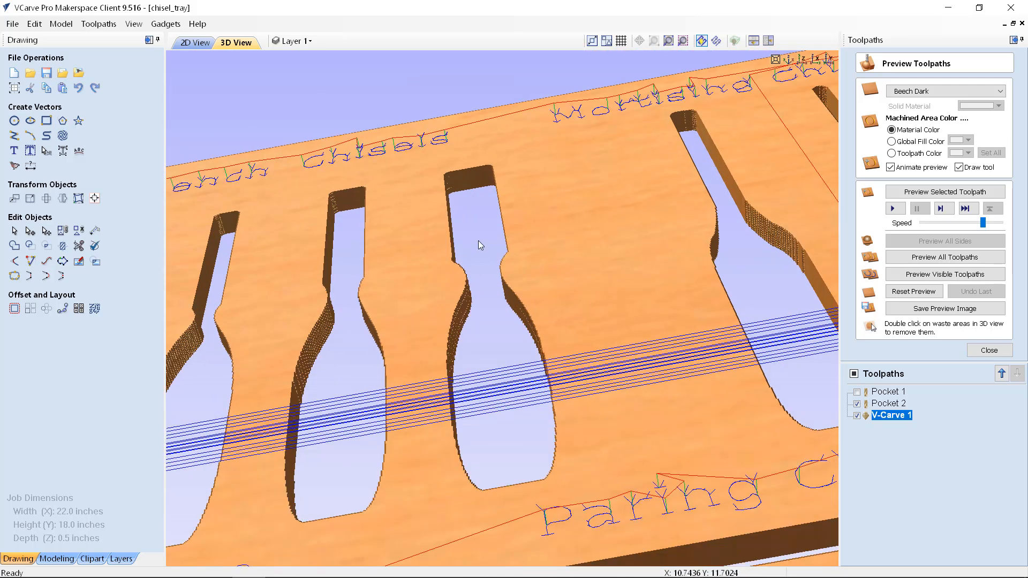
{"action": "left_click_drag", "start_coordinate": [478, 240], "coordinate": [502, 337]}
{"action": "scroll", "coordinate": [502, 336], "scroll_direction": "down", "scroll_amount": 2}
{"action": "scroll", "coordinate": [502, 336], "scroll_direction": "down", "scroll_amount": 3}
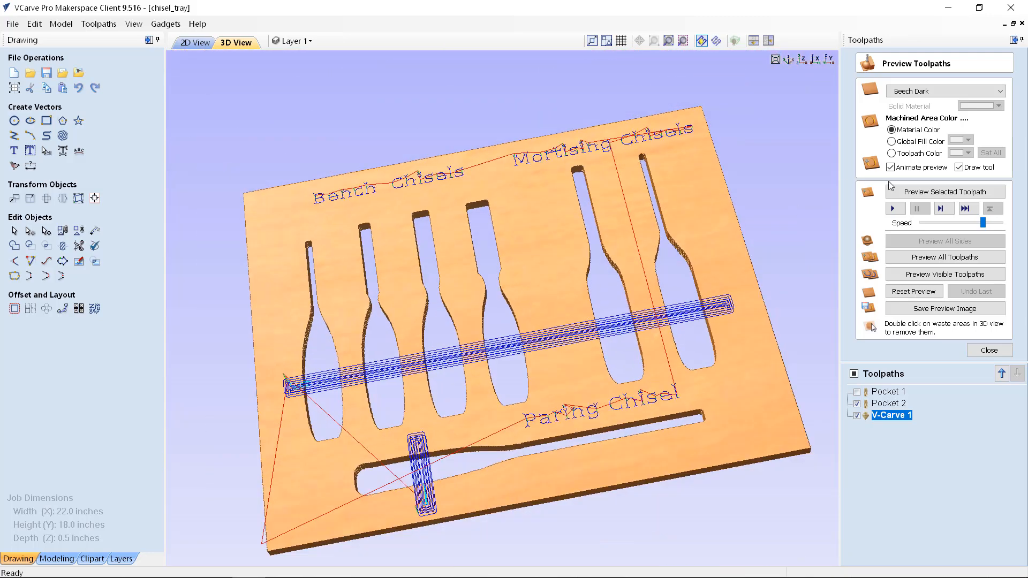
Play the animated cutting preview of V-Carve 1 and inspect the carved lettering in 3D
{"action": "left_click", "coordinate": [893, 208]}
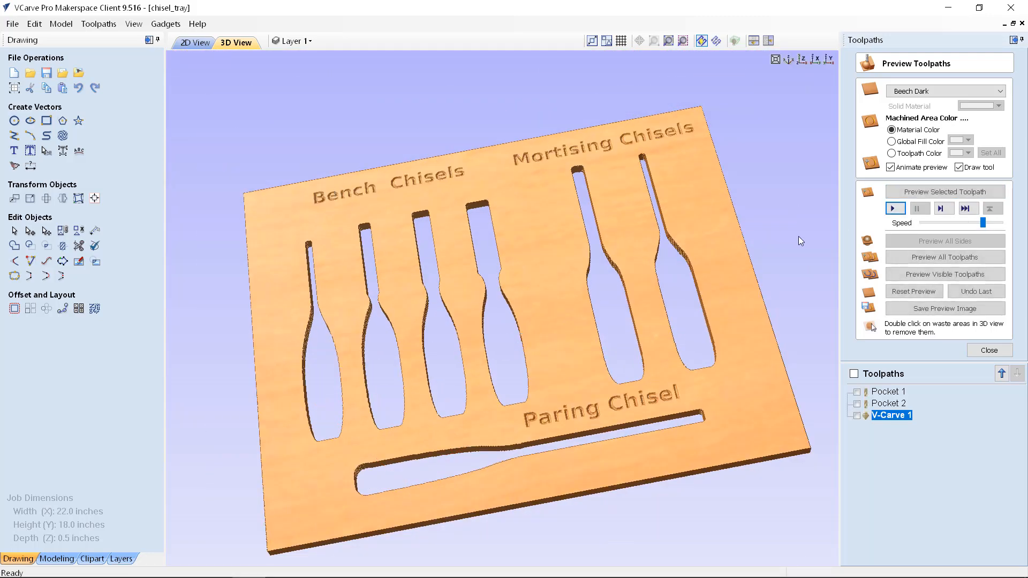
{"action": "scroll", "coordinate": [468, 179], "scroll_direction": "up", "scroll_amount": 5}
{"action": "left_click_drag", "start_coordinate": [544, 342], "coordinate": [549, 474]}
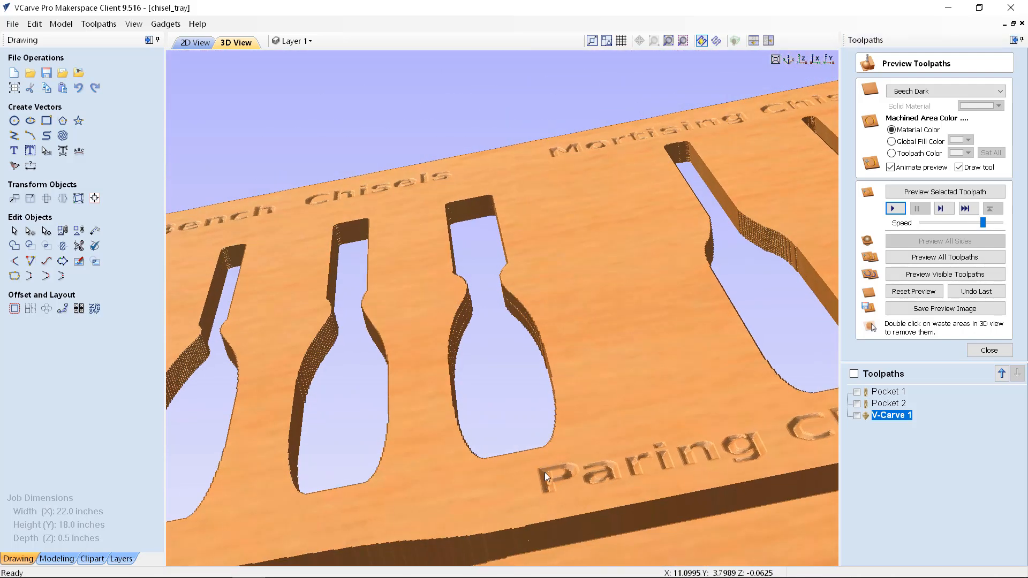
{"action": "left_click_drag", "start_coordinate": [558, 478], "coordinate": [563, 395]}
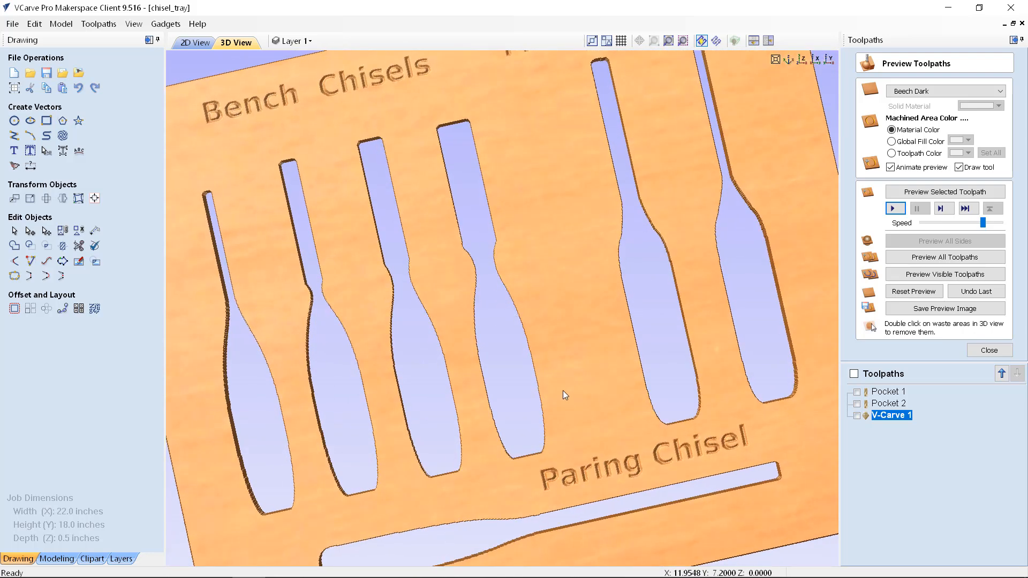
{"action": "scroll", "coordinate": [553, 322], "scroll_direction": "down", "scroll_amount": 3}
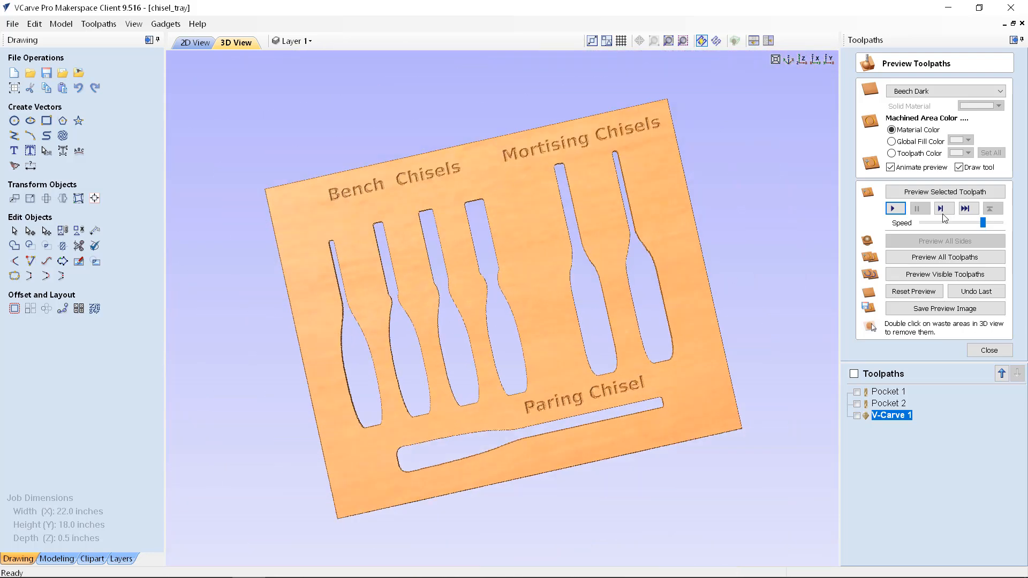
Start a 2D Profile toolpath on the tray's outer rectangular border with a cut depth of 0.76 inches
{"action": "left_click", "coordinate": [992, 352]}
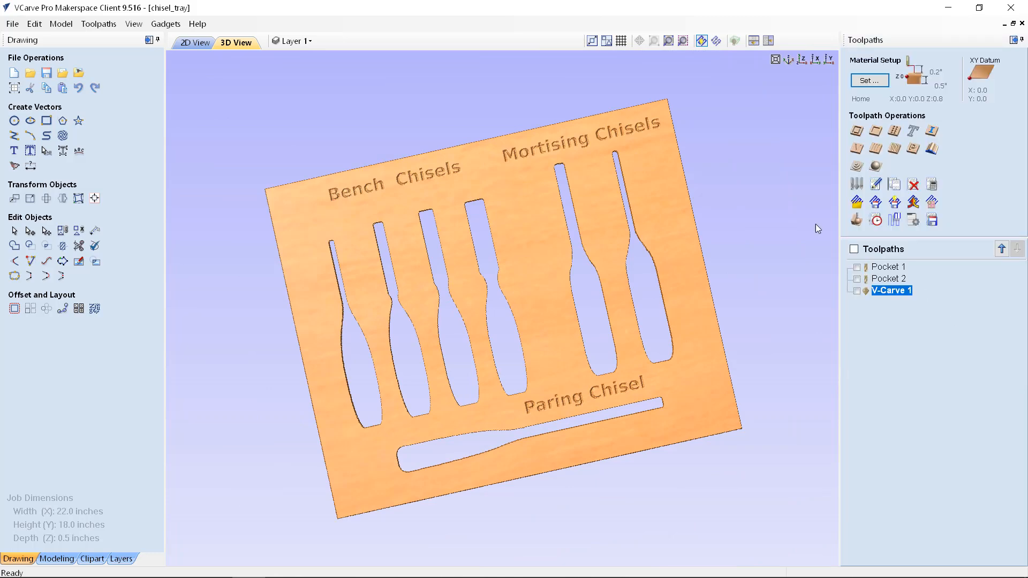
{"action": "left_click", "coordinate": [196, 43]}
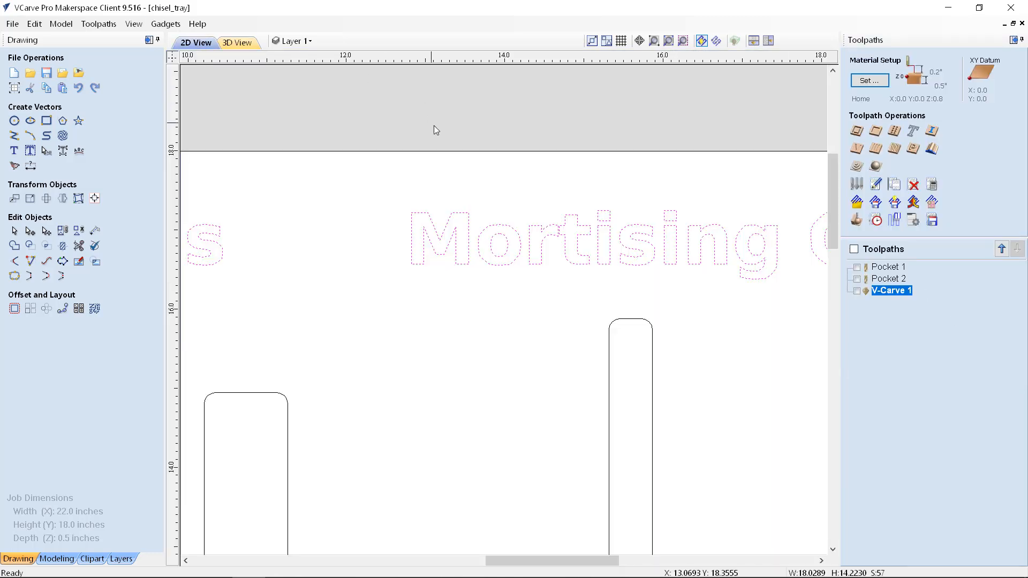
{"action": "scroll", "coordinate": [330, 178], "scroll_direction": "up", "scroll_amount": 2}
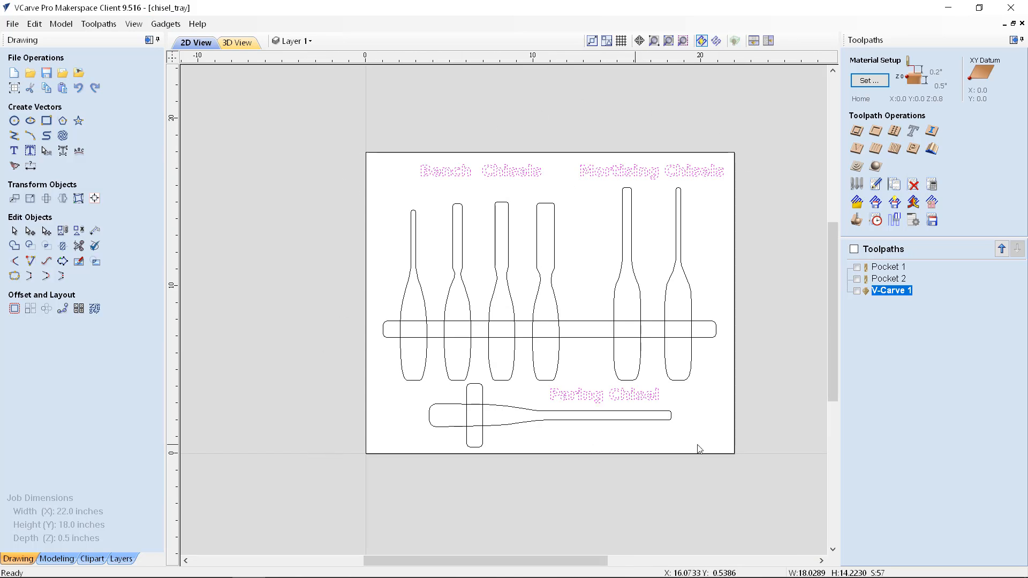
{"action": "left_click", "coordinate": [718, 153]}
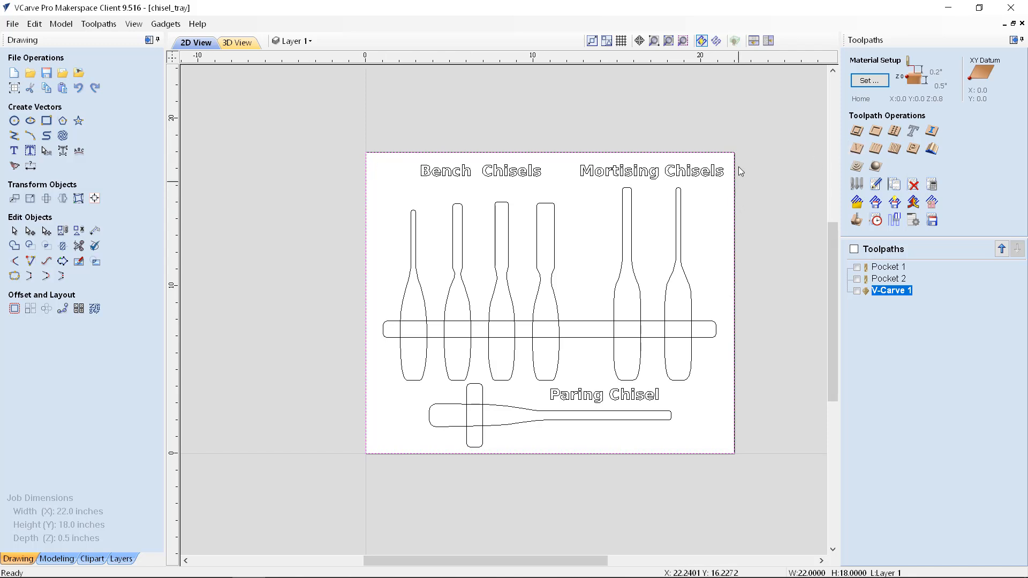
{"action": "left_click", "coordinate": [855, 132]}
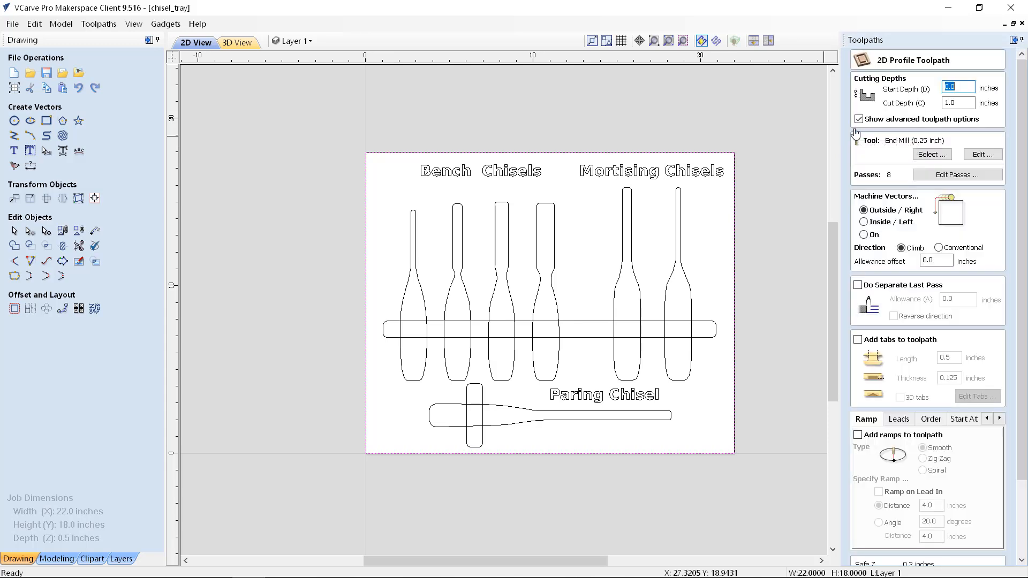
{"action": "left_click", "coordinate": [961, 104]}
{"action": "type", "text": ".76"}
{"action": "double_click", "coordinate": [953, 106]}
Assign the imperial End Mill (0.25 inch) to the profile toolpath
{"action": "left_click", "coordinate": [933, 155]}
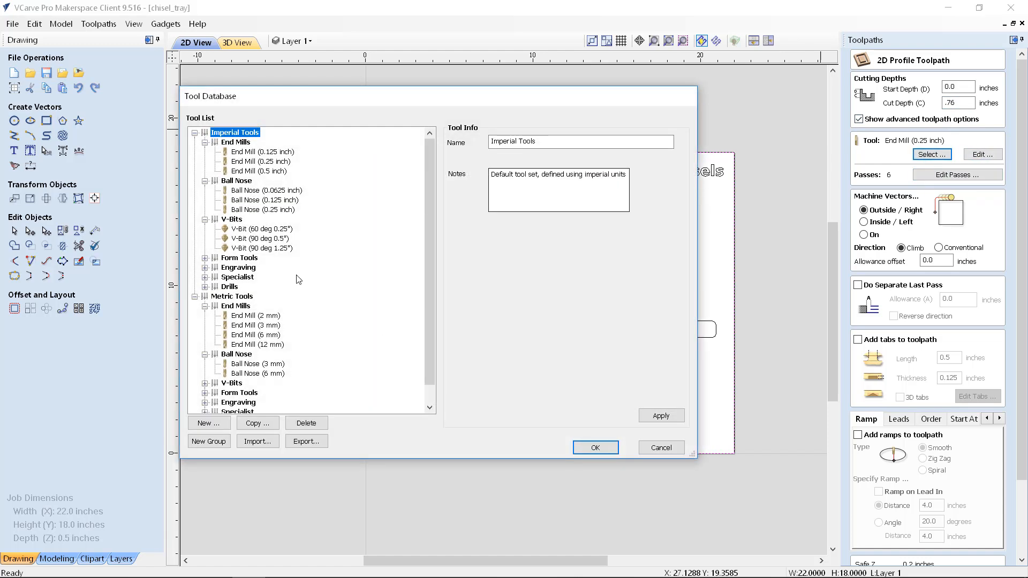
{"action": "left_click", "coordinate": [261, 162]}
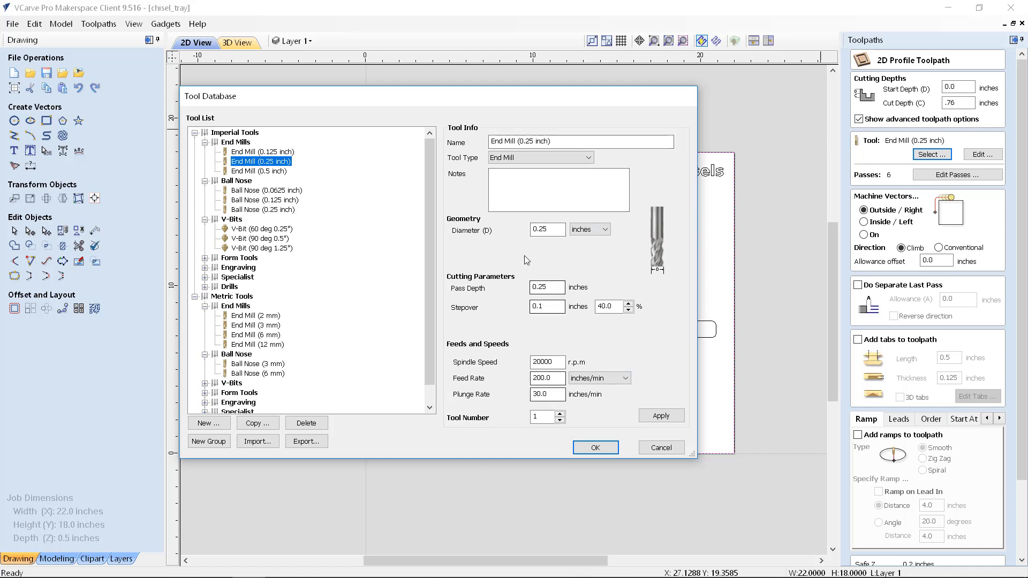
{"action": "left_click", "coordinate": [596, 448]}
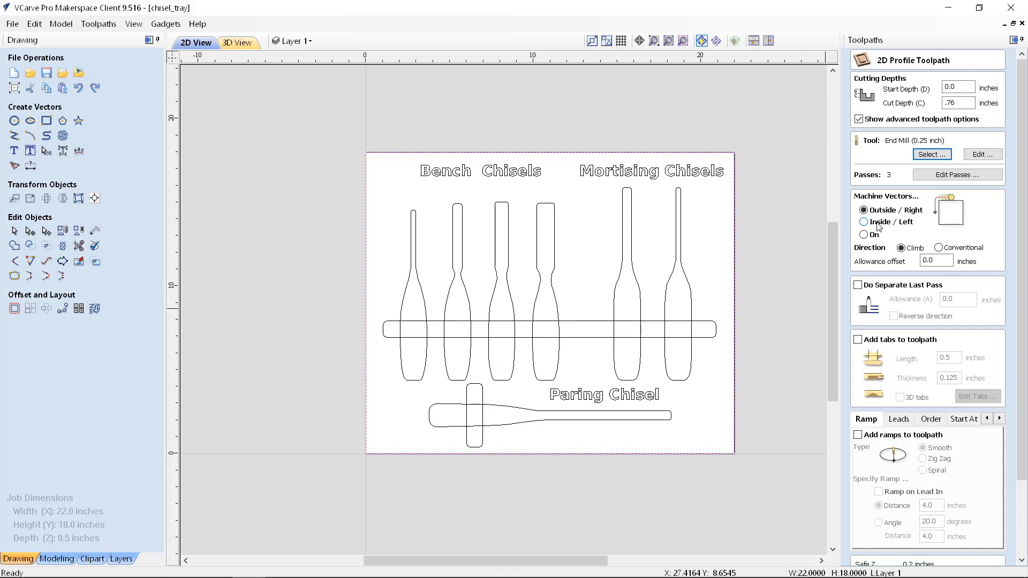
Try the Inside / Left and On vector options and return the profile cut to Outside / Right
{"action": "left_click", "coordinate": [878, 228]}
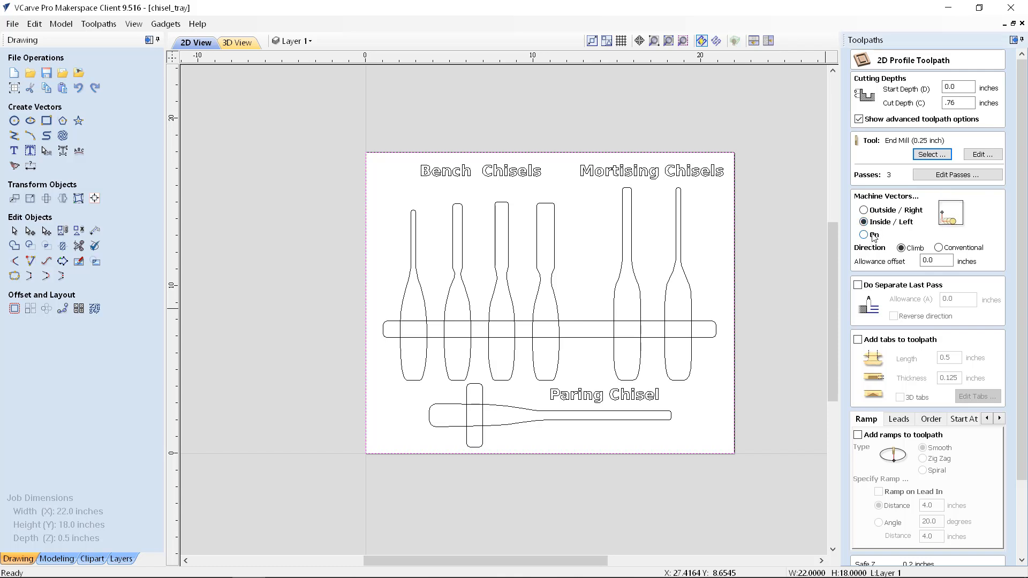
{"action": "left_click", "coordinate": [873, 236]}
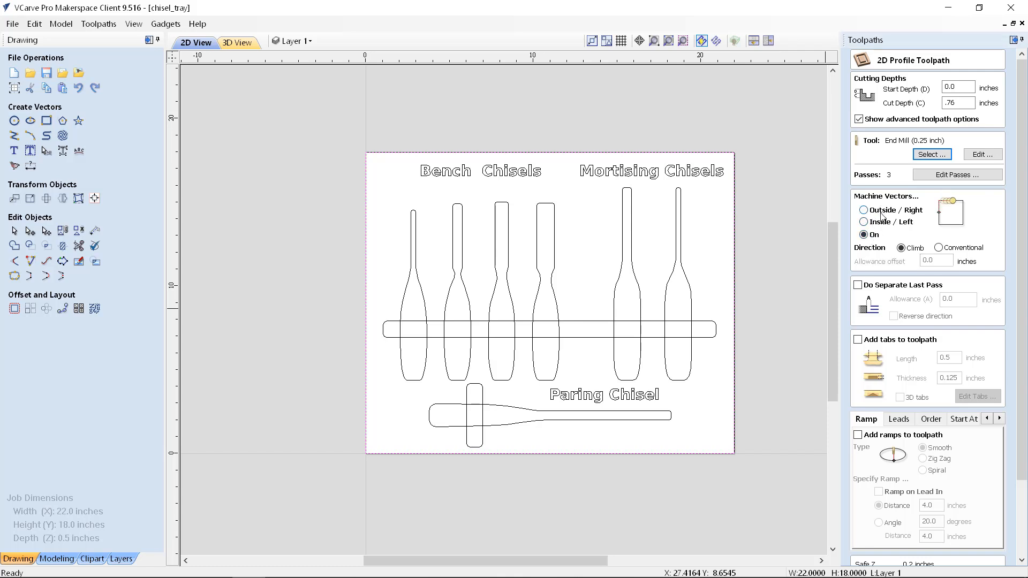
{"action": "left_click", "coordinate": [878, 211]}
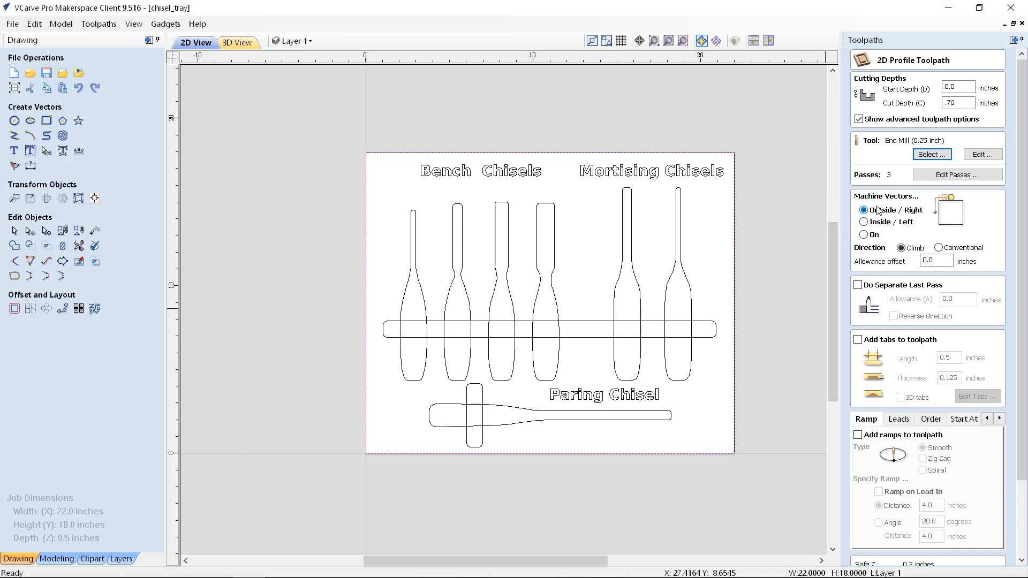
Enable 3D tabs on the profile toolpath with a length of 0.75 inches and a thickness of 0.375 inches
{"action": "scroll", "coordinate": [860, 268], "scroll_direction": "down", "scroll_amount": 1}
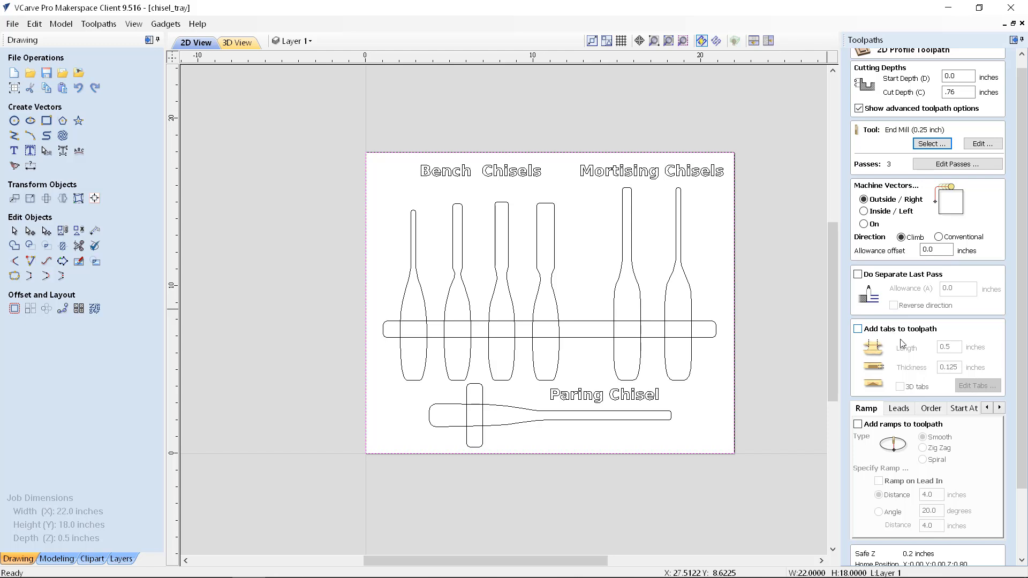
{"action": "left_click", "coordinate": [858, 329]}
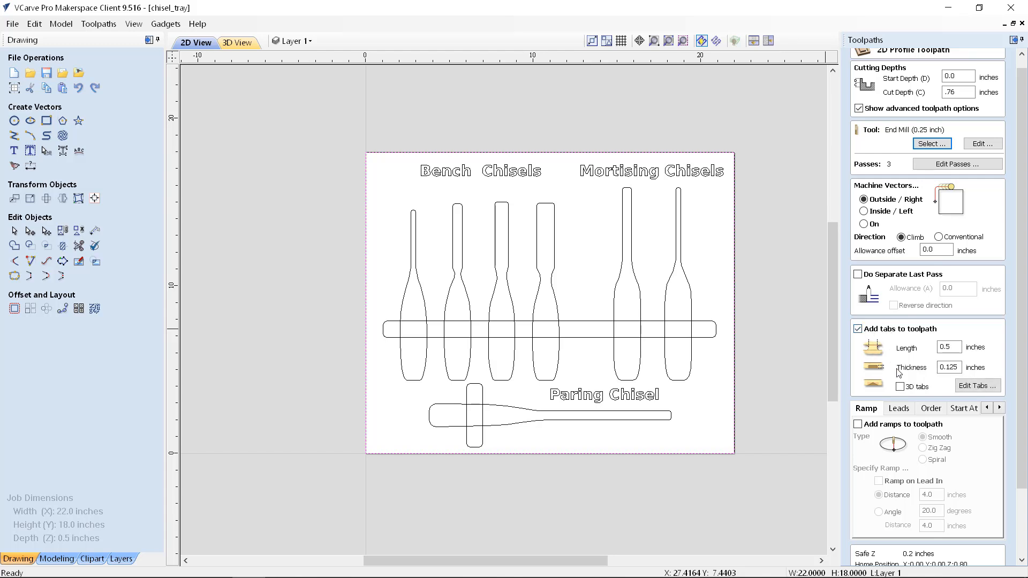
{"action": "left_click", "coordinate": [954, 347]}
{"action": "left_click_drag", "start_coordinate": [958, 367], "coordinate": [947, 367]}
{"action": "type", "text": "37"}
{"action": "left_click", "coordinate": [901, 388]}
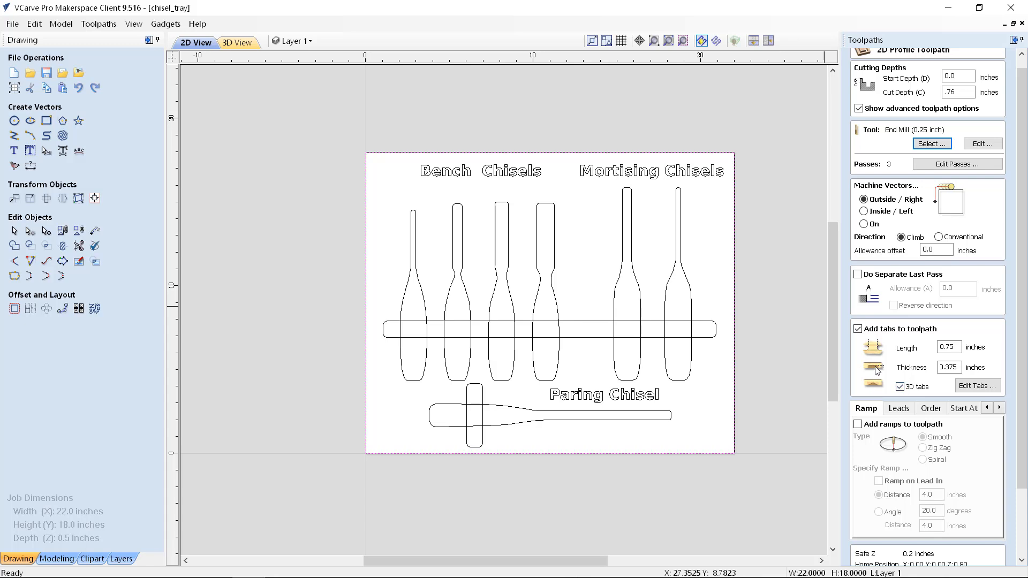
Place one tab near the top of the border's right edge and one near the bottom of its left edge
{"action": "left_click", "coordinate": [975, 390]}
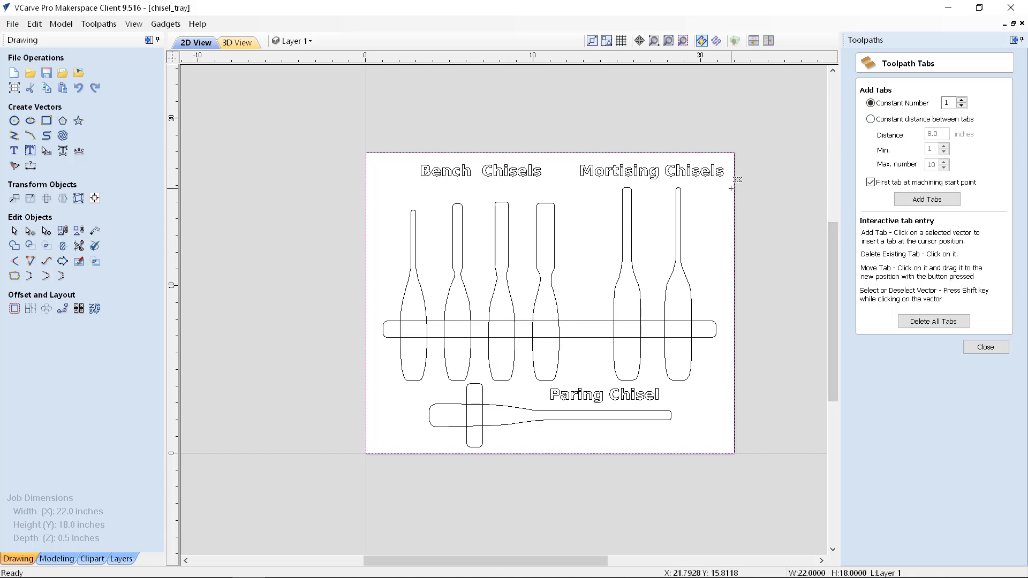
{"action": "left_click", "coordinate": [735, 167]}
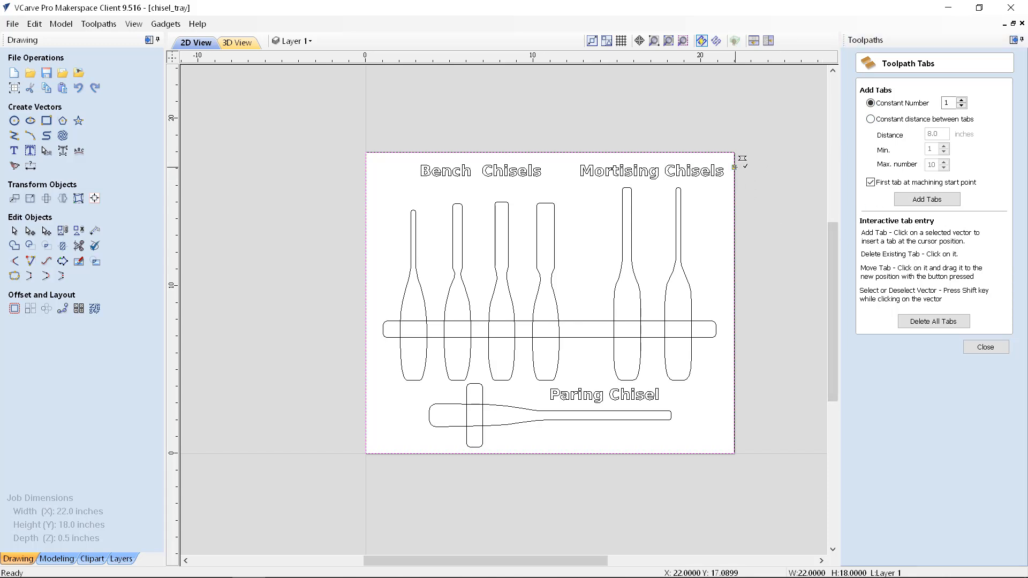
{"action": "left_click", "coordinate": [366, 433]}
{"action": "scroll", "coordinate": [455, 274], "scroll_direction": "up", "scroll_amount": 5}
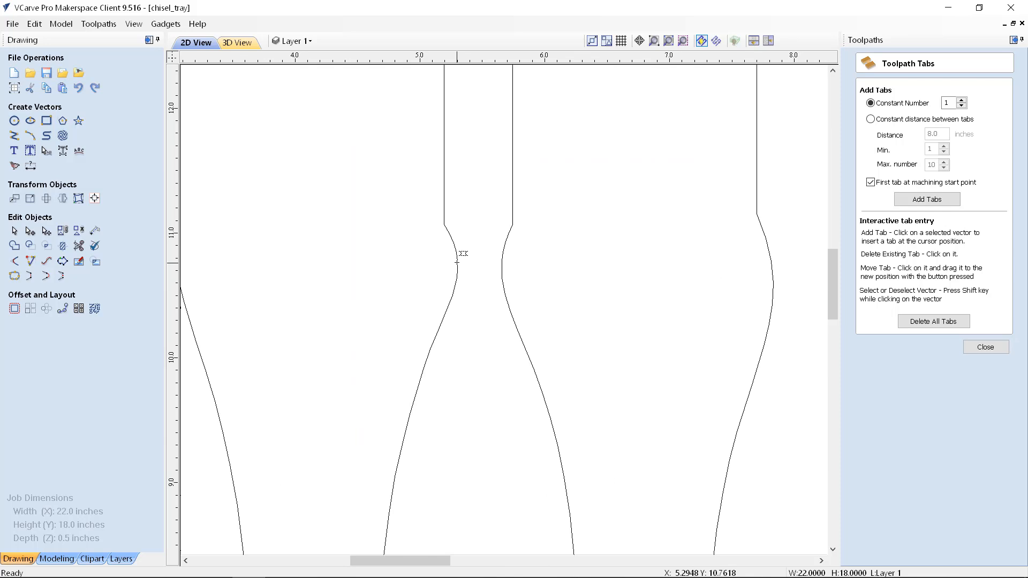
{"action": "scroll", "coordinate": [456, 263], "scroll_direction": "down", "scroll_amount": 4}
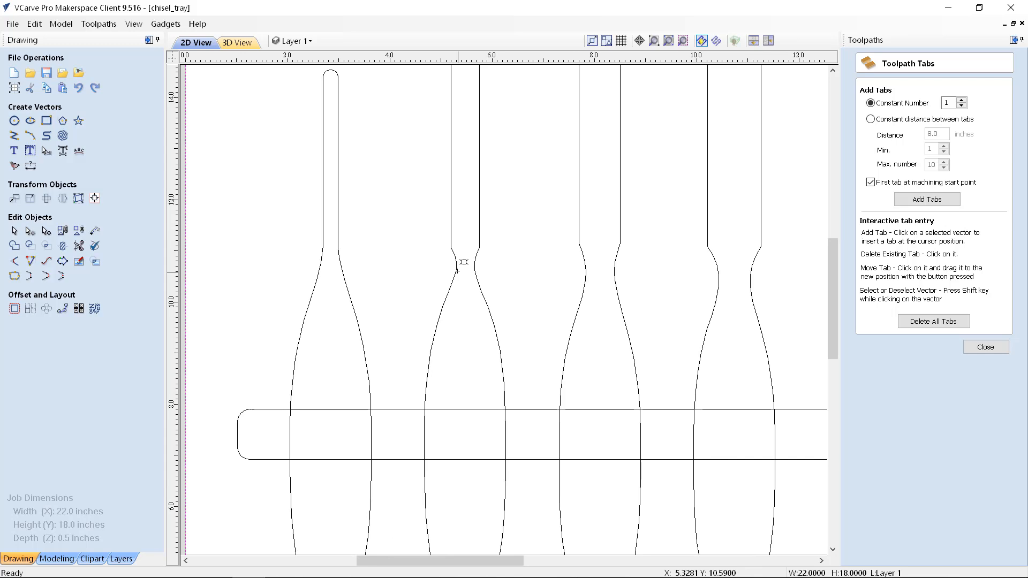
{"action": "scroll", "coordinate": [458, 270], "scroll_direction": "down", "scroll_amount": 4}
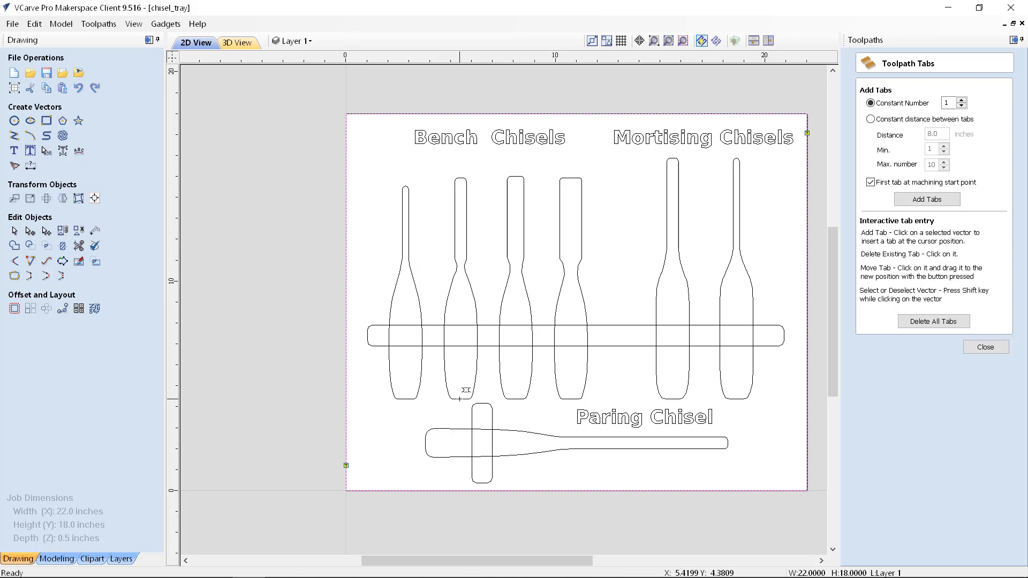
{"action": "scroll", "coordinate": [462, 396], "scroll_direction": "up", "scroll_amount": 1}
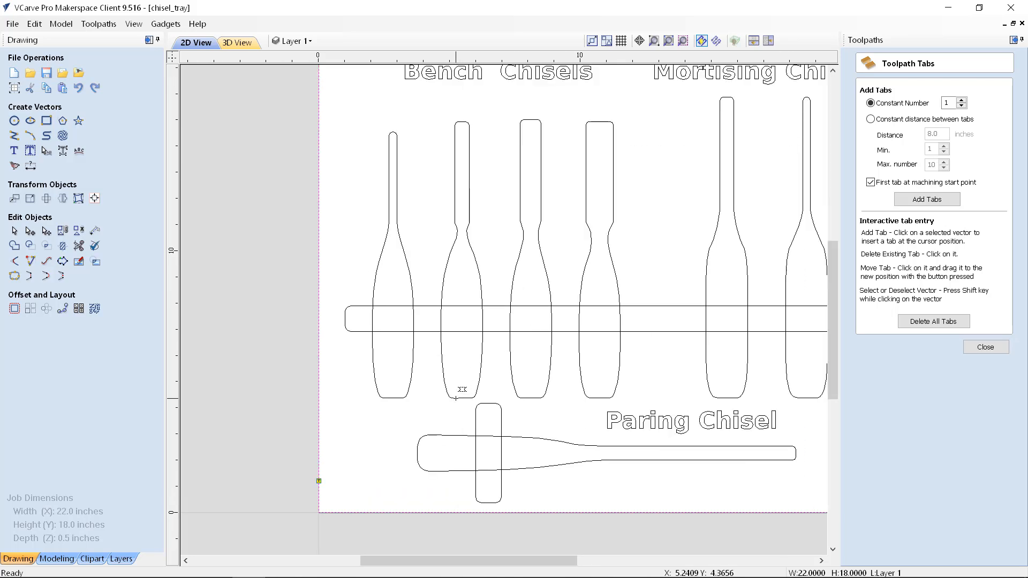
{"action": "scroll", "coordinate": [462, 395], "scroll_direction": "down", "scroll_amount": 3}
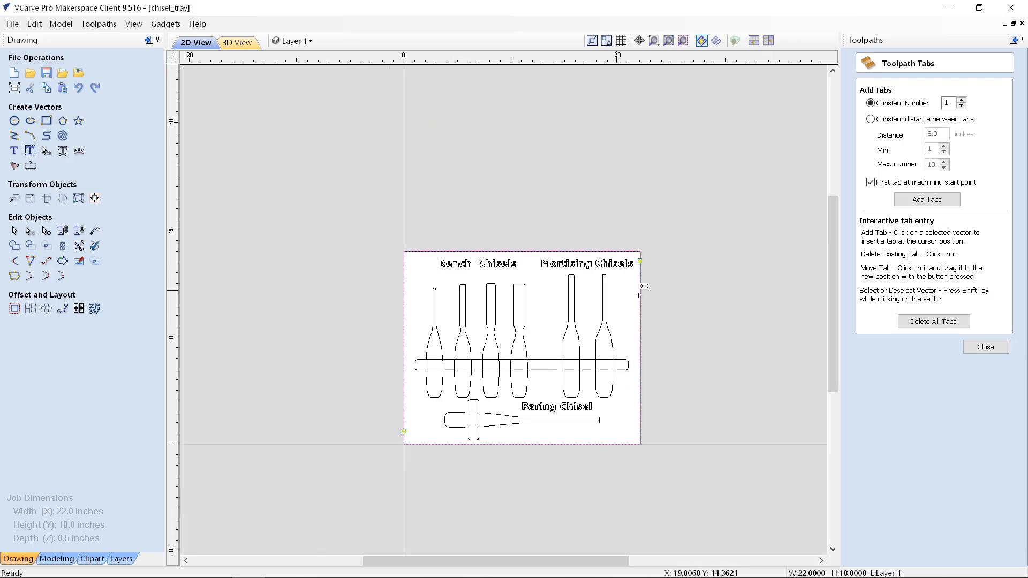
{"action": "scroll", "coordinate": [599, 319], "scroll_direction": "up", "scroll_amount": 1}
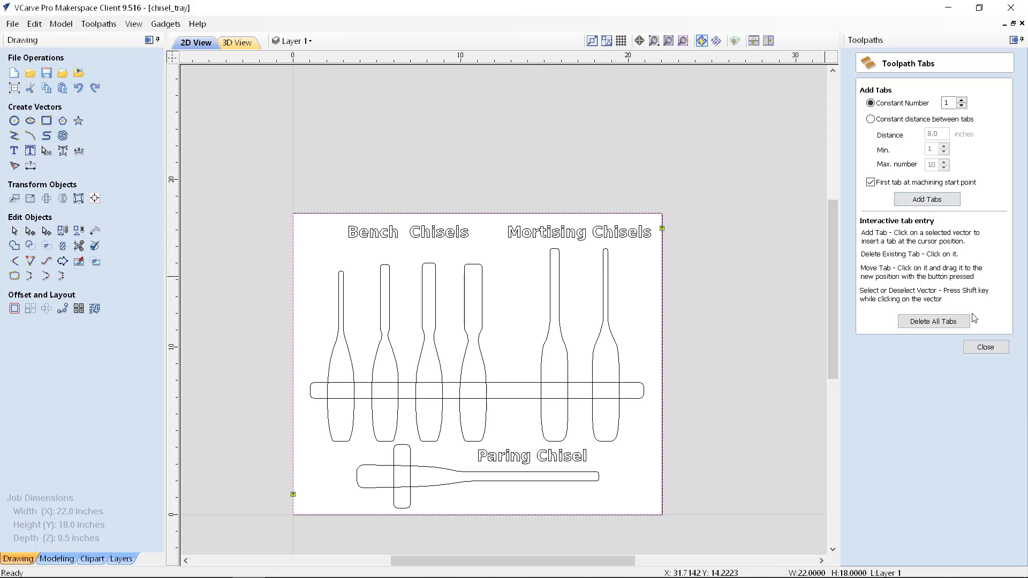
{"action": "left_click", "coordinate": [986, 348]}
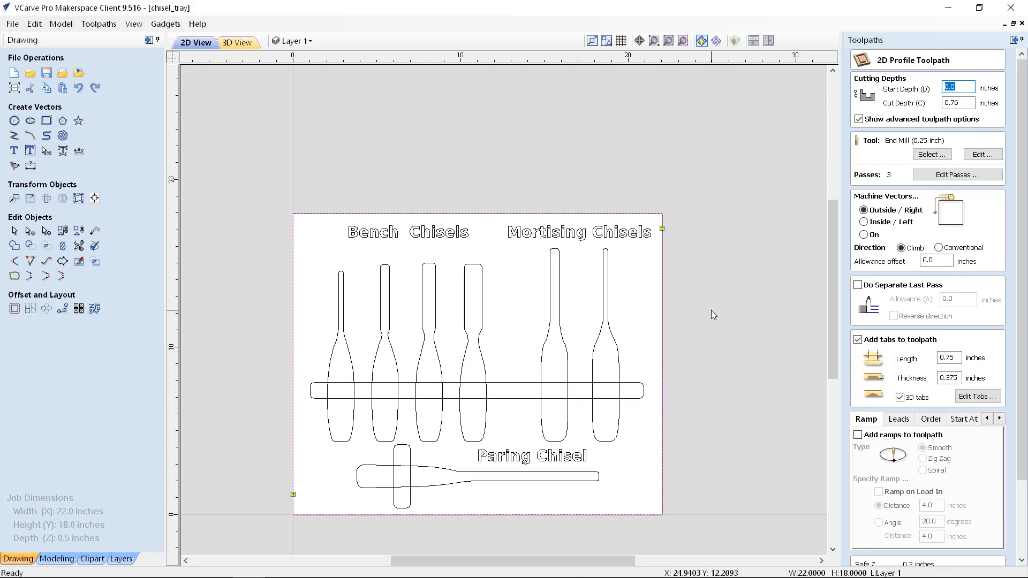
Add smooth ramps with a 1 inch distance and calculate the profile toolpath, accepting the cut through the material
{"action": "scroll", "coordinate": [711, 310], "scroll_direction": "down", "scroll_amount": 2}
{"action": "scroll", "coordinate": [589, 416], "scroll_direction": "up", "scroll_amount": 2}
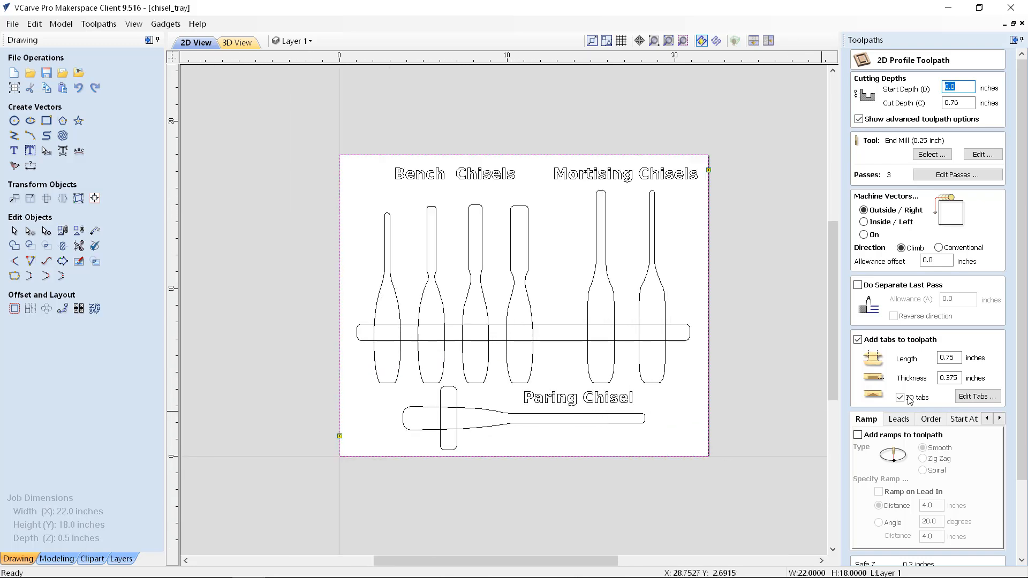
{"action": "scroll", "coordinate": [1025, 405], "scroll_direction": "down", "scroll_amount": 3}
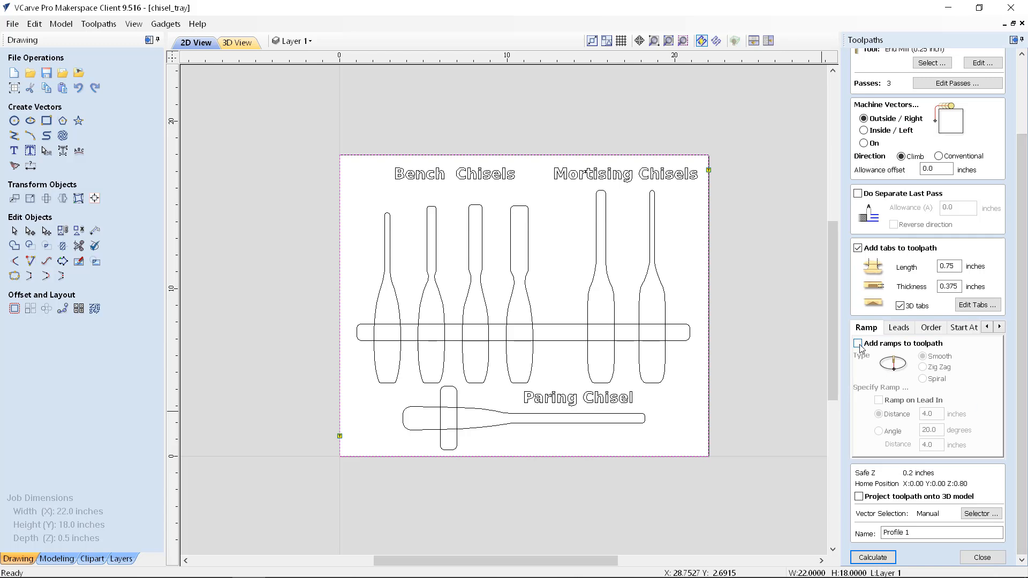
{"action": "left_click", "coordinate": [858, 344]}
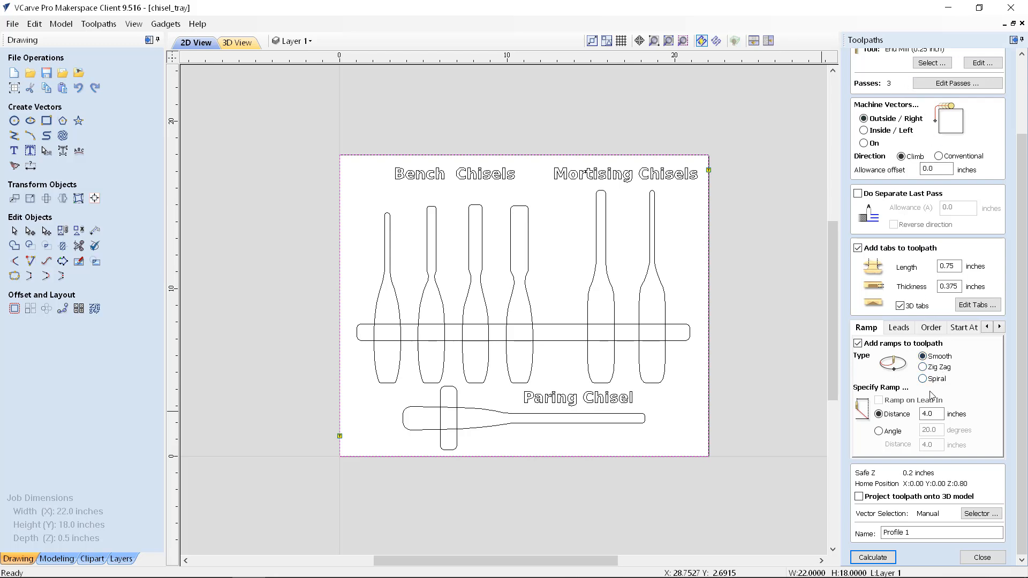
{"action": "left_click_drag", "start_coordinate": [942, 416], "coordinate": [914, 416]}
{"action": "left_click", "coordinate": [883, 557]}
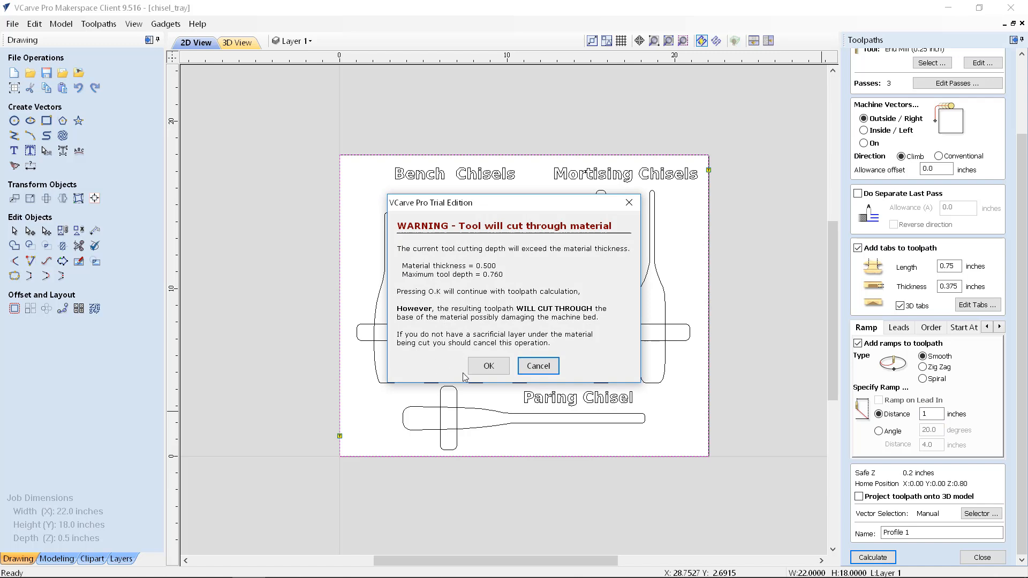
{"action": "left_click", "coordinate": [489, 366]}
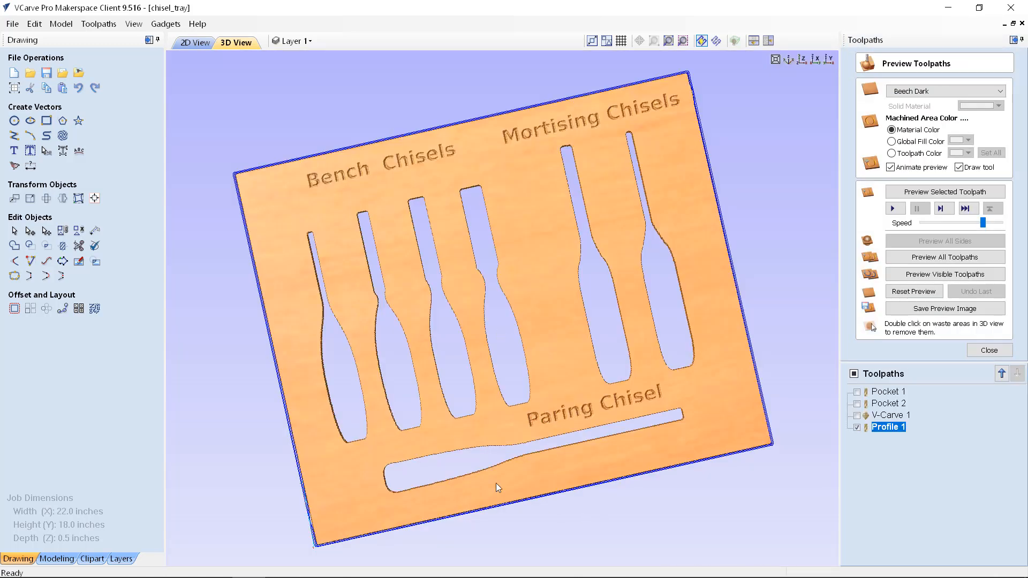
Examine the calculated profile toolpath and its tabs in 3D from a low angle and from above
{"action": "left_click_drag", "start_coordinate": [298, 480], "coordinate": [515, 454]}
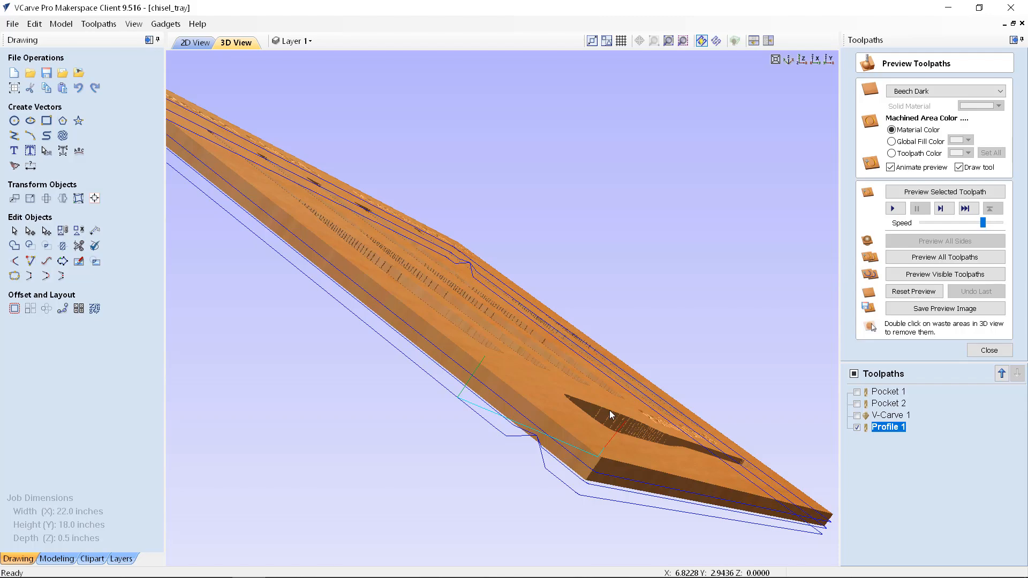
{"action": "left_click_drag", "start_coordinate": [610, 410], "coordinate": [412, 366]}
{"action": "scroll", "coordinate": [530, 378], "scroll_direction": "down", "scroll_amount": 3}
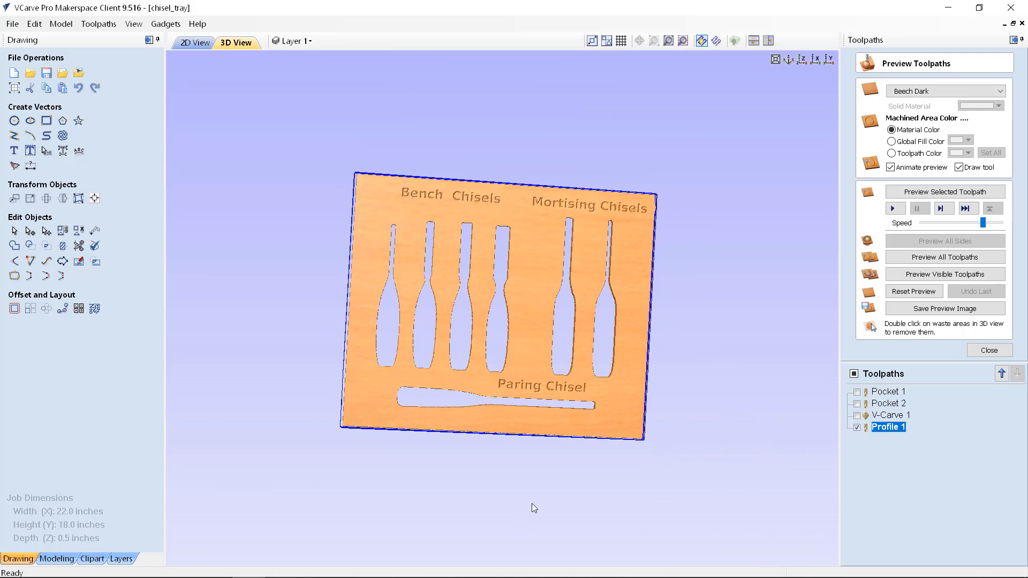
{"action": "mouse_move", "coordinate": [532, 504]}
{"action": "left_mouse_down"}
{"action": "mouse_move", "coordinate": [547, 423]}
{"action": "mouse_move", "coordinate": [549, 201]}
{"action": "mouse_move", "coordinate": [525, 361]}
{"action": "mouse_move", "coordinate": [533, 506]}
{"action": "left_mouse_up"}
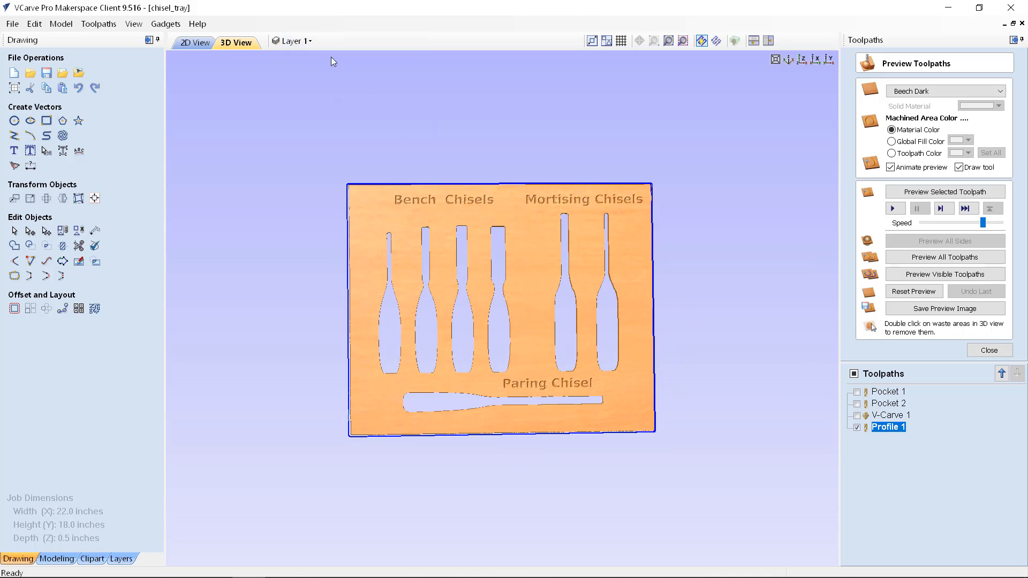
Return to the 2D view, deselect the tray border and close the toolpath preview
{"action": "key", "text": "F2"}
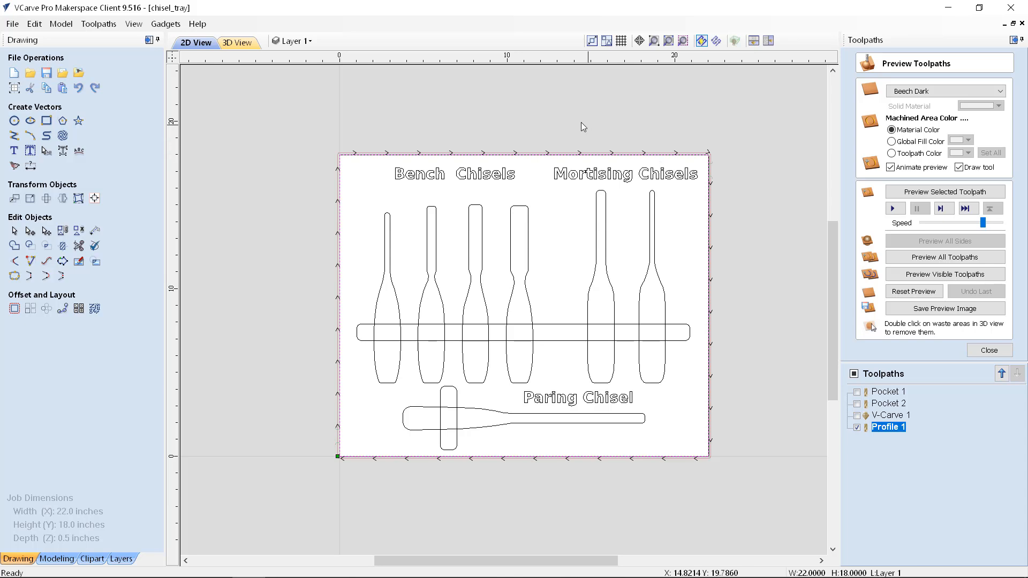
{"action": "left_click", "coordinate": [11, 24]}
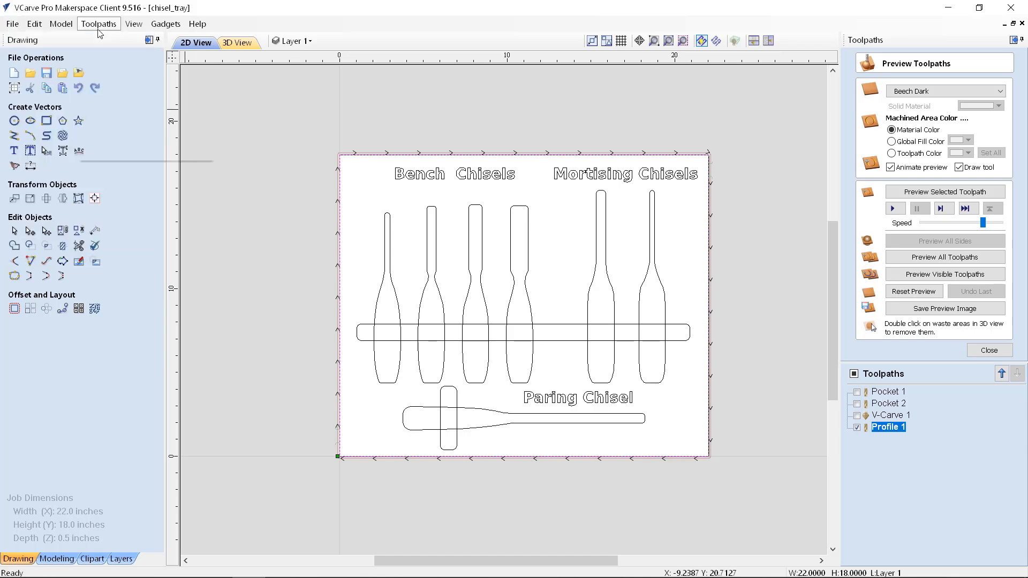
{"action": "mouse_move", "coordinate": [133, 26]}
{"action": "left_click", "coordinate": [348, 112]}
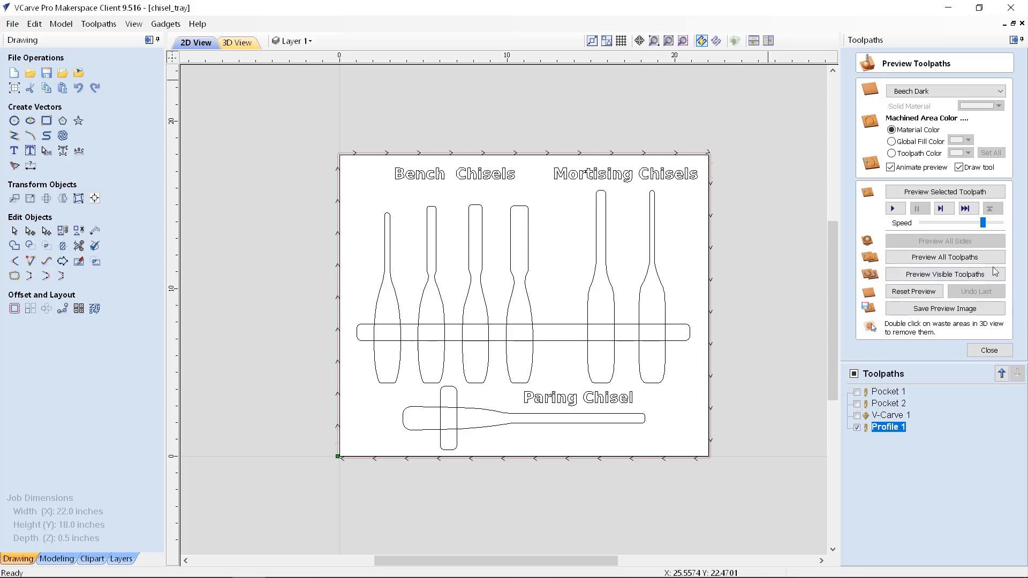
{"action": "left_click", "coordinate": [990, 350]}
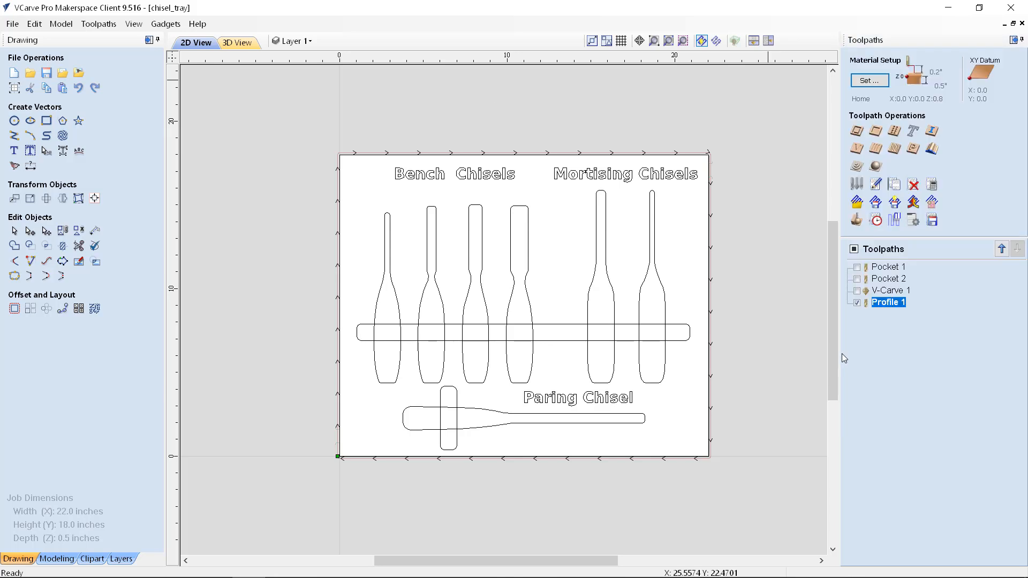
Check which vectors belong to Pocket 1, Pocket 2, V-Carve 1 and Profile 1 by selecting each toolpath in turn
{"action": "left_click", "coordinate": [884, 268]}
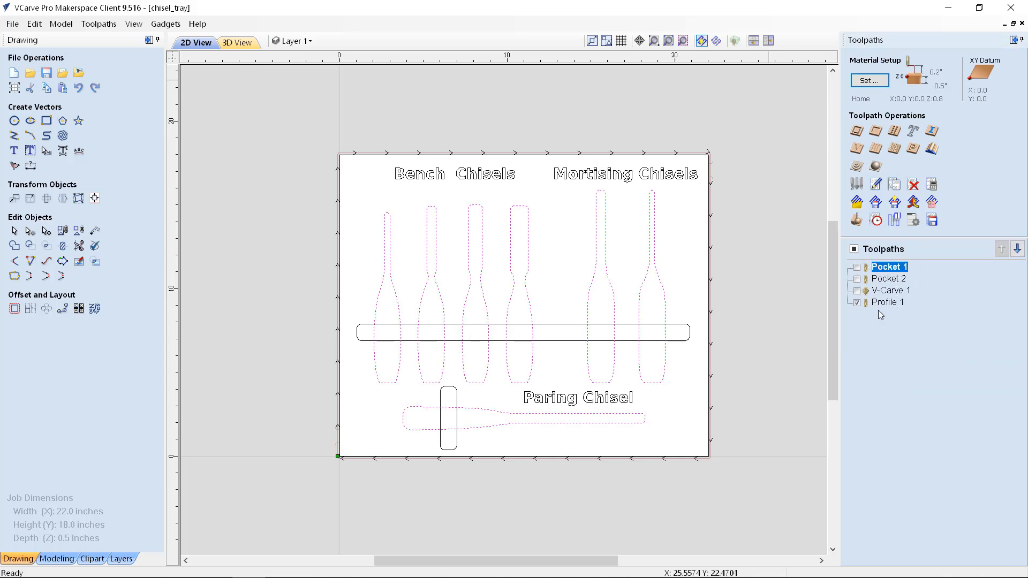
{"action": "left_click", "coordinate": [889, 279]}
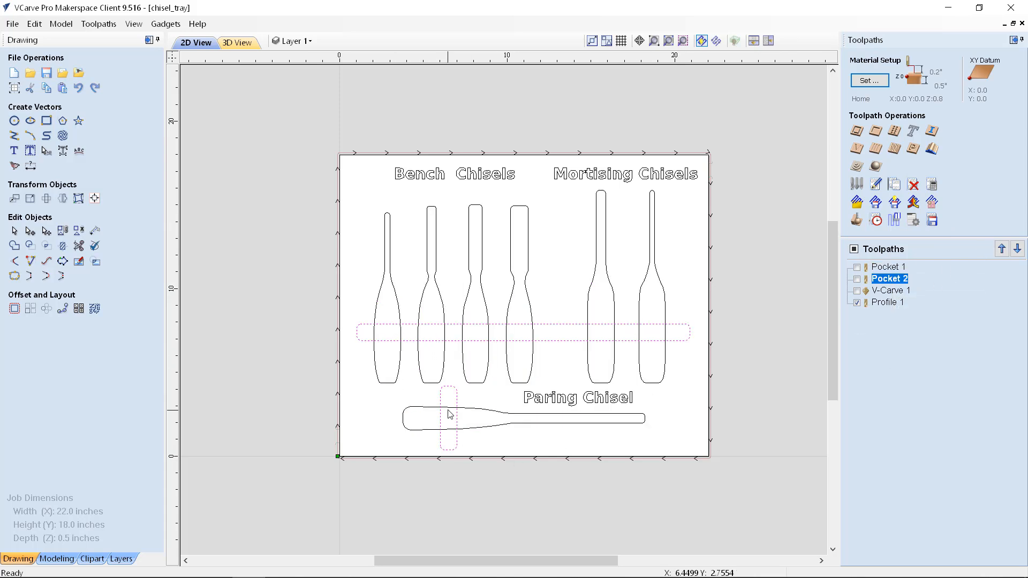
{"action": "left_click", "coordinate": [895, 290]}
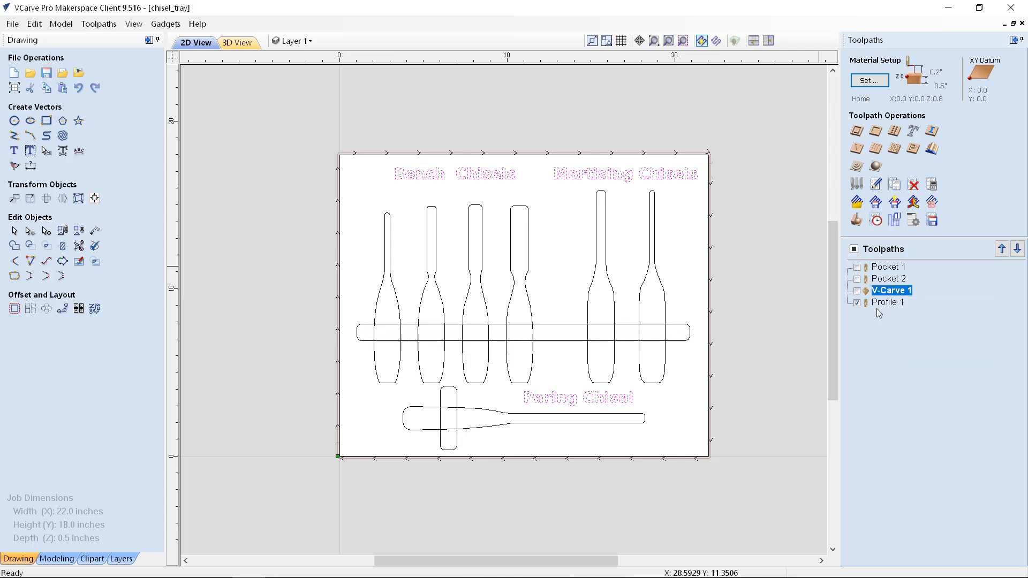
{"action": "left_click", "coordinate": [886, 303]}
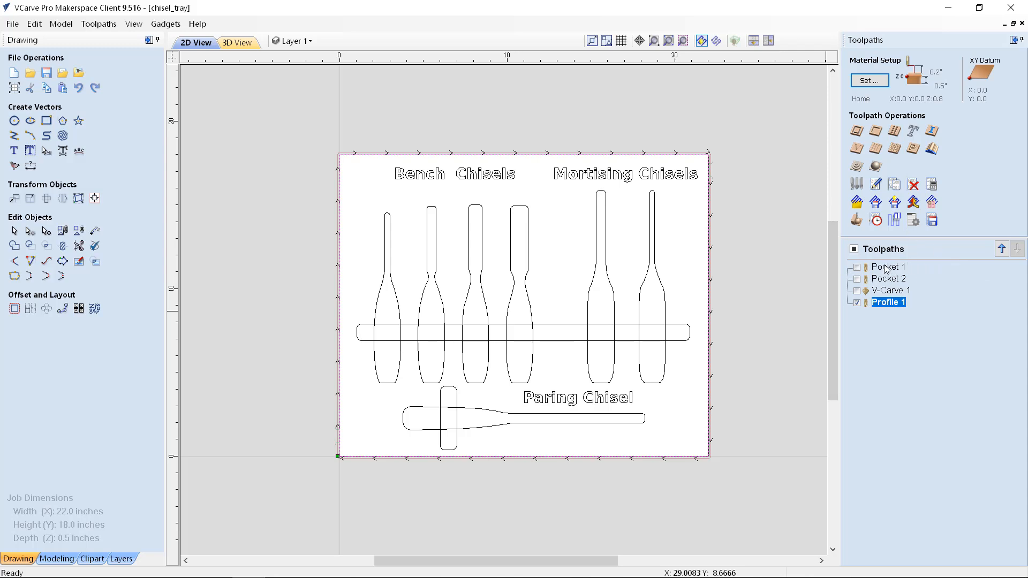
{"action": "mouse_move", "coordinate": [886, 269]}
{"action": "left_click", "coordinate": [886, 267]}
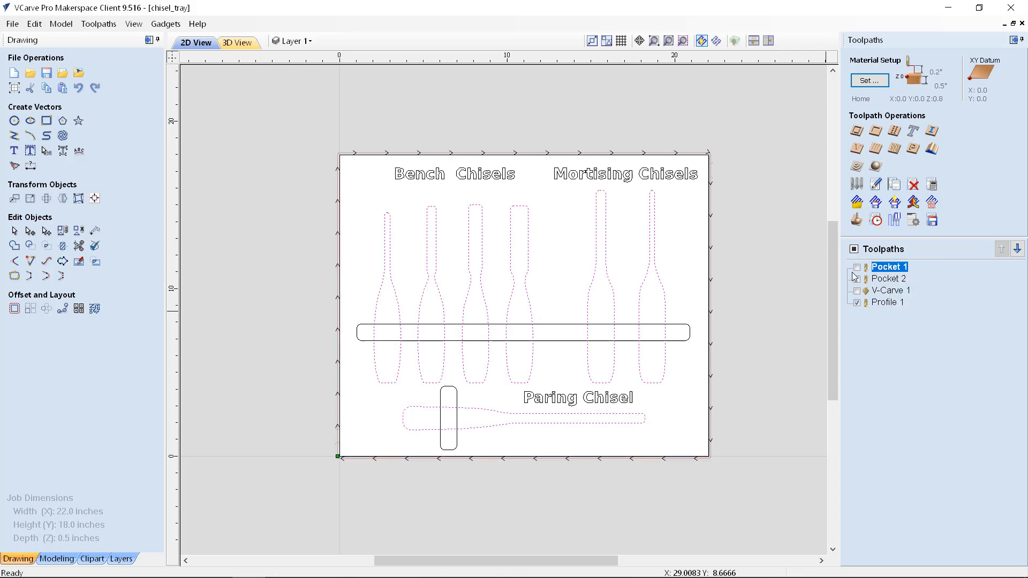
{"action": "left_click", "coordinate": [876, 222]}
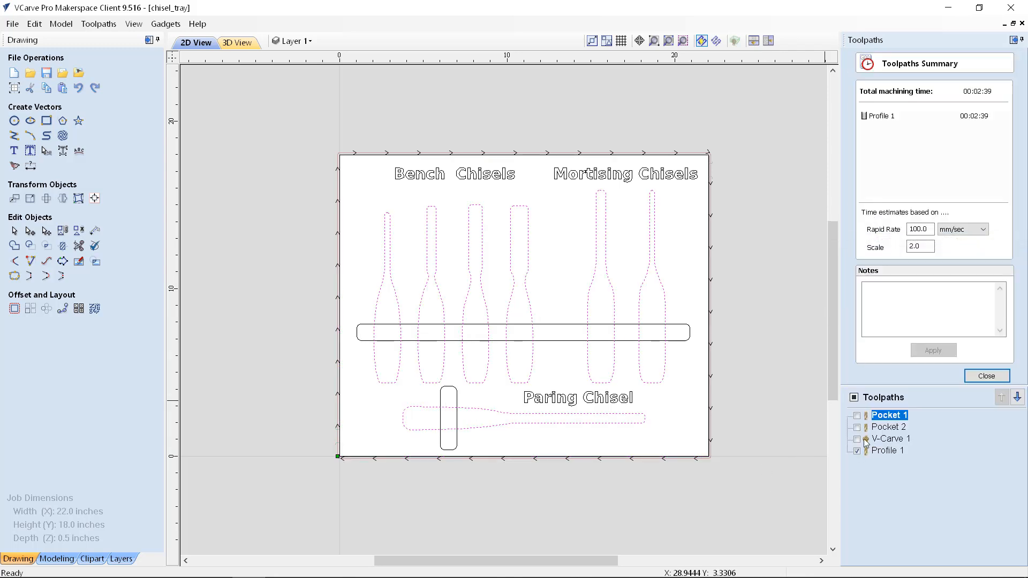
{"action": "left_click", "coordinate": [883, 428]}
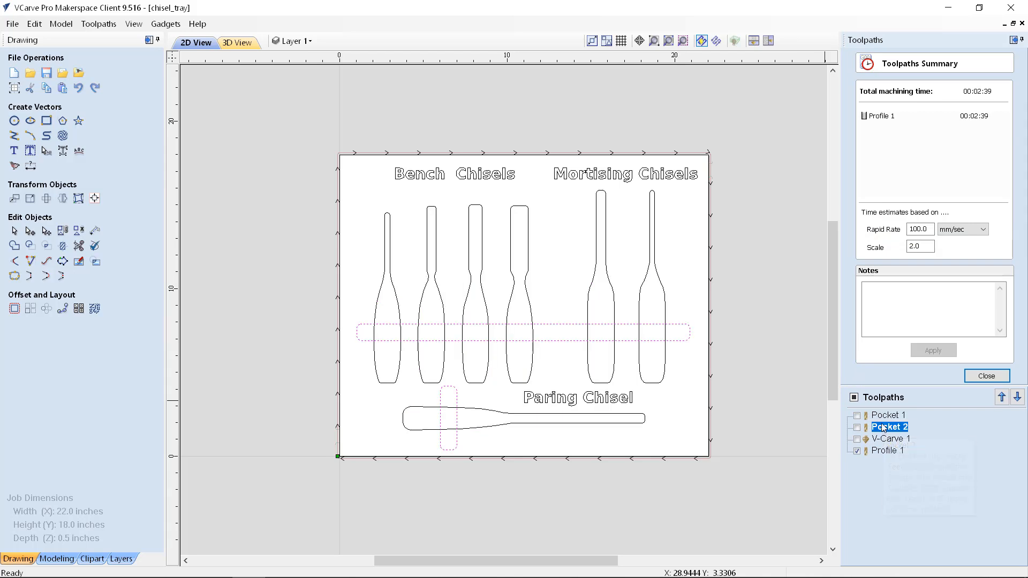
{"action": "left_click", "coordinate": [886, 419]}
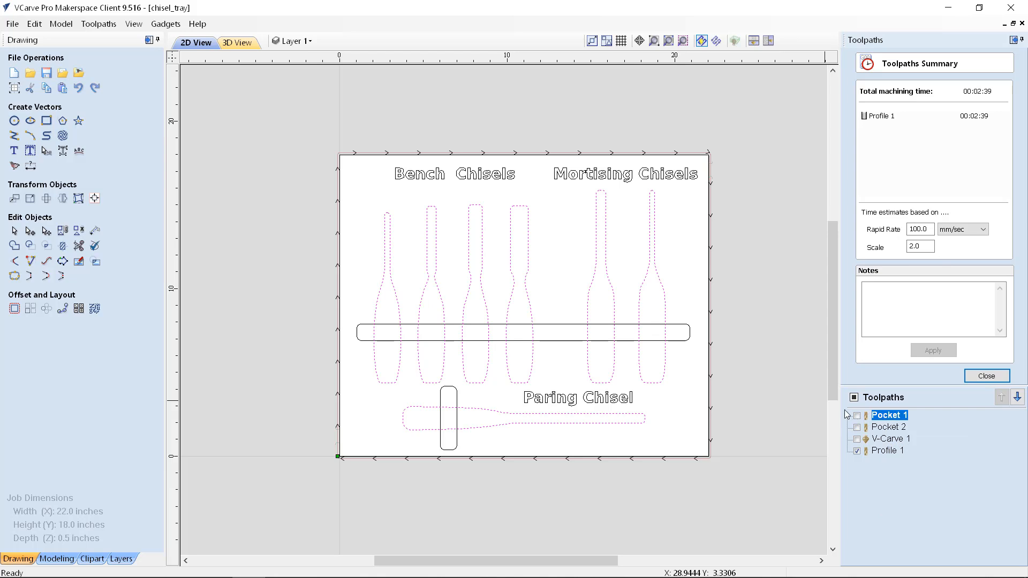
{"action": "left_click", "coordinate": [985, 376]}
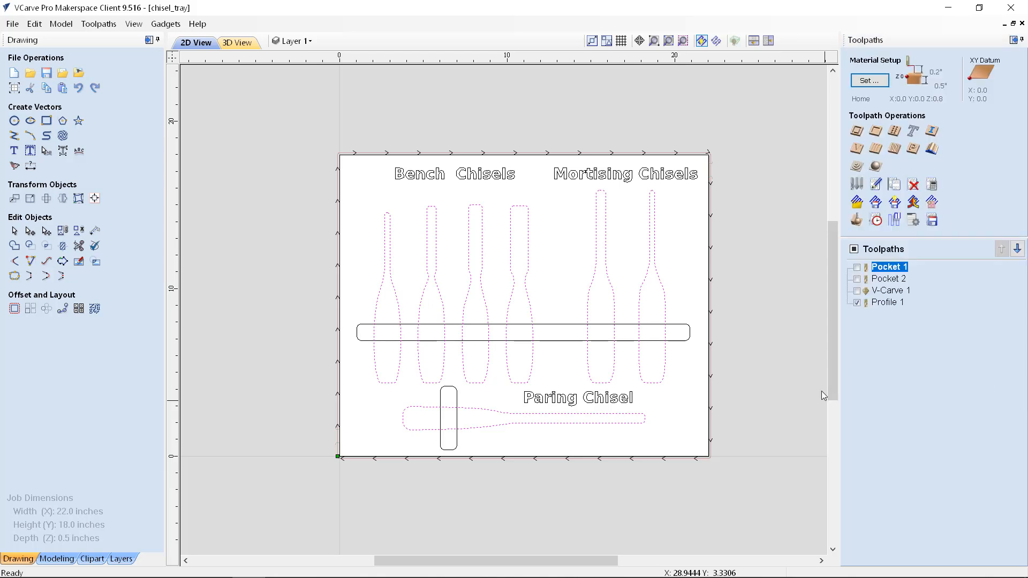
Make all four toolpaths visible and review their estimated machining times in the Toolpaths Summary
{"action": "left_click", "coordinate": [855, 250]}
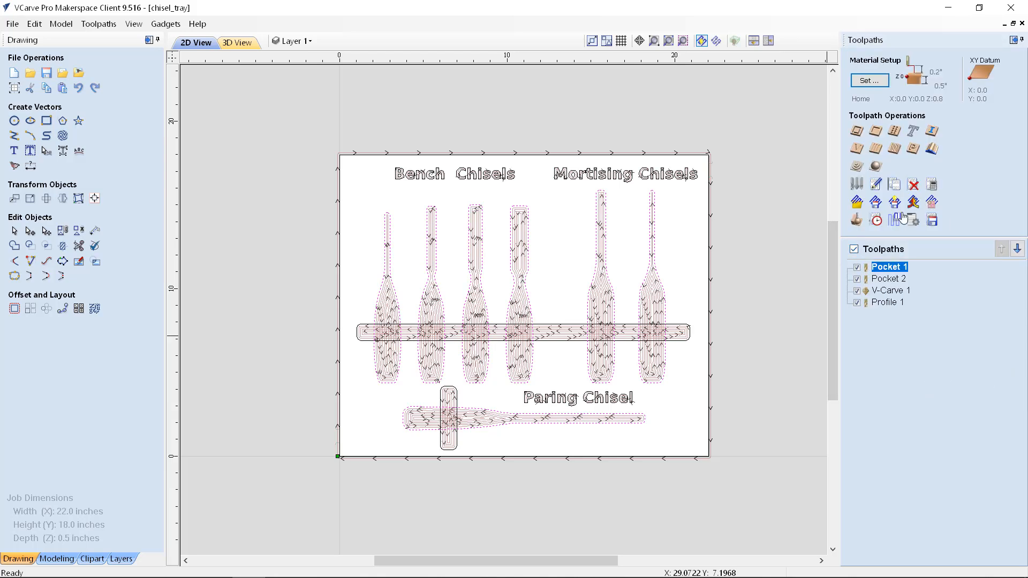
{"action": "left_click", "coordinate": [877, 220]}
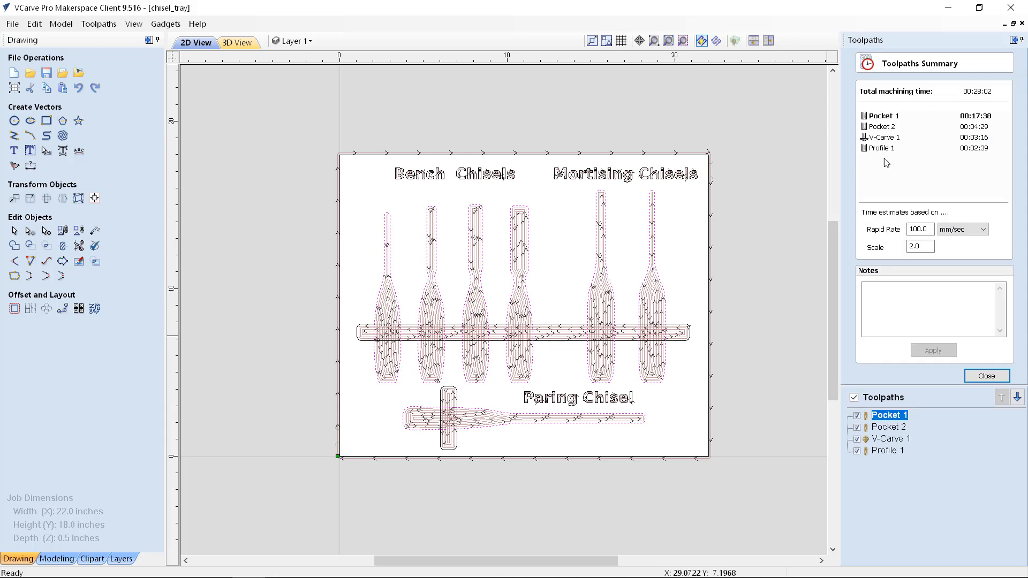
{"action": "left_click", "coordinate": [885, 117]}
{"action": "left_click", "coordinate": [987, 376]}
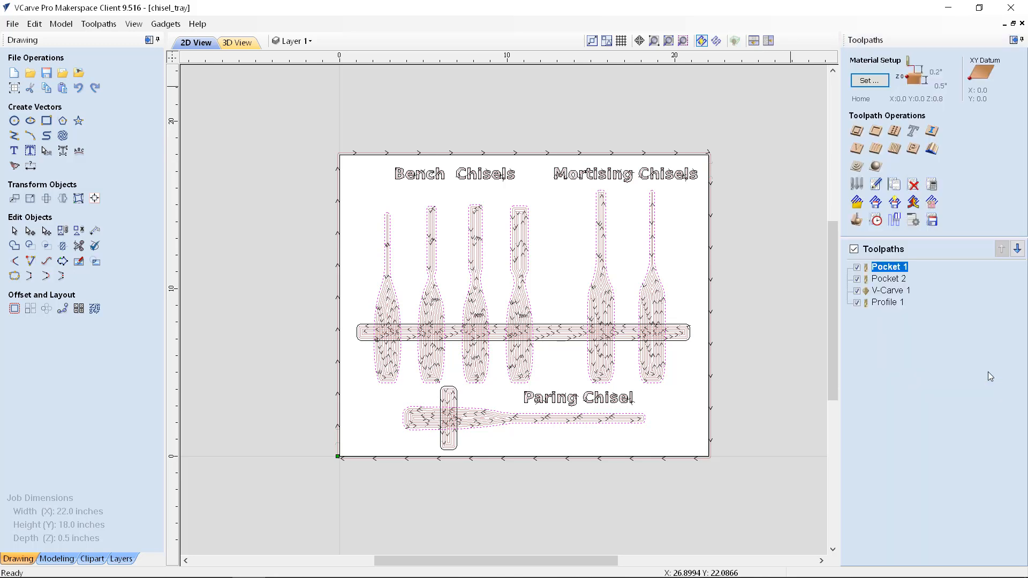
Move V-Carve 1 to the top of the toolpath order, hide all toolpaths and check the new sequence
{"action": "left_click", "coordinate": [884, 292]}
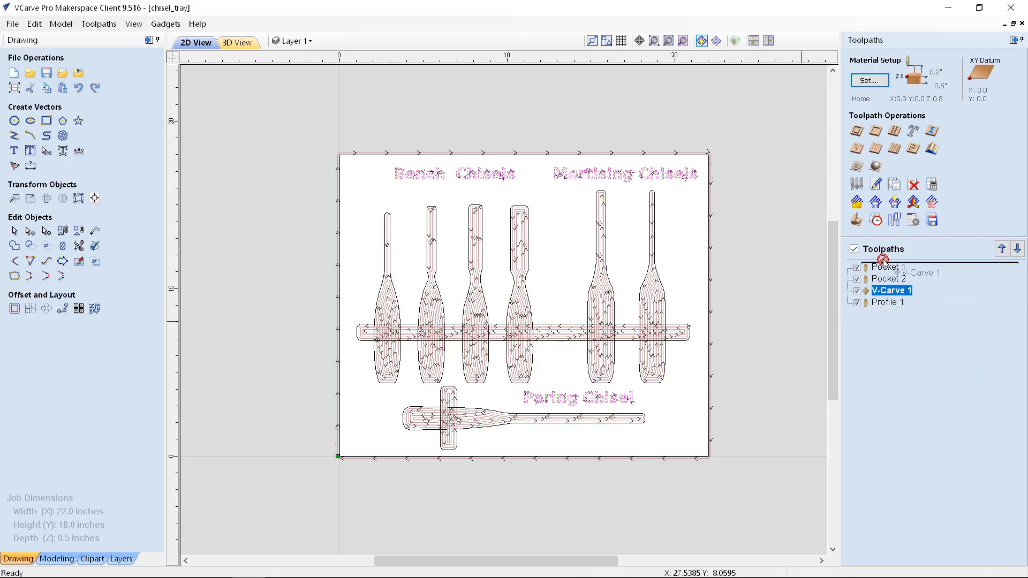
{"action": "left_click_drag", "start_coordinate": [885, 290], "coordinate": [887, 266]}
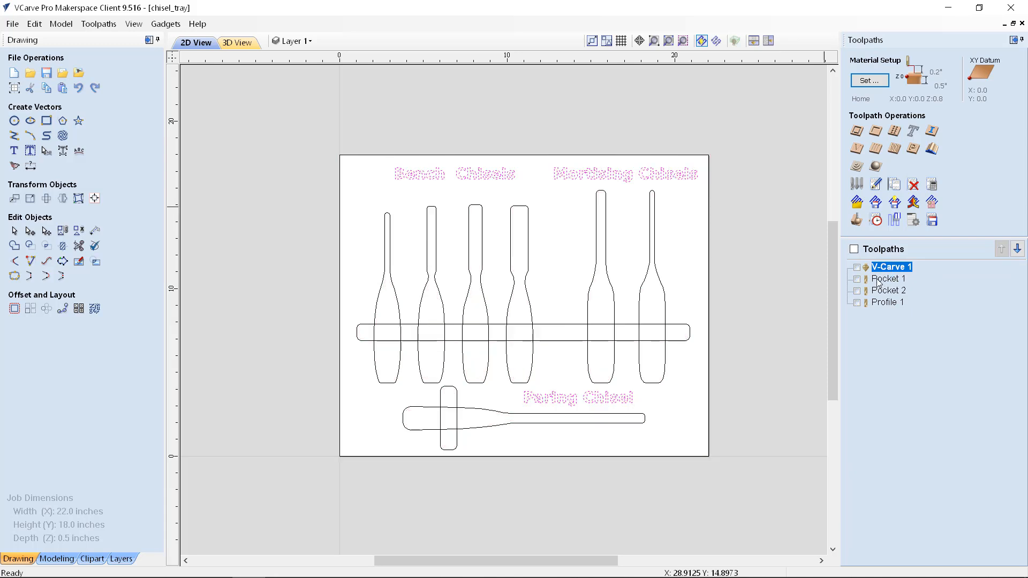
{"action": "left_click", "coordinate": [880, 280]}
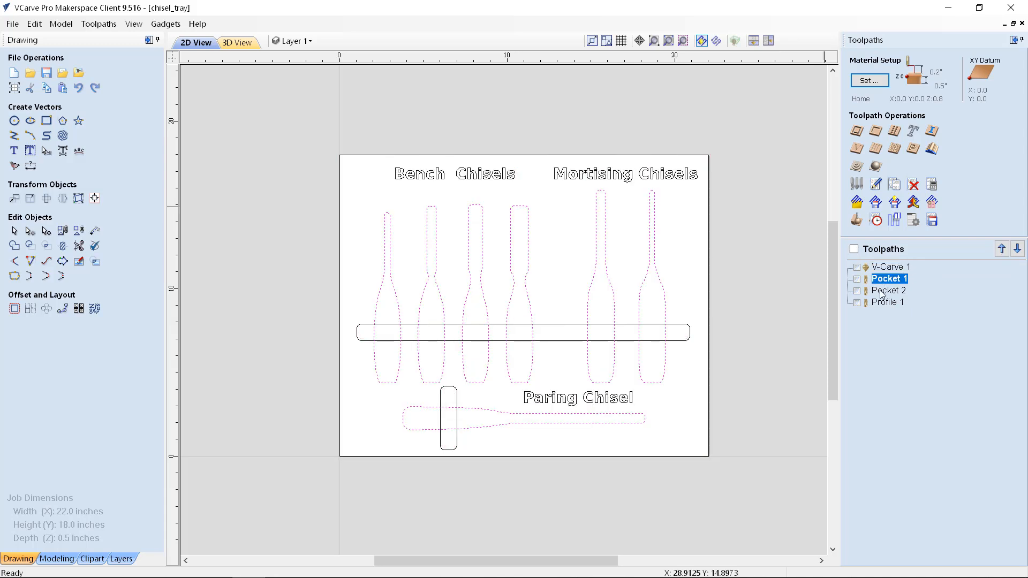
{"action": "left_click", "coordinate": [883, 290]}
{"action": "left_click", "coordinate": [886, 302]}
{"action": "left_click", "coordinate": [885, 280]}
{"action": "left_click", "coordinate": [881, 267]}
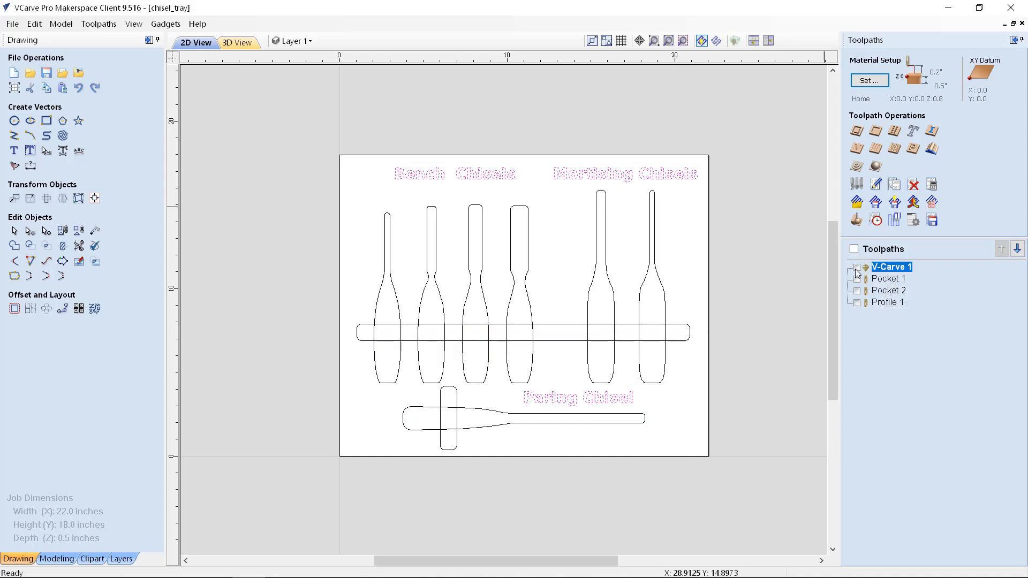
Show only V-Carve 1 and try the Mach2/3 Arcs (inch) (*.txt) post processor in the toolpath-saving options, closing them without saving
{"action": "left_click", "coordinate": [857, 267]}
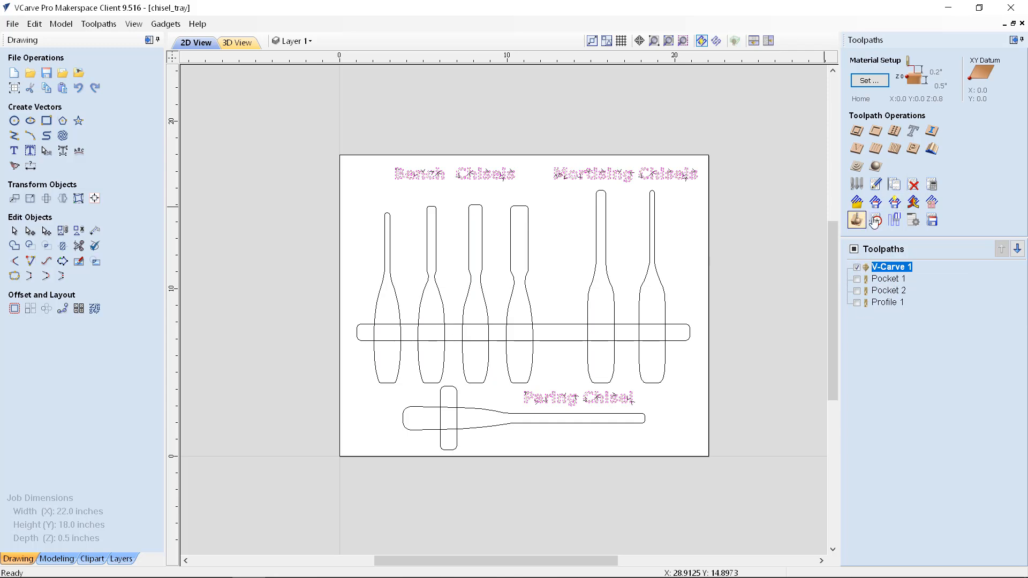
{"action": "left_click", "coordinate": [931, 221]}
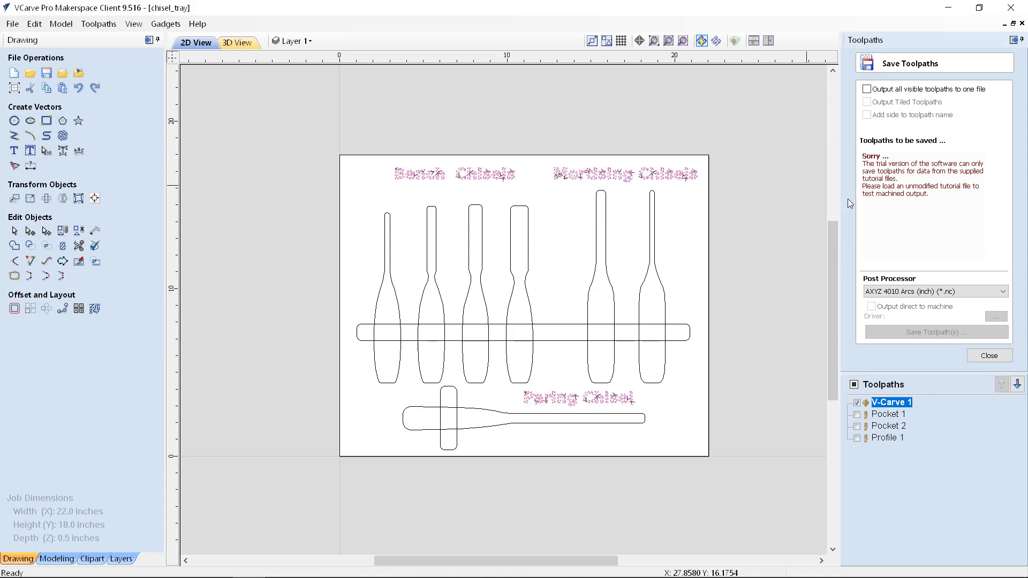
{"action": "left_click", "coordinate": [1002, 292]}
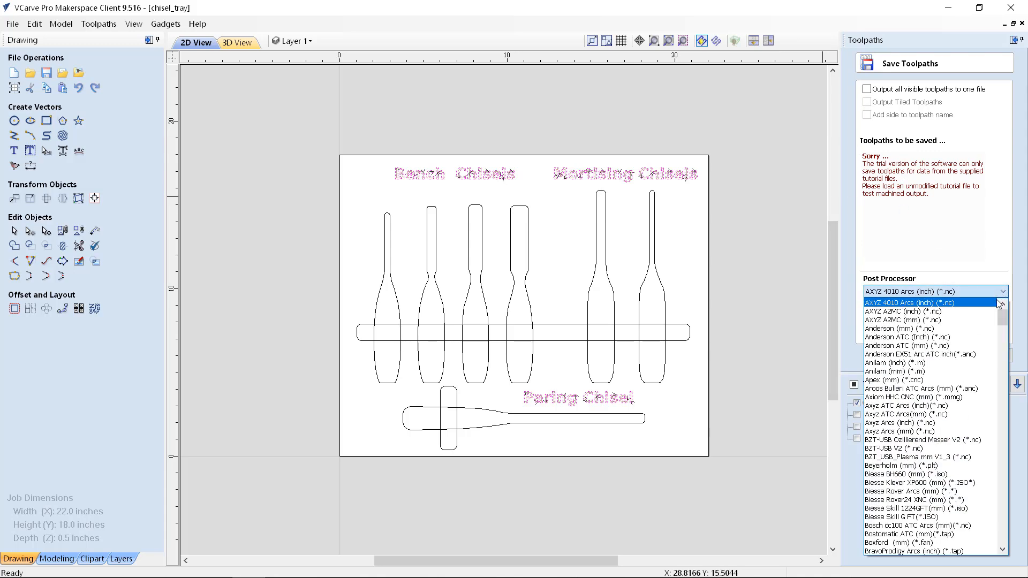
{"action": "left_click_drag", "start_coordinate": [1002, 317], "coordinate": [1004, 437]}
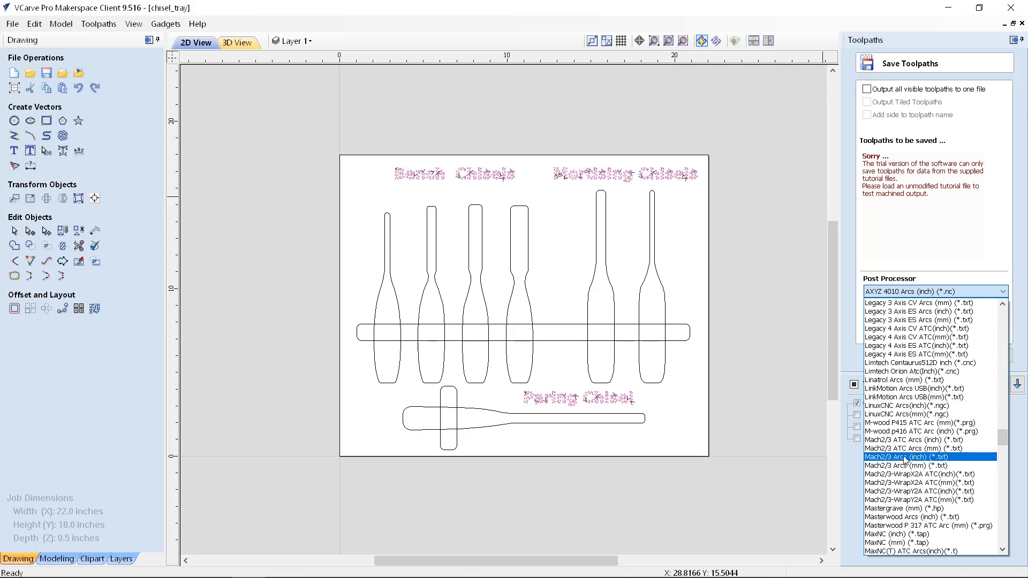
{"action": "left_click", "coordinate": [905, 459]}
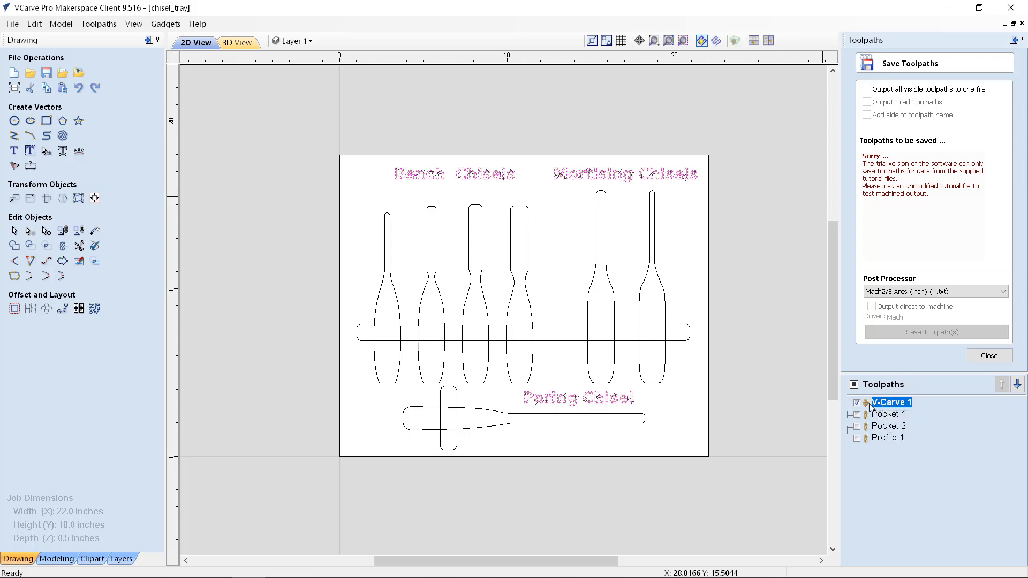
{"action": "mouse_move", "coordinate": [886, 406]}
{"action": "left_click", "coordinate": [989, 355]}
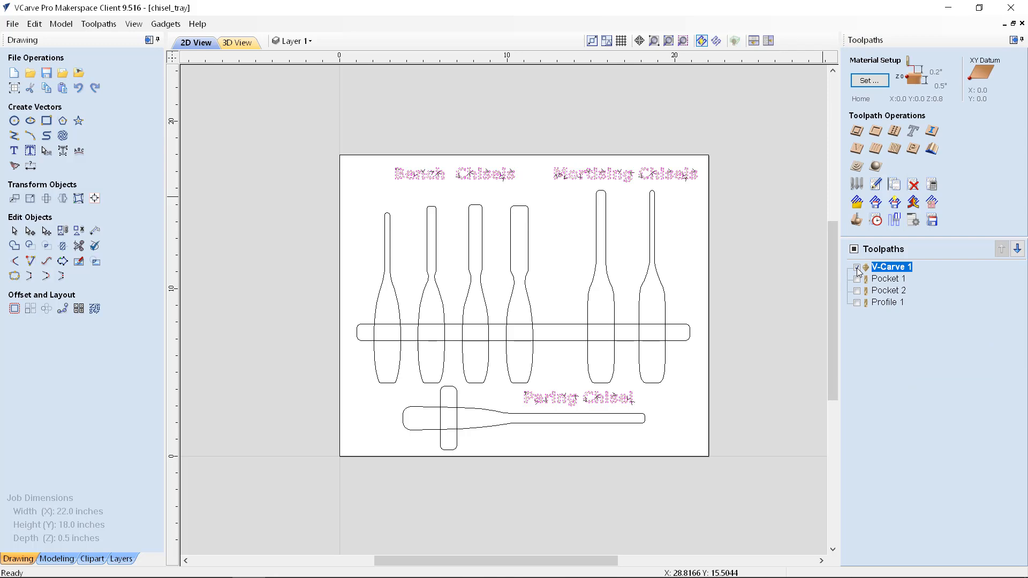
Hide V-Carve 1 and make Pocket 1, Pocket 2 and Profile 1 visible as one group
{"action": "left_click", "coordinate": [857, 267]}
{"action": "left_click", "coordinate": [857, 279]}
{"action": "left_click", "coordinate": [856, 291]}
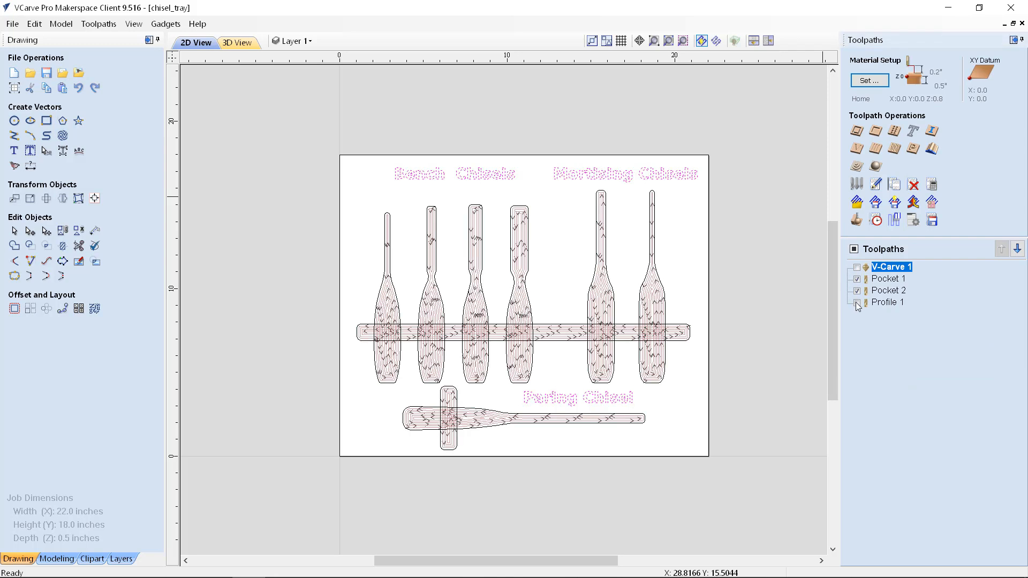
{"action": "left_click", "coordinate": [857, 302]}
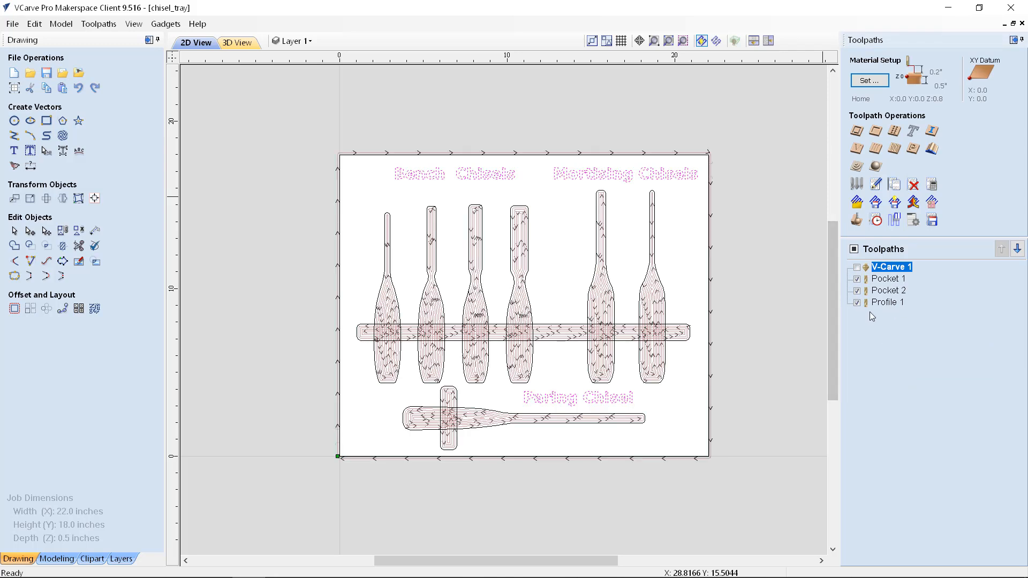
Review the saving options and available post processors for the two pockets and the profile, leaving without saving
{"action": "left_click", "coordinate": [933, 226]}
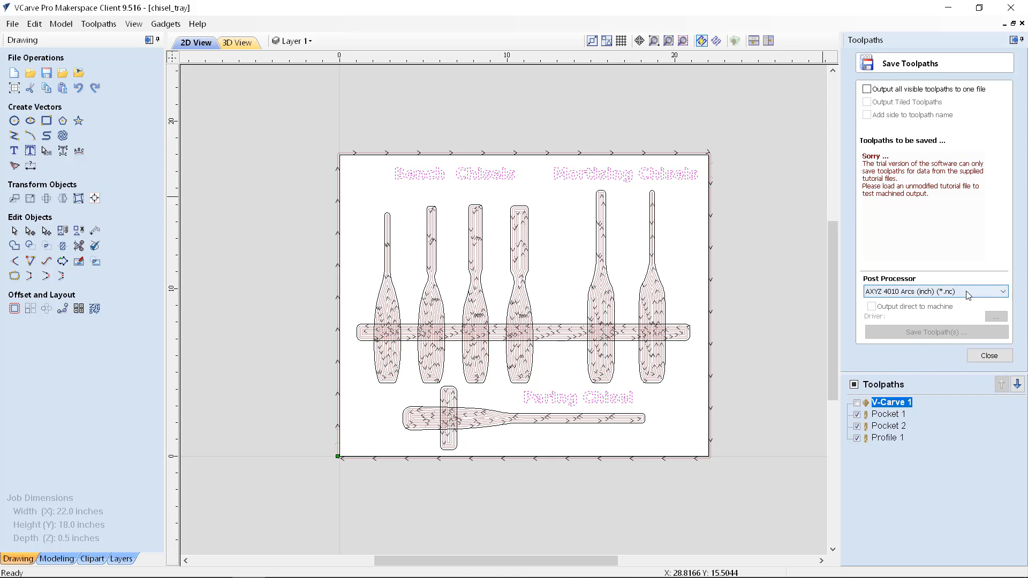
{"action": "left_click", "coordinate": [924, 291]}
{"action": "mouse_move", "coordinate": [1003, 316]}
{"action": "left_mouse_down"}
{"action": "mouse_move", "coordinate": [1013, 523]}
{"action": "mouse_move", "coordinate": [1003, 315]}
{"action": "left_mouse_up"}
{"action": "left_click", "coordinate": [965, 248]}
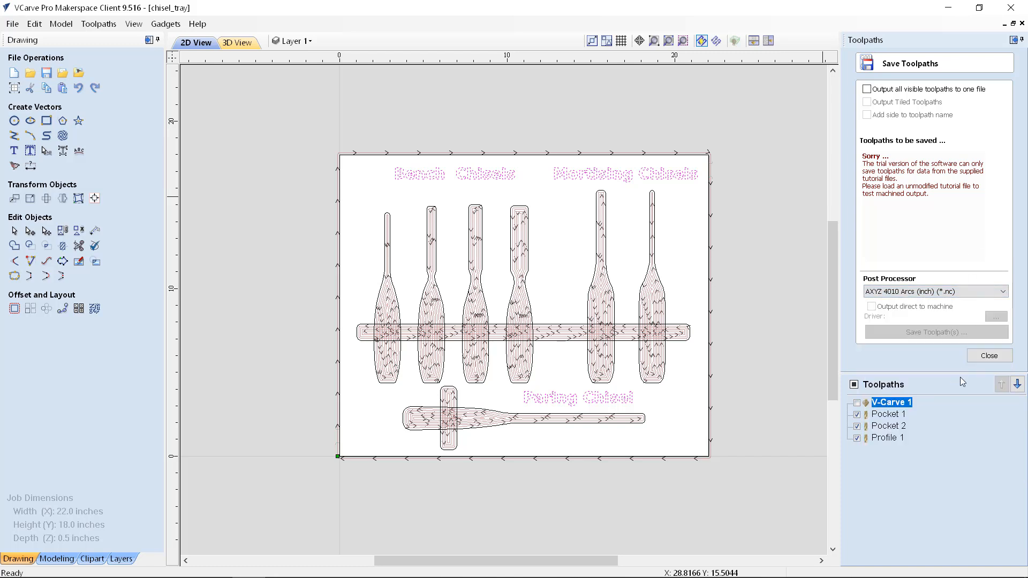
{"action": "left_click", "coordinate": [983, 357]}
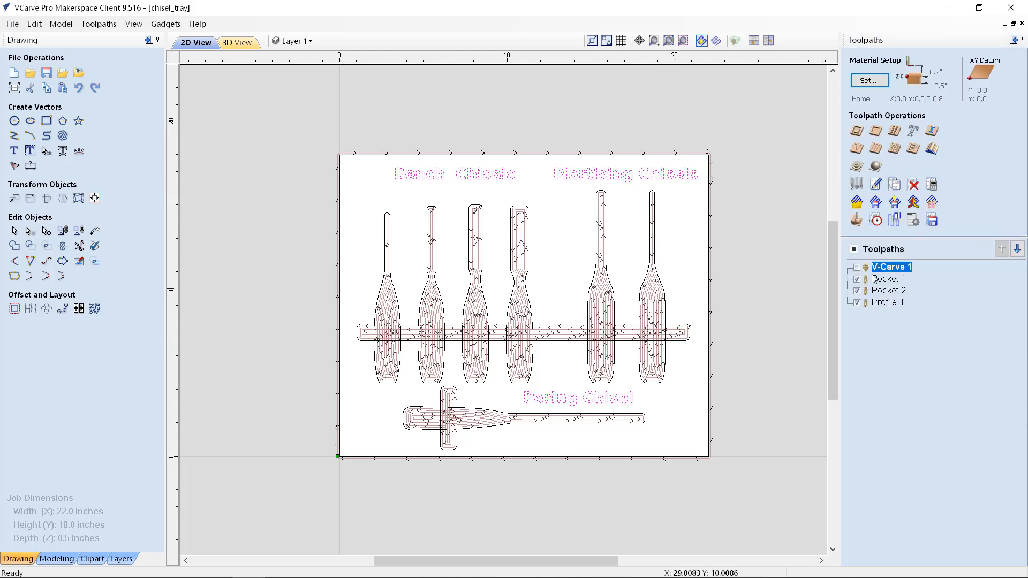
Make V-Carve 1 visible again and check its tool and cutting details
{"action": "left_click", "coordinate": [857, 267]}
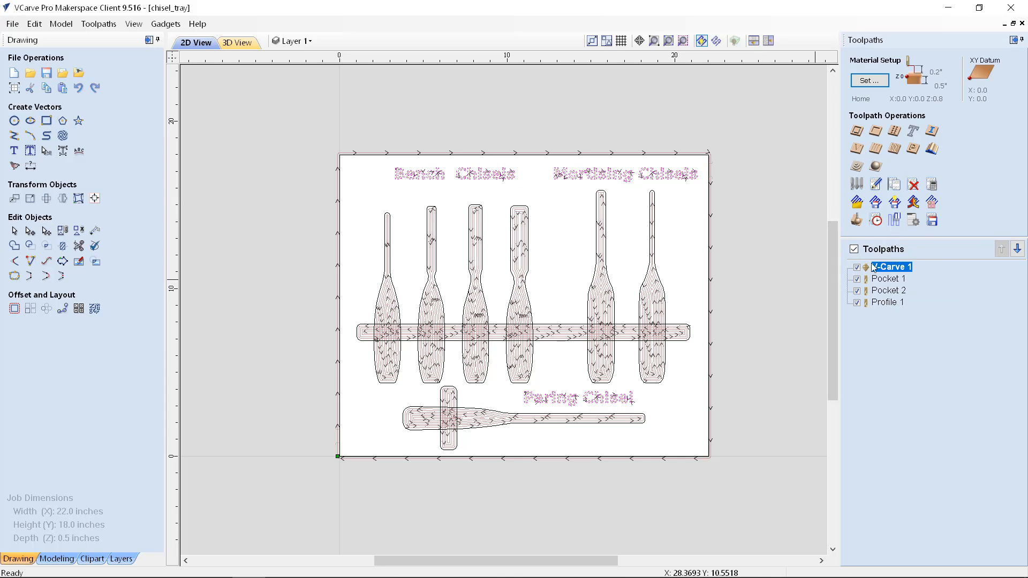
{"action": "mouse_move", "coordinate": [871, 270]}
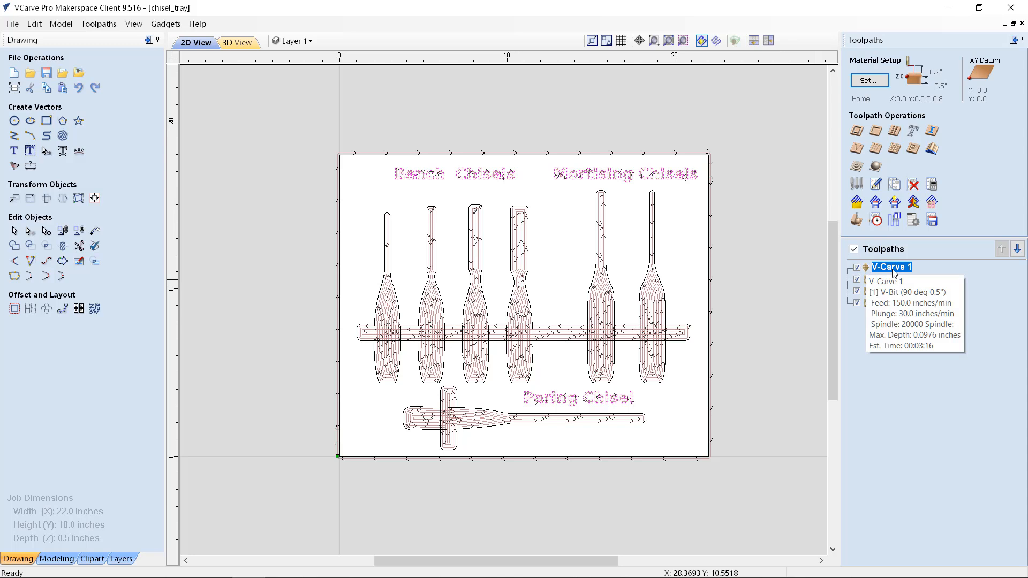